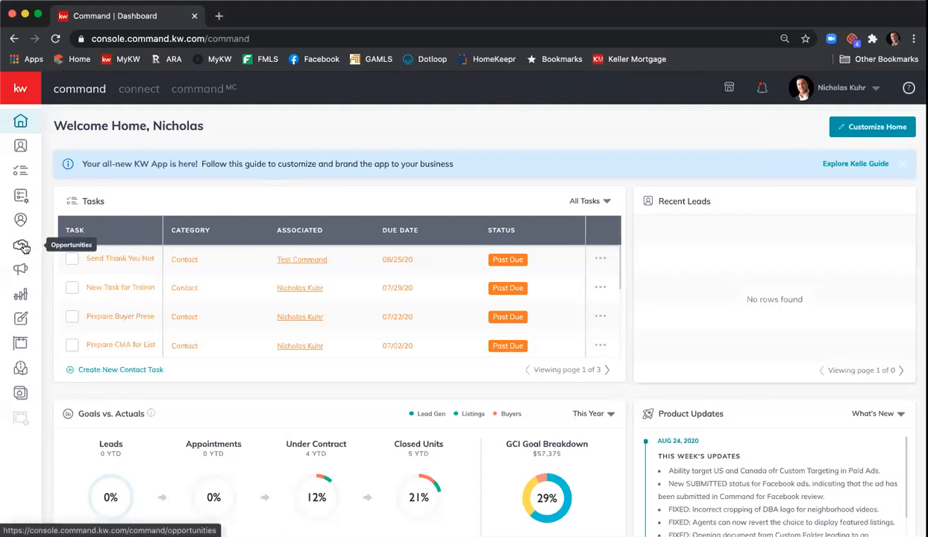
click(22, 246)
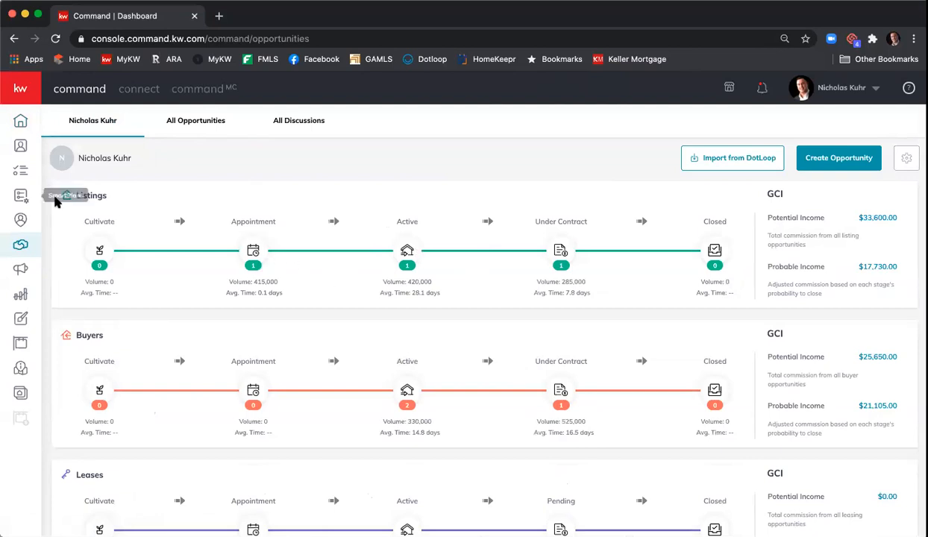
click(208, 124)
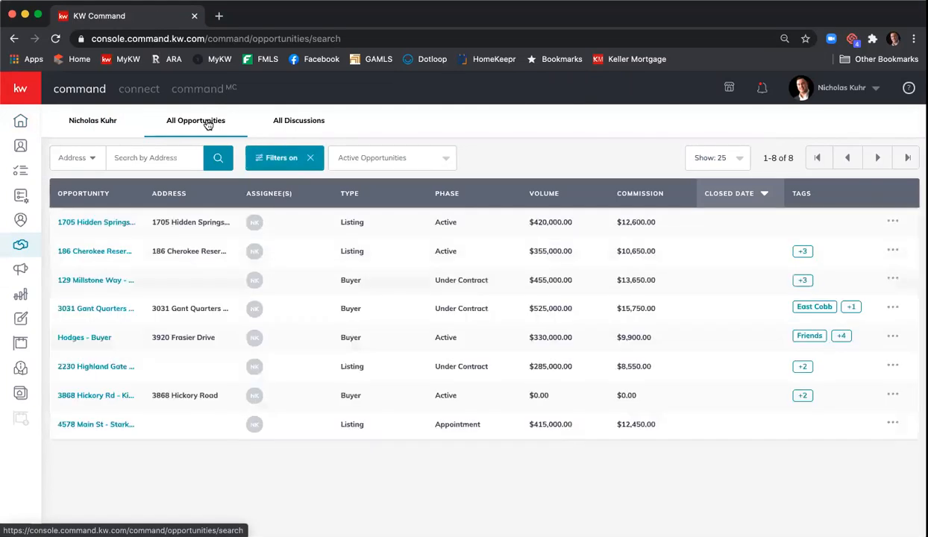
click(102, 429)
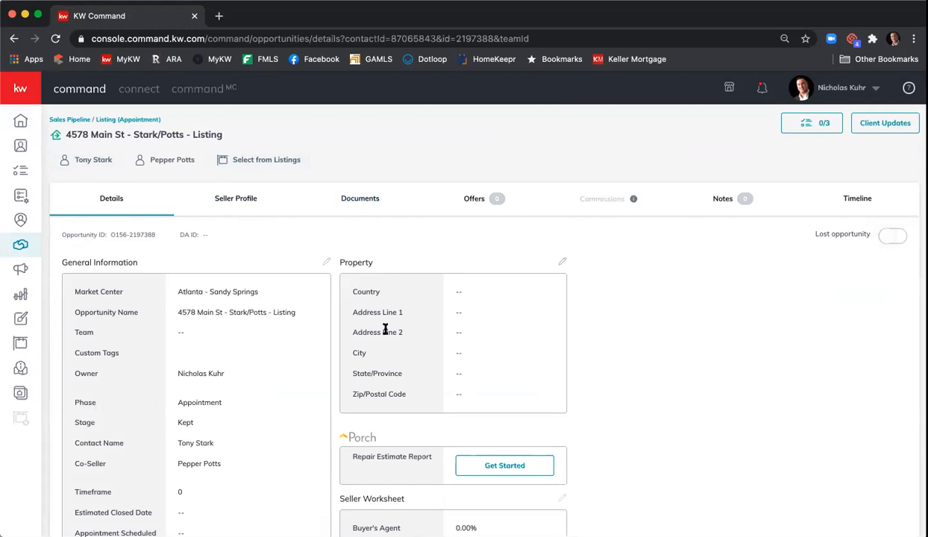
Step: Start a transaction from the listing's Documents checklist in KW Command
click(361, 203)
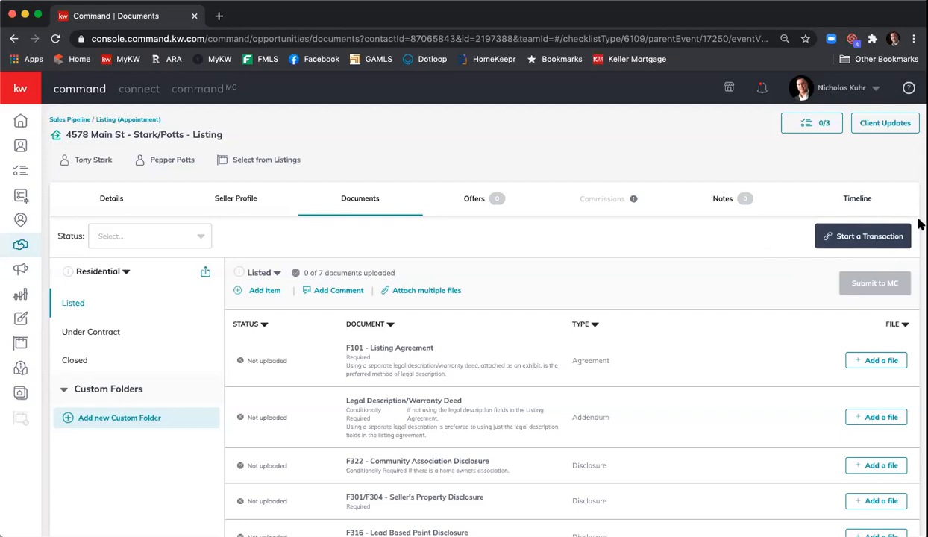
click(861, 240)
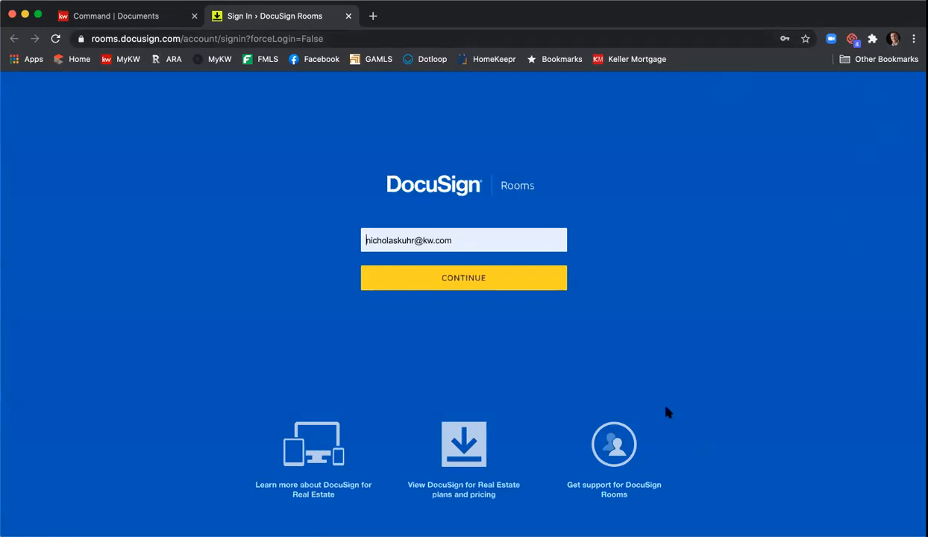
Step: Sign in to DocuSign Rooms with the prefilled e-mail and saved password
click(461, 278)
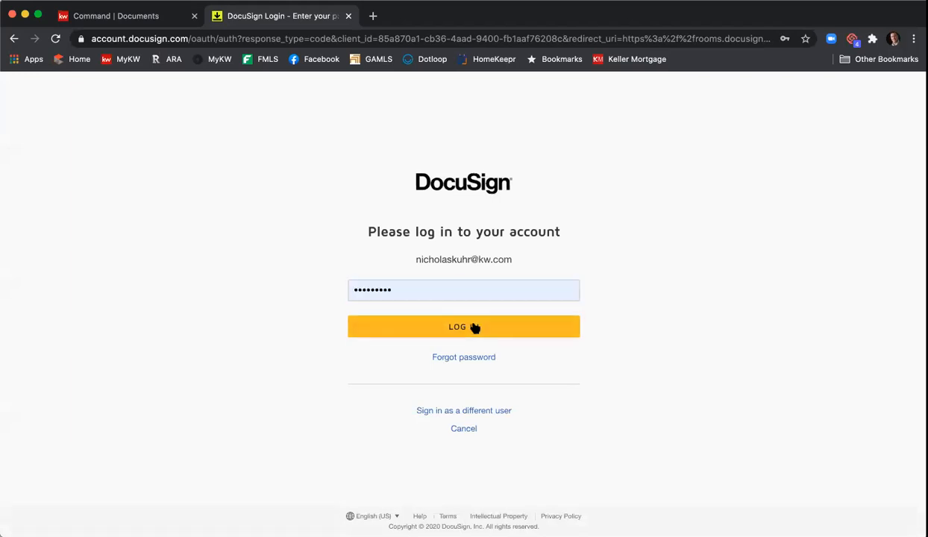
click(475, 328)
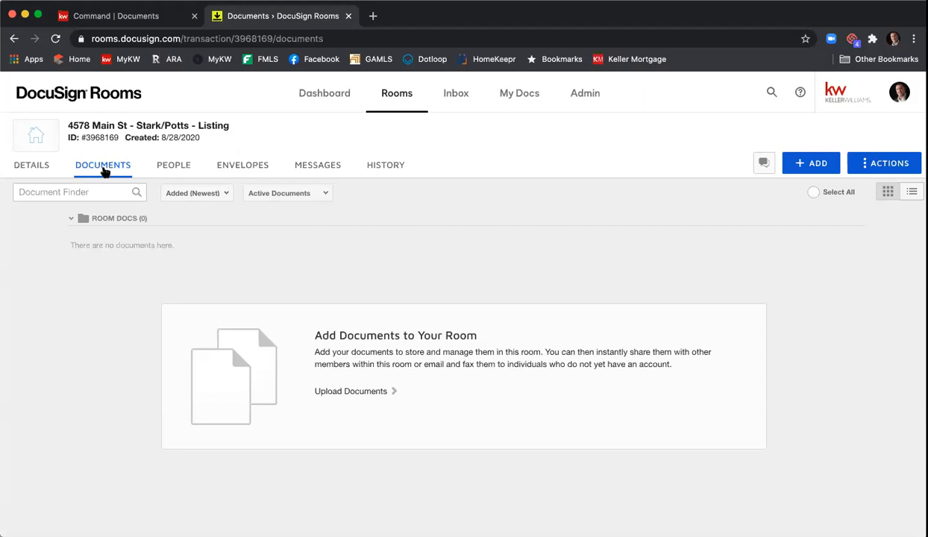
mouse_move(74, 144)
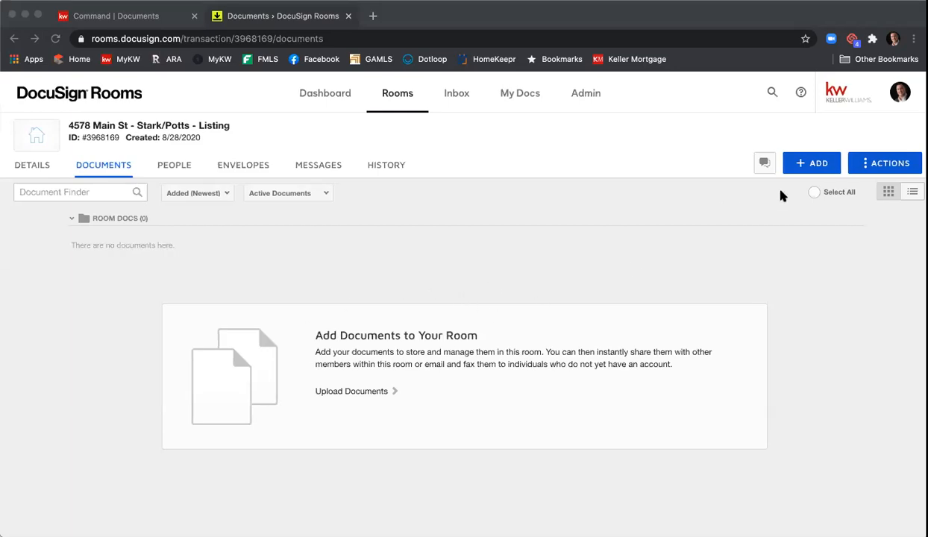
Step: Add forms to the room, choosing REALTOR as the forms provider to reach NRDS validation
click(819, 165)
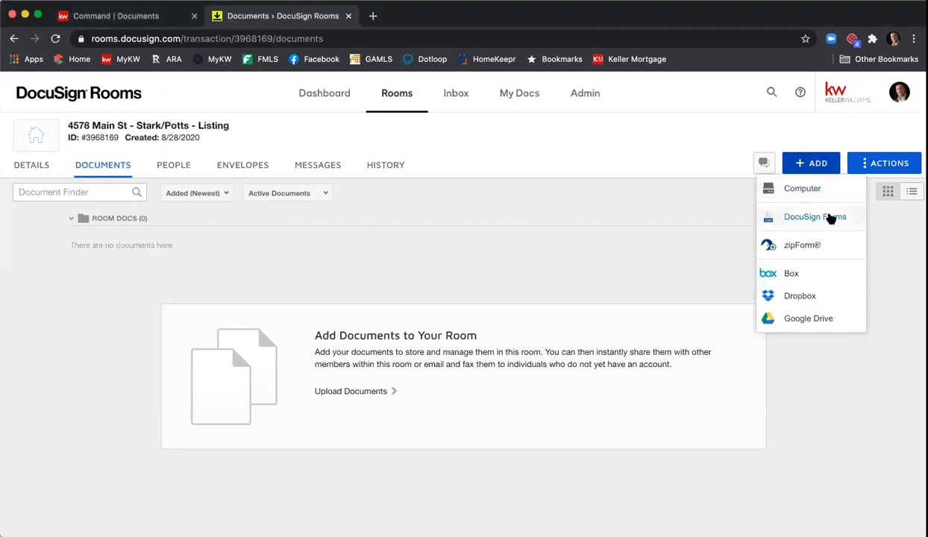
click(815, 216)
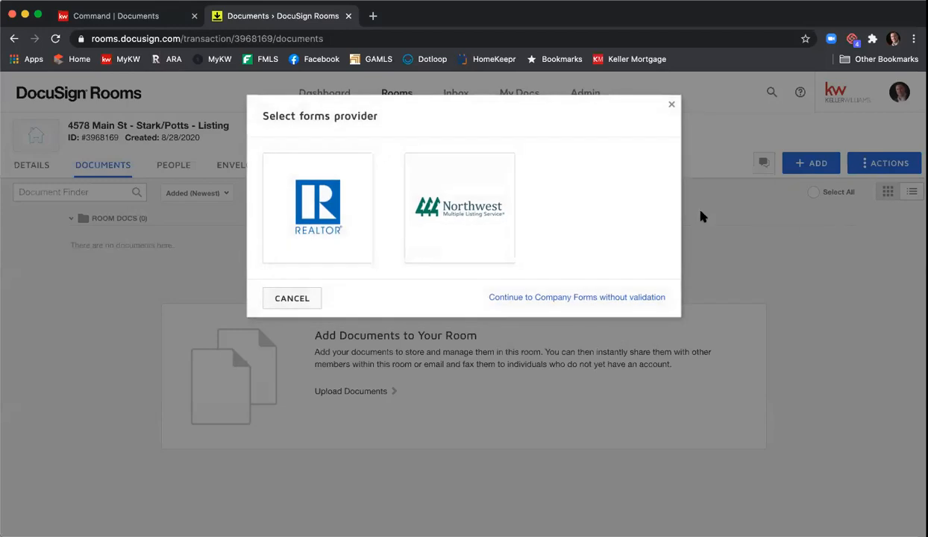
click(334, 234)
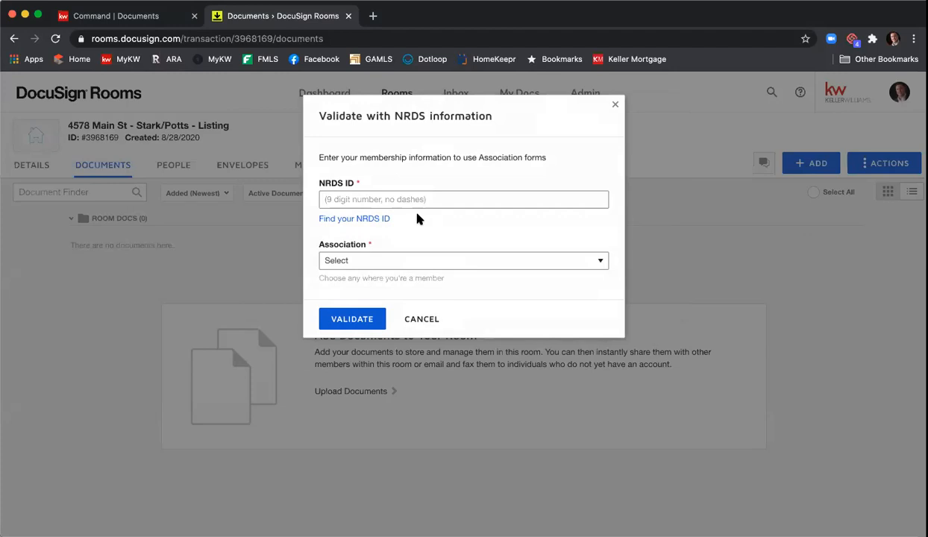
Step: Look up the NRDS ID on Connect.Realtor by the agent's last name and license number
click(346, 221)
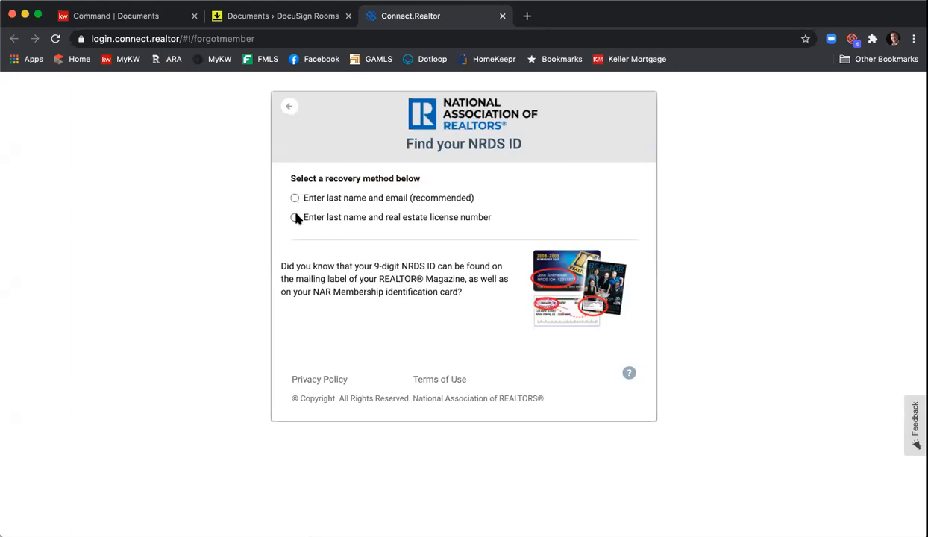
click(295, 217)
click(350, 240)
key(Tab)
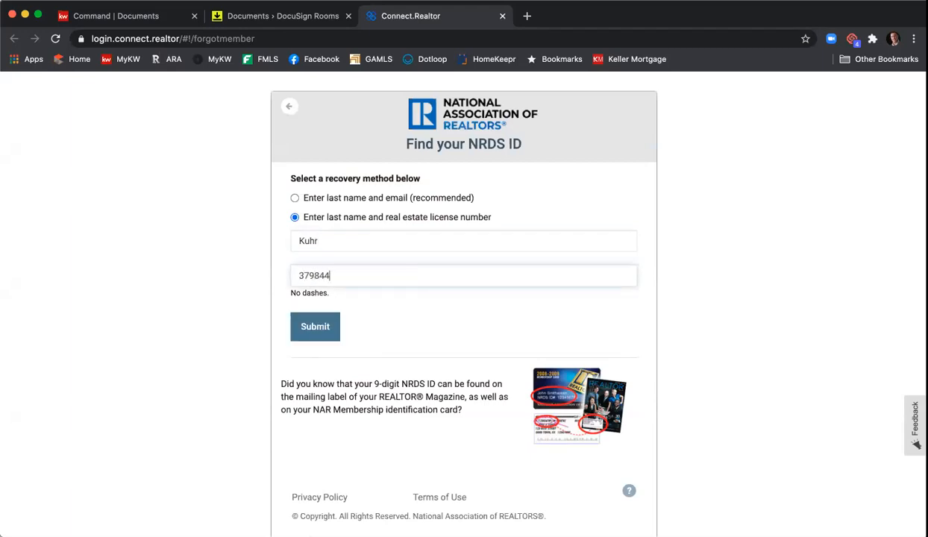
click(313, 330)
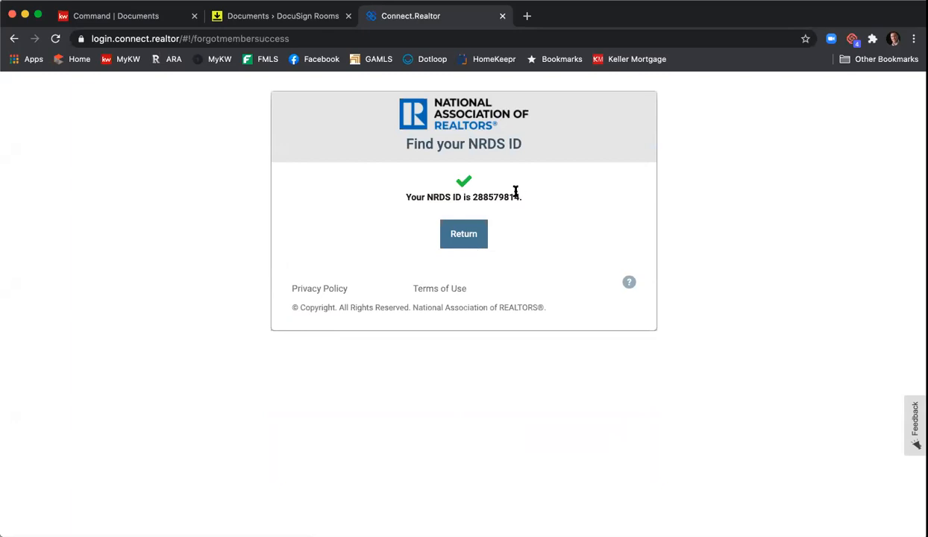
Step: Copy the revealed NRDS ID and close the lookup tab
drag(517, 197, 482, 197)
right_click(482, 196)
click(498, 217)
click(502, 16)
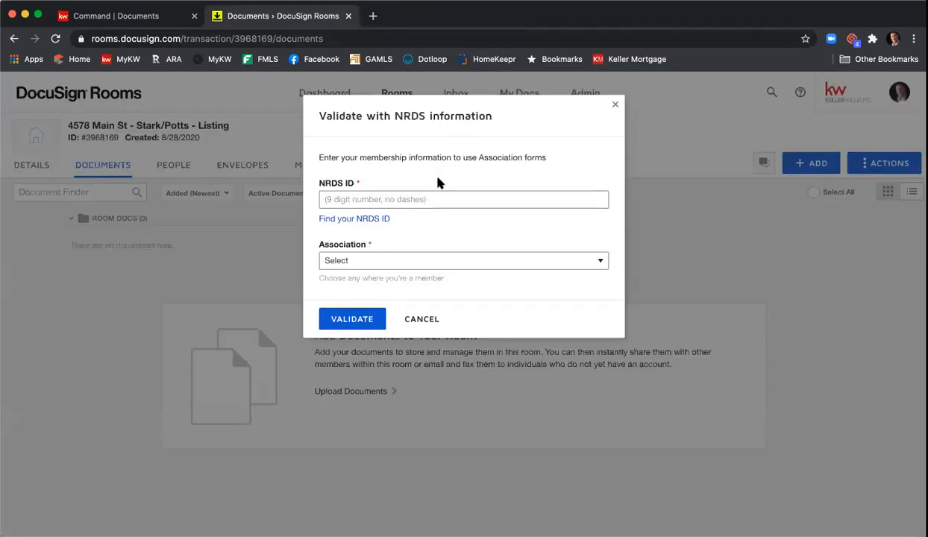
Step: Paste the copied NRDS ID and select GEORGIA ASSOCIATION OF REALTORS® as the association
click(423, 198)
right_click(424, 197)
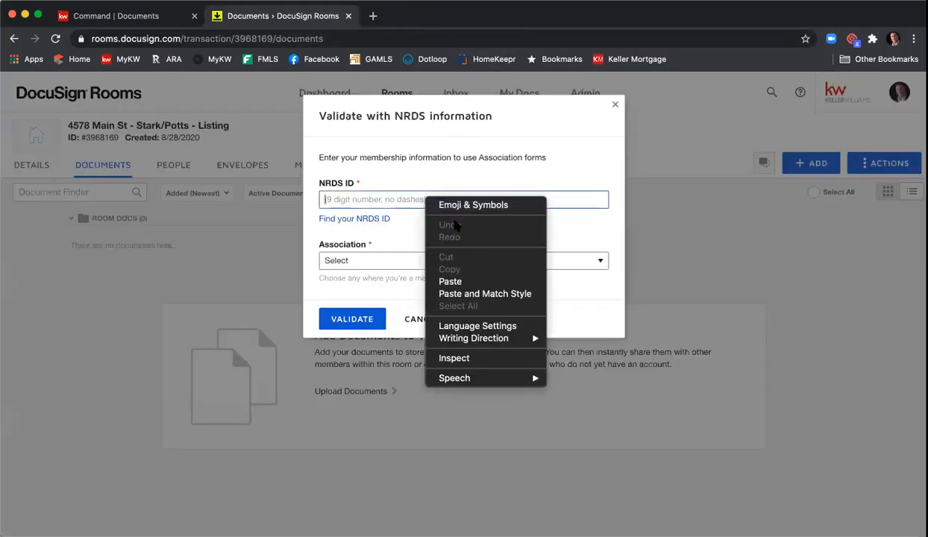
click(472, 284)
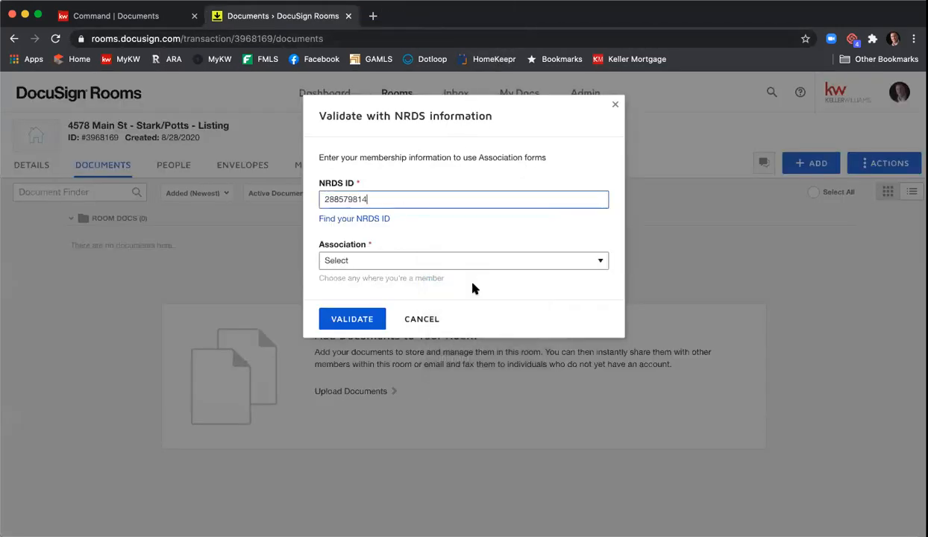
click(434, 265)
scroll(451, 307, down, 10)
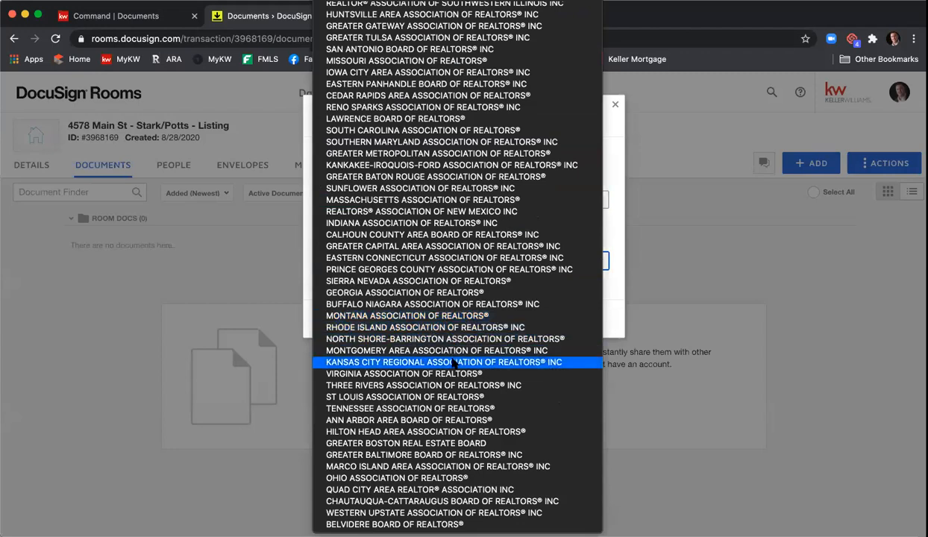
click(466, 295)
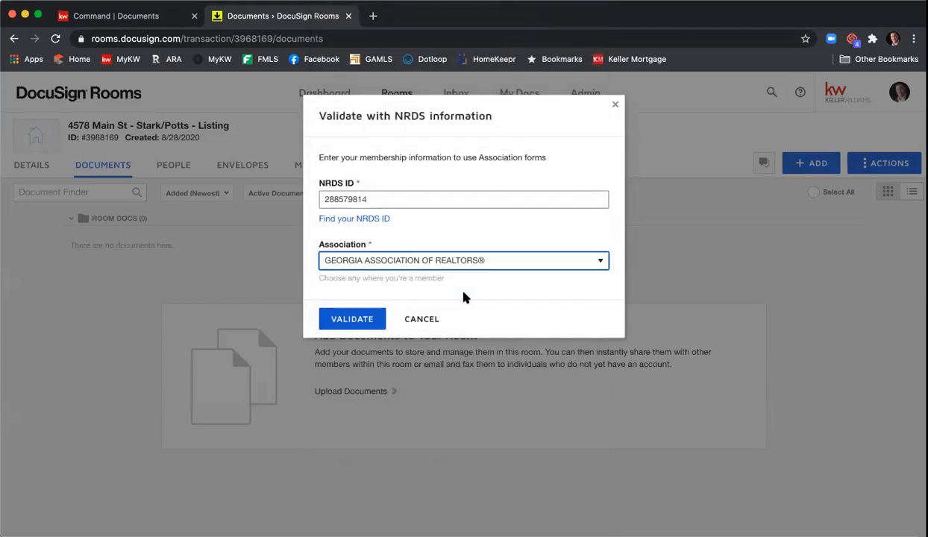
Step: Validate the NRDS details, then cancel the Add DocuSign Forms dialog with 0 forms selected
click(364, 319)
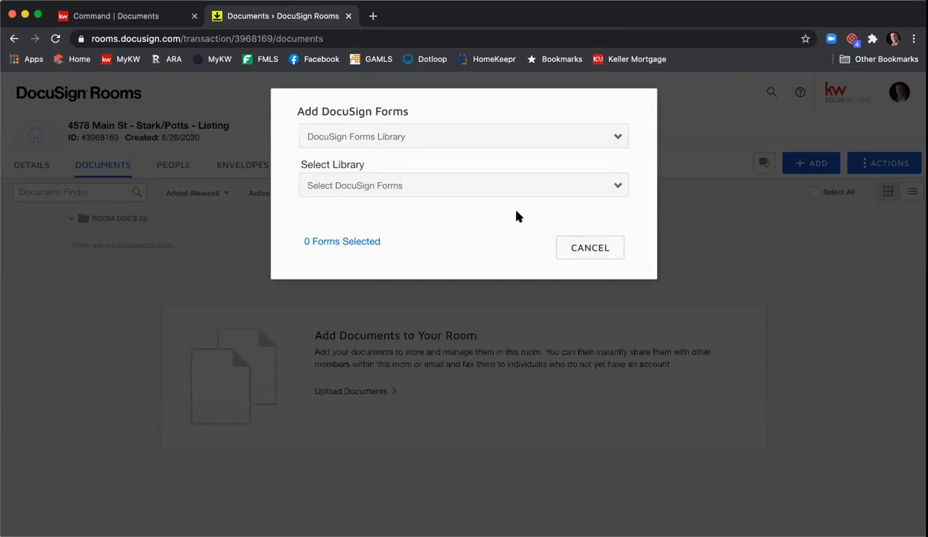
click(588, 248)
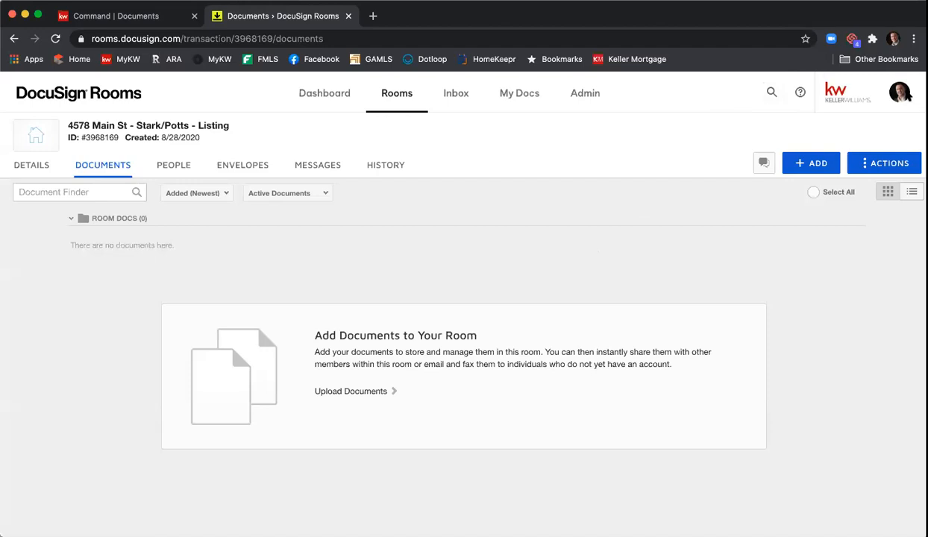
Step: Check the saved NRDS ID and Georgia association under Preferences > Integrations
click(902, 93)
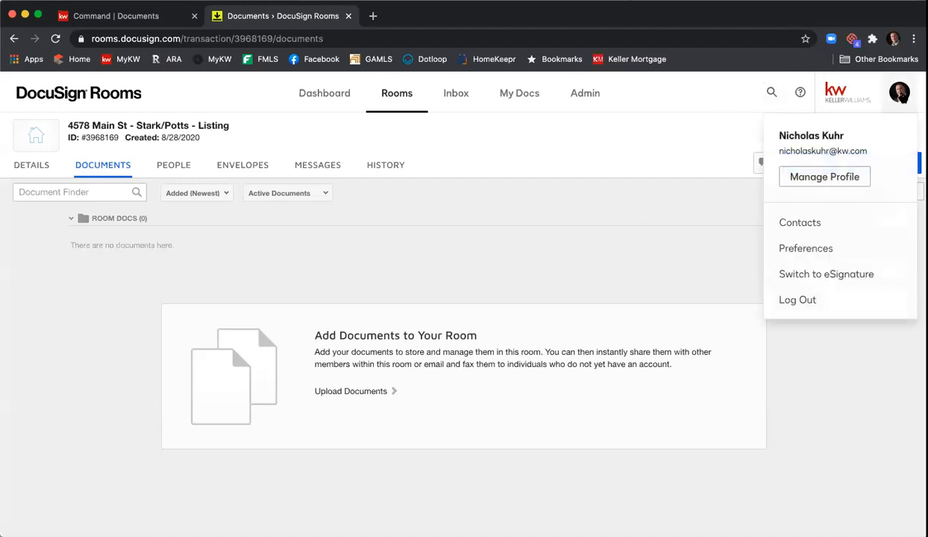
click(826, 250)
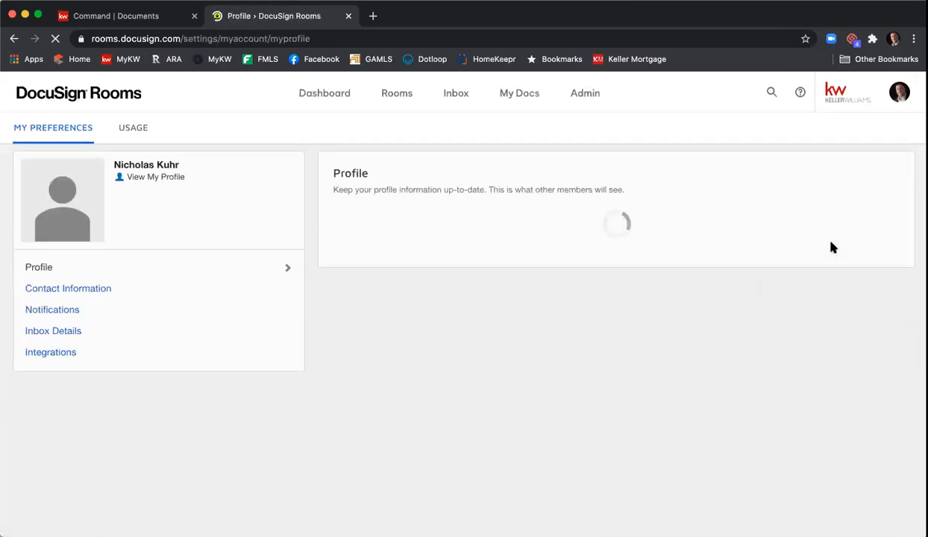
click(141, 355)
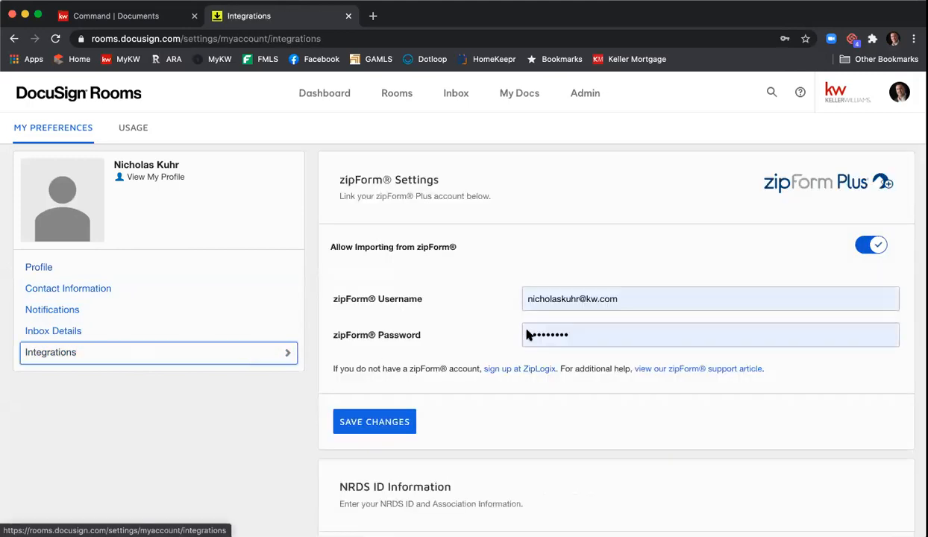
scroll(488, 277, down, 5)
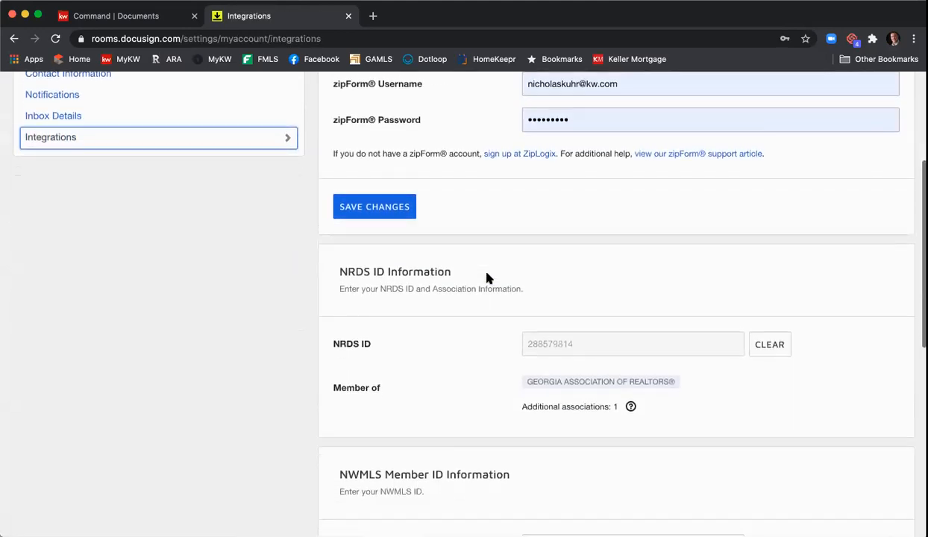
scroll(376, 252, up, 1)
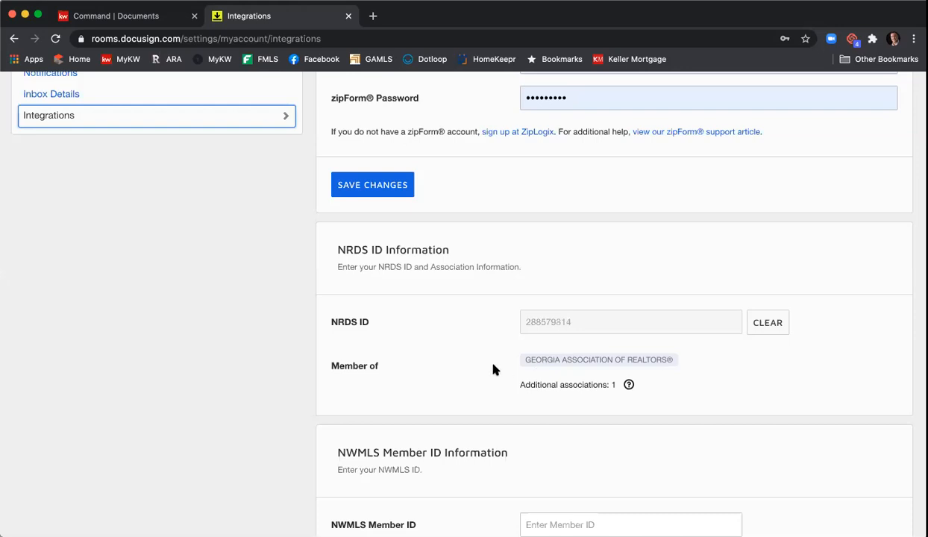
scroll(473, 349, down, 3)
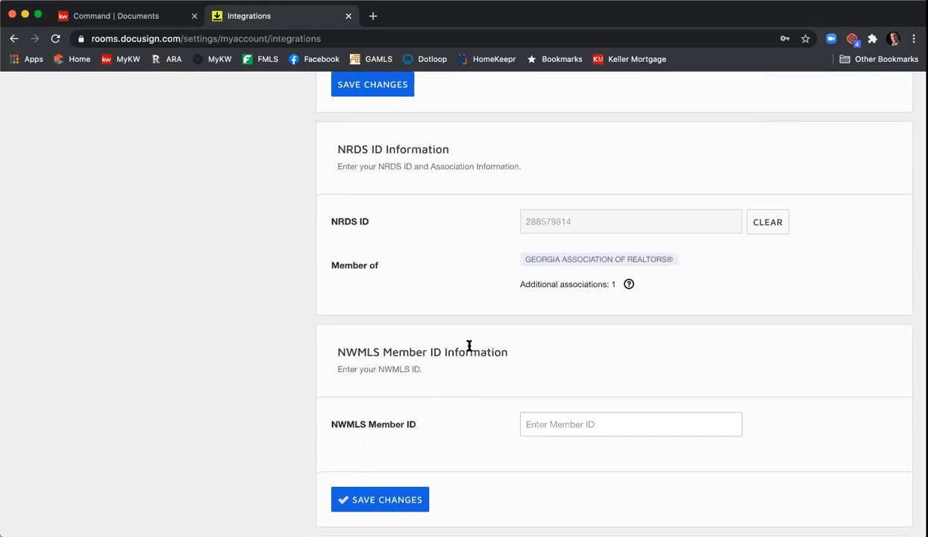
scroll(461, 344, up, 8)
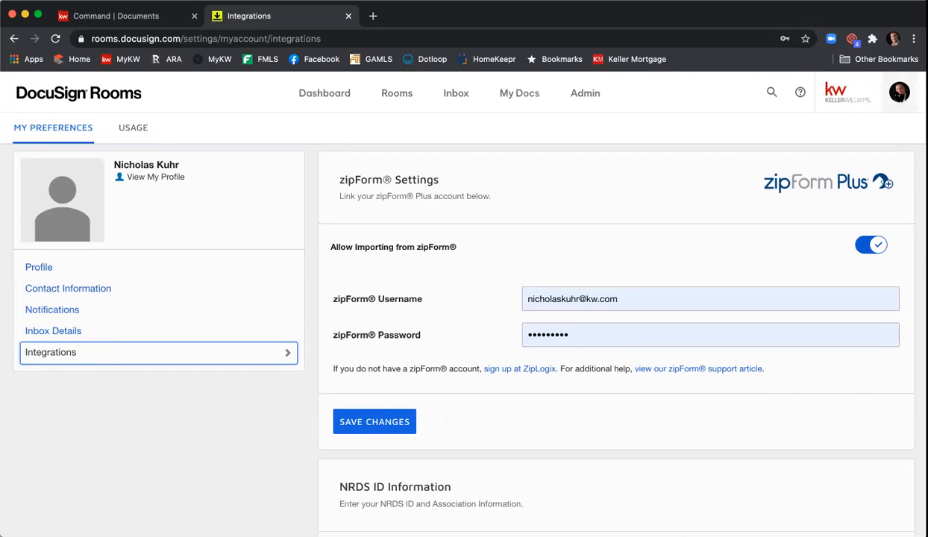
click(899, 92)
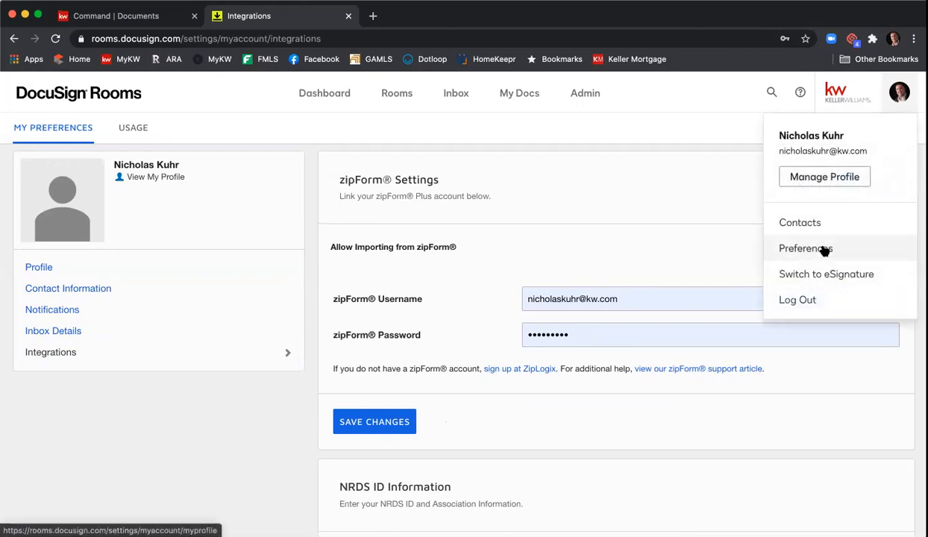
click(470, 222)
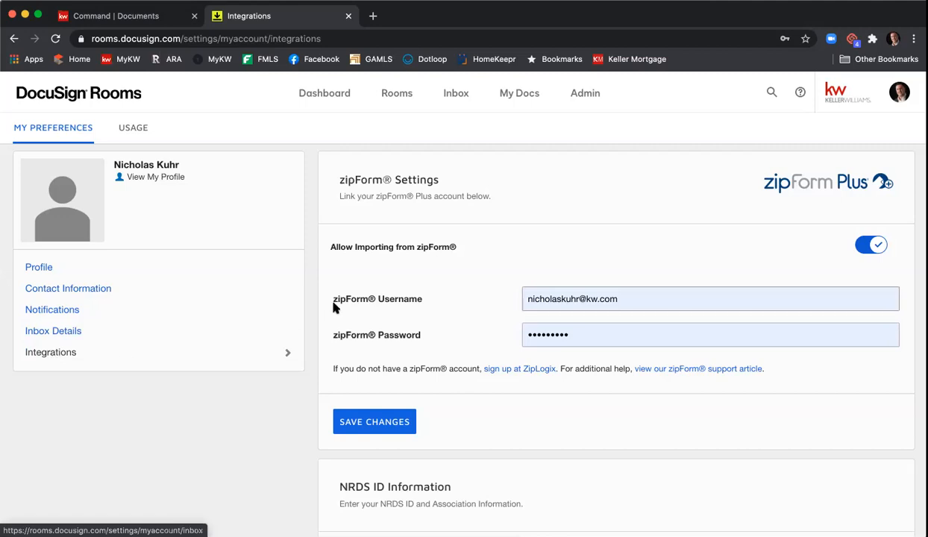
scroll(346, 307, down, 3)
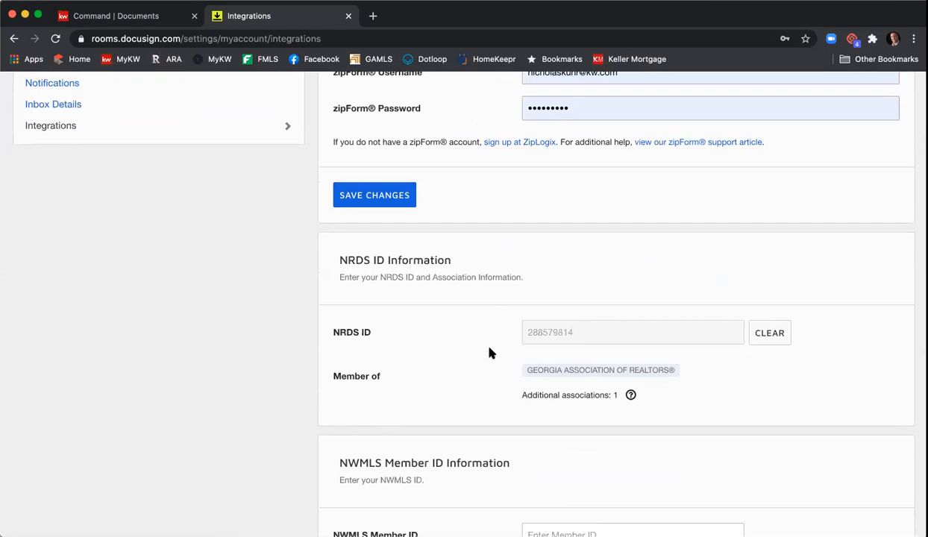
scroll(490, 353, down, 3)
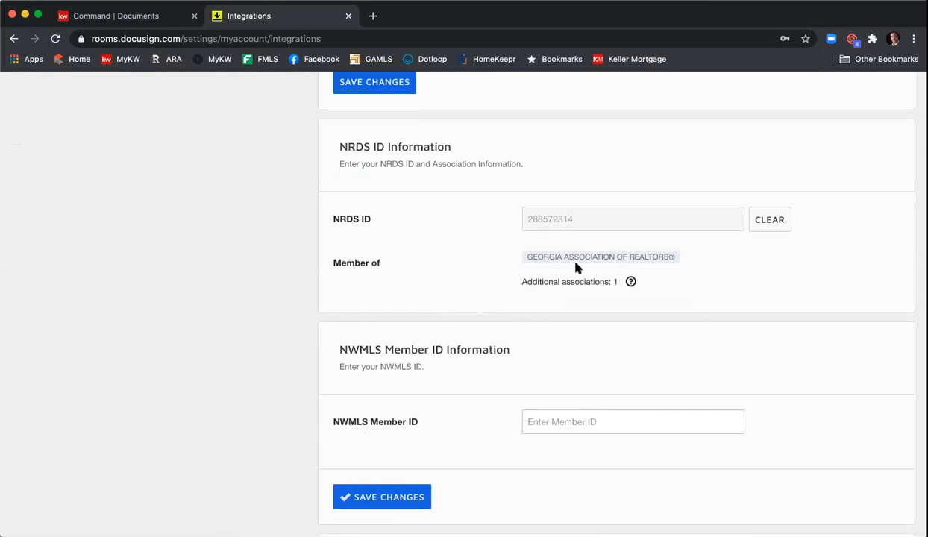
scroll(480, 298, up, 5)
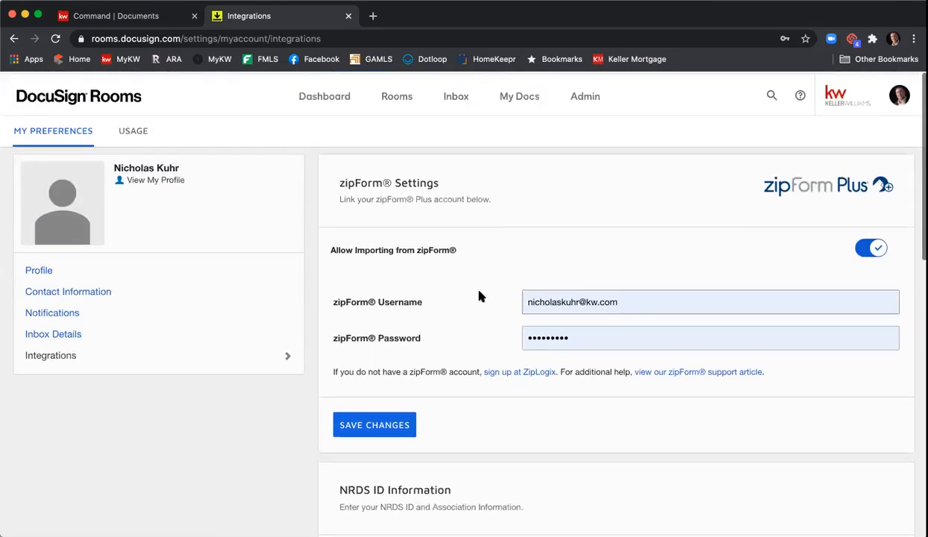
click(317, 108)
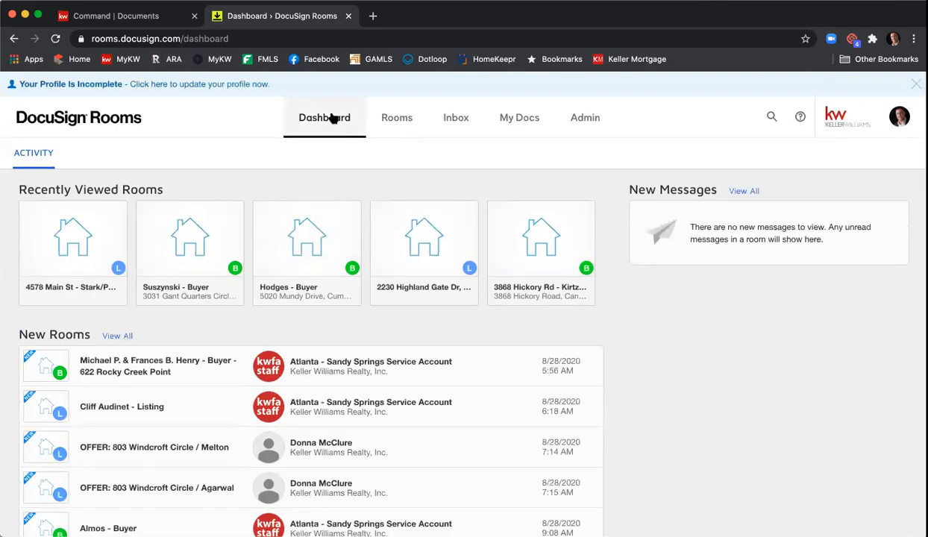
click(67, 258)
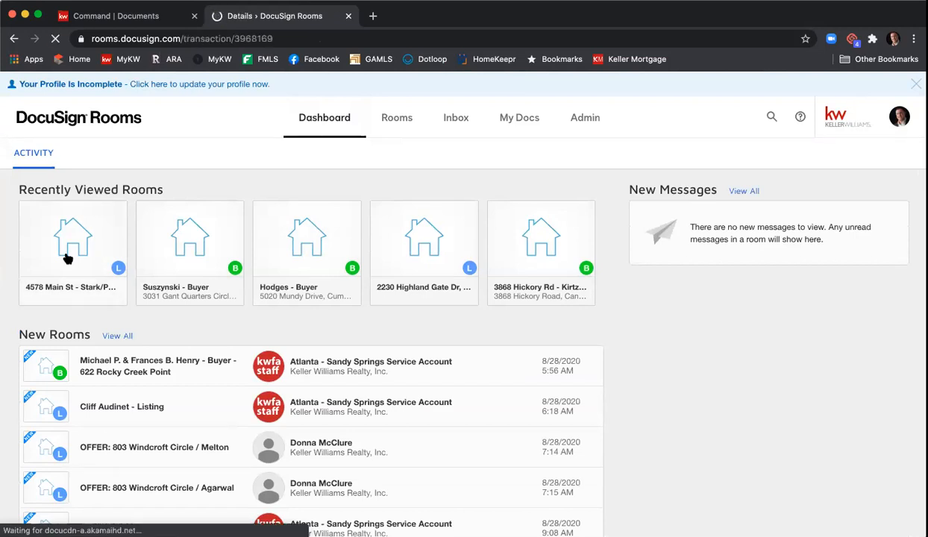
click(122, 167)
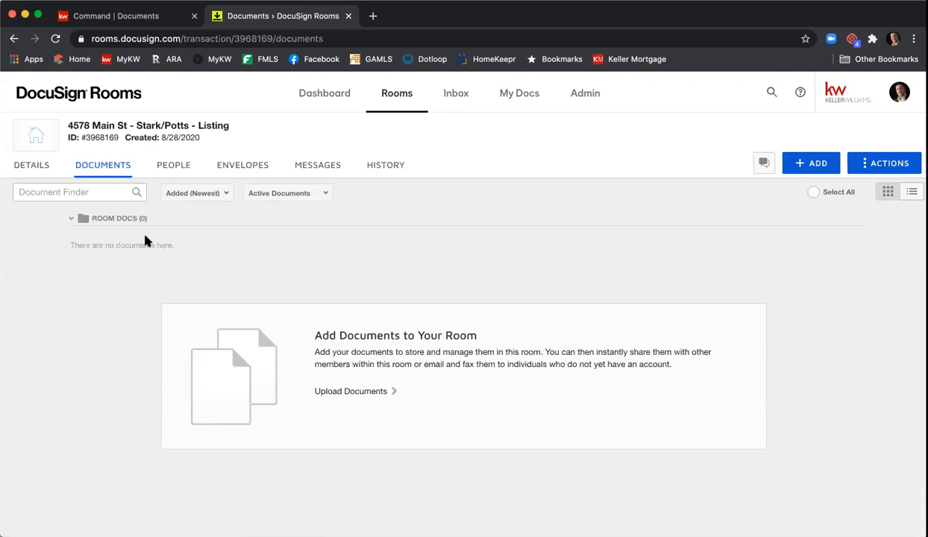
Step: Review the room's Details tab: room information, location, seller and agent sections
click(36, 171)
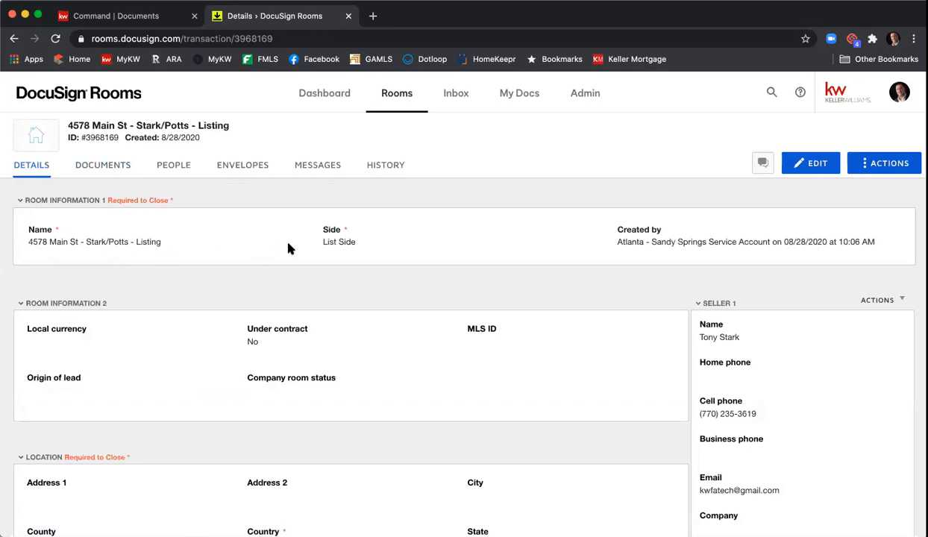
scroll(287, 242, down, 1)
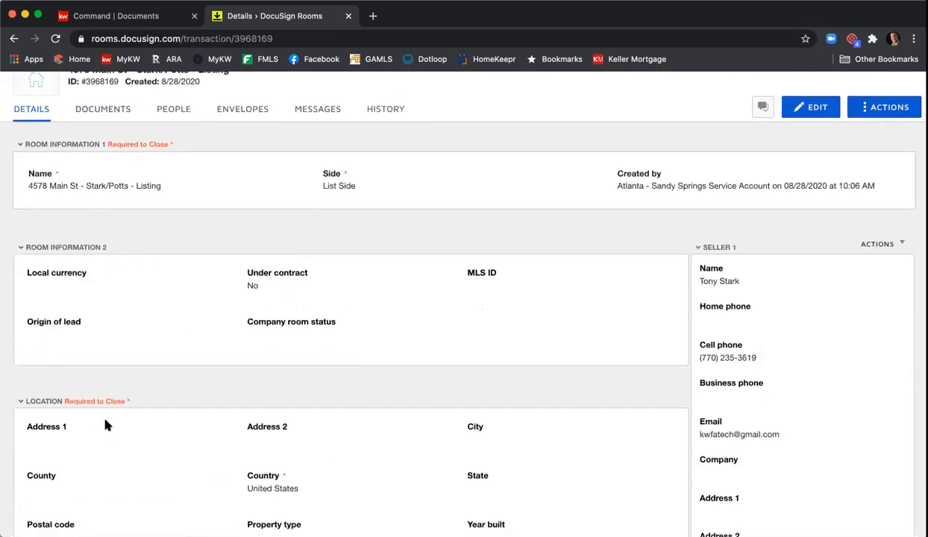
scroll(285, 375, down, 1)
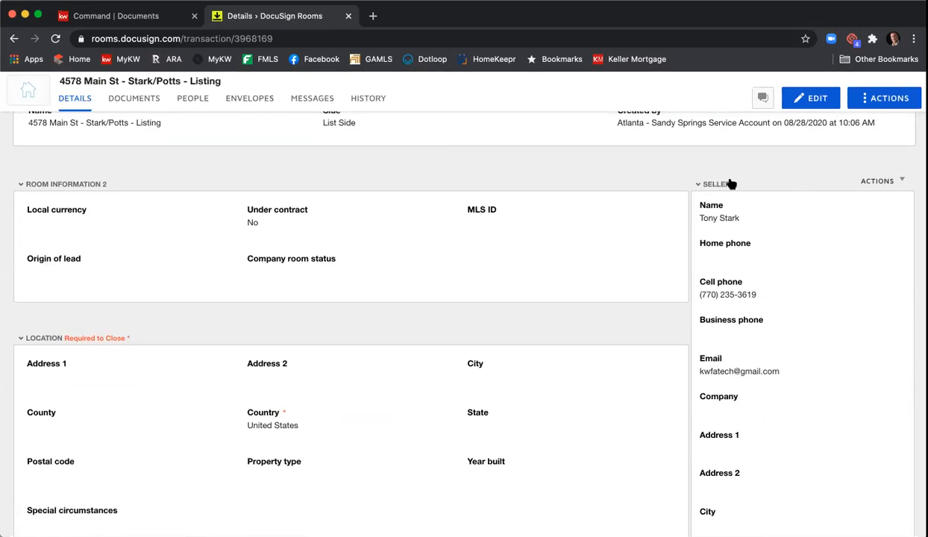
scroll(750, 186, down, 6)
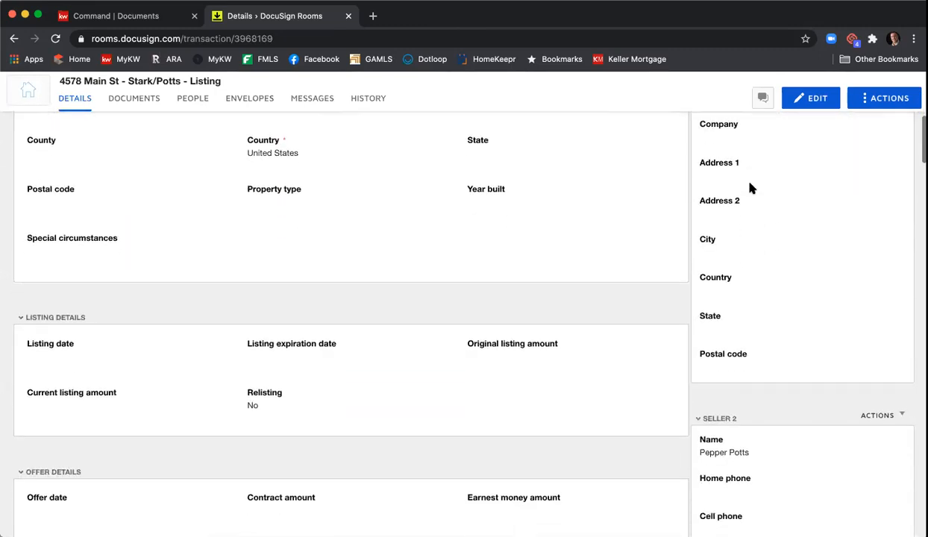
scroll(742, 216, down, 5)
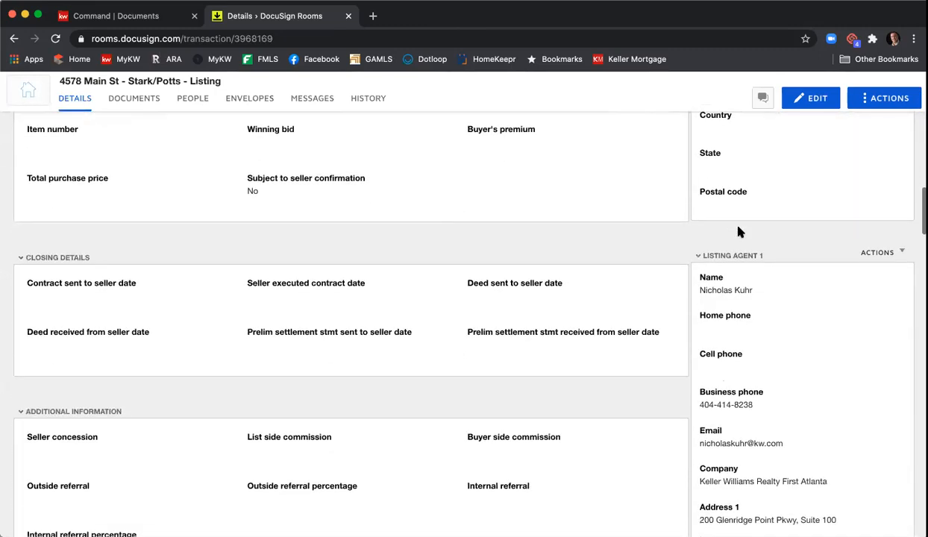
scroll(738, 249, down, 5)
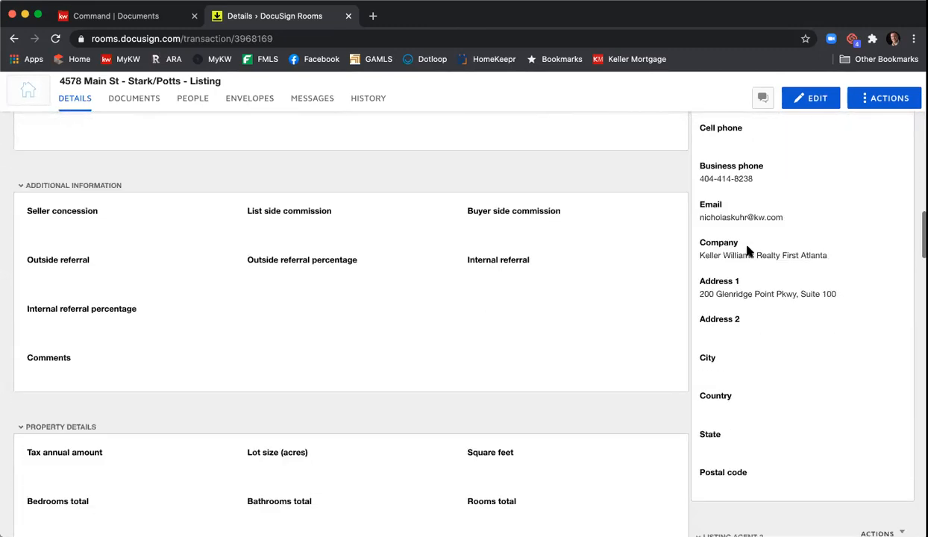
scroll(749, 252, down, 6)
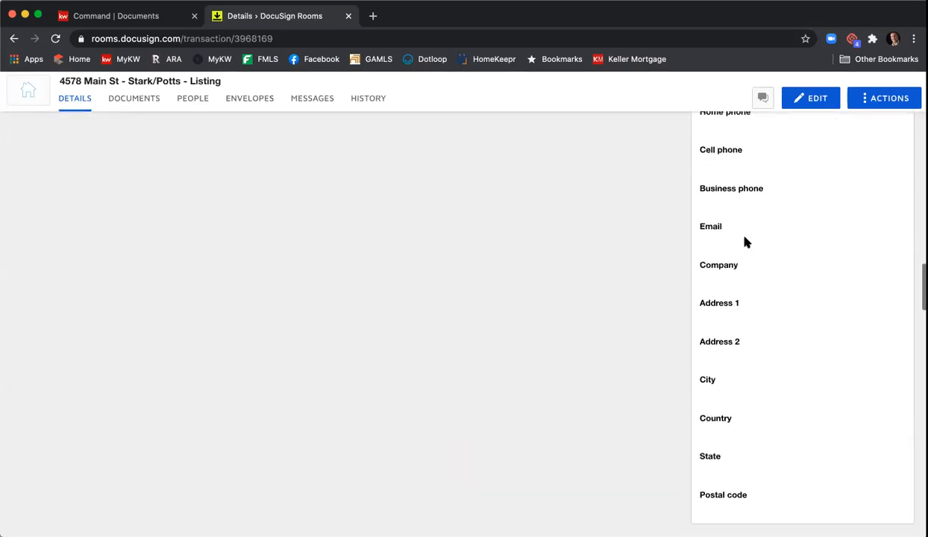
scroll(746, 241, up, 3)
scroll(746, 241, down, 4)
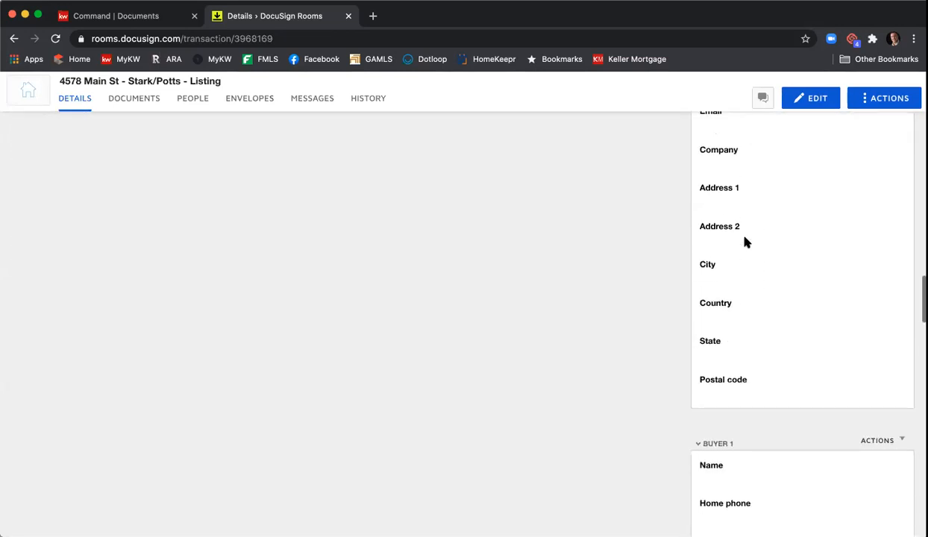
scroll(745, 242, down, 1)
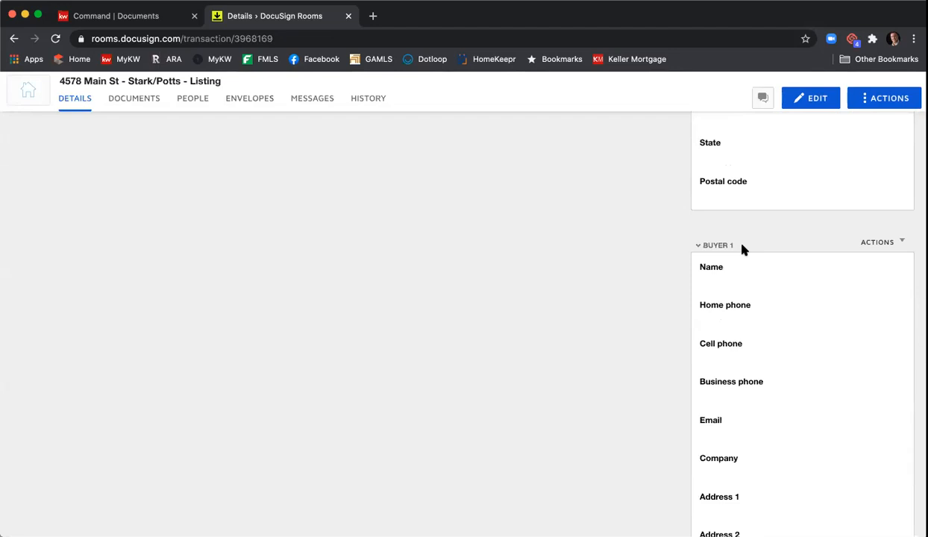
scroll(742, 248, down, 3)
scroll(744, 251, down, 10)
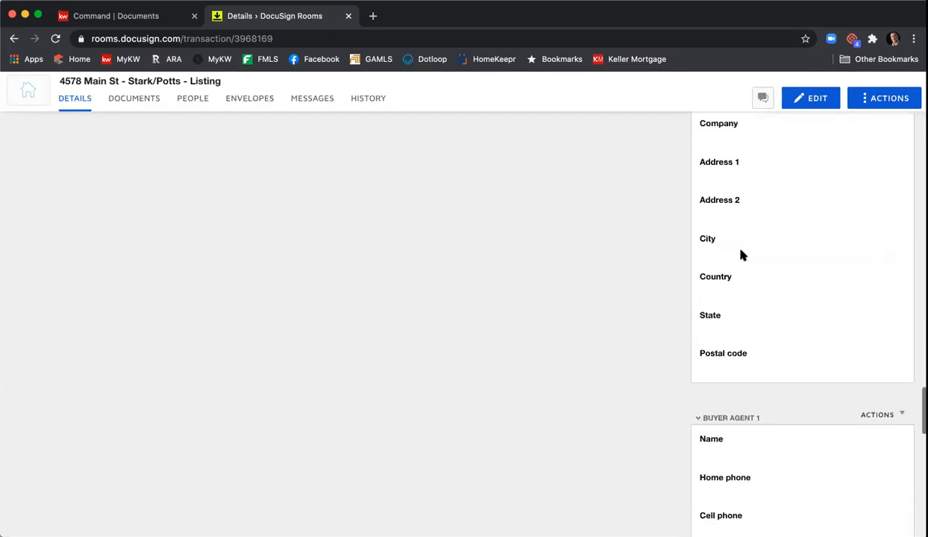
scroll(740, 252, down, 7)
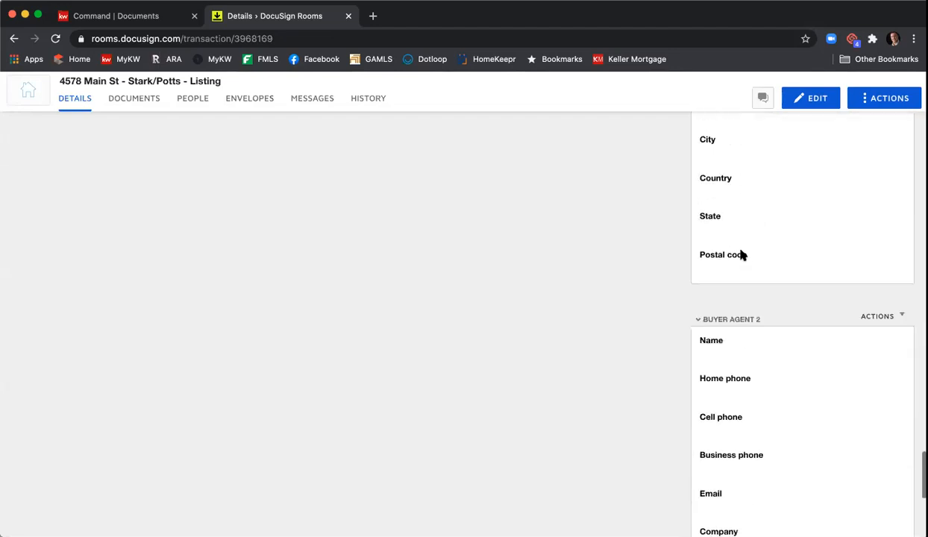
scroll(741, 287, down, 2)
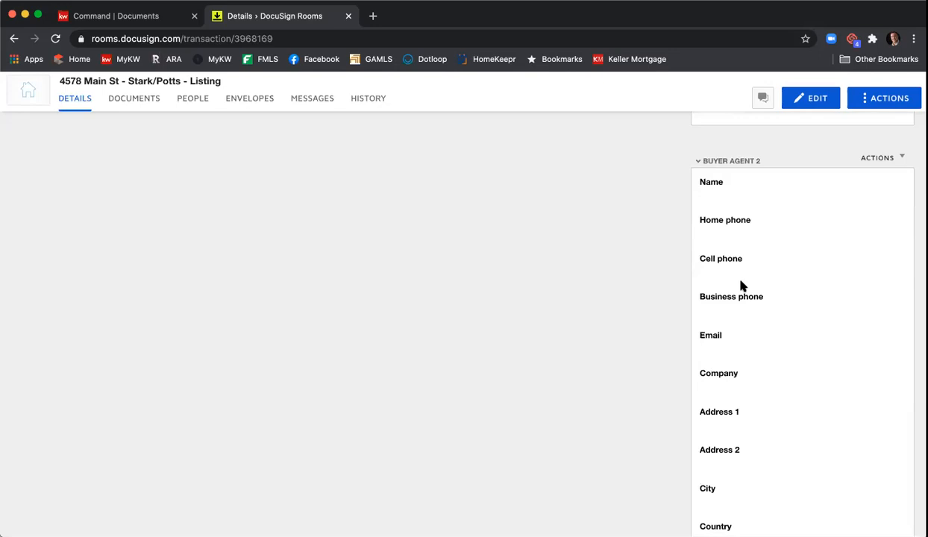
scroll(742, 286, down, 4)
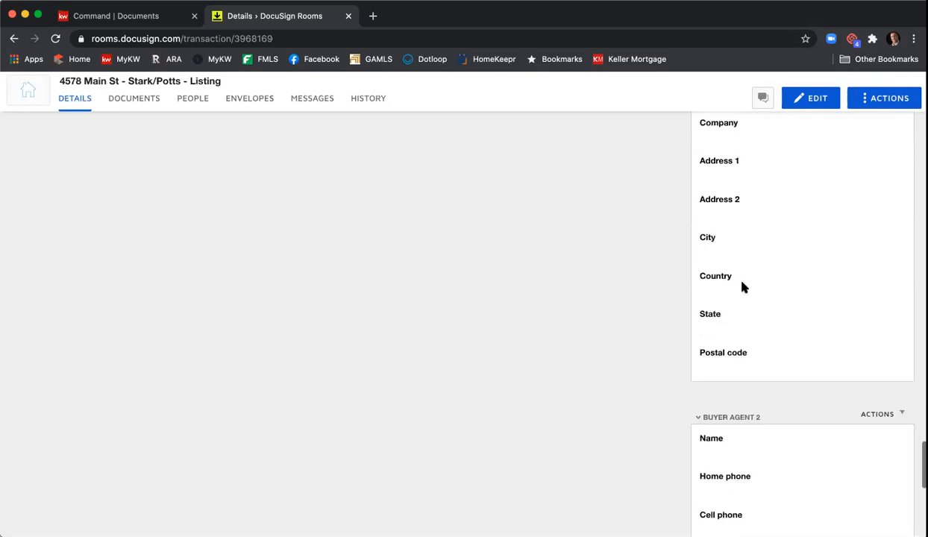
scroll(742, 287, down, 2)
scroll(743, 287, up, 15)
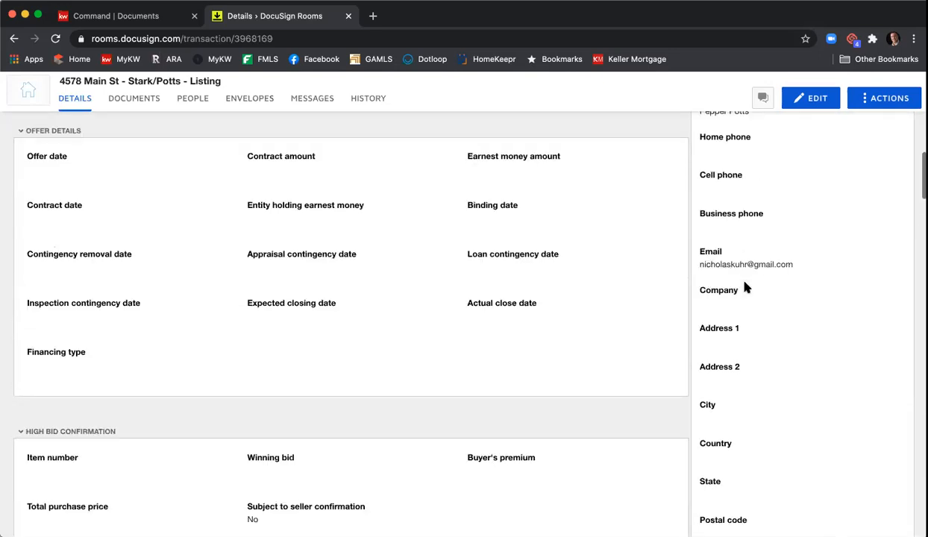
scroll(744, 284, up, 6)
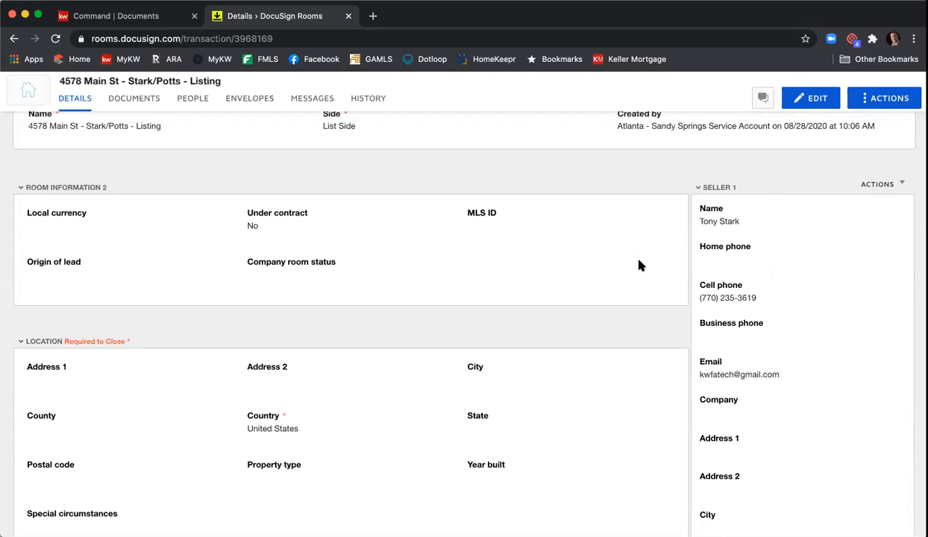
scroll(639, 264, up, 2)
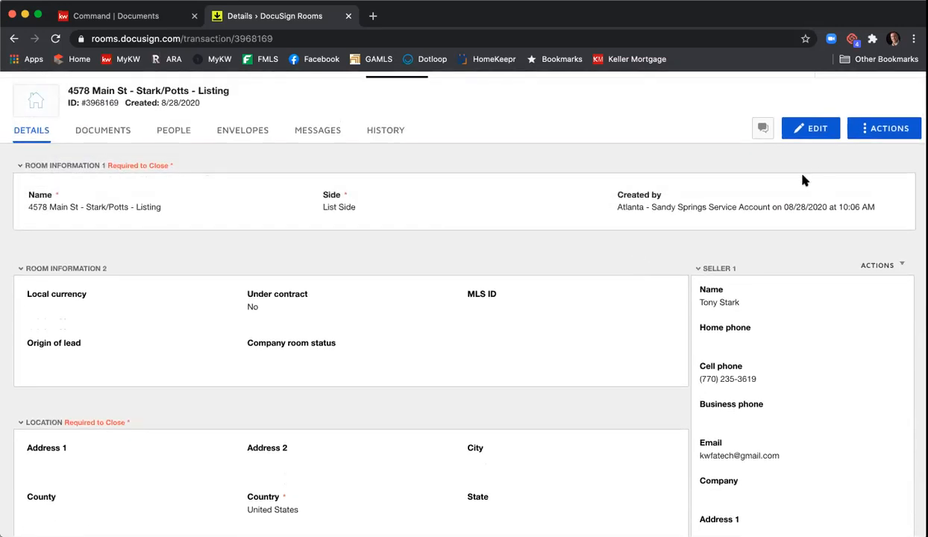
click(813, 128)
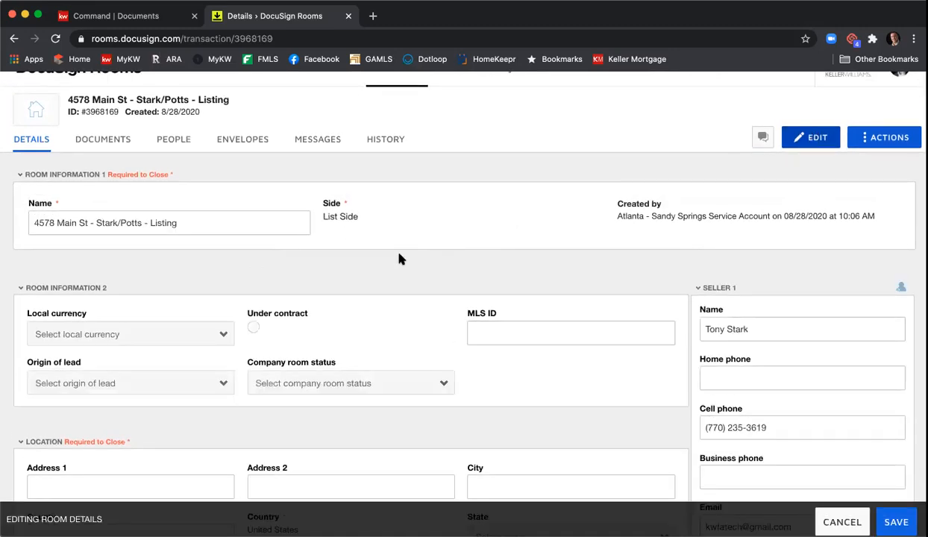
scroll(400, 258, down, 2)
scroll(379, 255, up, 1)
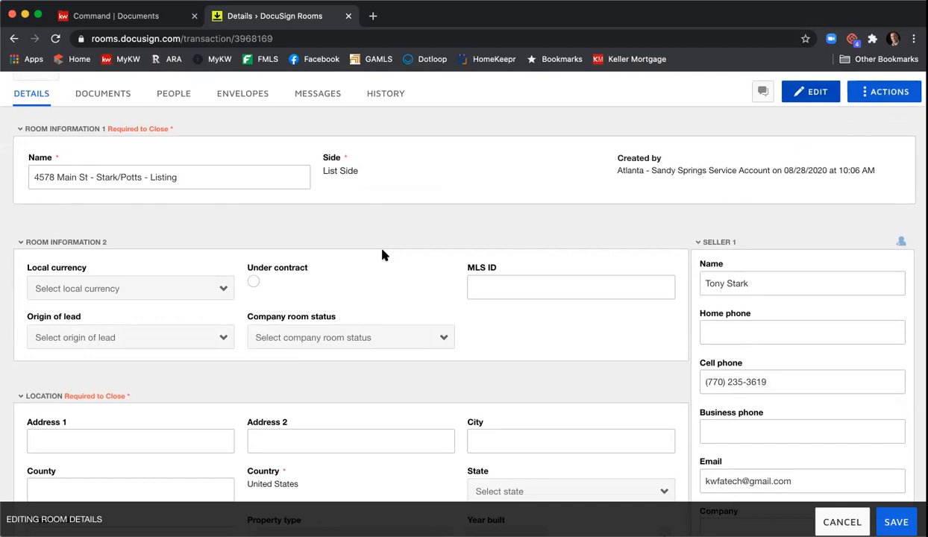
scroll(382, 254, down, 2)
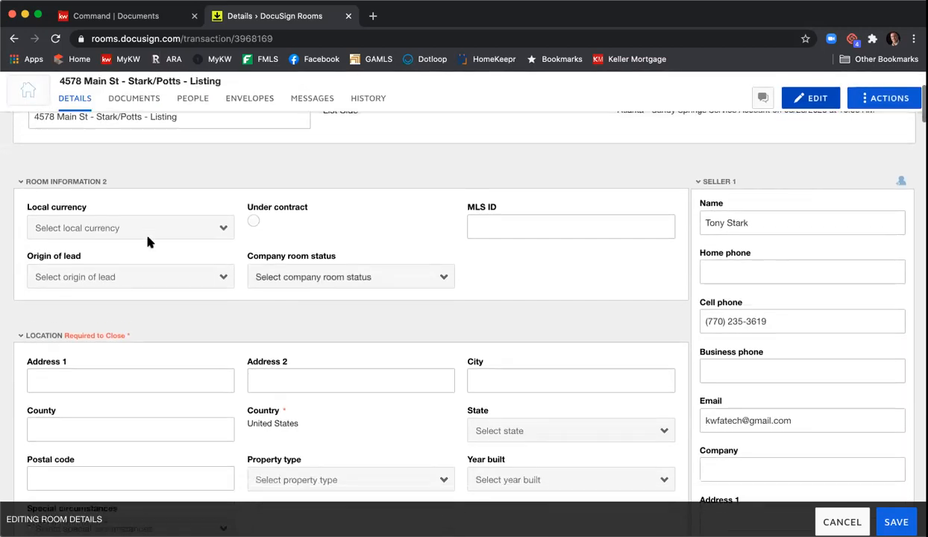
click(142, 221)
click(134, 262)
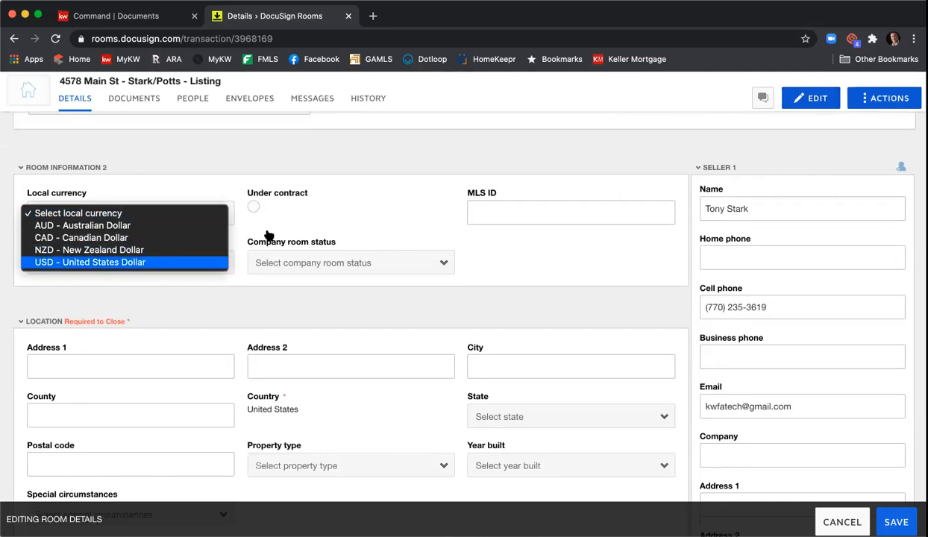
click(497, 211)
text(123456789)
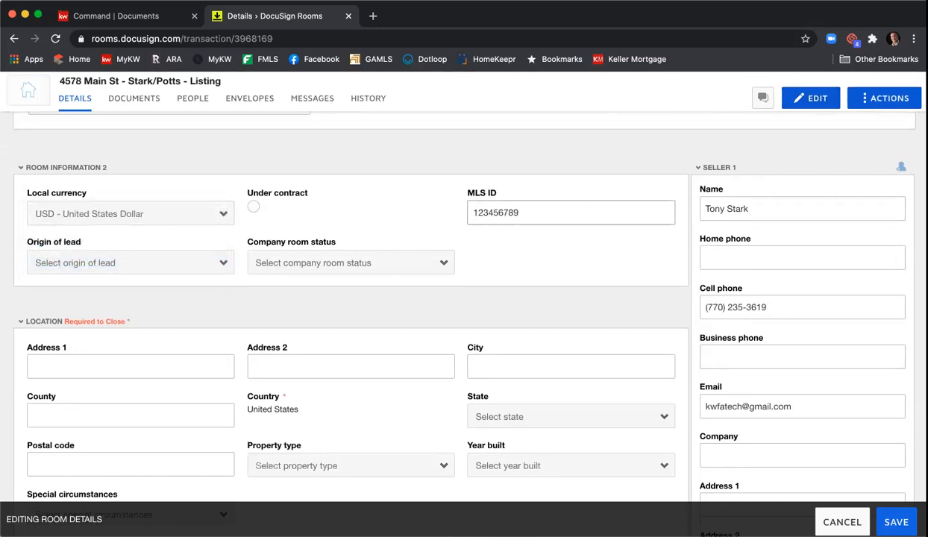
scroll(499, 214, down, 2)
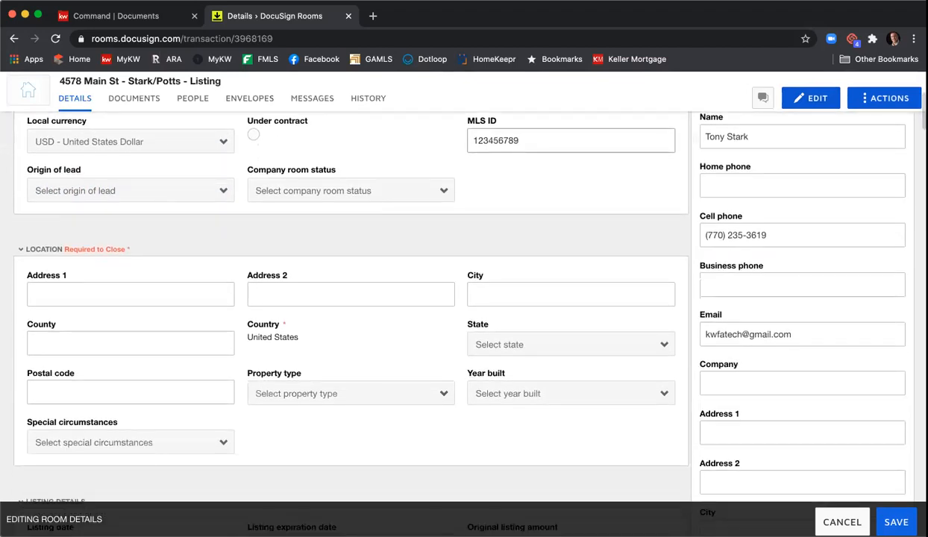
click(201, 295)
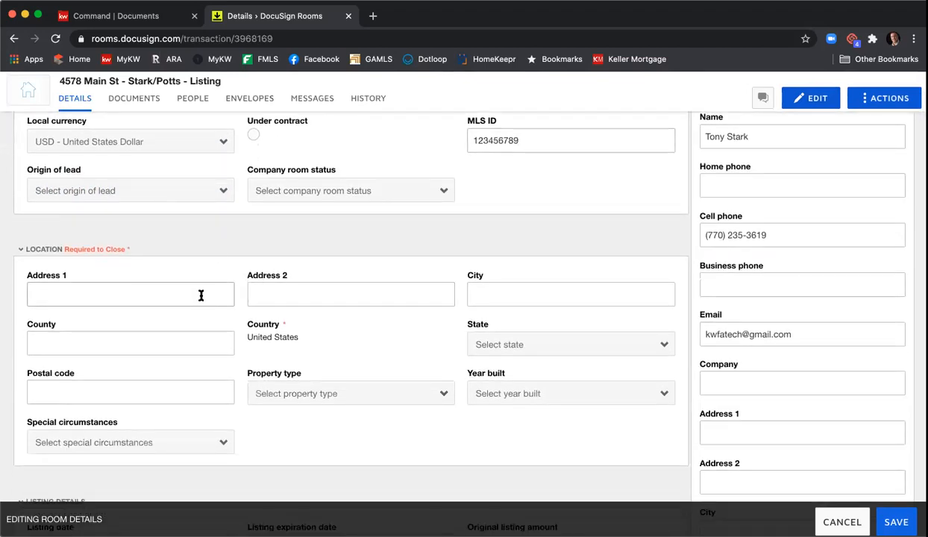
key(Tab)
key(Tab)
text(Atal)
key(BackSpace)
key(BackSpace)
text(lanta)
key(Tab)
text(Dul)
key(BackSpace)
key(BackSpace)
key(BackSpace)
text(Fulton)
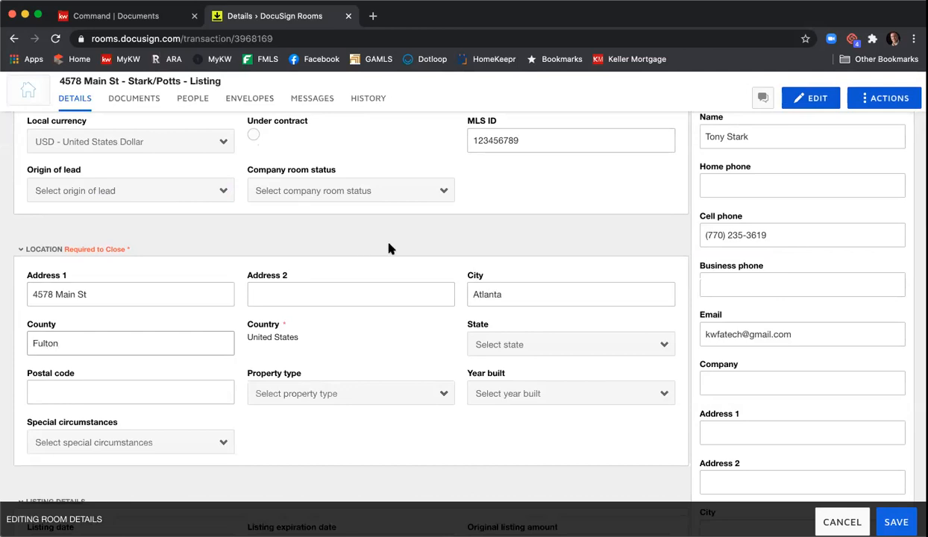
Step: Choose Georgia as the state and enter postal code 30342
click(498, 352)
scroll(514, 442, down, 3)
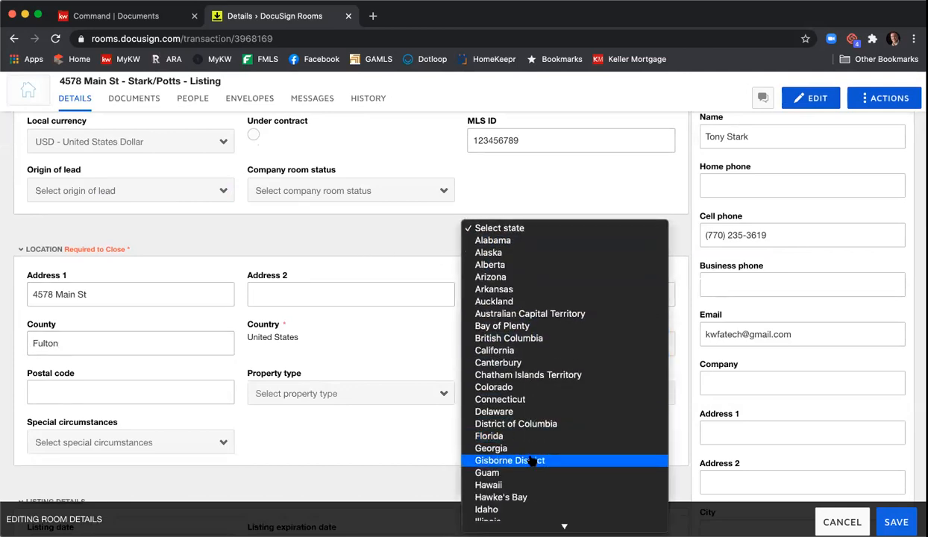
key(Return)
click(195, 390)
text(30342)
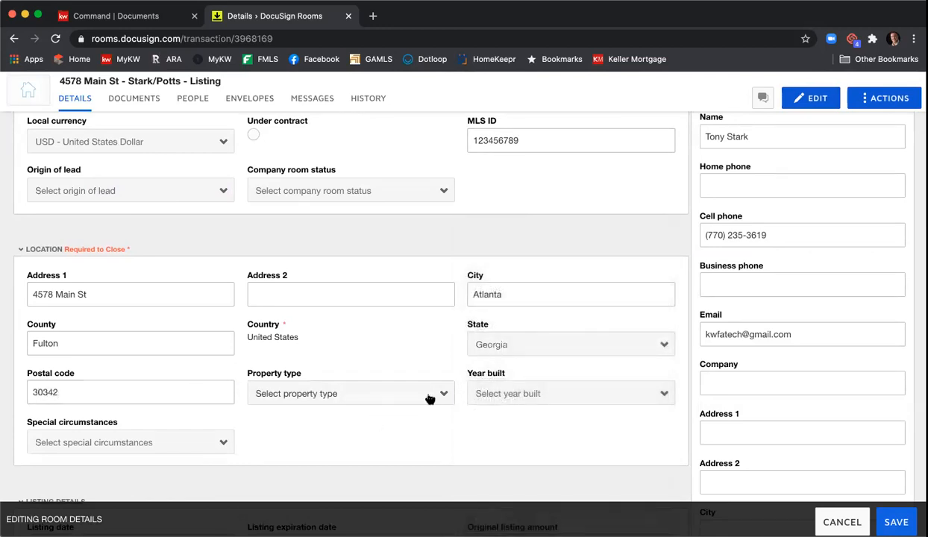
Step: Set property type to Residential Detached and year built to 2007, leaving special circumstances empty
click(429, 396)
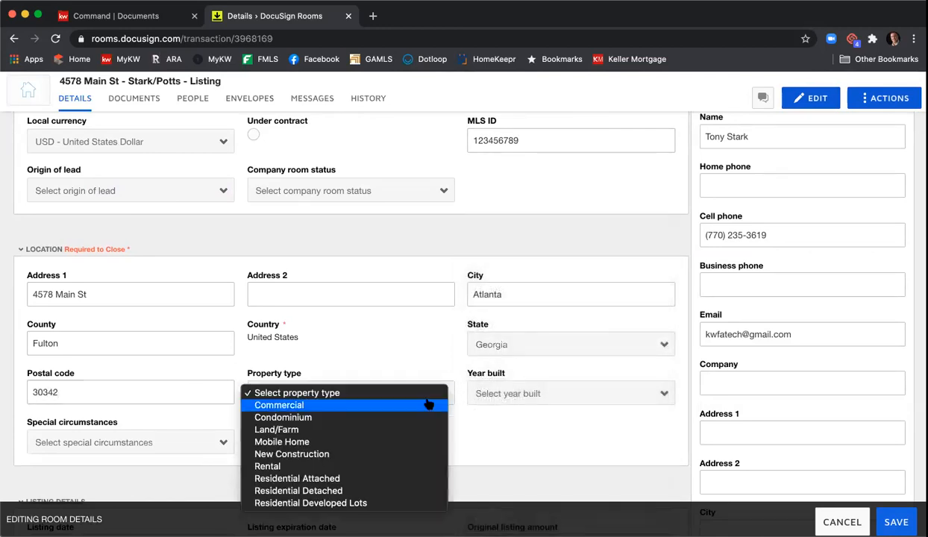
click(404, 490)
click(515, 403)
scroll(520, 412, down, 10)
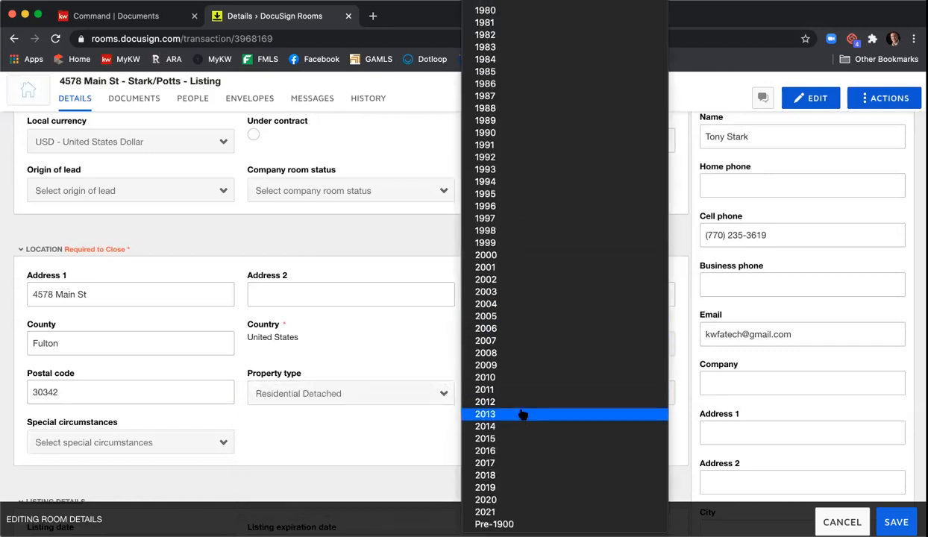
click(516, 341)
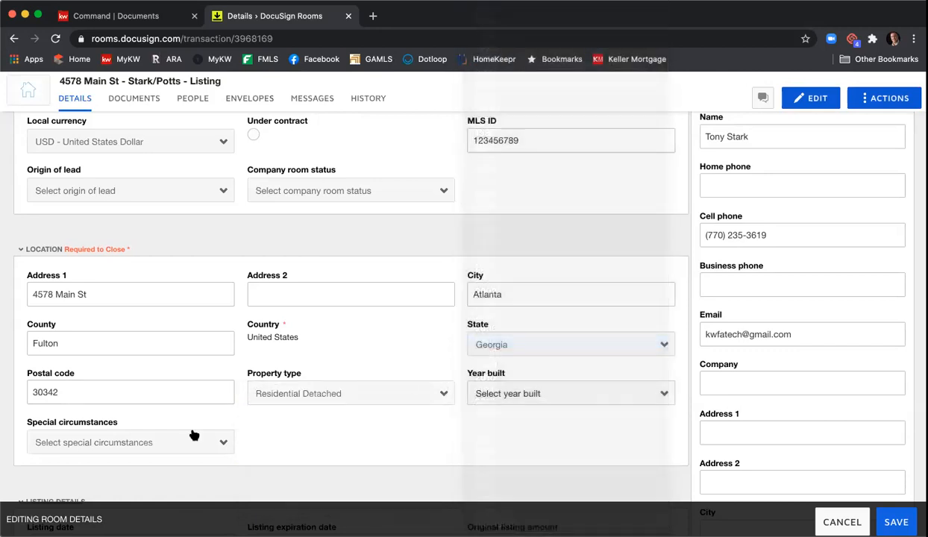
click(182, 442)
click(310, 444)
scroll(316, 424, down, 5)
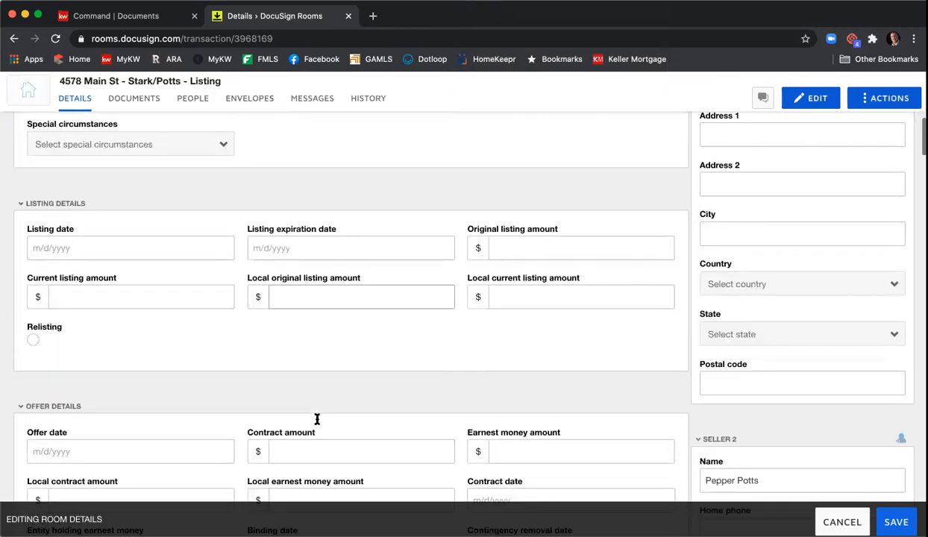
Step: Set the listing date to 8/28/2020 and the listing expiration date to 10/28/2020
click(104, 241)
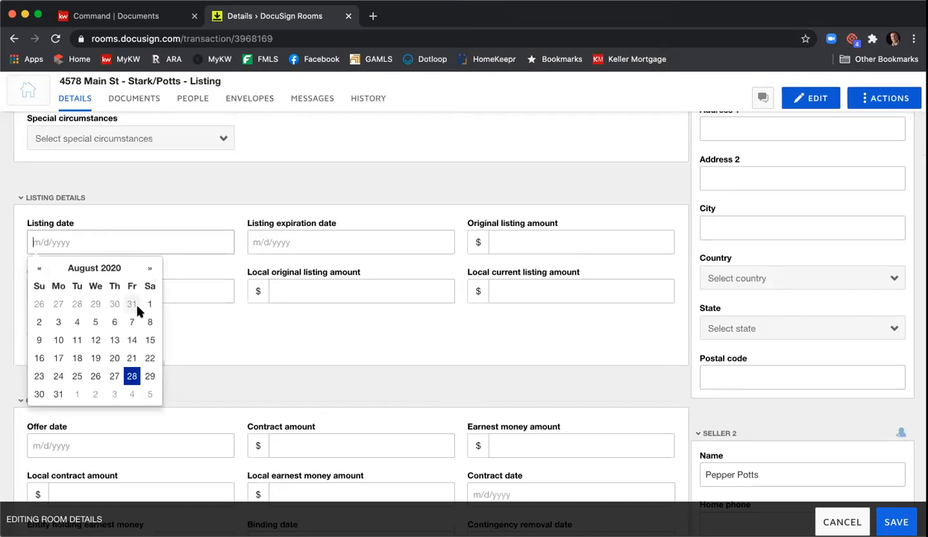
click(133, 373)
click(284, 233)
click(368, 268)
click(367, 269)
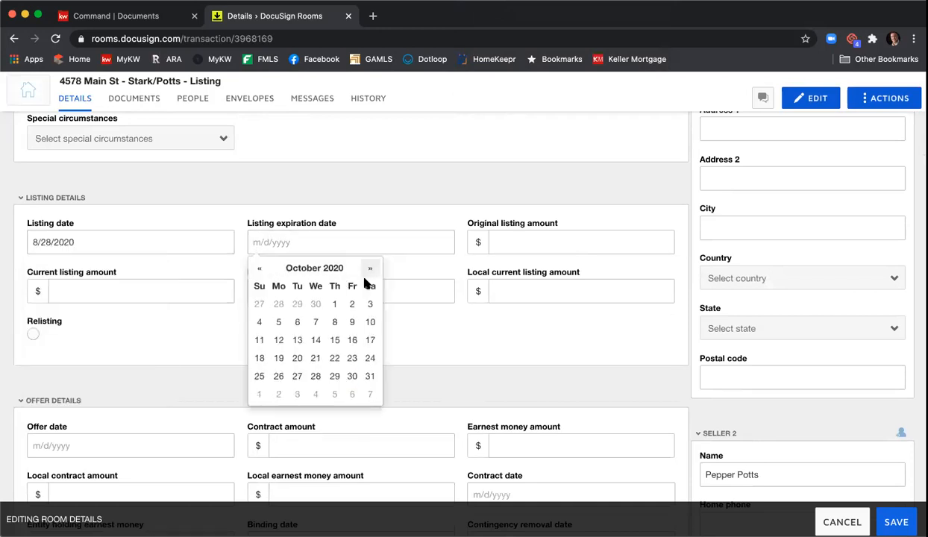
click(317, 376)
Step: Enter 415000 in the original, current and local listing amount fields
click(516, 240)
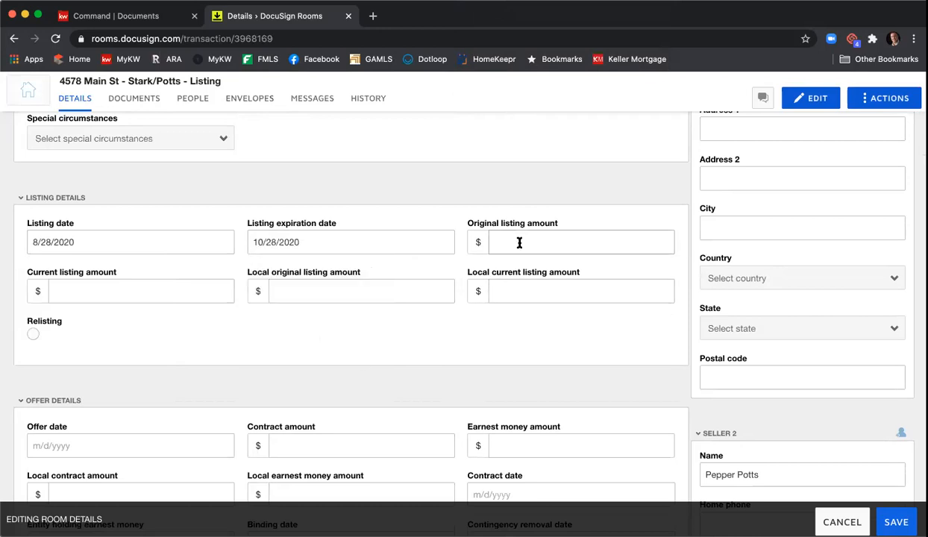
text(415)
key(Tab)
key(shift+Tab)
text(415000)
key(Tab)
text(415000)
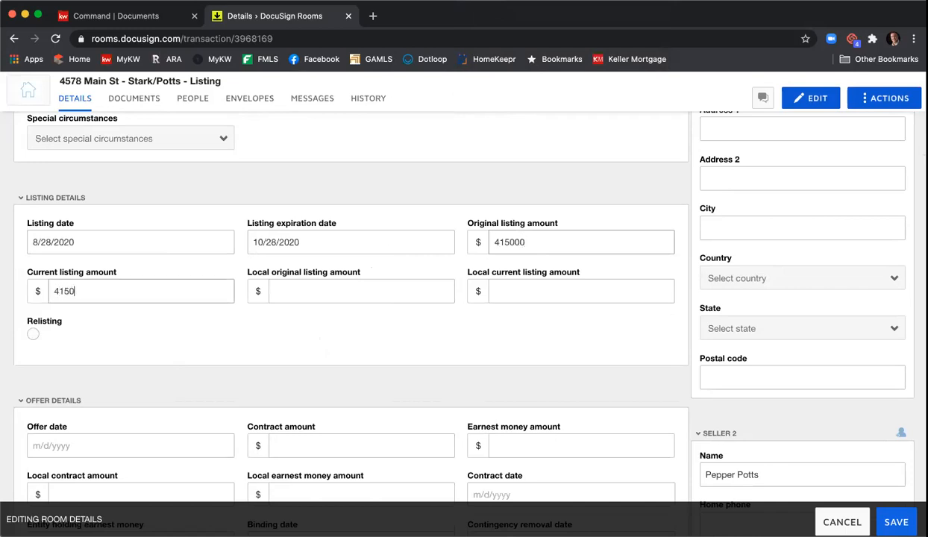
key(Tab)
text(415000)
key(Tab)
text(415000)
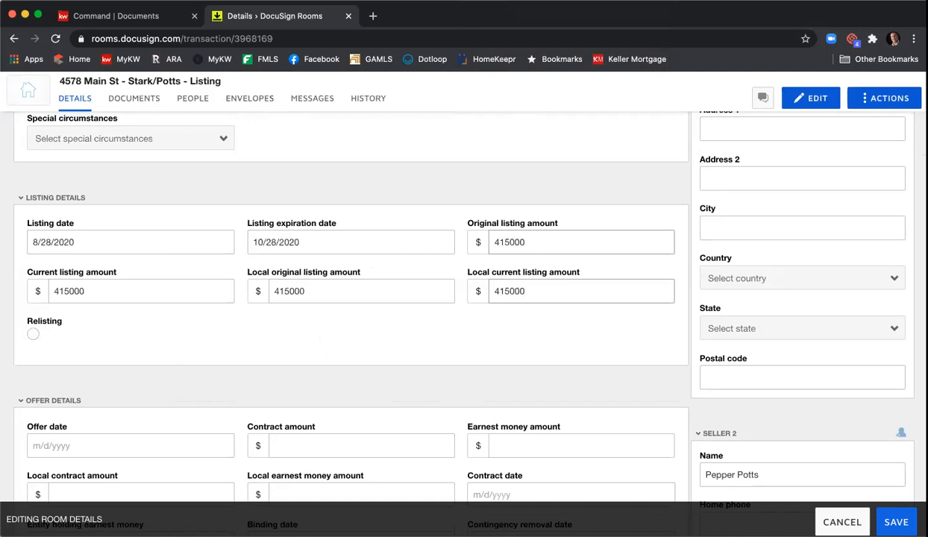
scroll(529, 261, down, 3)
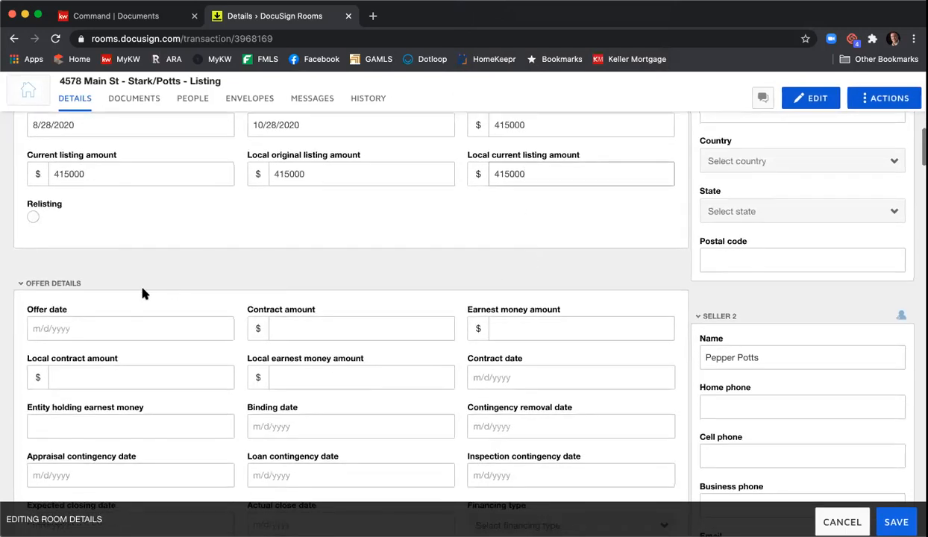
scroll(246, 305, down, 4)
scroll(249, 304, down, 6)
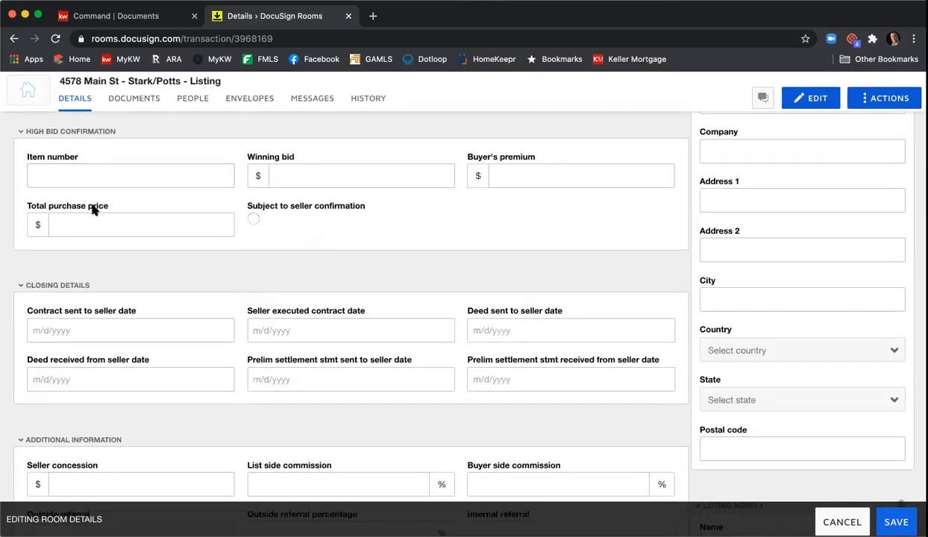
scroll(146, 290, down, 1)
scroll(147, 289, down, 10)
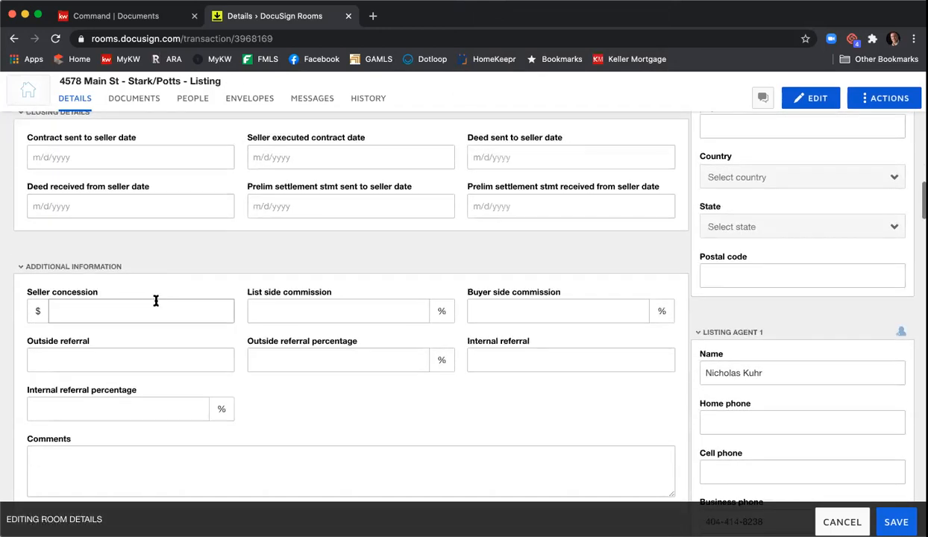
scroll(178, 304, up, 15)
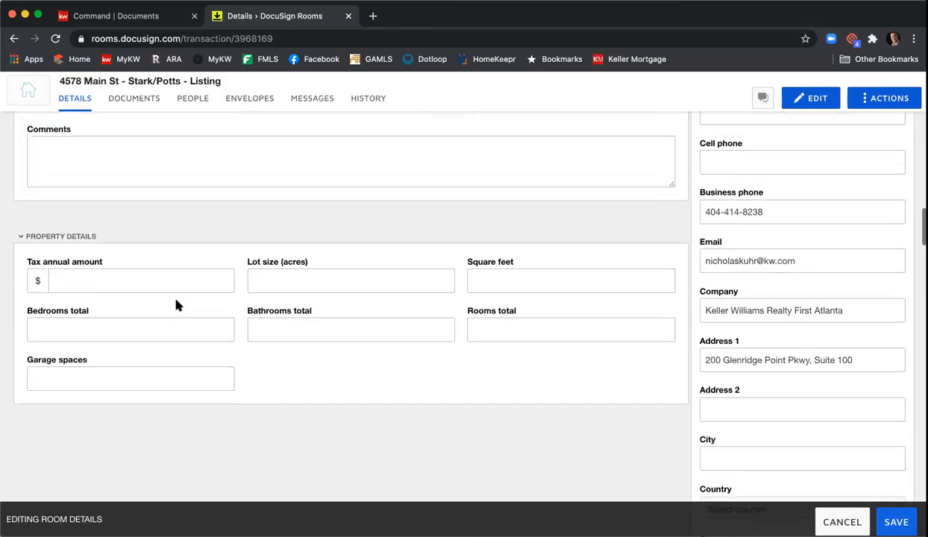
scroll(222, 302, up, 20)
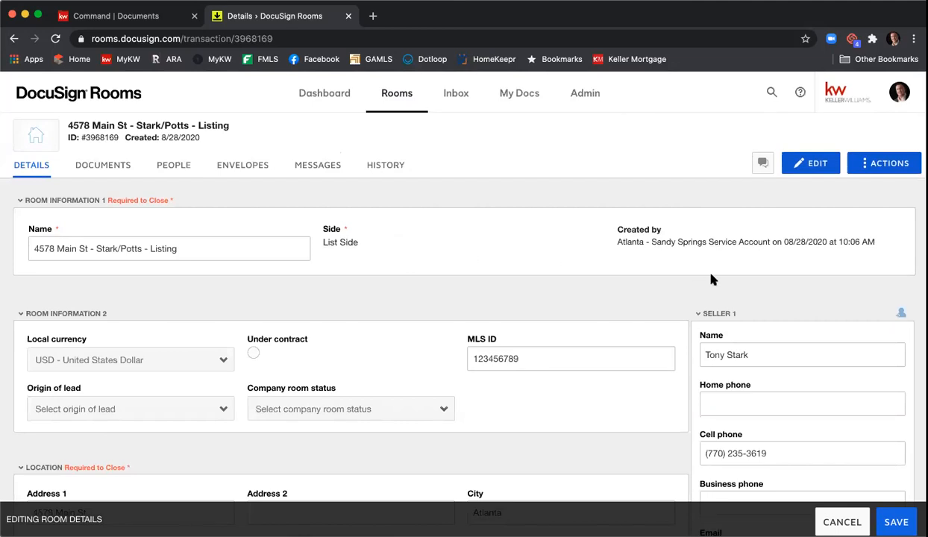
scroll(783, 272, down, 3)
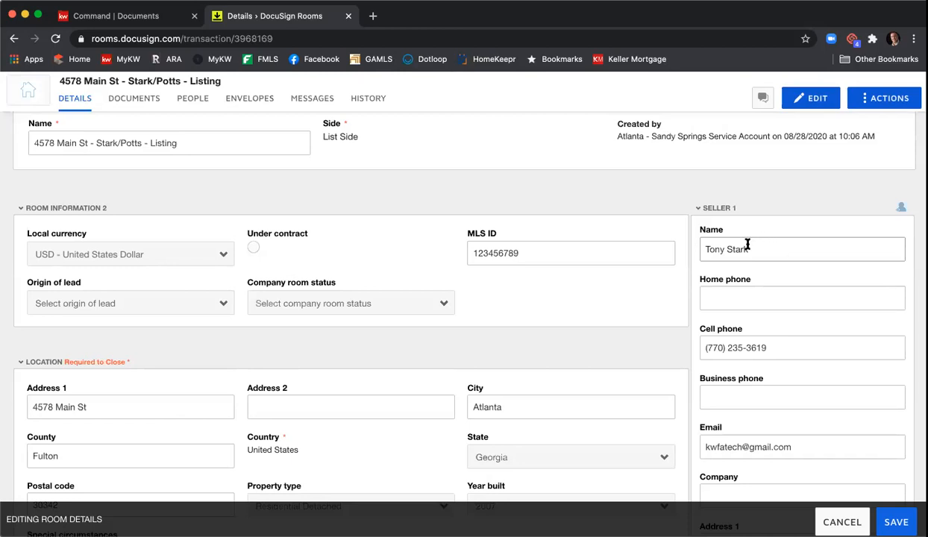
scroll(761, 256, down, 1)
scroll(746, 277, down, 1)
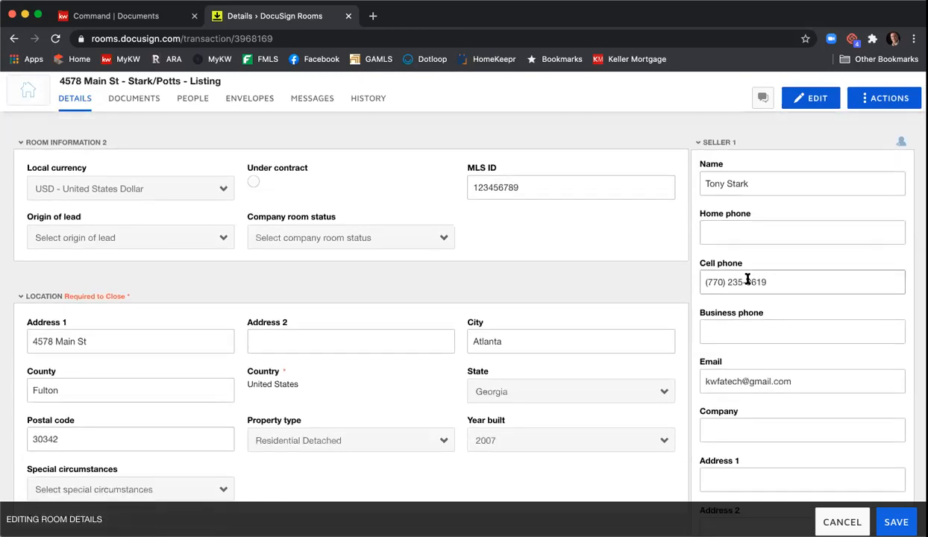
scroll(752, 283, down, 3)
scroll(784, 293, up, 2)
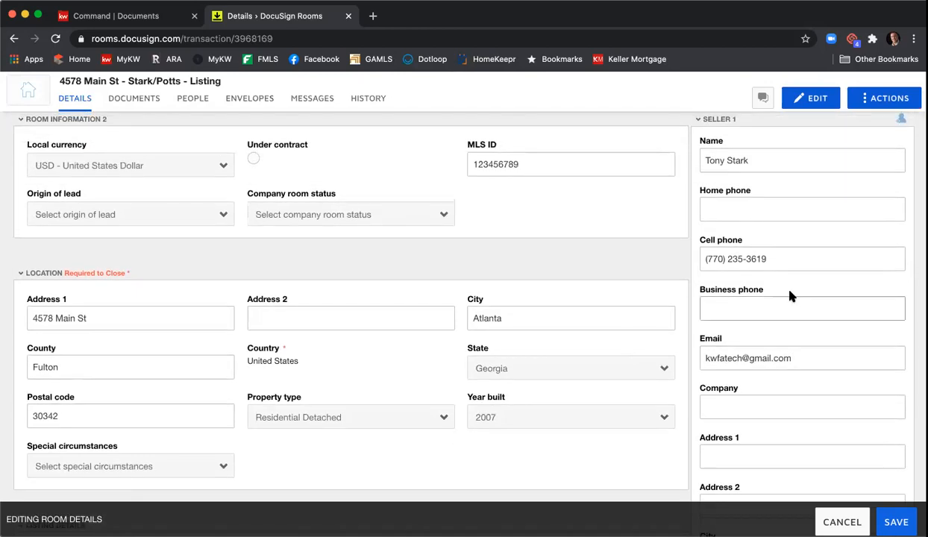
scroll(791, 291, down, 10)
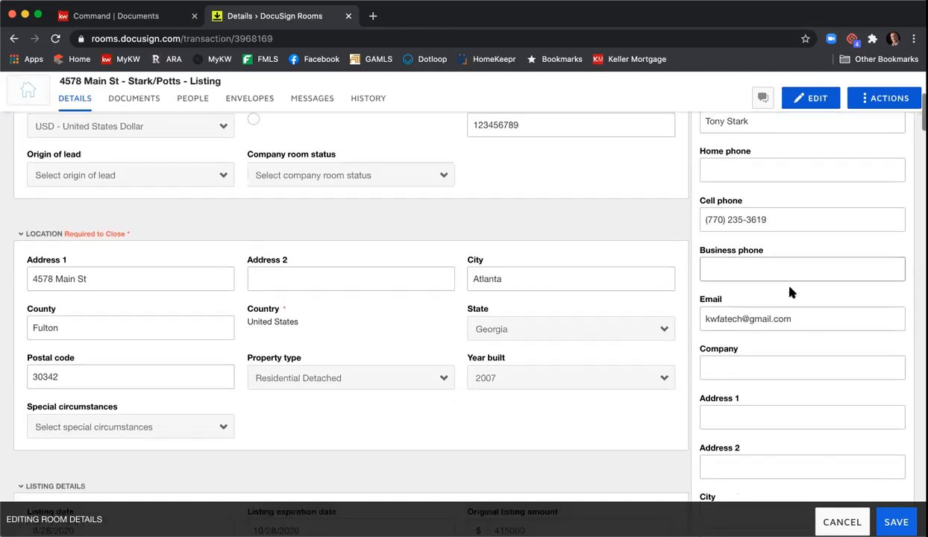
scroll(793, 290, down, 5)
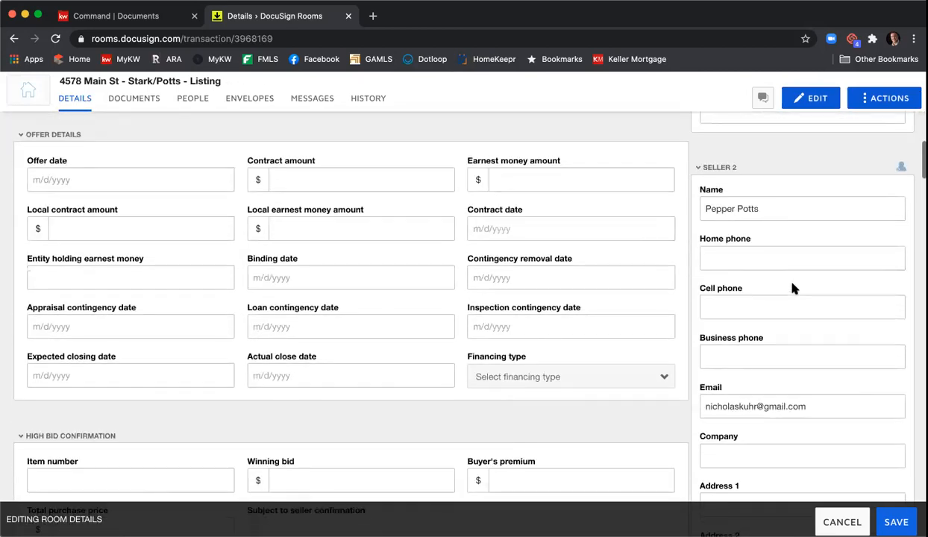
scroll(766, 245, down, 1)
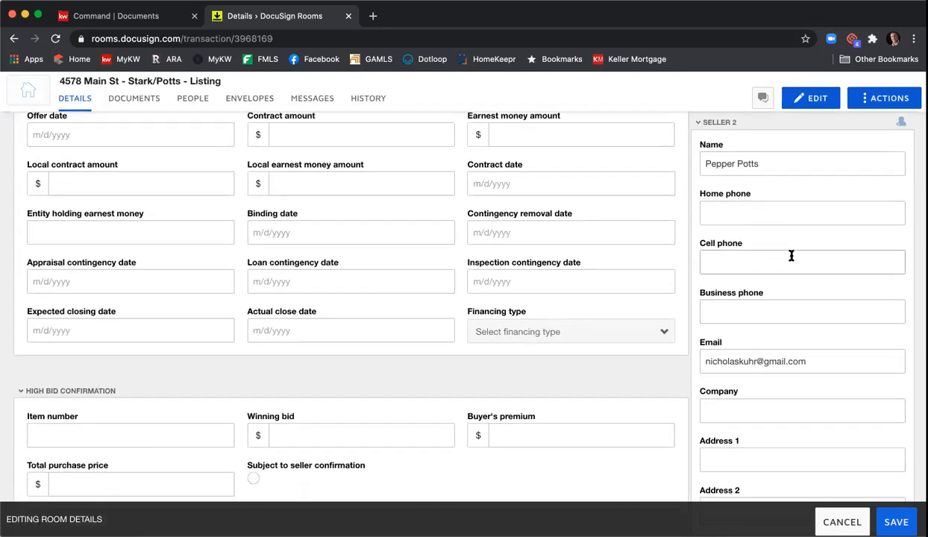
scroll(791, 256, down, 6)
scroll(792, 254, up, 1)
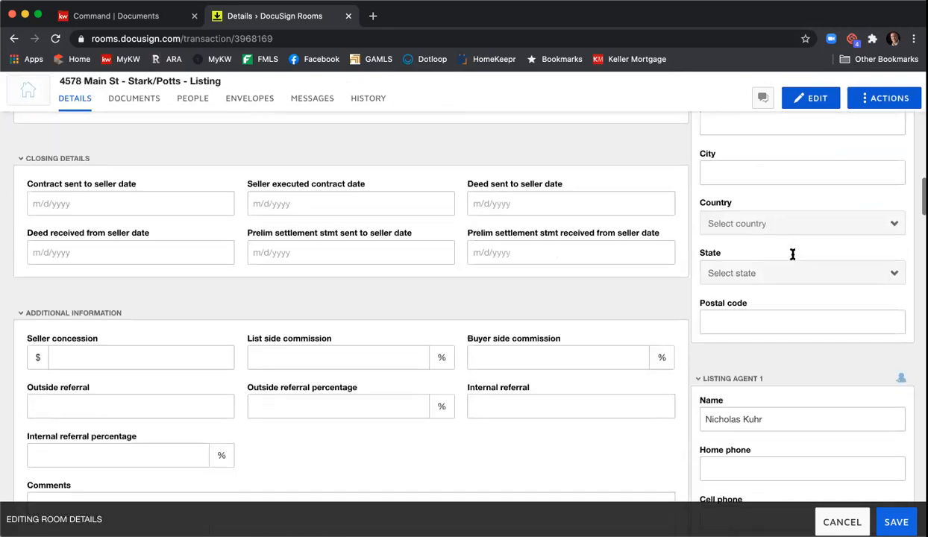
scroll(783, 276, down, 6)
scroll(784, 284, down, 2)
scroll(779, 288, up, 2)
scroll(784, 302, down, 2)
scroll(783, 301, down, 3)
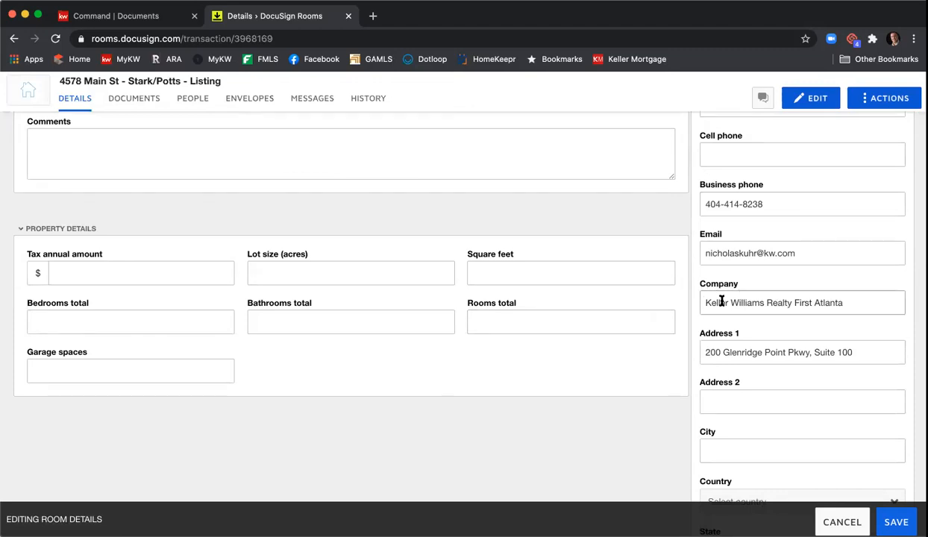
Step: Remove 'Realty' from the listing agent's company name and enter Atlanta as the city
double_click(779, 302)
key(BackSpace)
scroll(749, 354, down, 2)
click(756, 391)
text(Atlanta,)
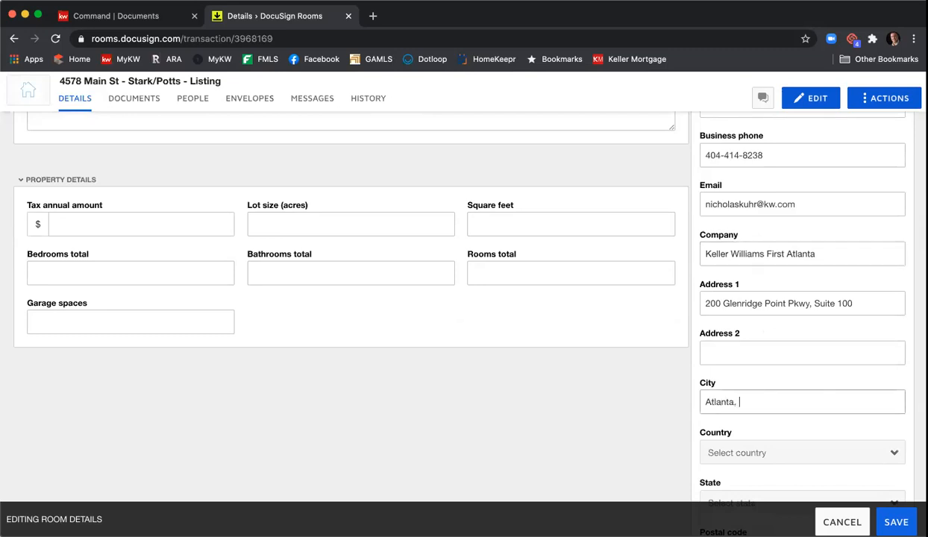
Step: Set the agent's country to United States, state to Georgia and postal code to 30342
scroll(783, 381, down, 4)
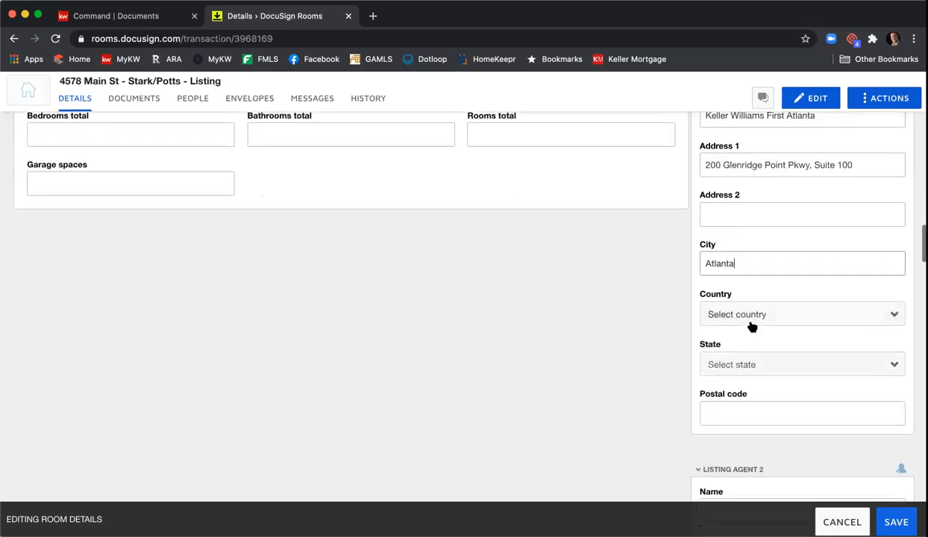
click(752, 317)
click(771, 365)
click(765, 367)
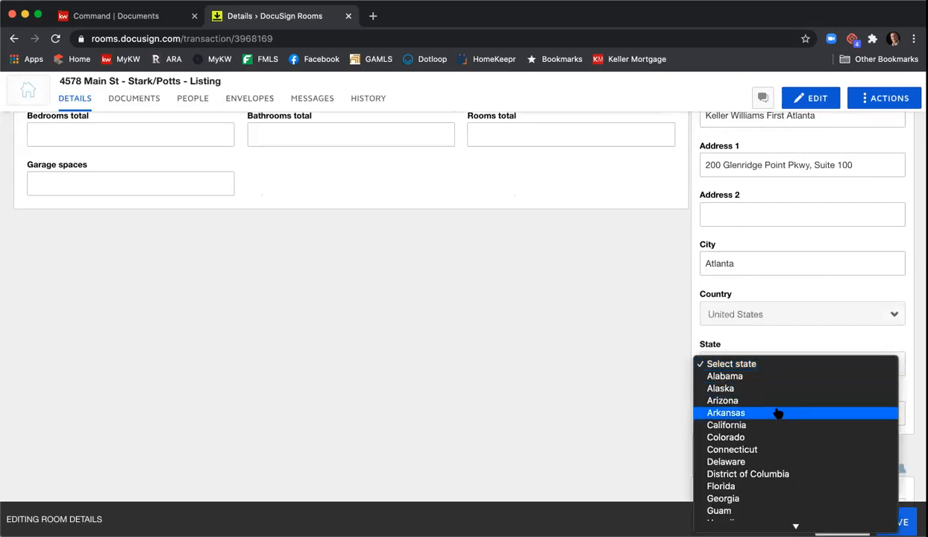
click(757, 498)
click(744, 405)
text(30342)
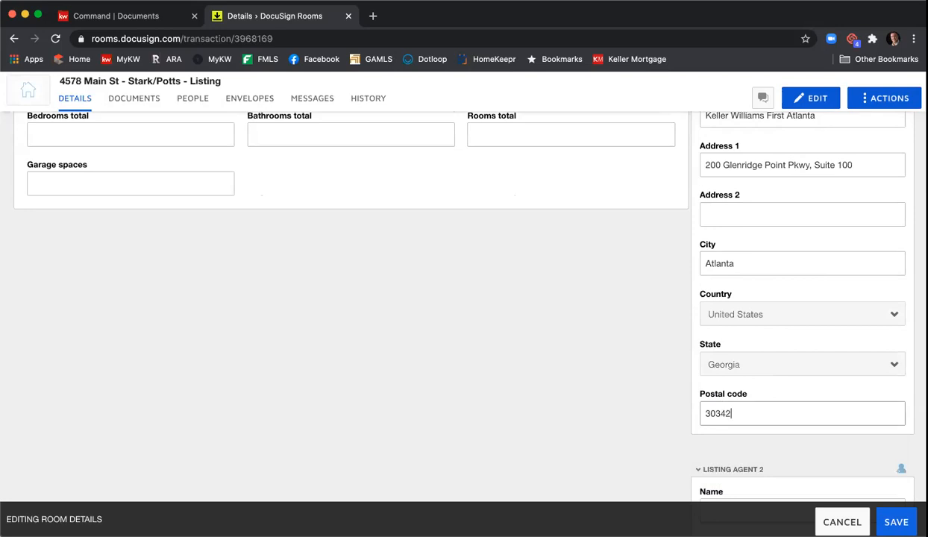
scroll(660, 315, down, 5)
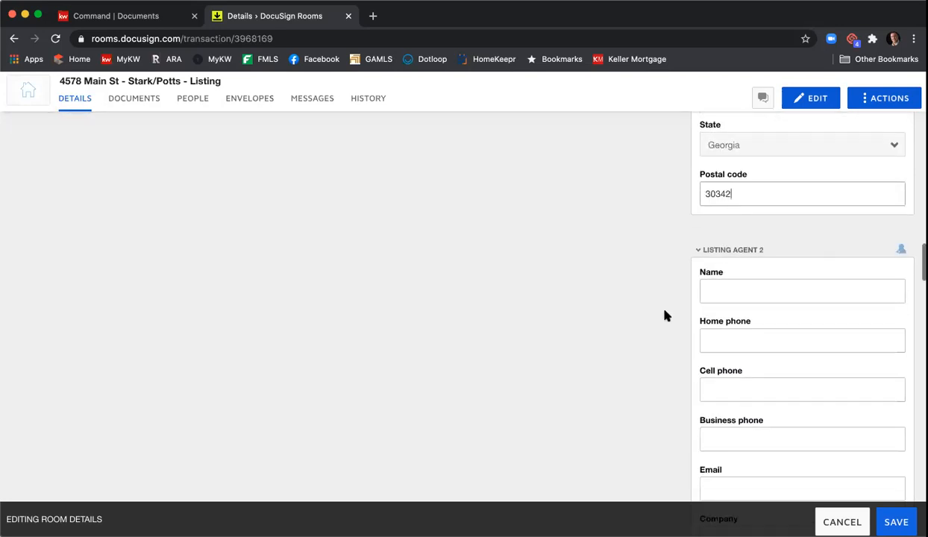
scroll(665, 314, down, 8)
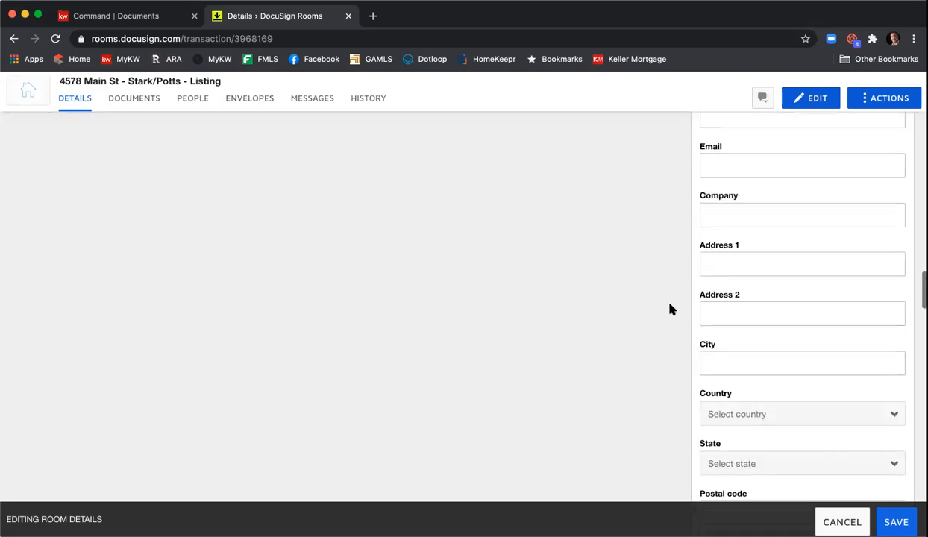
scroll(668, 312, down, 3)
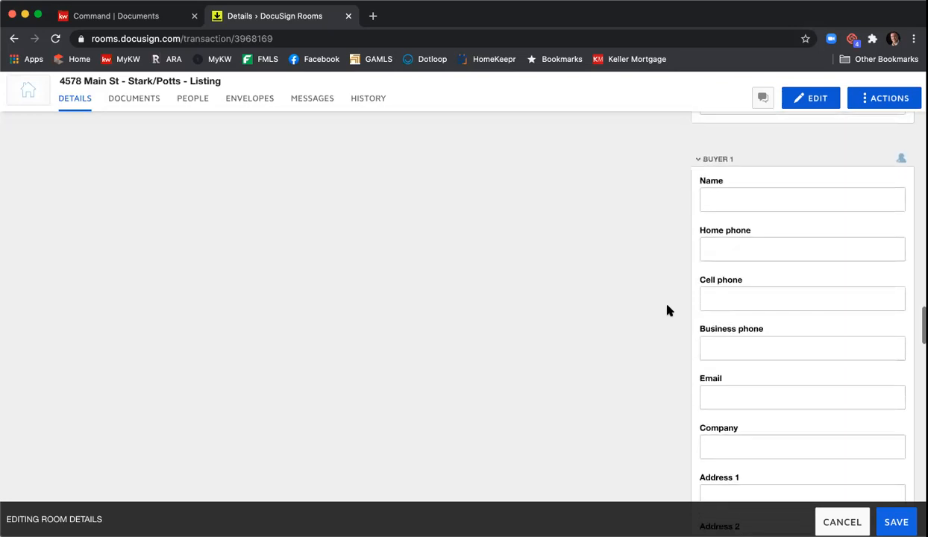
scroll(746, 247, down, 5)
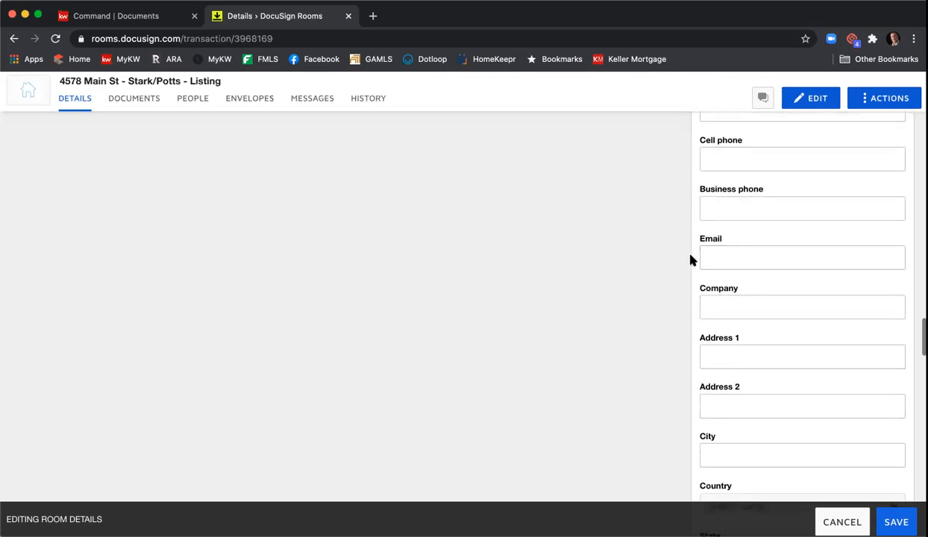
scroll(787, 248, up, 4)
scroll(782, 242, down, 7)
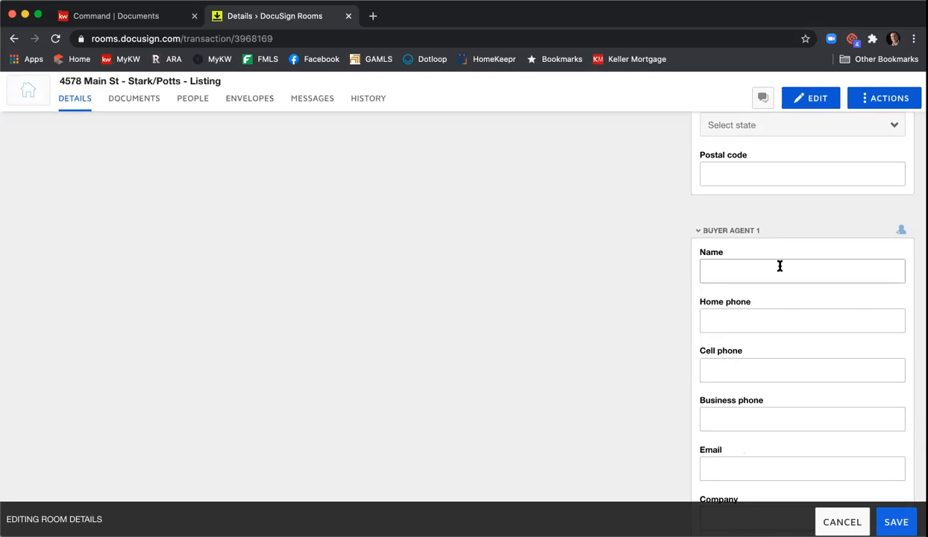
scroll(780, 266, up, 7)
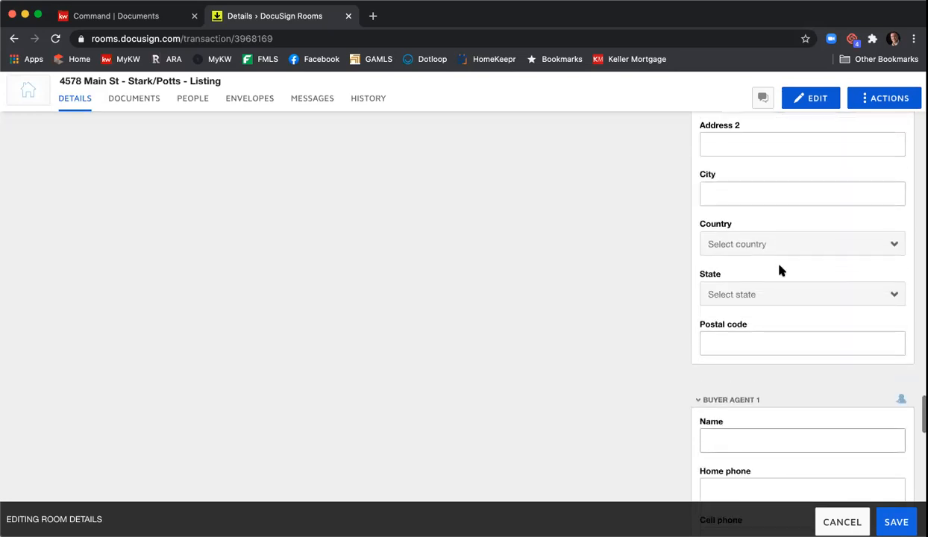
scroll(779, 270, up, 8)
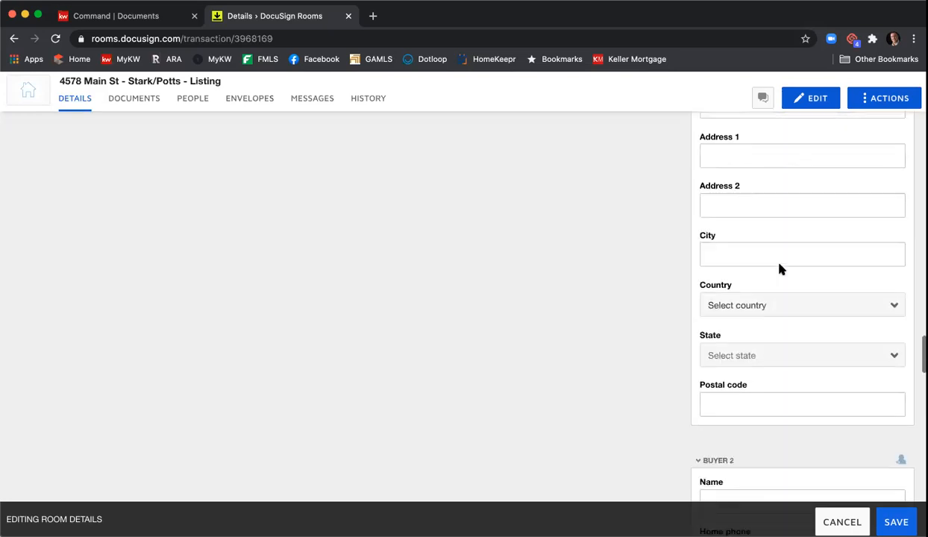
scroll(780, 271, up, 10)
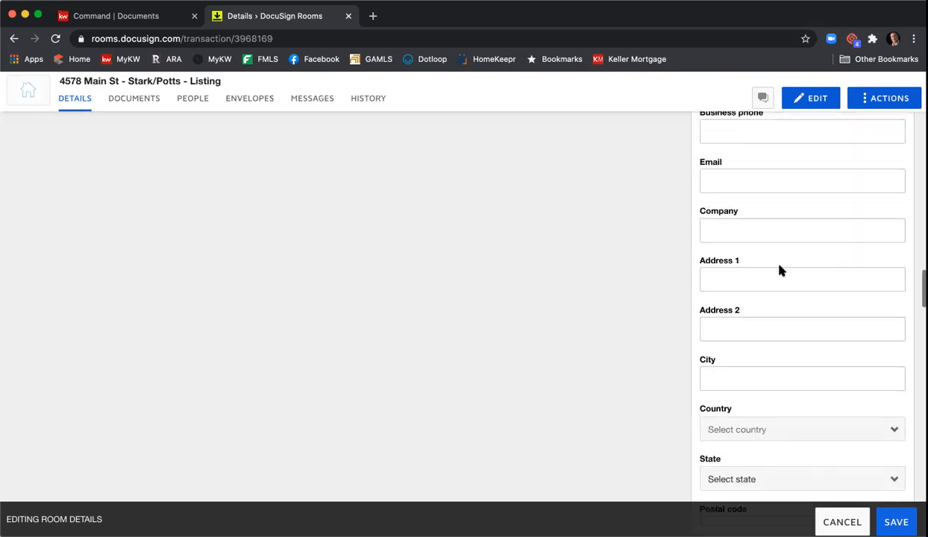
scroll(780, 270, up, 10)
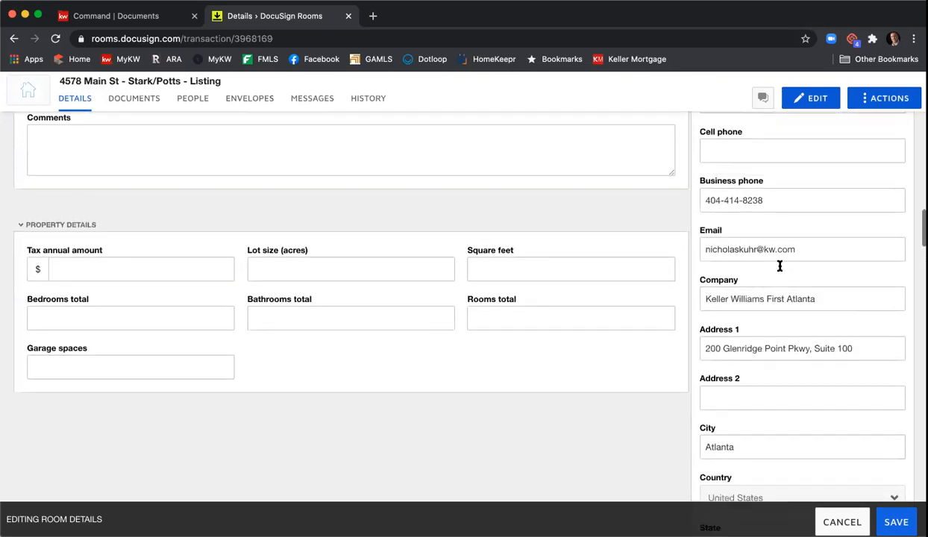
scroll(779, 270, up, 10)
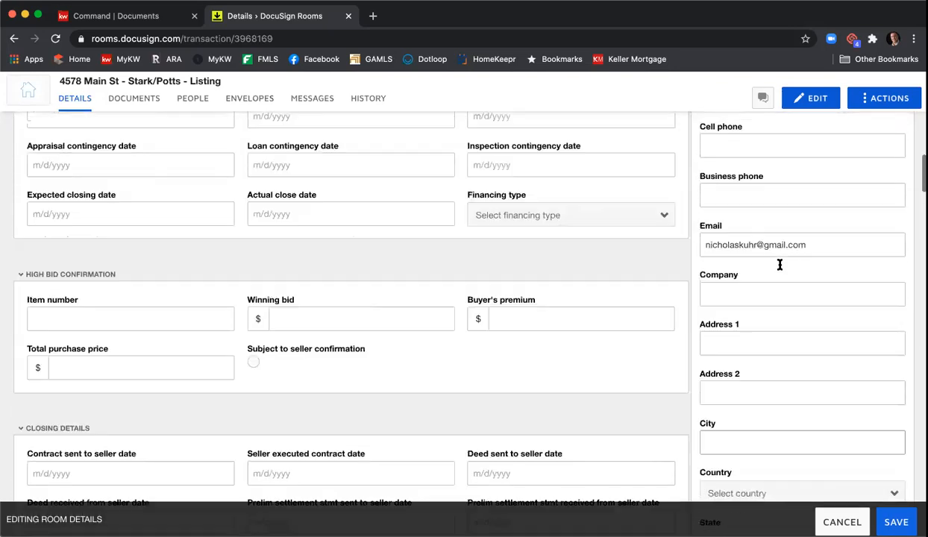
scroll(780, 270, up, 10)
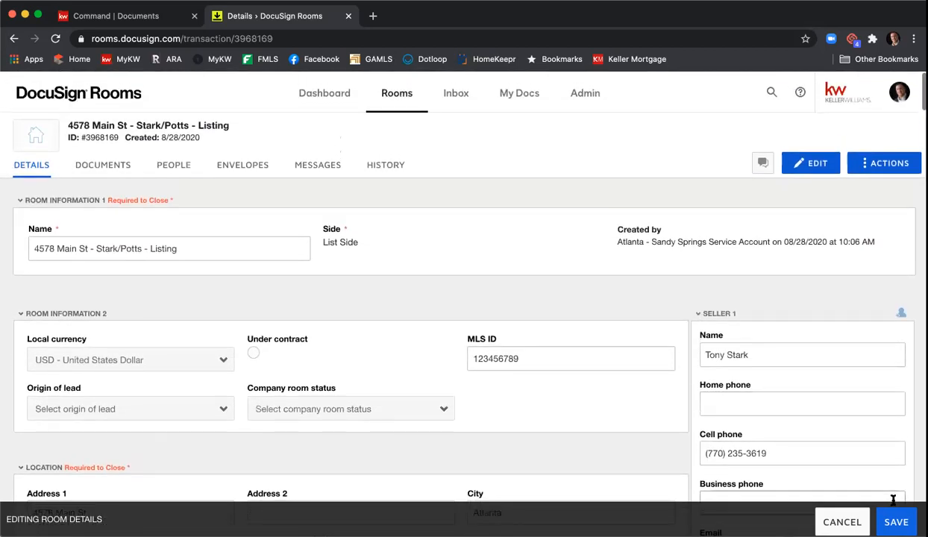
click(898, 512)
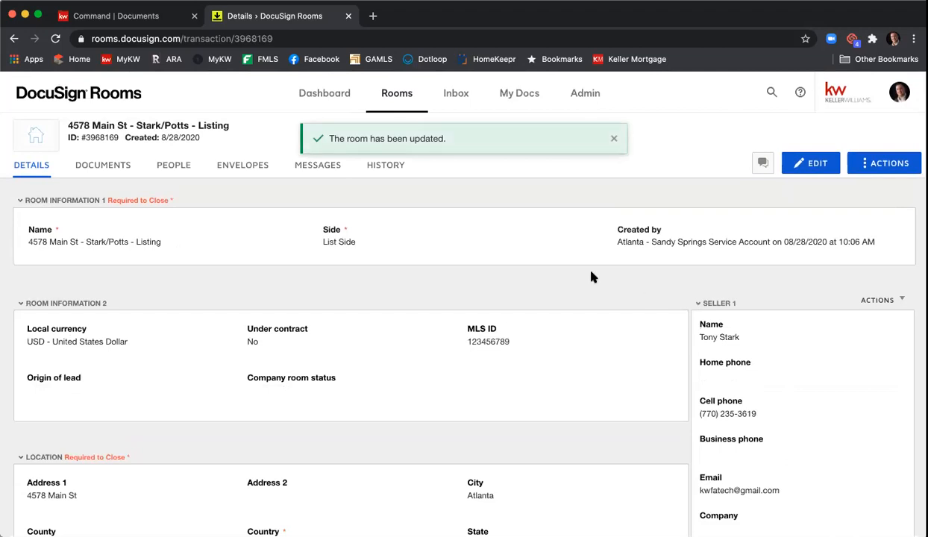
click(116, 165)
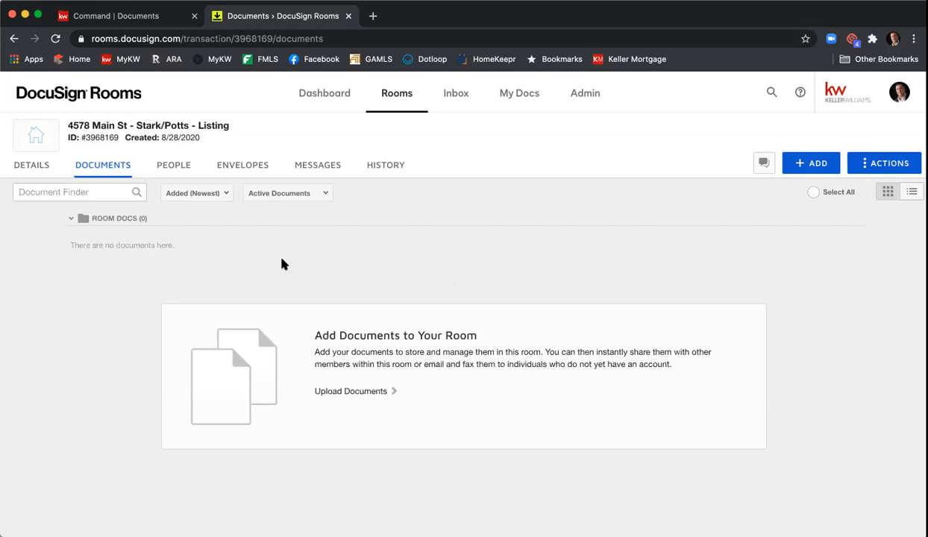
Step: Create a new room folder named 'Listing Agreement' from the Actions menu
click(893, 169)
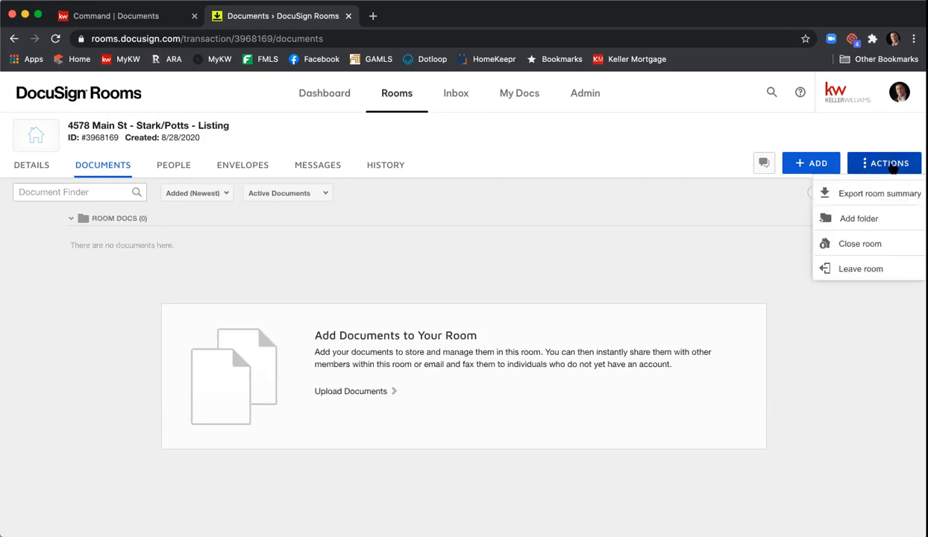
click(894, 219)
text(Listing Agreement)
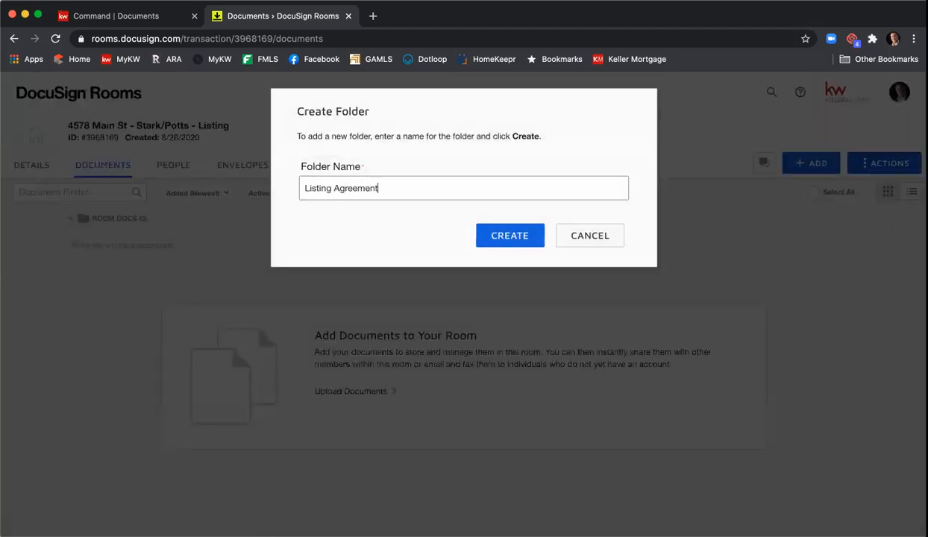
click(518, 241)
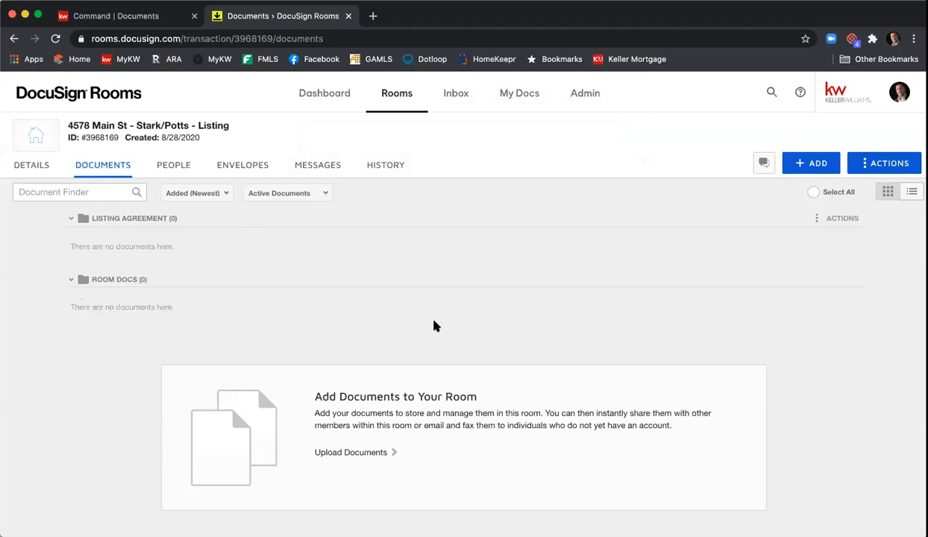
Step: Open Add > DocuSign Forms, cancel it once, then reopen the Add DocuSign Forms dialog
click(815, 170)
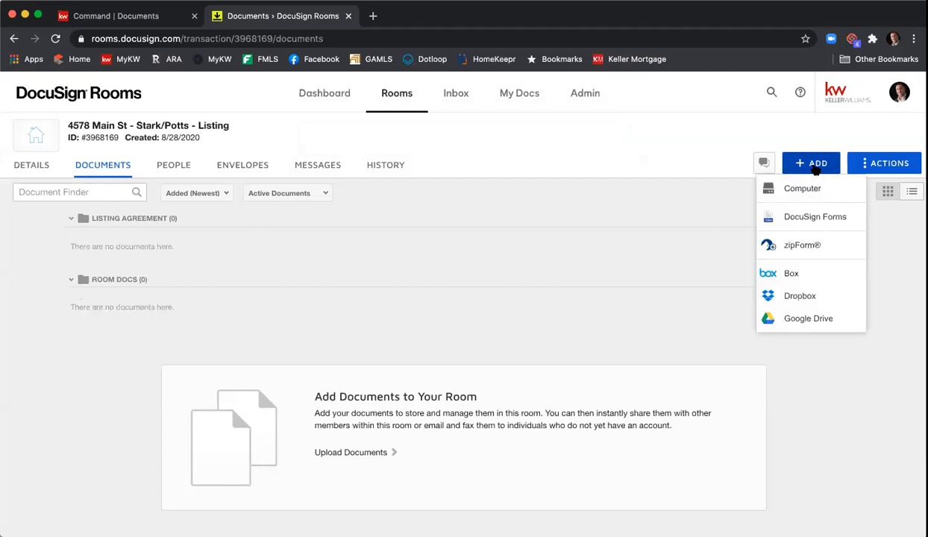
click(815, 217)
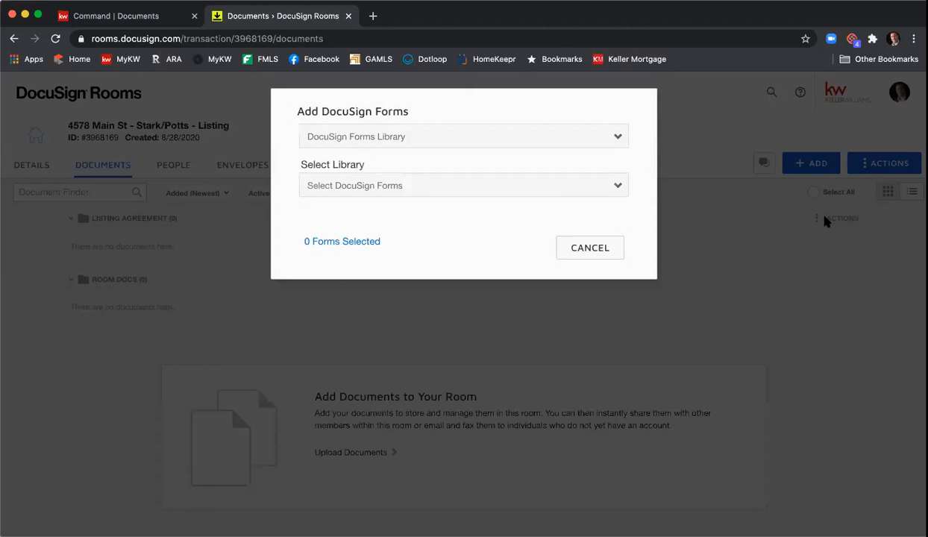
click(613, 245)
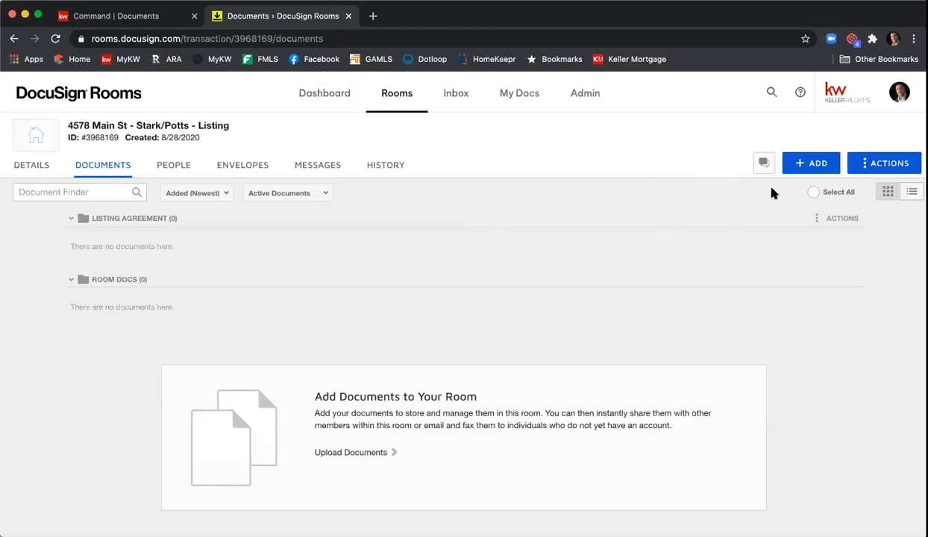
click(815, 165)
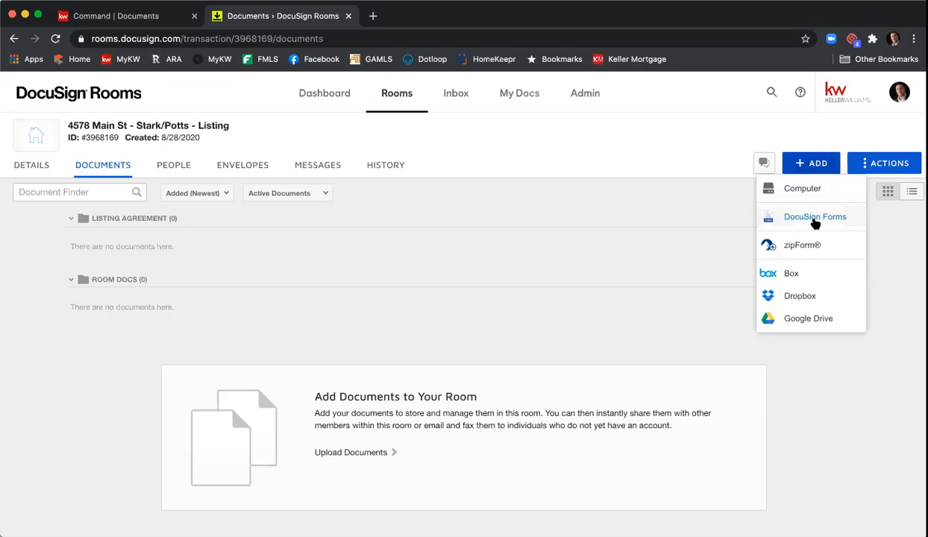
click(815, 218)
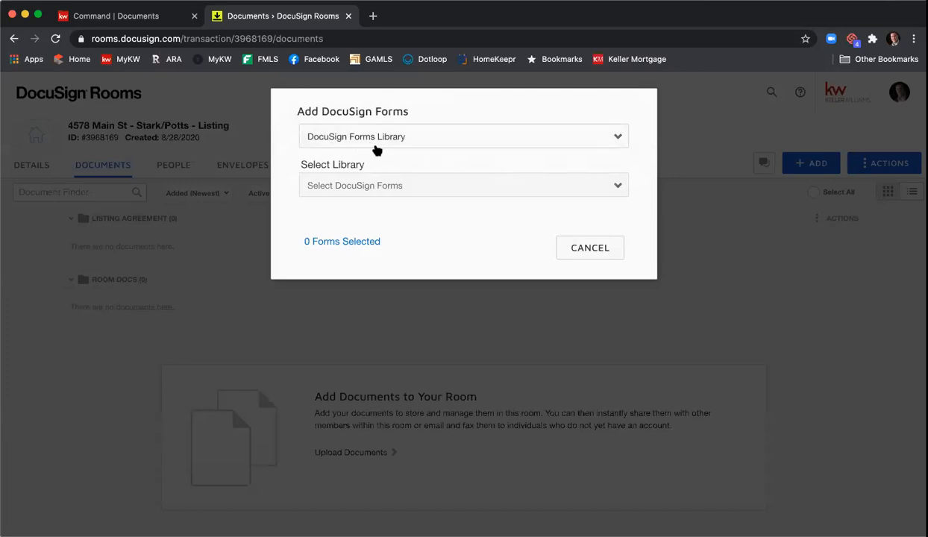
Step: Switch to the Georgia Association of Realtors library and select the Exclusive Seller Listing Agreement F101
click(412, 186)
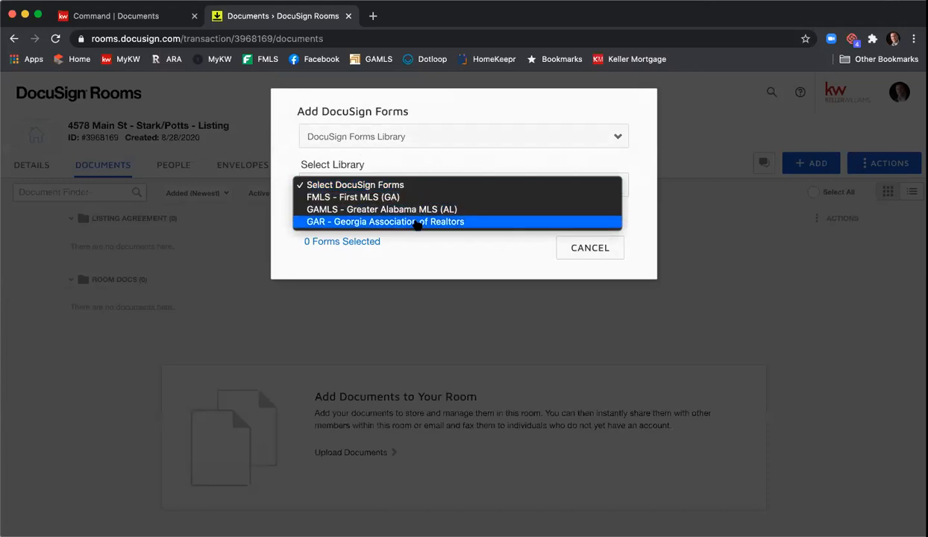
click(418, 221)
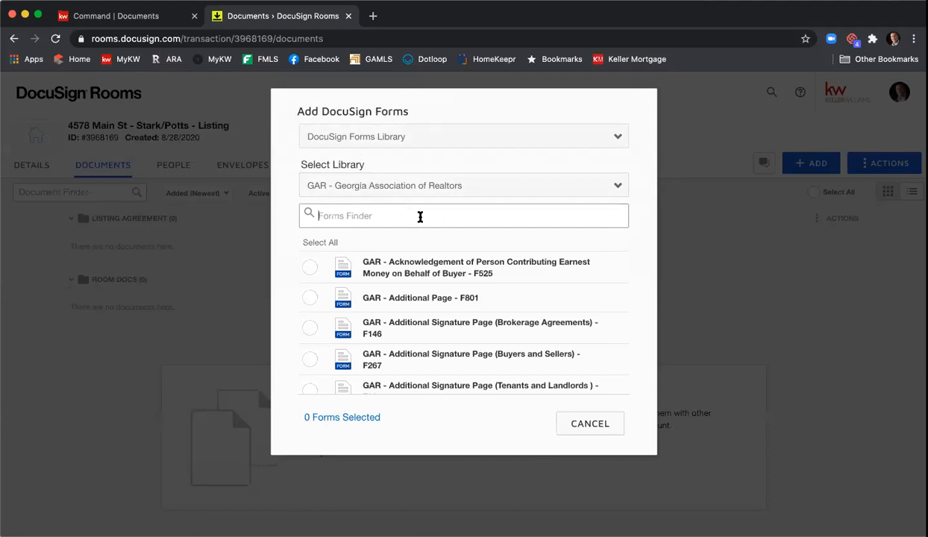
text(Exclusive Se)
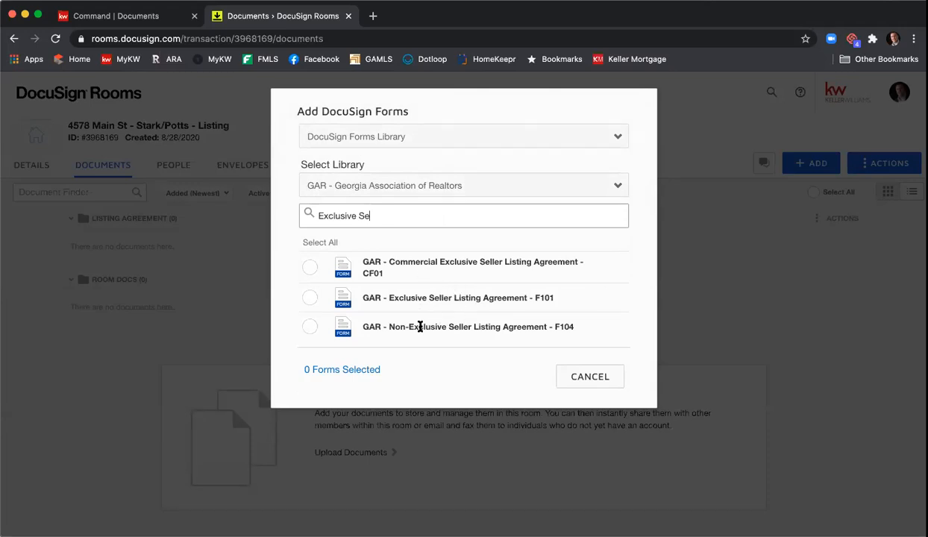
click(309, 300)
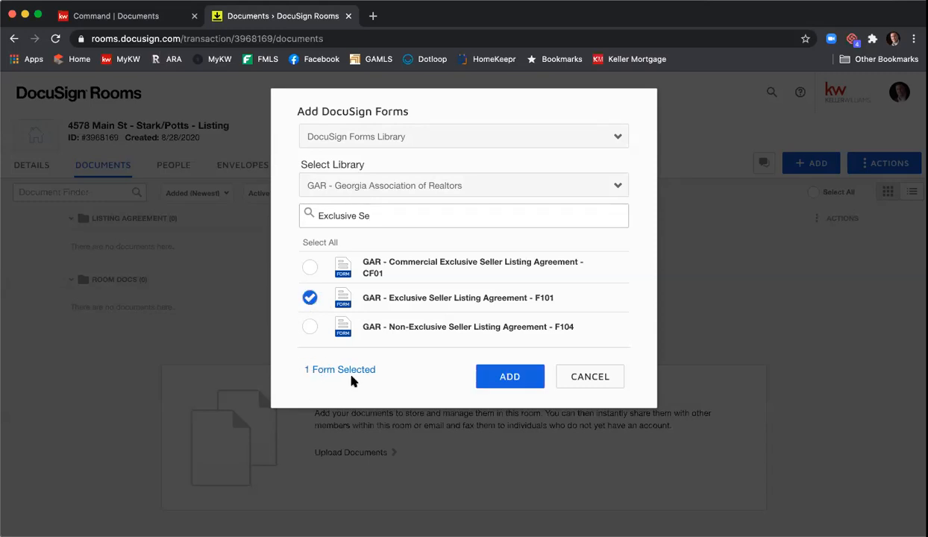
Step: Search for and select the Seller's Property Disclosure F301 and Community Association Fees F322 forms
drag(389, 211, 296, 212)
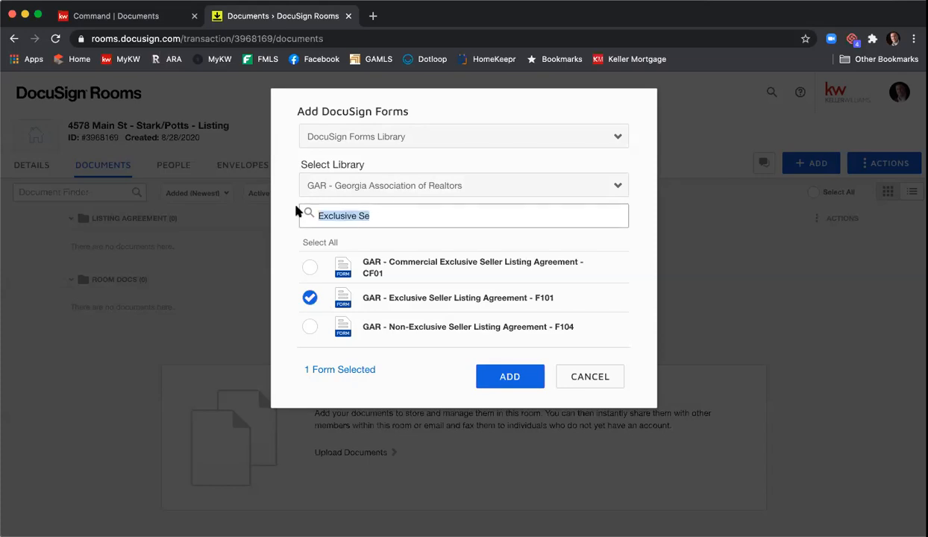
text(Seller's)
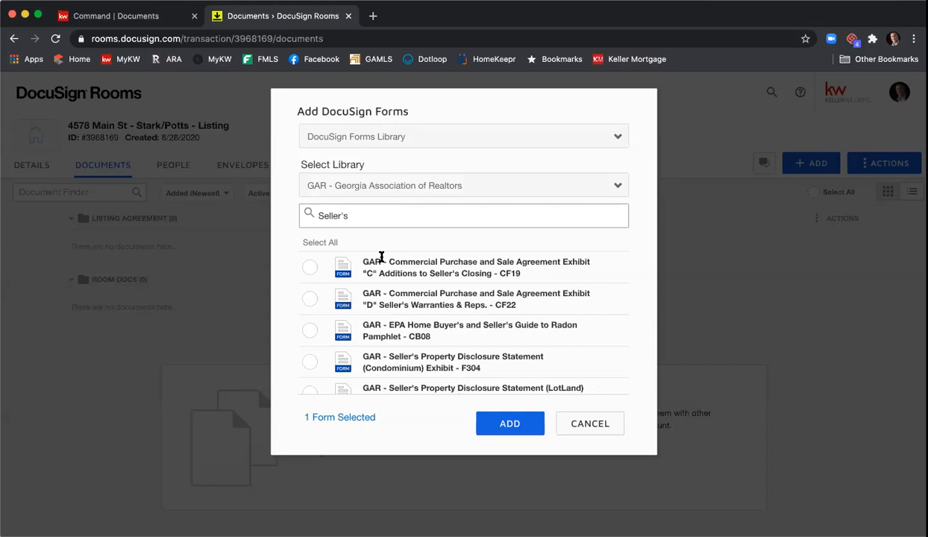
scroll(418, 263, down, 3)
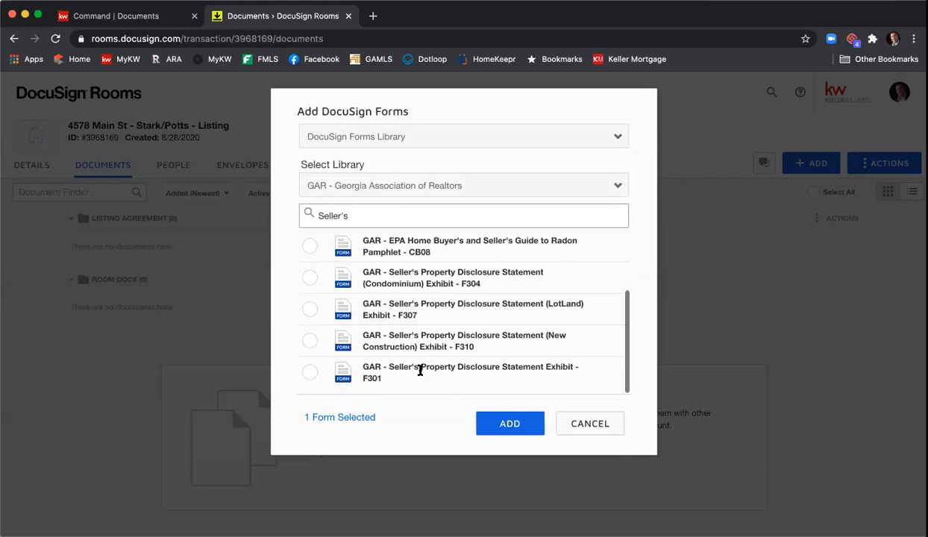
click(311, 374)
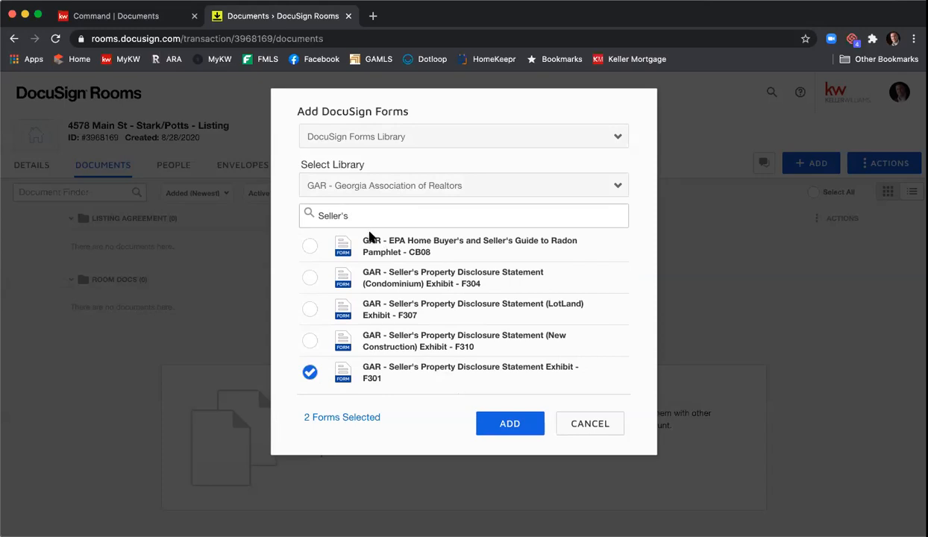
triple_click(308, 214)
text(Commuyn)
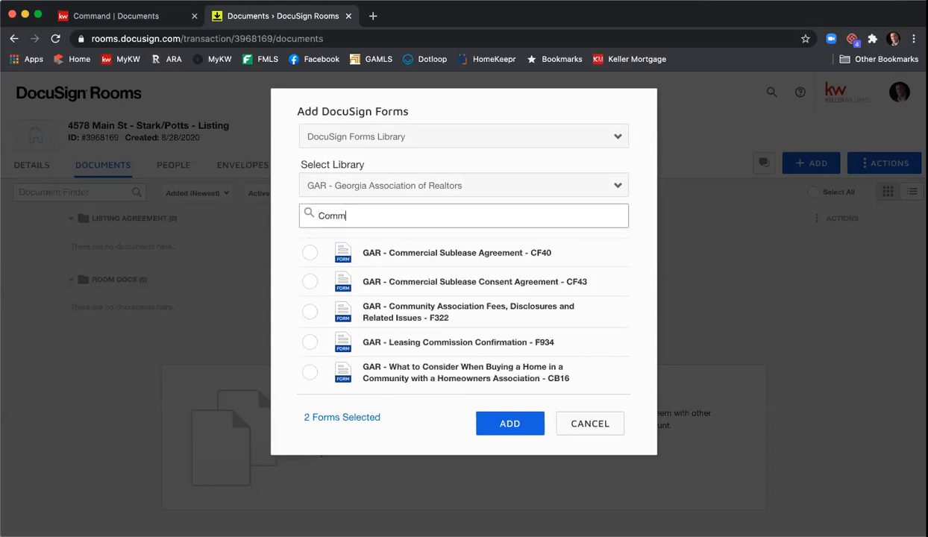
key(BackSpace)
key(BackSpace)
text(n)
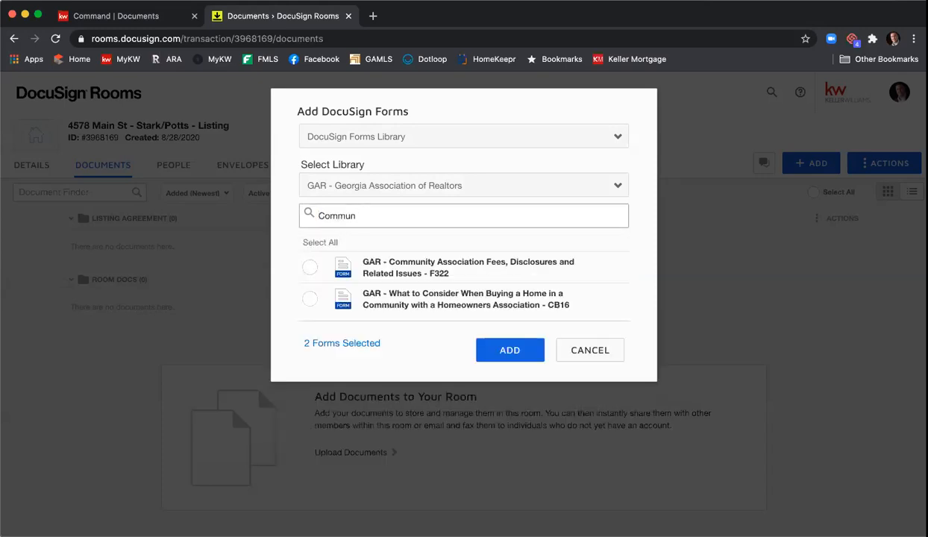
click(309, 270)
Step: Search 'f201', select the Purchase and Sale Agreement F201, and add all four forms
drag(371, 218, 297, 215)
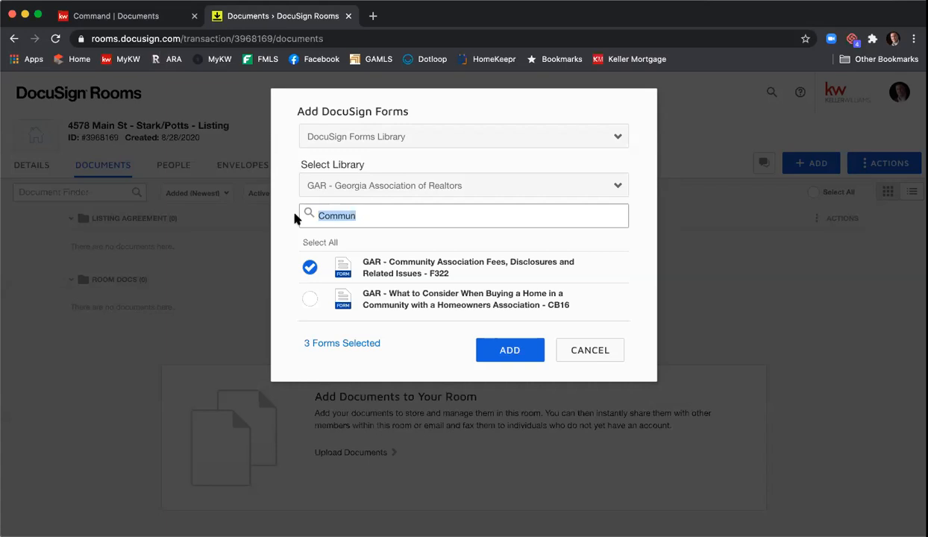
text(f201)
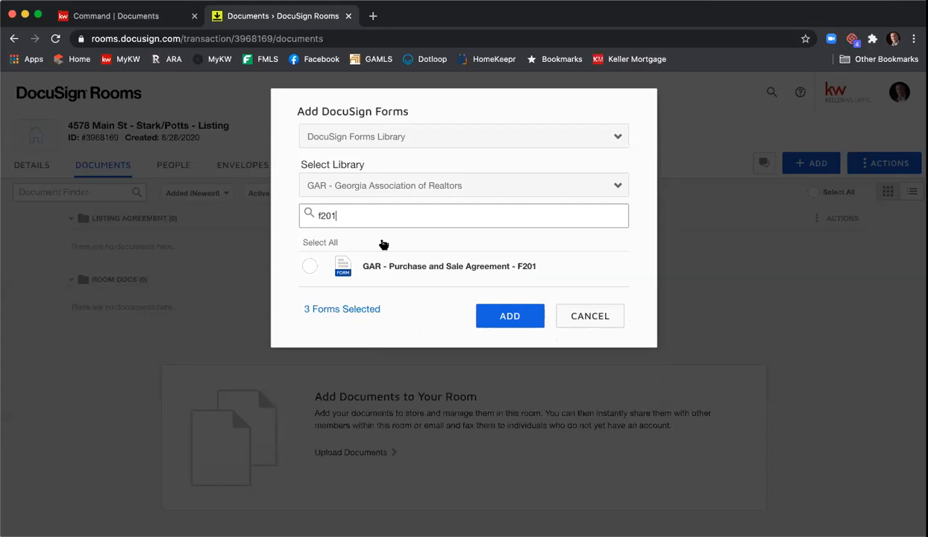
click(309, 267)
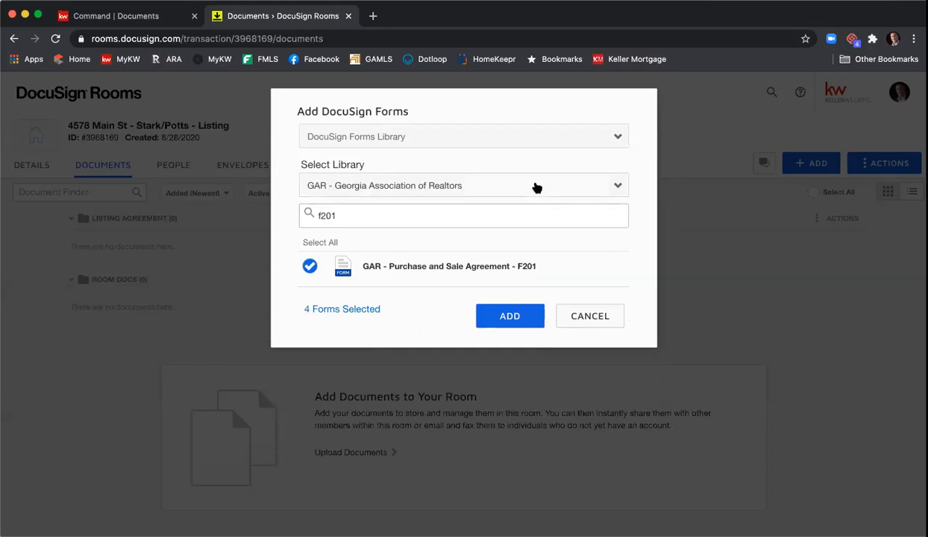
click(418, 140)
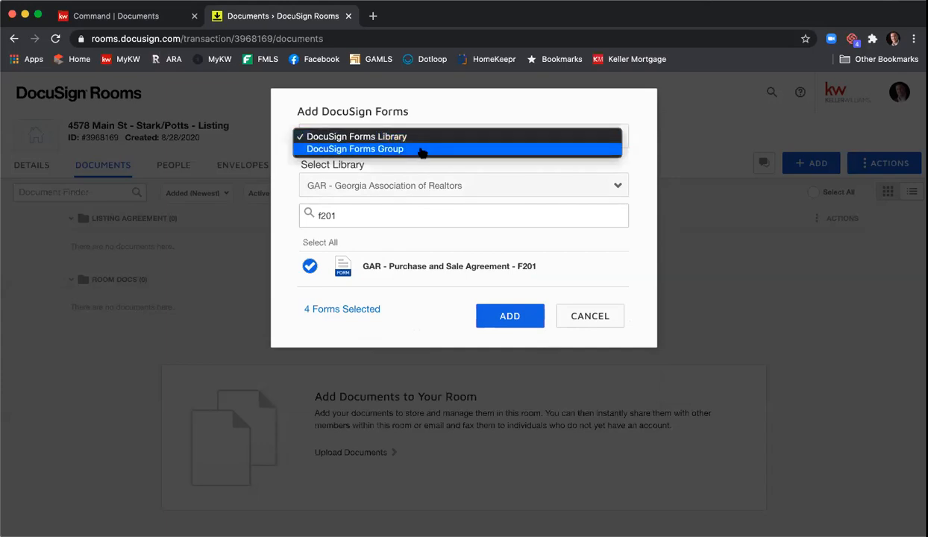
click(618, 176)
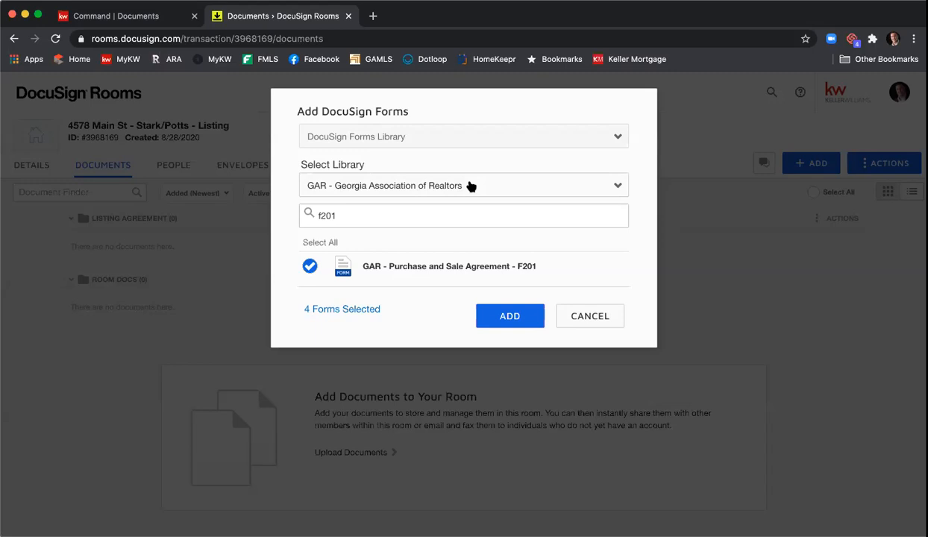
click(506, 314)
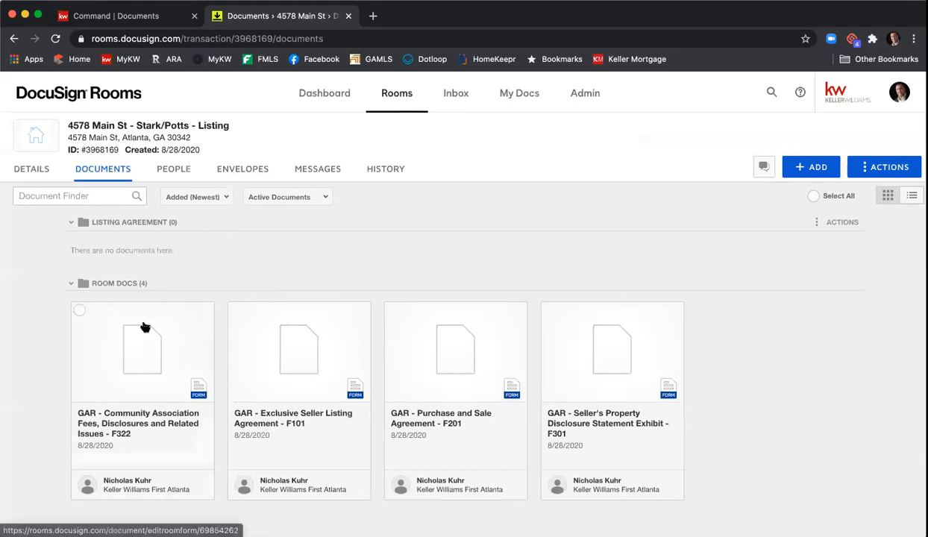
Step: Move the F322 card to Folder (in Current Room) > Listing Agreement
click(79, 310)
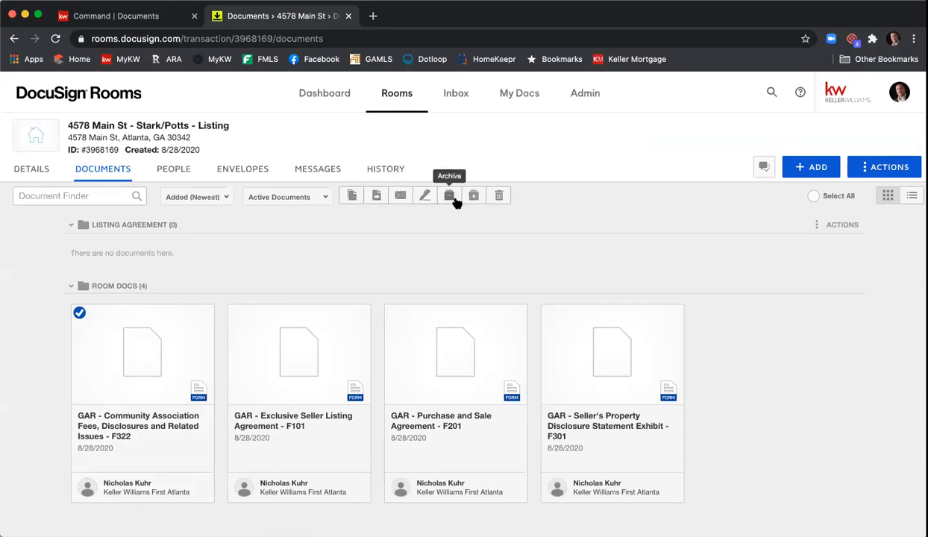
click(376, 196)
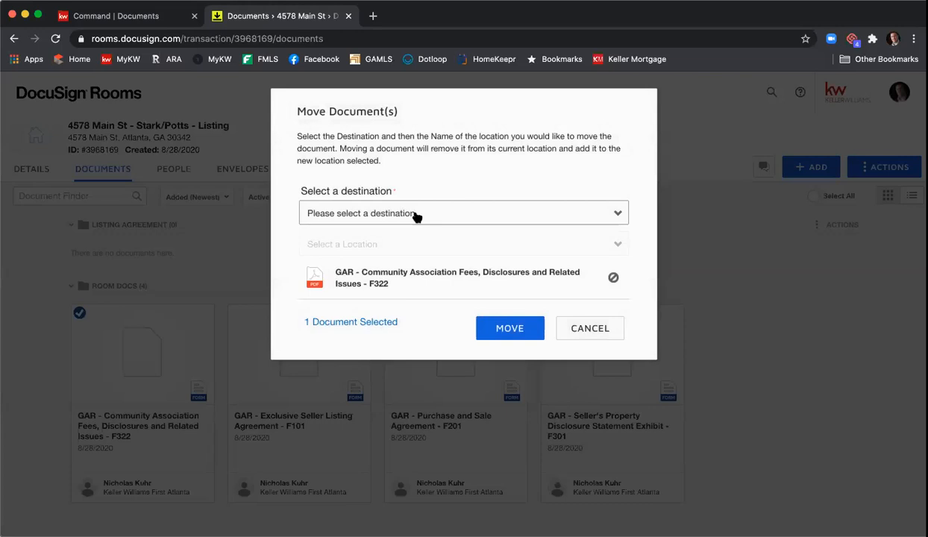
click(415, 216)
click(417, 226)
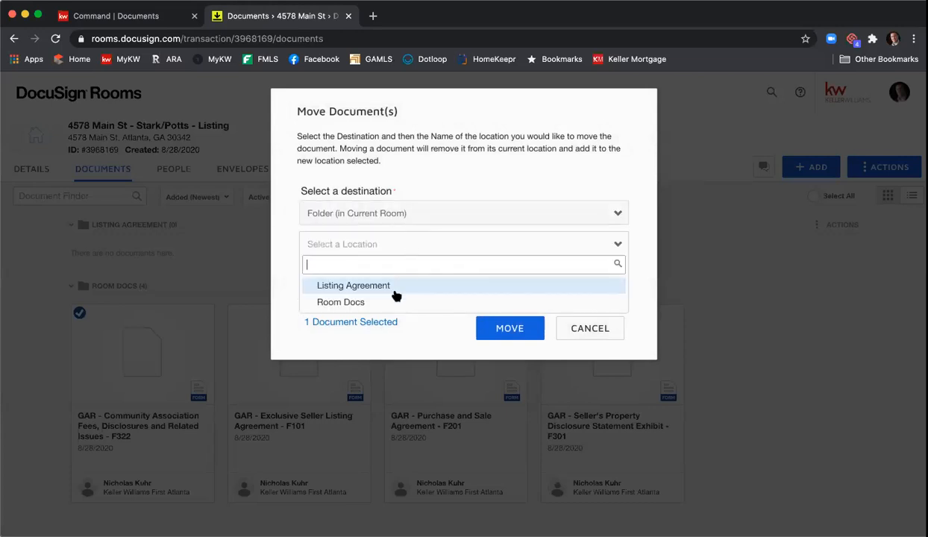
click(398, 287)
click(497, 326)
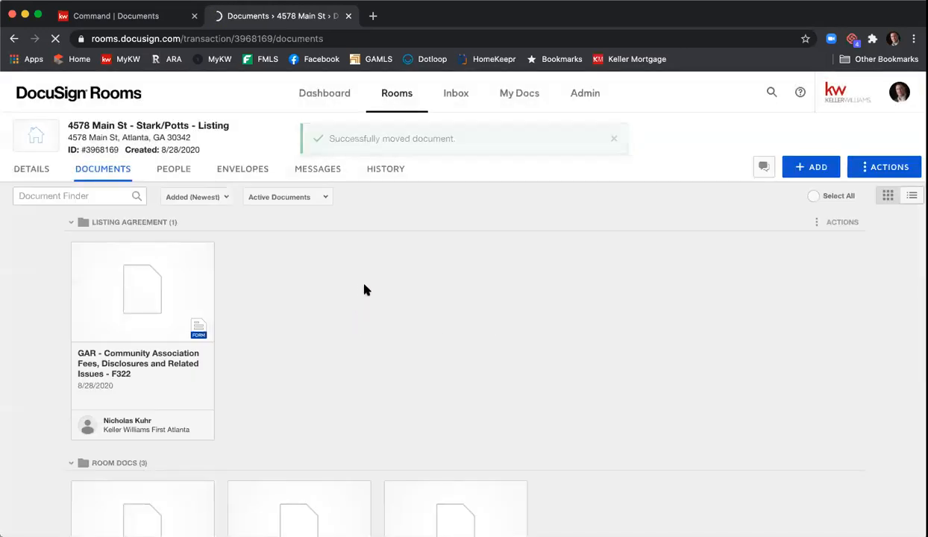
Step: Drag the F101 and F301 forms from Room Docs into the Listing Agreement folder
scroll(364, 288, down, 4)
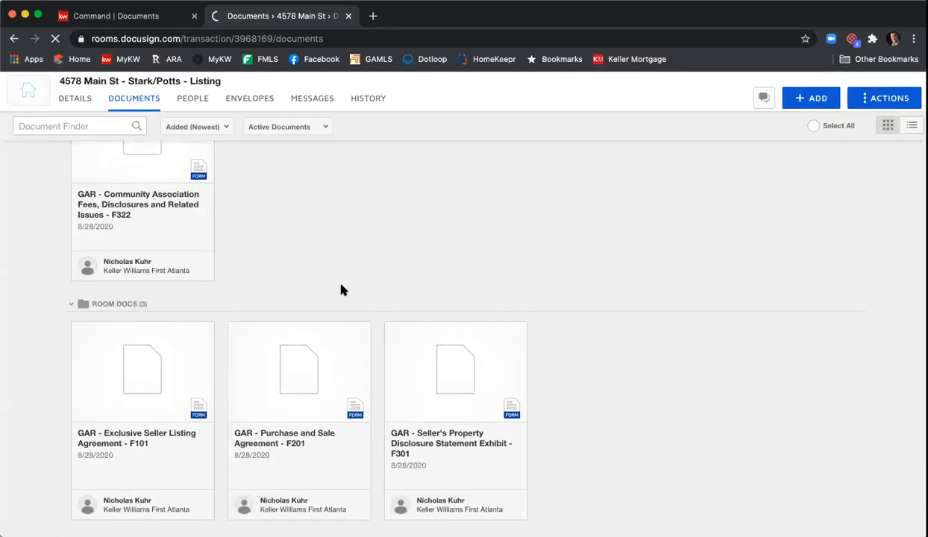
click(146, 381)
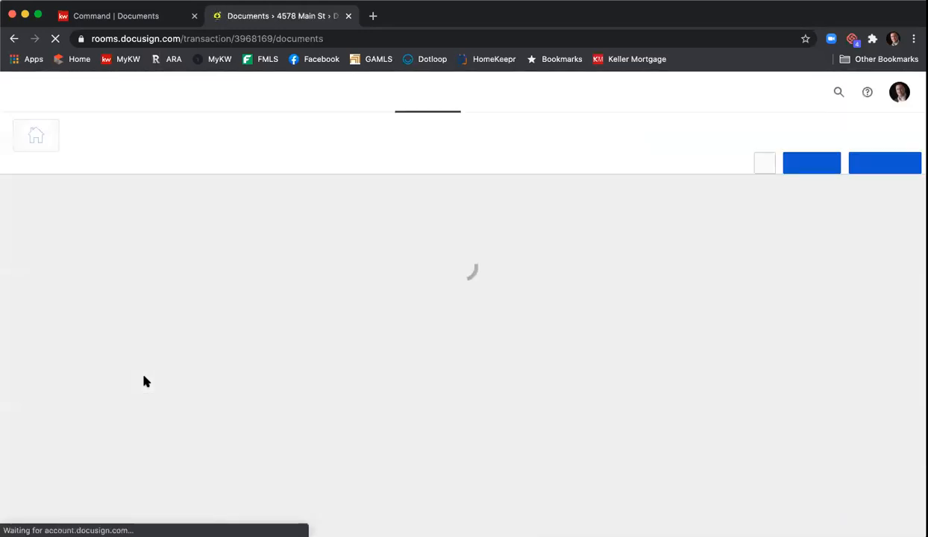
scroll(291, 306, down, 5)
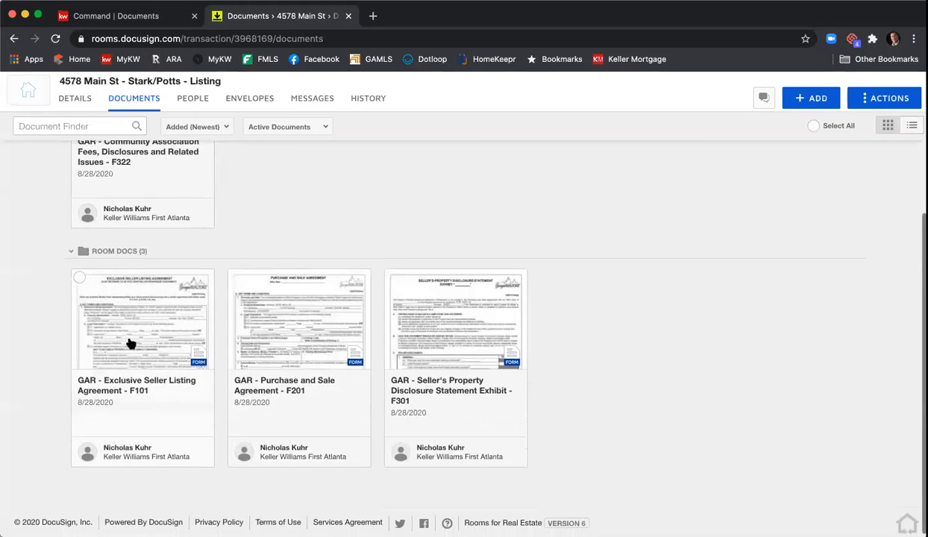
drag(131, 343, 268, 174)
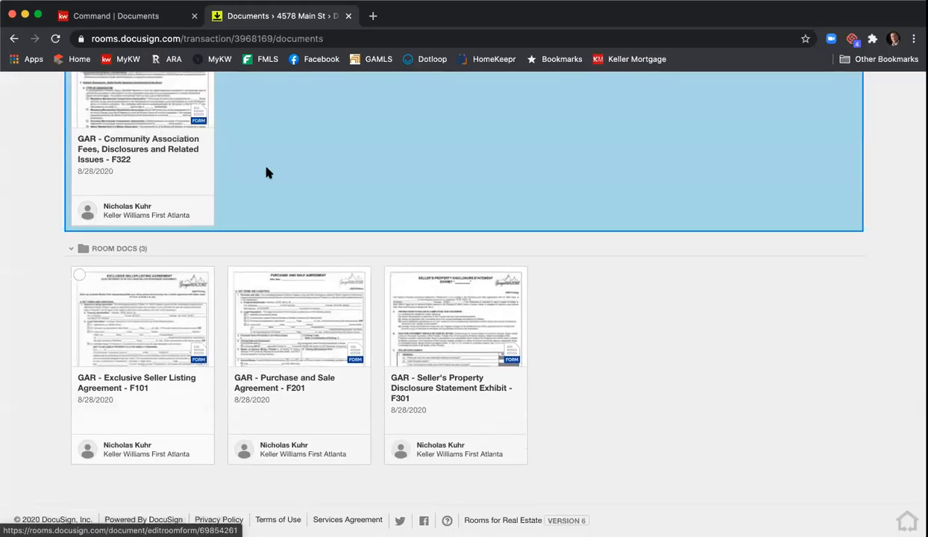
drag(273, 130, 273, 129)
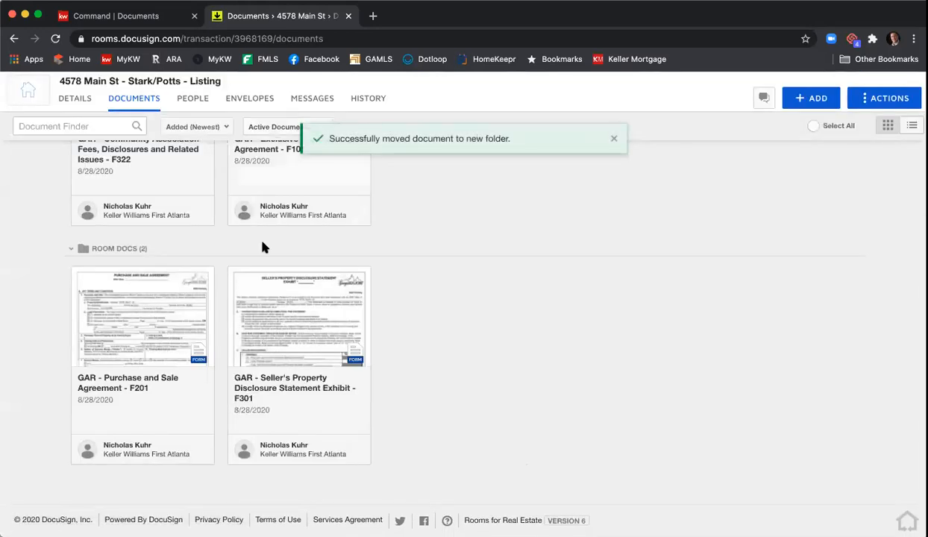
drag(279, 400, 423, 185)
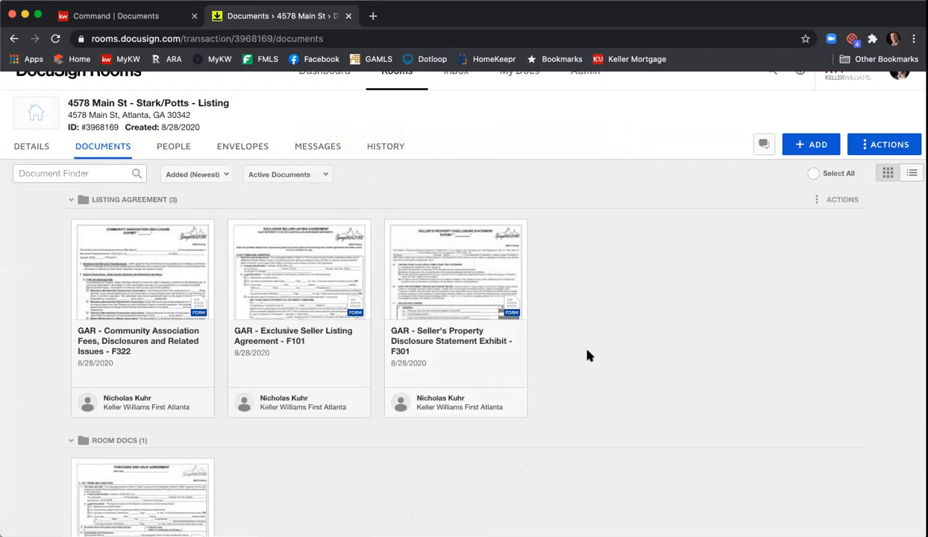
click(312, 290)
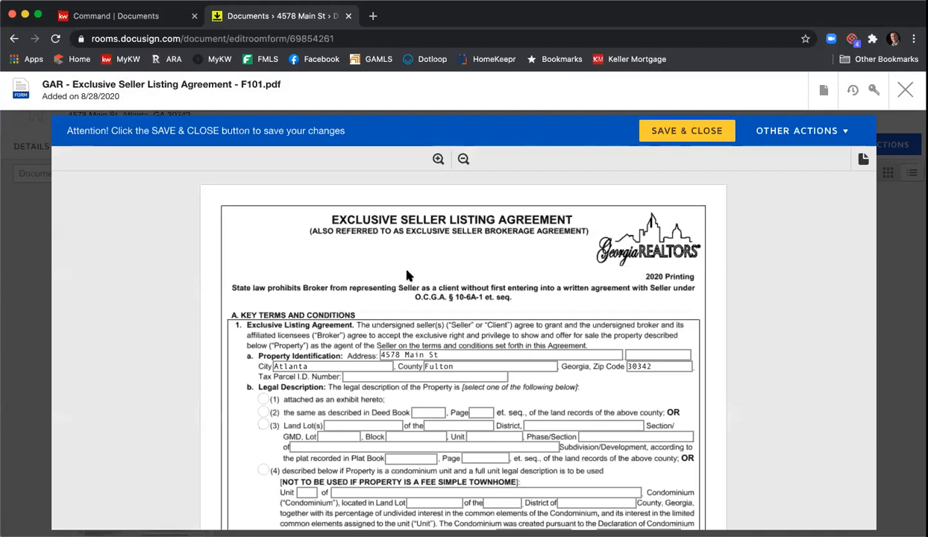
scroll(407, 276, down, 1)
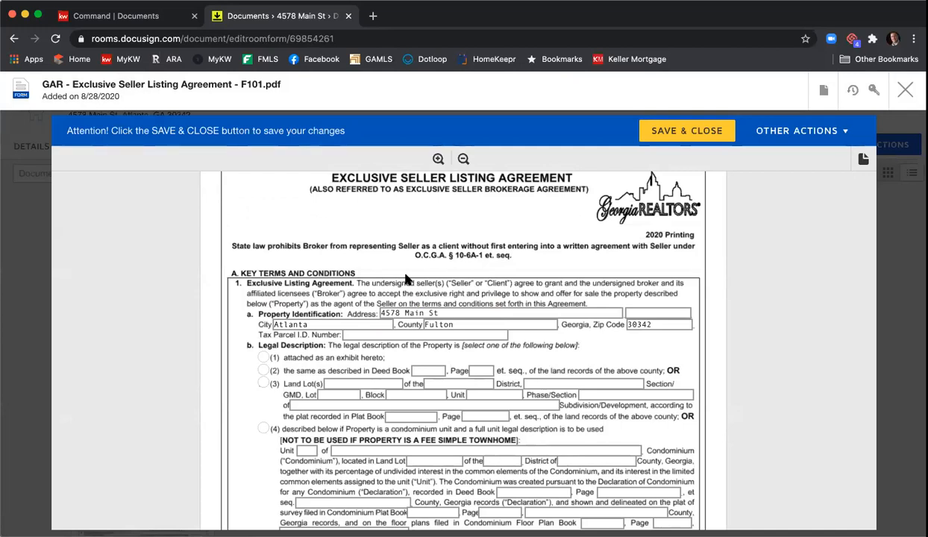
click(416, 336)
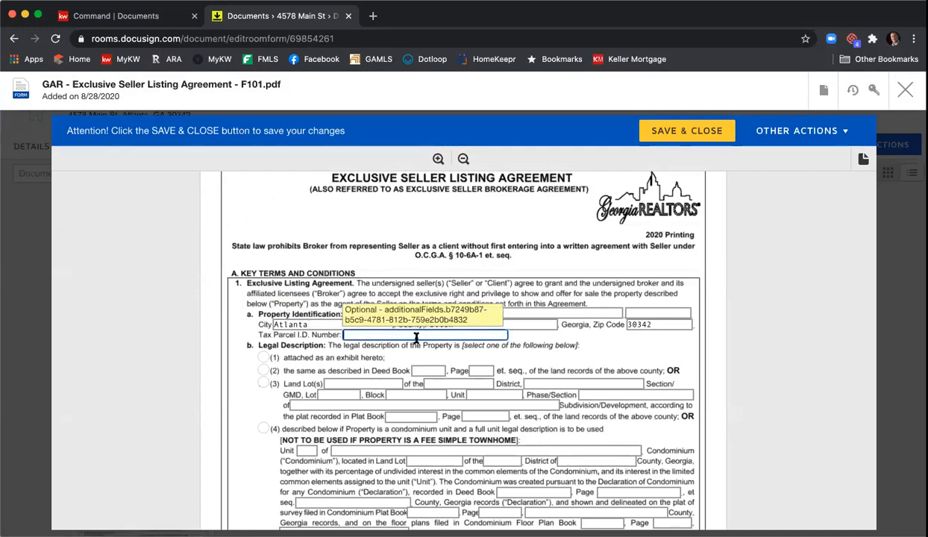
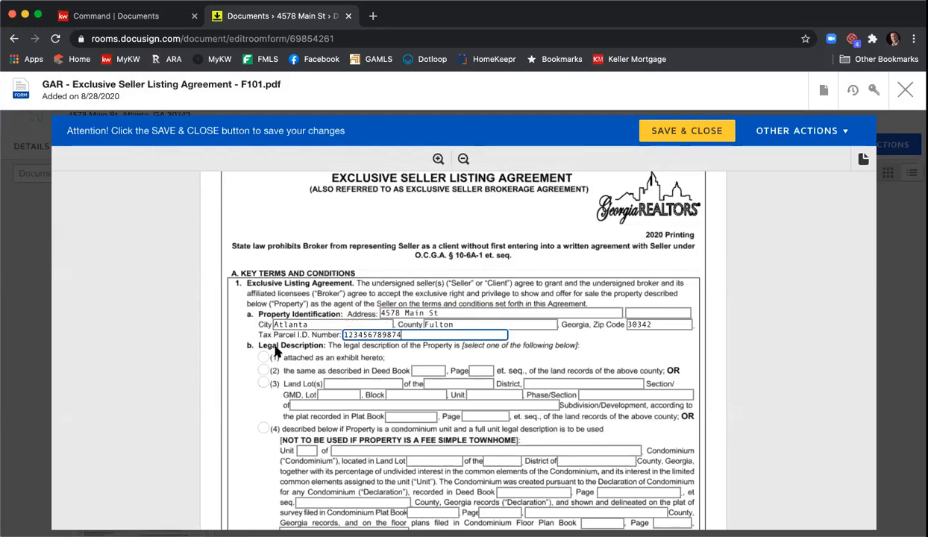
scroll(250, 321, down, 3)
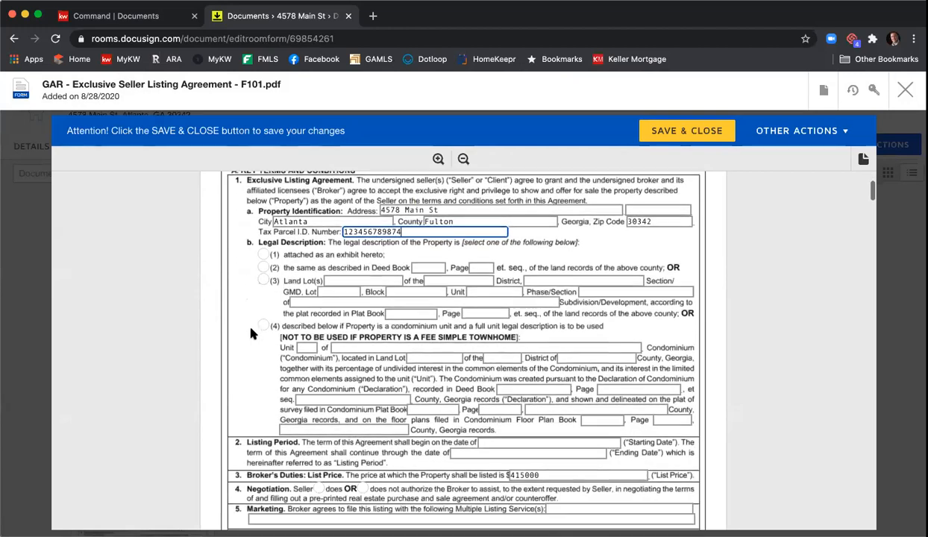
click(263, 254)
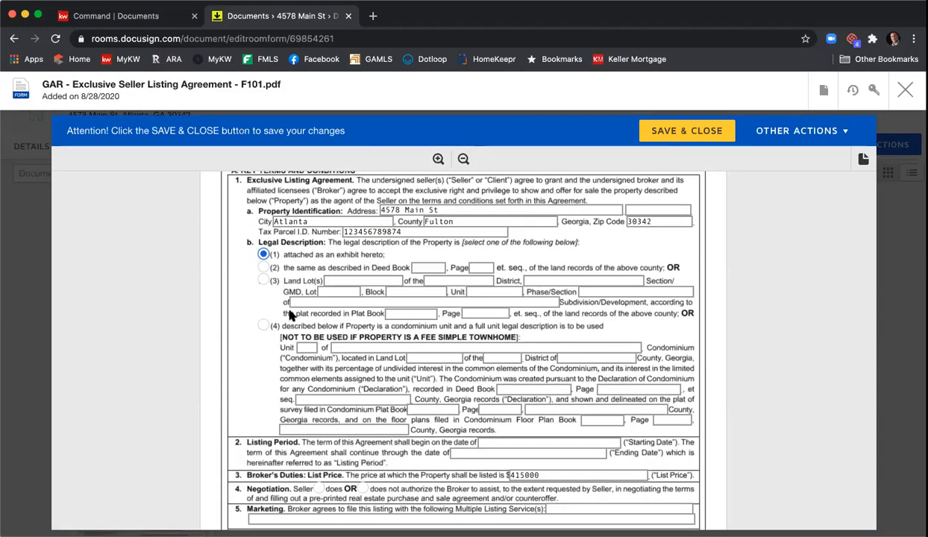
Step: Enter the listing Starting Date August 28, 2020 and Ending Date October 28, 2020
scroll(283, 329, down, 3)
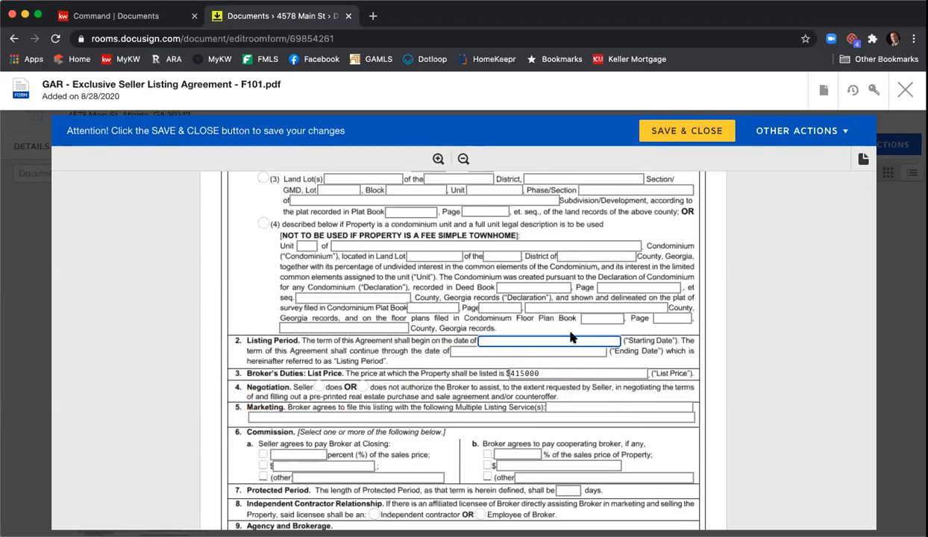
text(August 28, 2020)
click(559, 352)
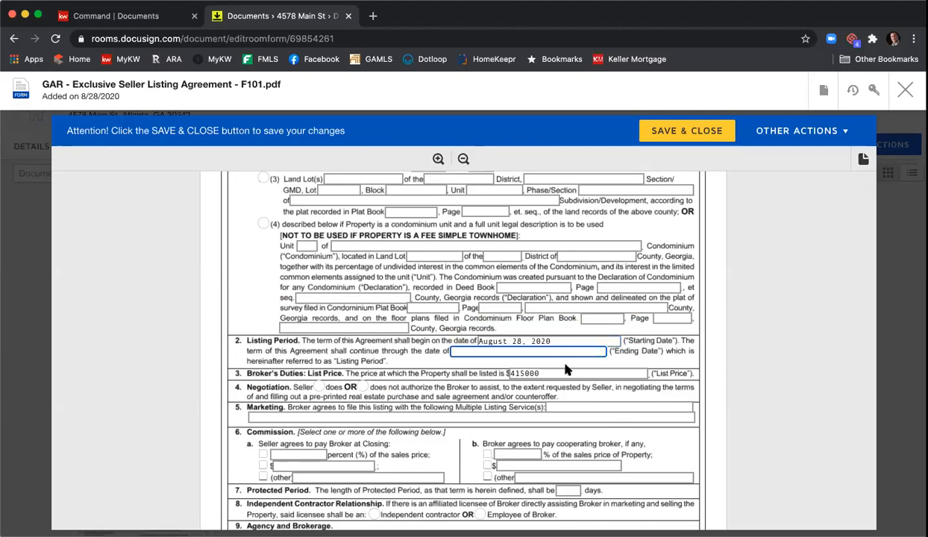
text(October 28, 2020)
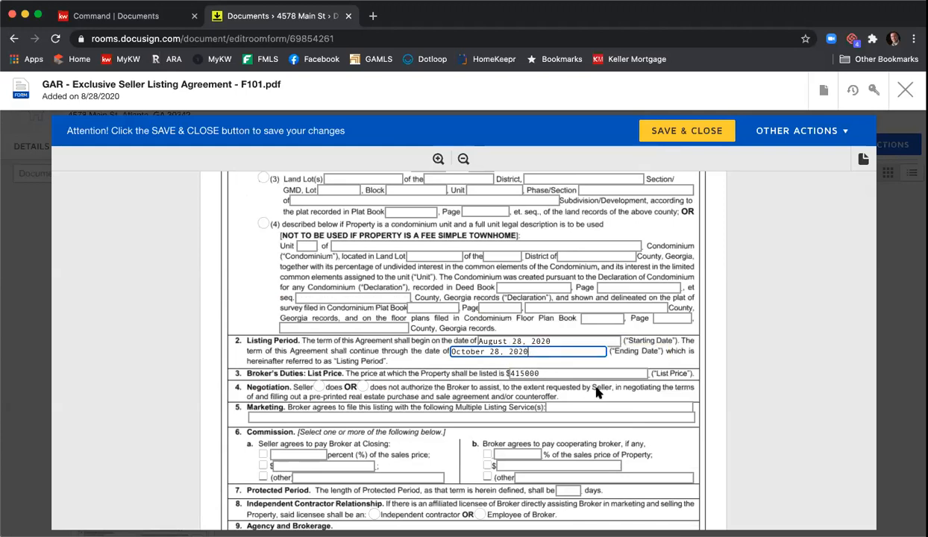
Step: Authorize the broker to negotiate and list 'FMLS, GAMLS, & KWLS' as marketing services
scroll(596, 393, down, 1)
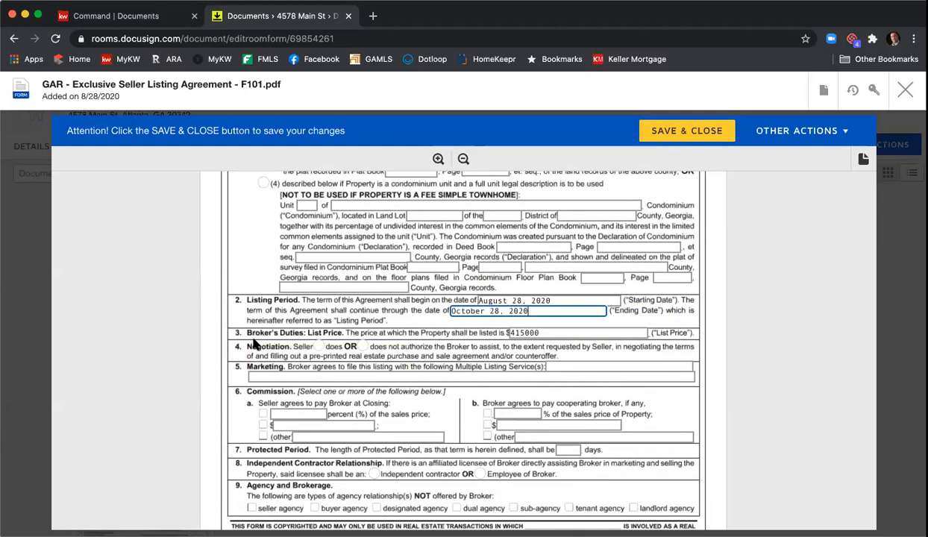
click(318, 346)
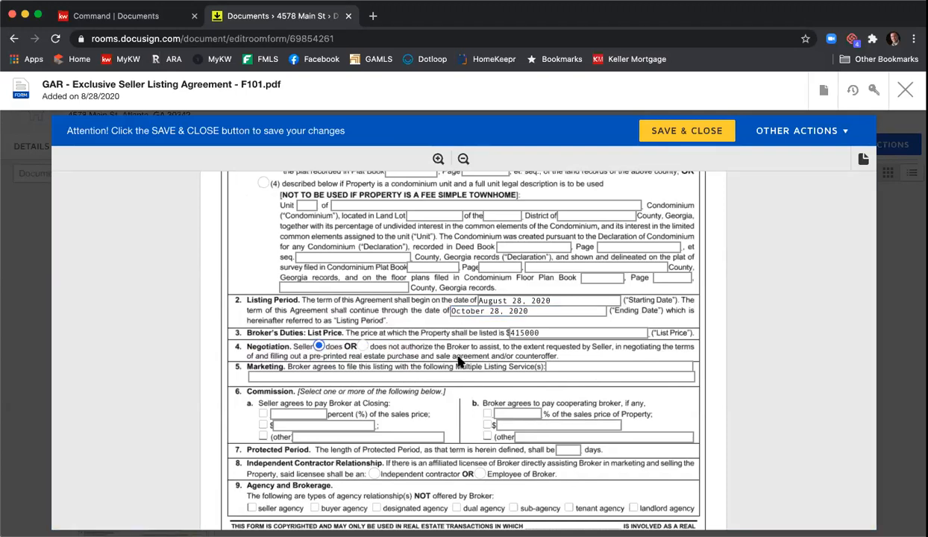
click(567, 366)
text(FMLS, GAMLS, & )
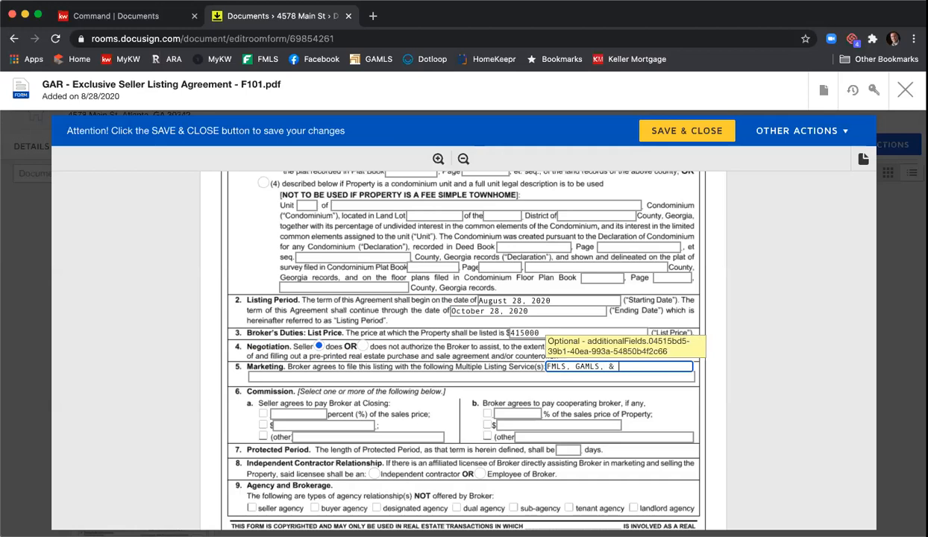
text(KWLS)
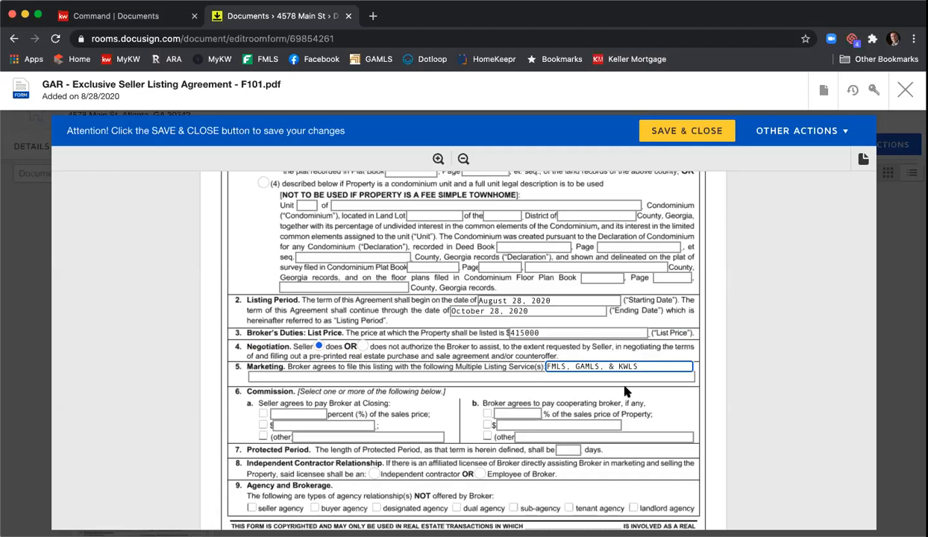
Step: Set the seller-paid commission to 6% and the cooperating broker's commission to 3%
scroll(445, 348, down, 1)
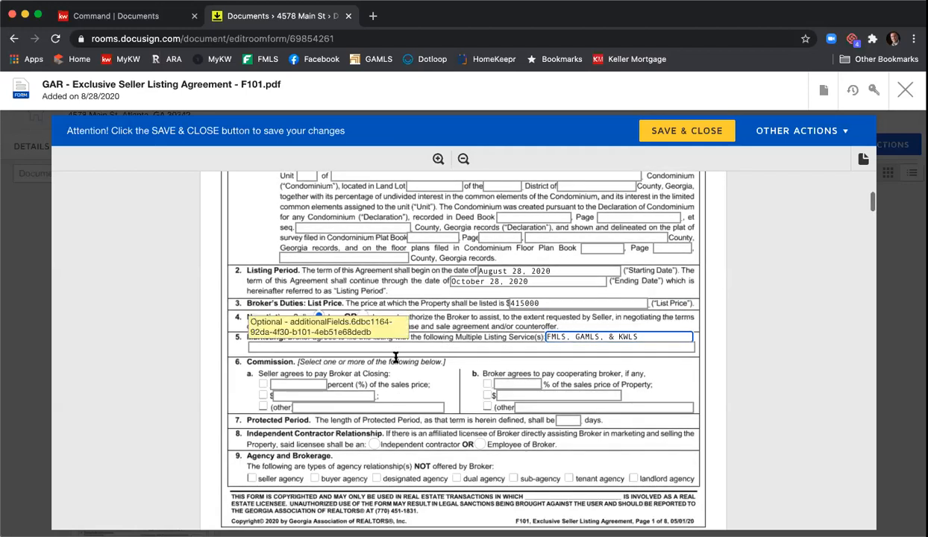
click(263, 384)
click(317, 385)
text(6)
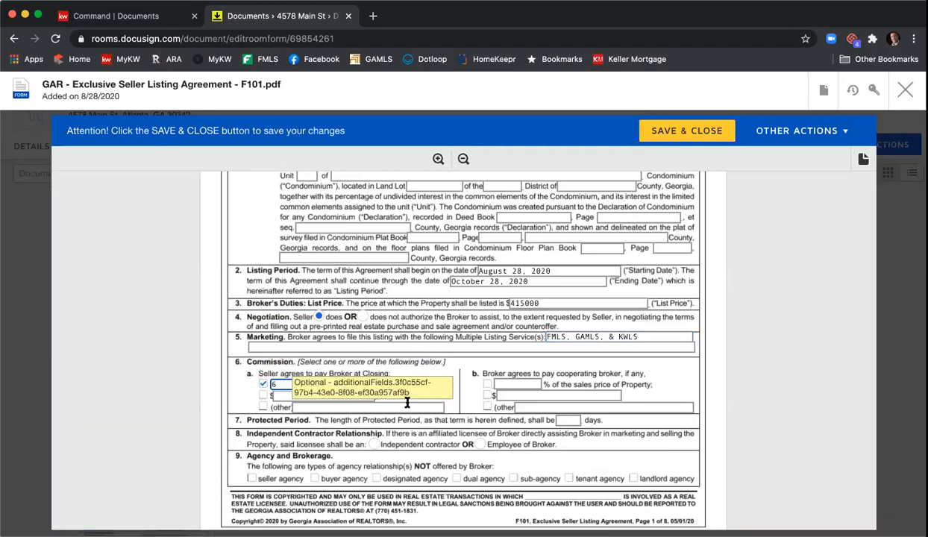
click(488, 383)
click(515, 384)
text(3)
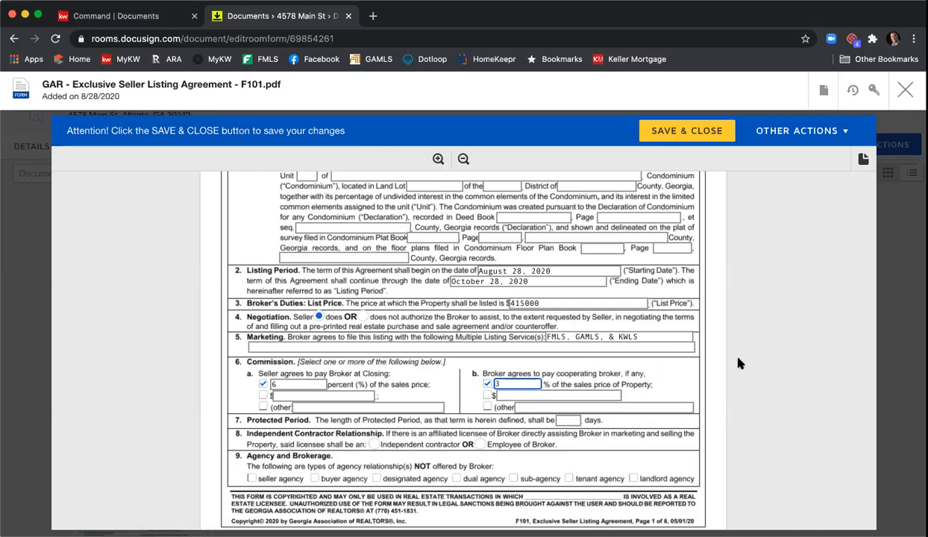
Step: Enter a 90-day protected period and mark the licensee as an independent contractor
scroll(715, 344, down, 2)
click(575, 357)
text(90)
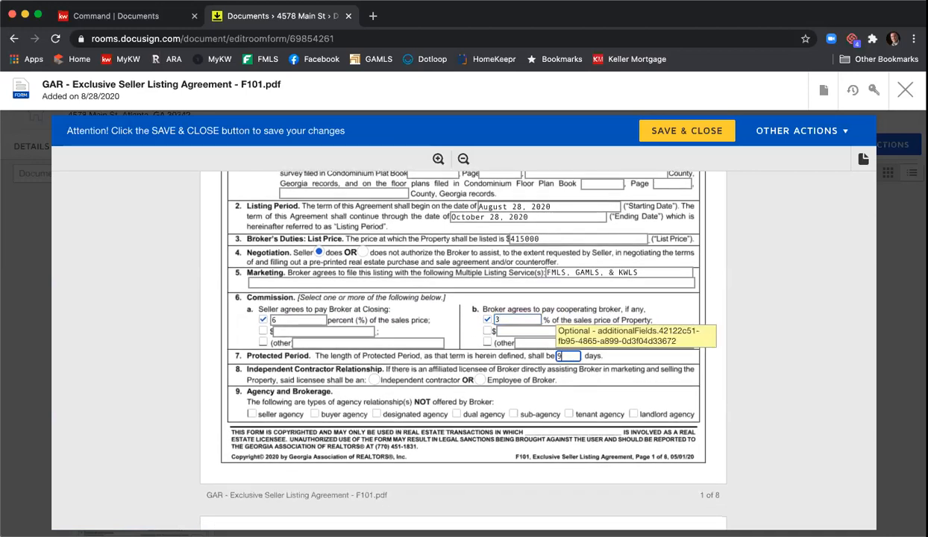
click(374, 380)
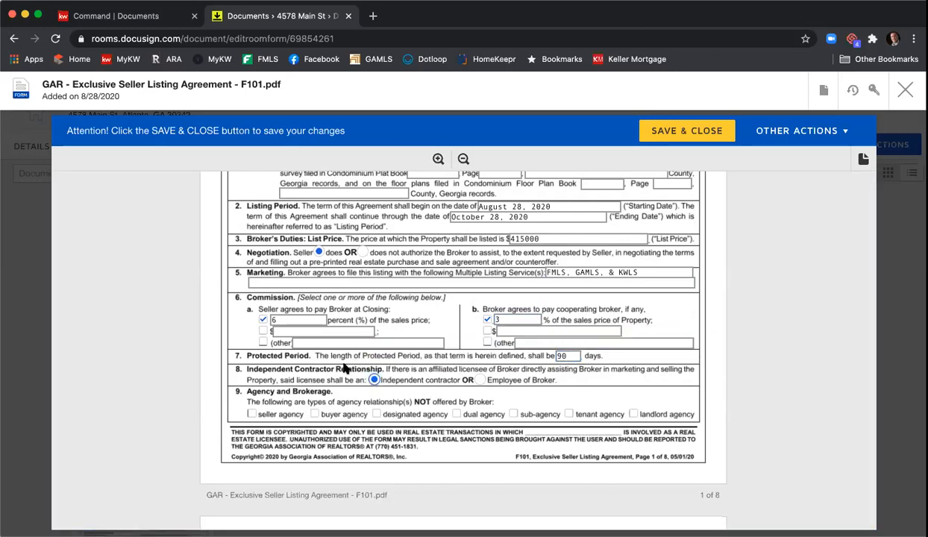
Step: Mark dual agency and sub-agency as not offered
scroll(304, 379, down, 1)
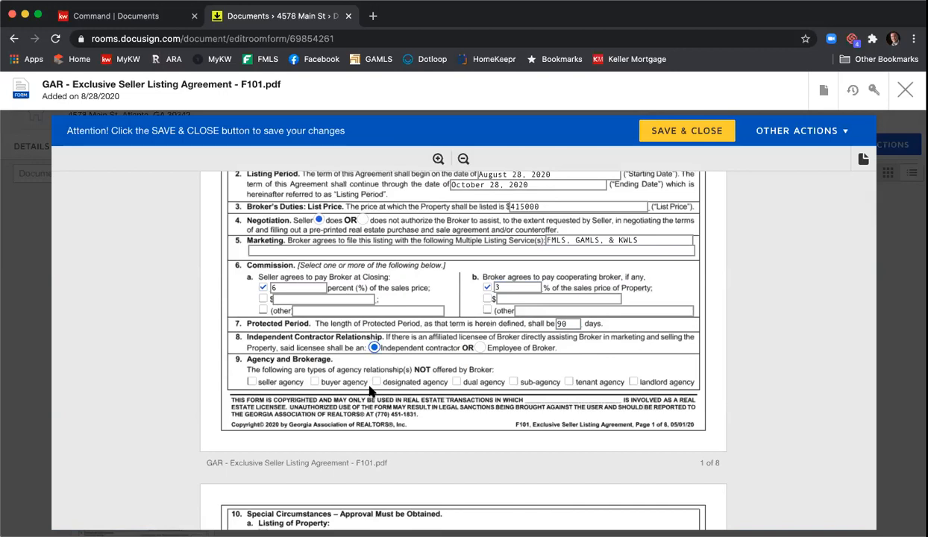
click(456, 381)
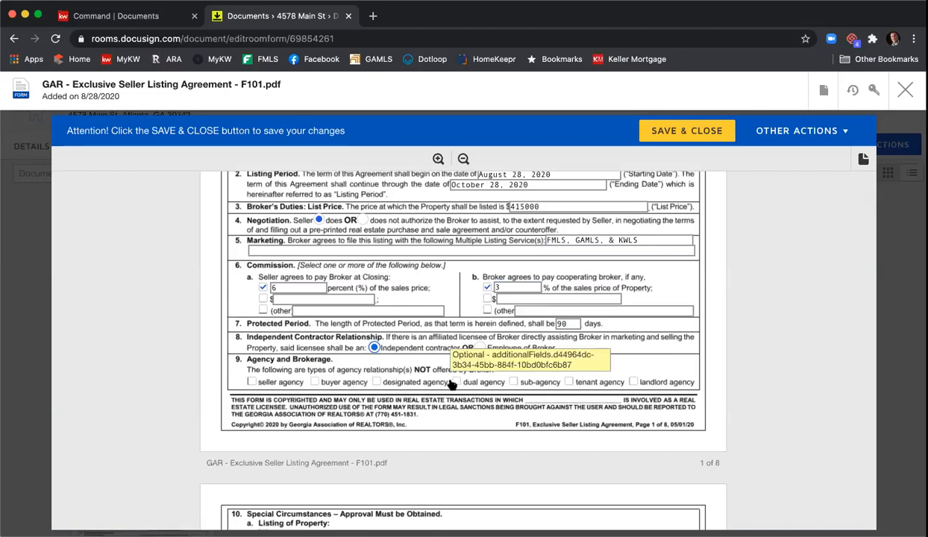
click(513, 382)
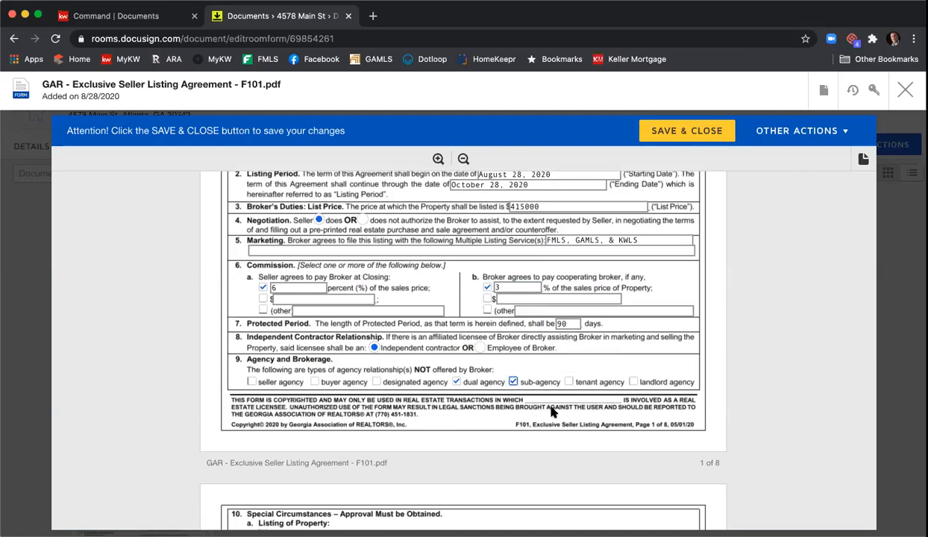
scroll(552, 412, down, 15)
scroll(545, 407, down, 20)
scroll(546, 407, down, 20)
scroll(545, 407, down, 20)
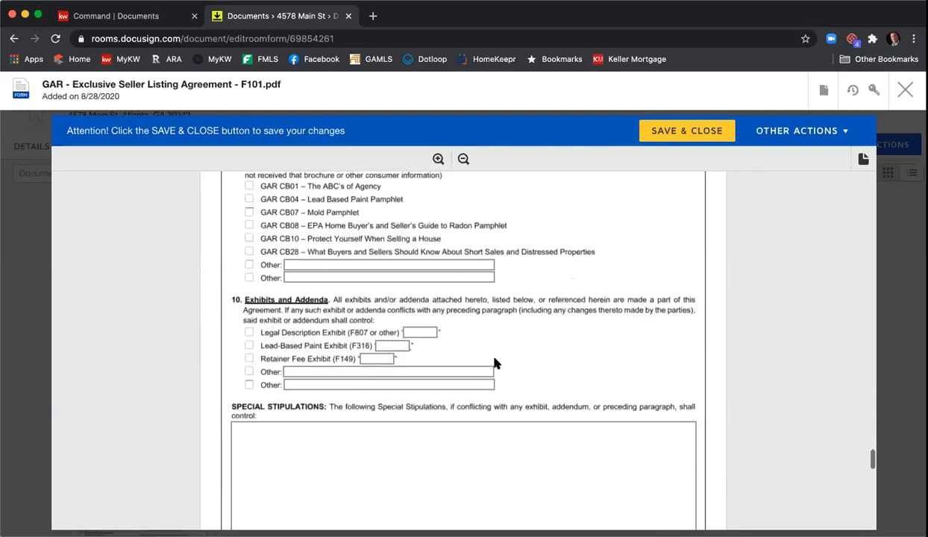
scroll(494, 363, up, 2)
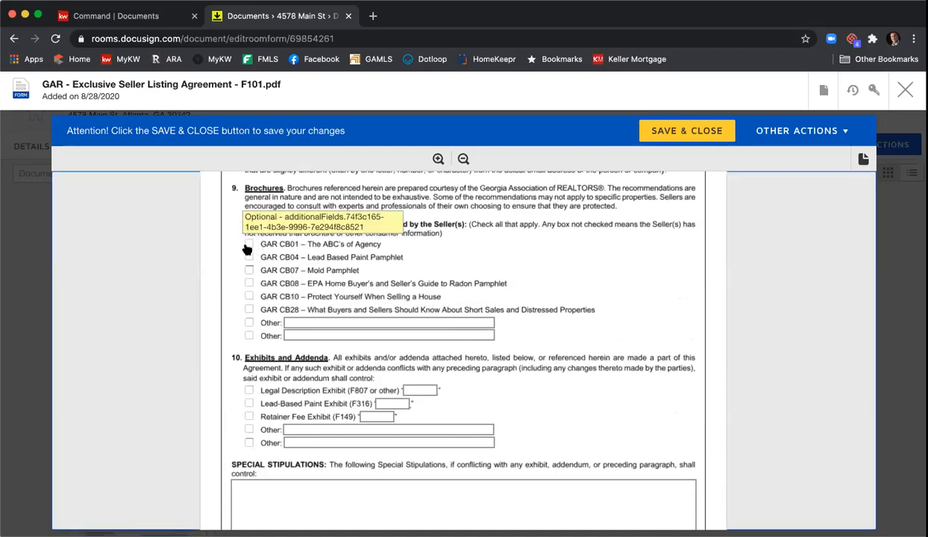
Step: Mark three brochures as received and attach the Legal Description Exhibit as exhibit A
click(249, 271)
click(248, 284)
click(249, 296)
scroll(371, 312, down, 1)
click(248, 367)
click(414, 367)
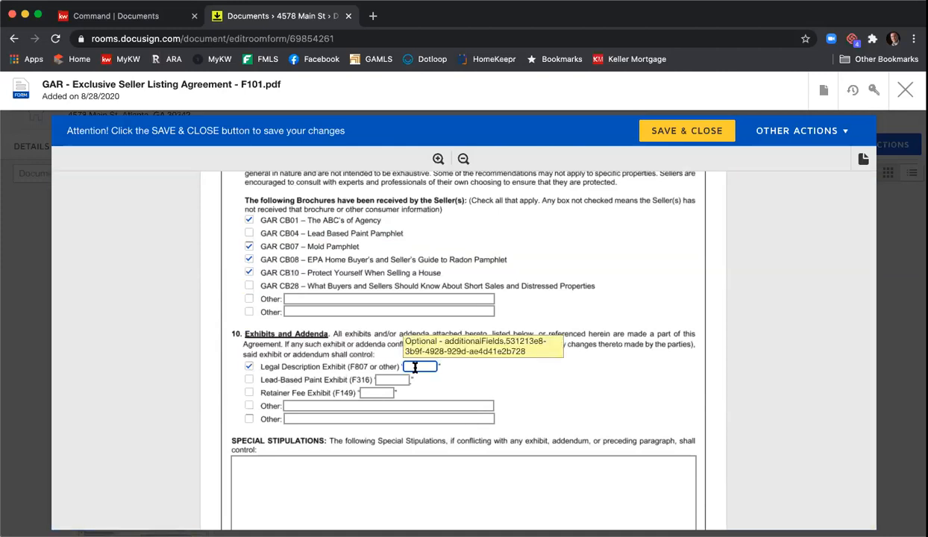
text(A)
Step: Type sample text 'You can type those stupilations in hereAdd moreMore' into Special Stipulations
scroll(407, 384, down, 5)
click(398, 405)
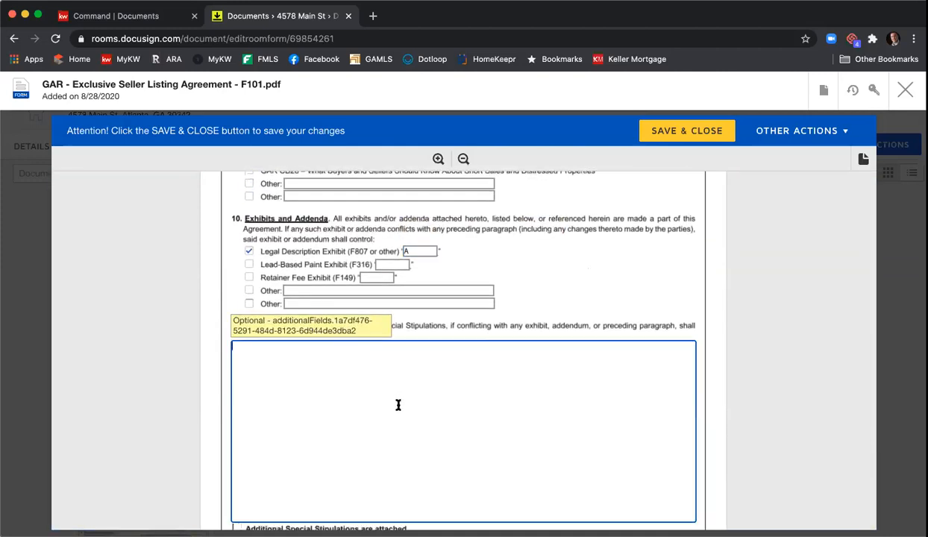
text(You can type those stupi)
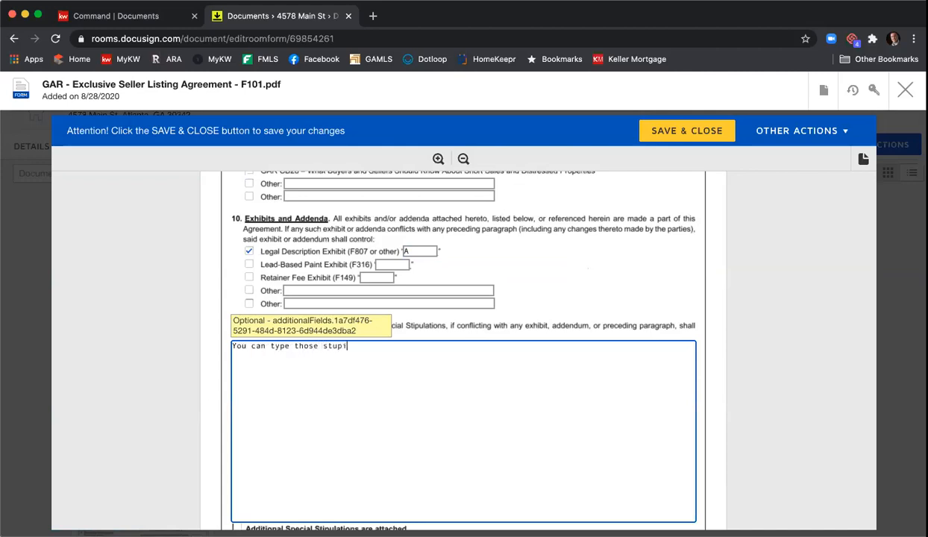
text(lations in here)
text(Add more)
text(More)
scroll(587, 380, down, 3)
scroll(586, 379, down, 9)
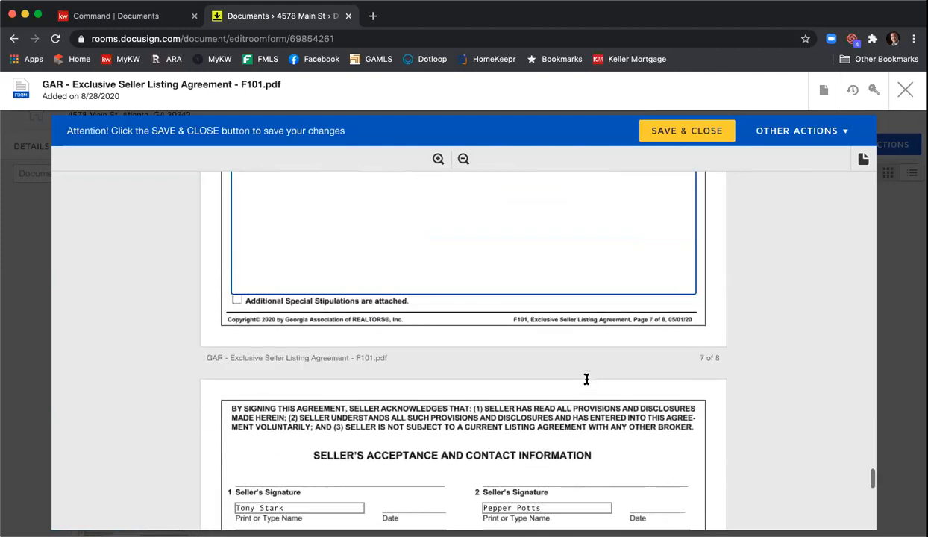
scroll(660, 386, down, 5)
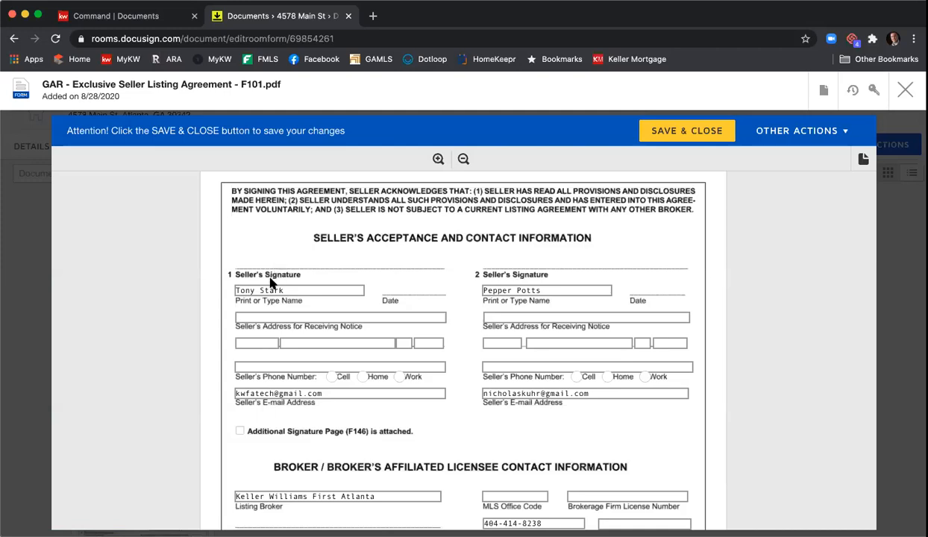
Step: Remove the stray character from the special stipulations text
scroll(454, 305, down, 5)
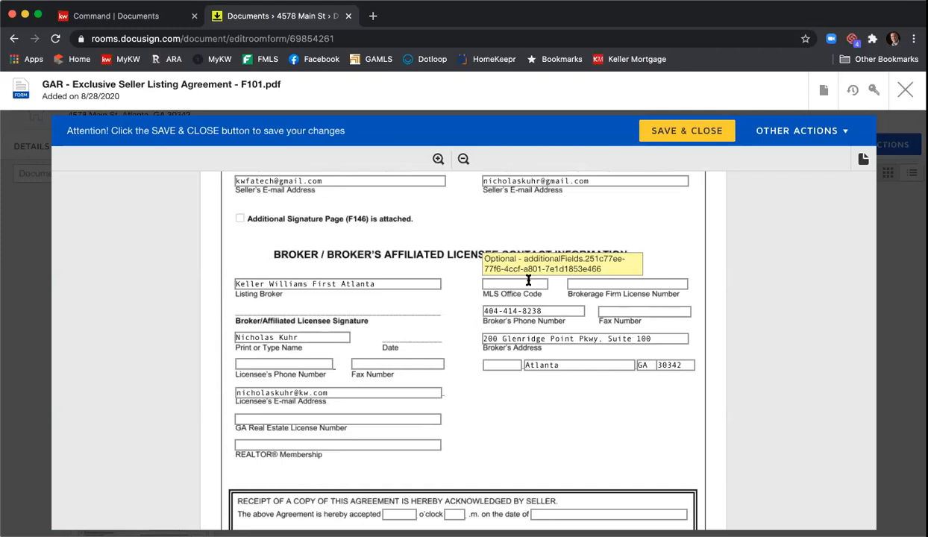
text(KW)
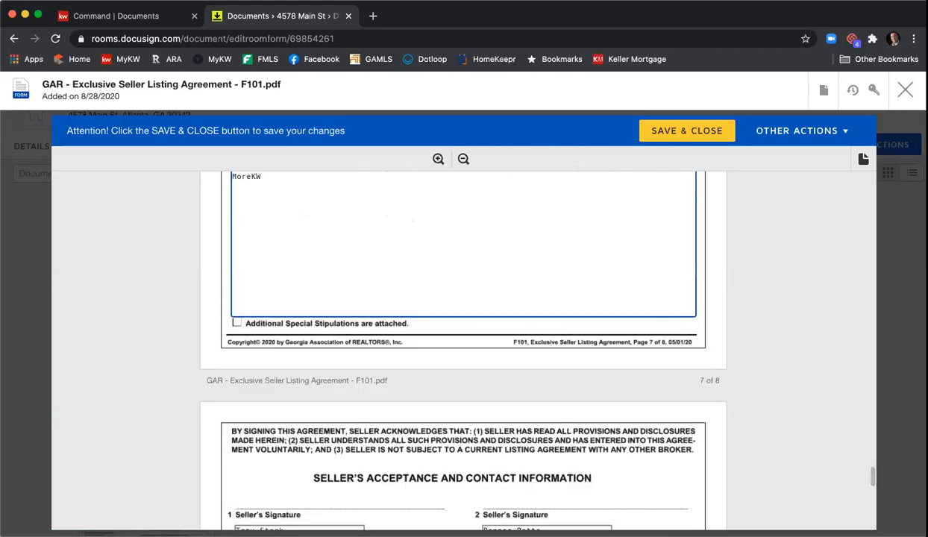
key(BackSpace)
Step: Enter MLS office code KWFA and the brokerage firm's license number
scroll(529, 335, down, 10)
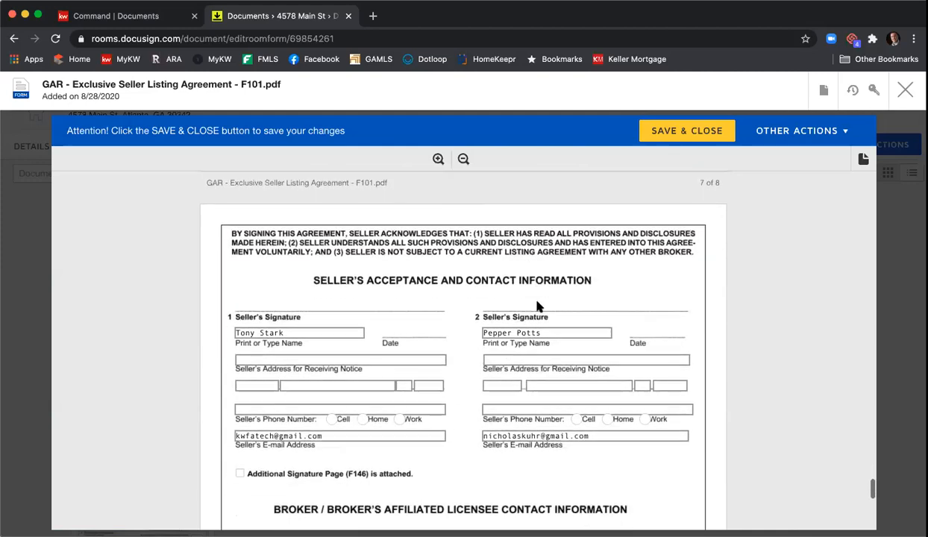
scroll(527, 382, down, 2)
click(523, 295)
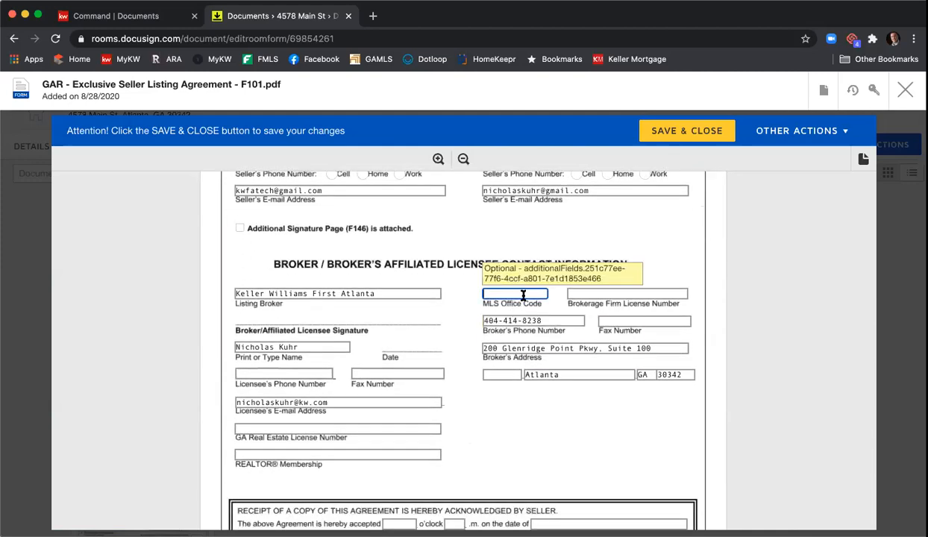
text(KWFA01)
key(Tab)
text(H-33)
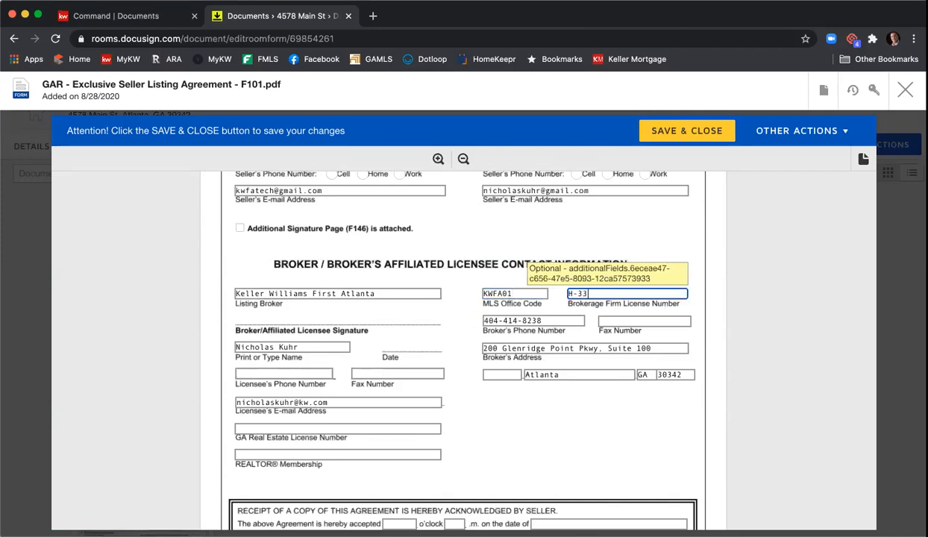
Step: Fill in the licensee's phone, fax, GA license number and REALTOR membership 'Atlant'
click(313, 371)
key(Tab)
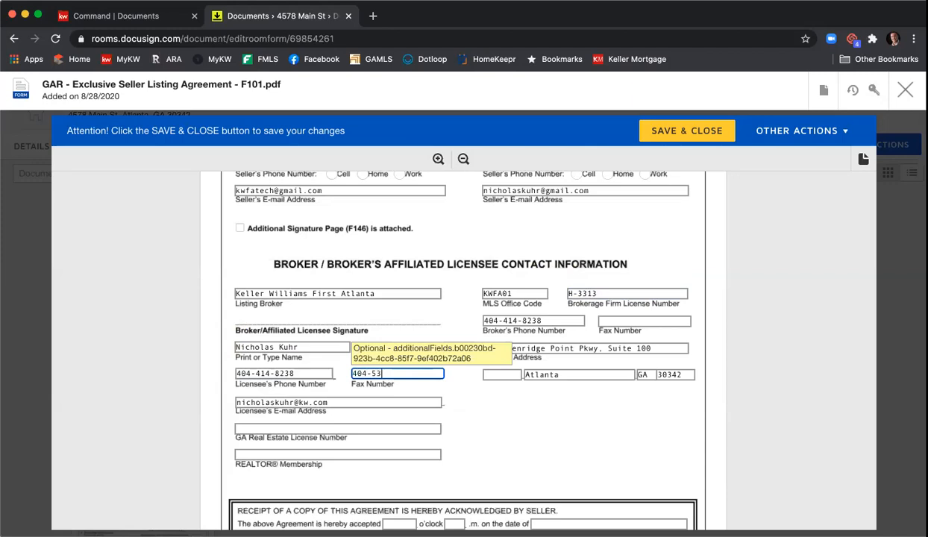
click(242, 429)
text(3)
text(848)
click(282, 454)
text(Atlanta)
Step: Enter the broker's fax number and save and close the listing agreement
click(654, 321)
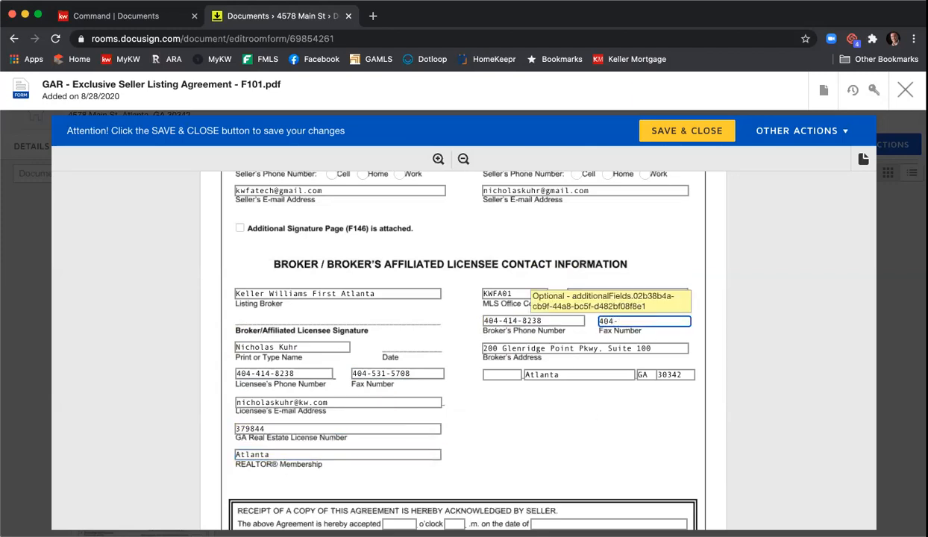
scroll(549, 423, down, 2)
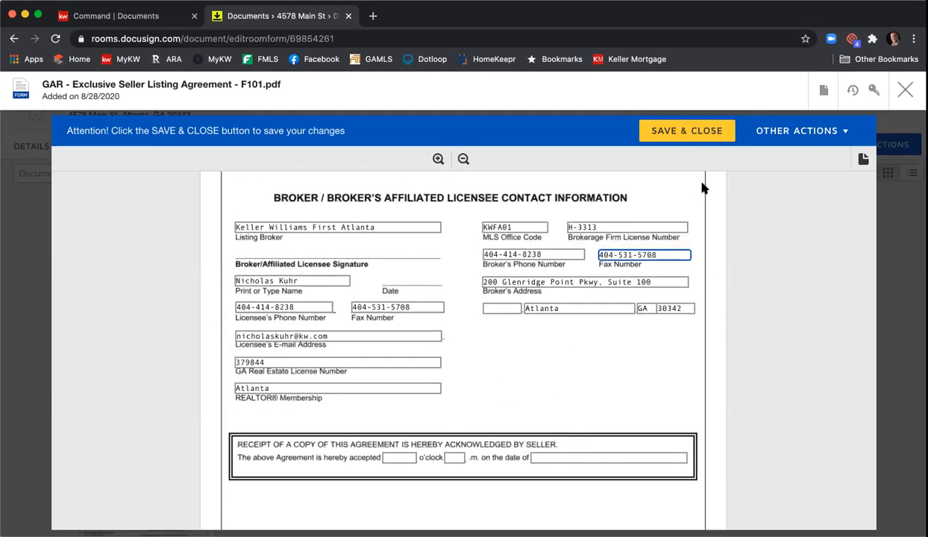
click(693, 140)
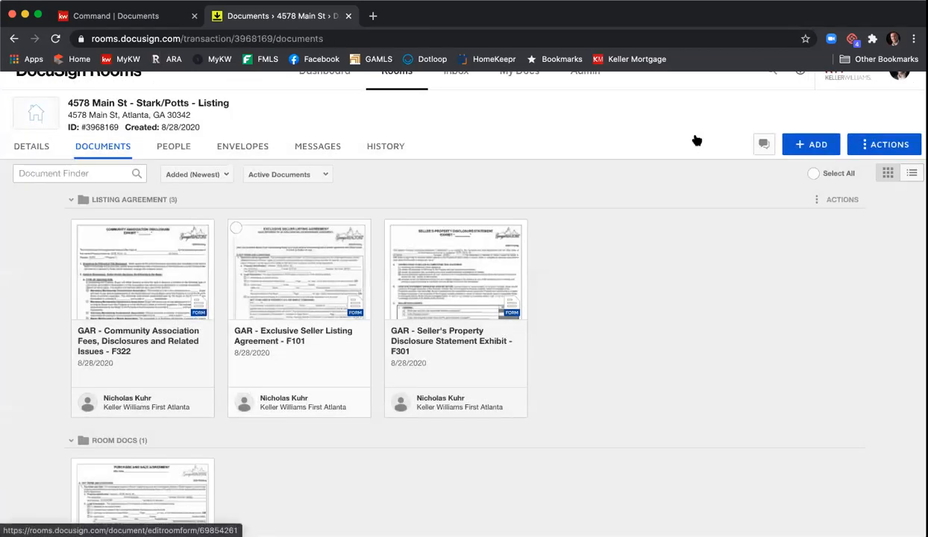
Step: Open the F301 Seller's Property Disclosure Statement Exhibit, review it to the end, and save and close
click(461, 289)
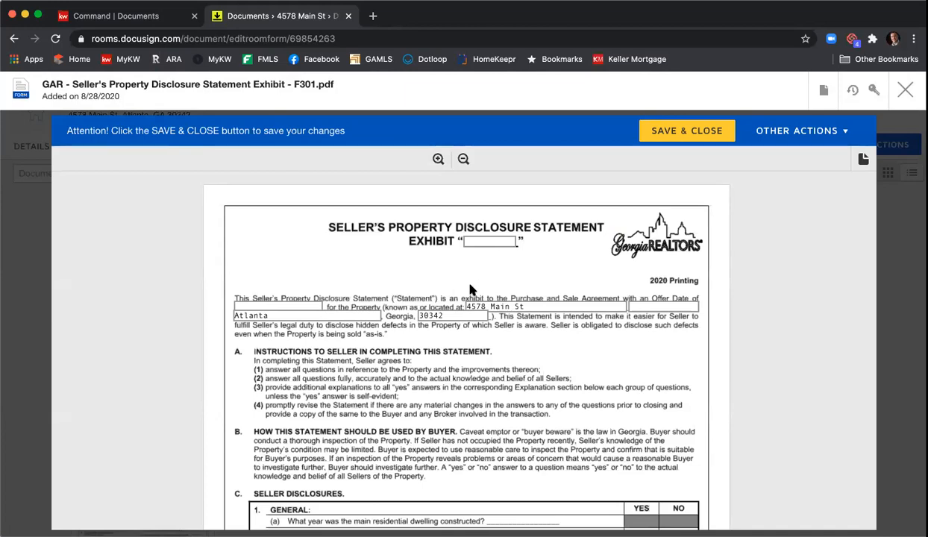
scroll(510, 339, down, 5)
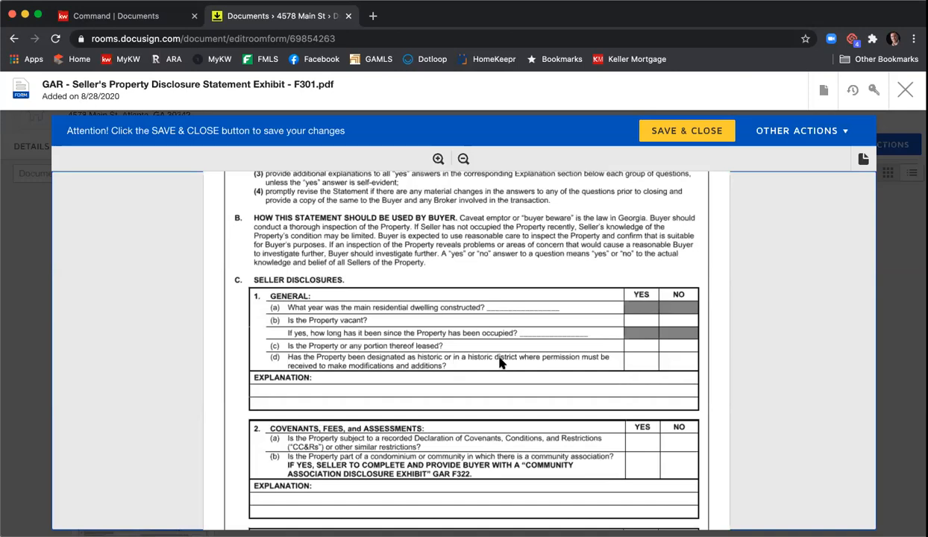
scroll(500, 362, down, 15)
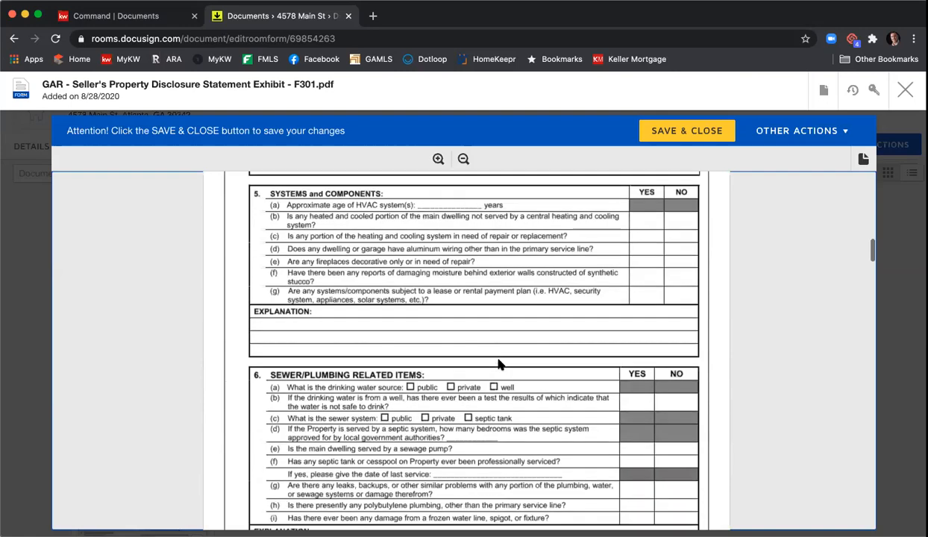
scroll(499, 363, down, 15)
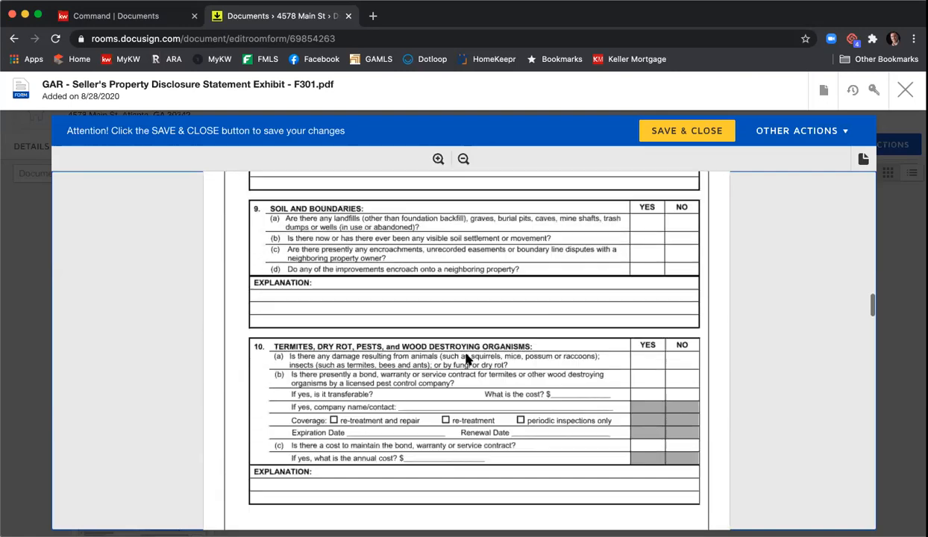
scroll(466, 360, down, 15)
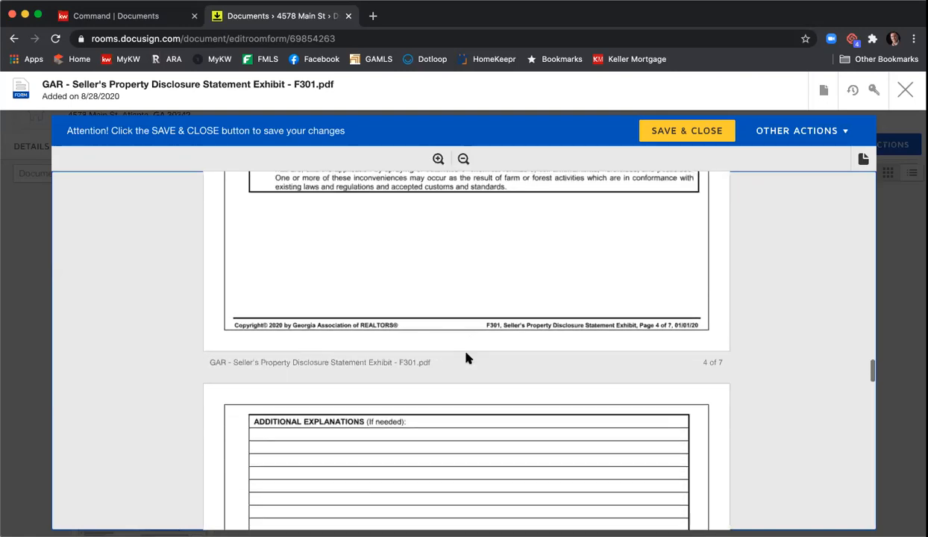
scroll(467, 358, down, 15)
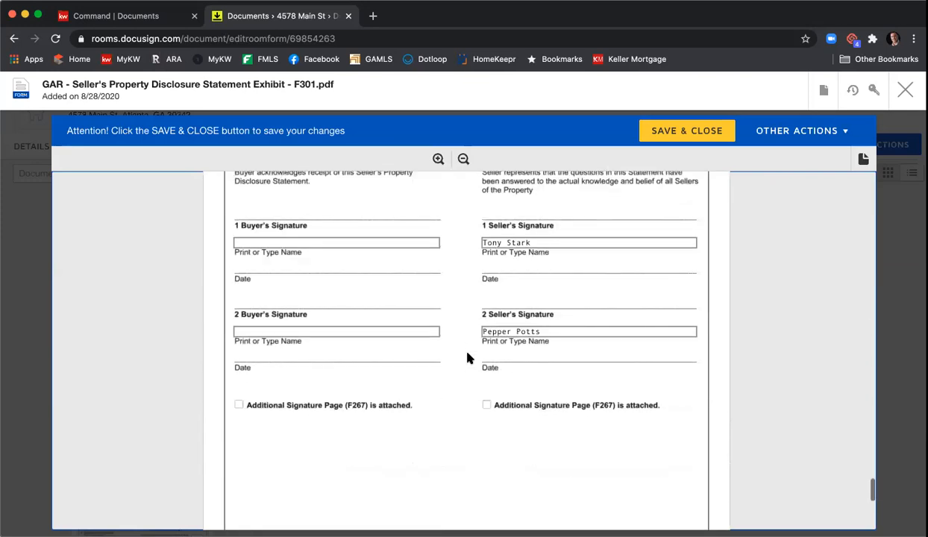
scroll(519, 337, up, 2)
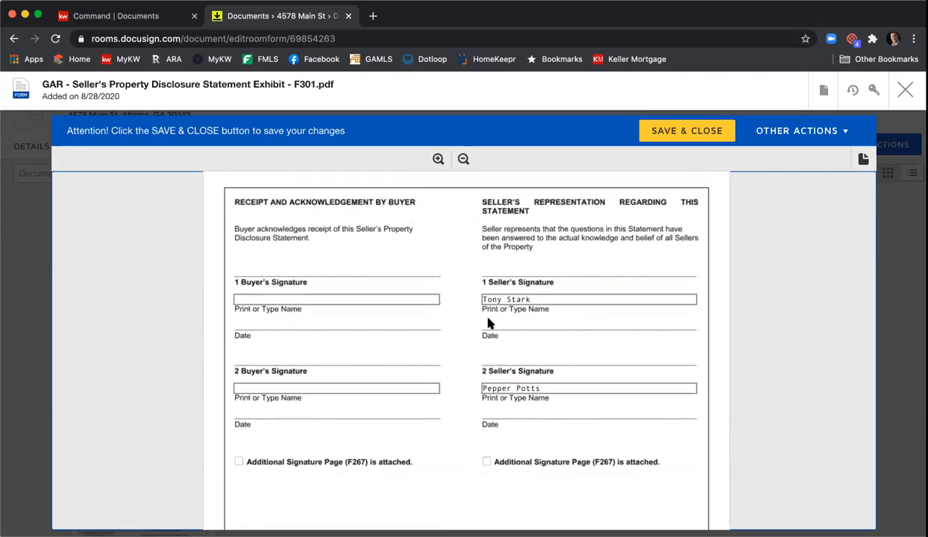
scroll(488, 323, down, 5)
scroll(459, 336, down, 5)
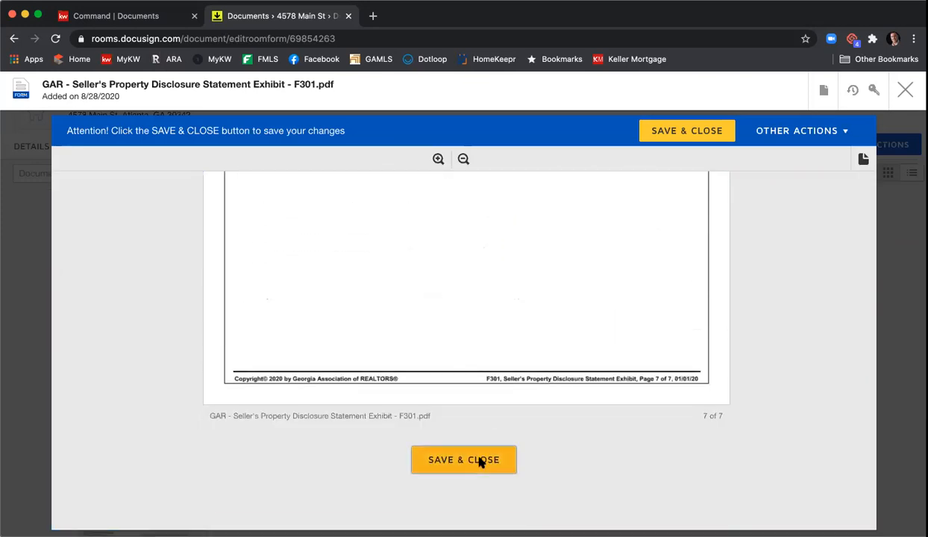
click(479, 460)
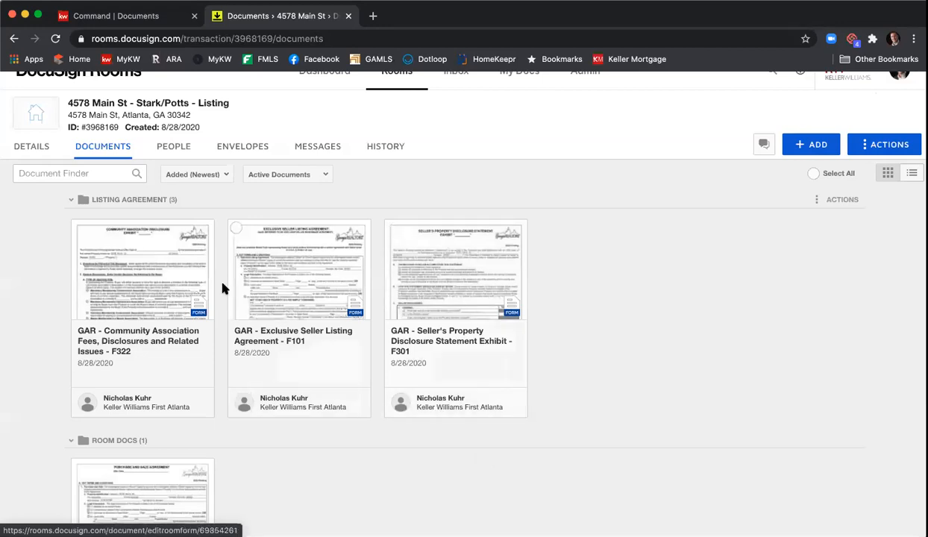
click(154, 277)
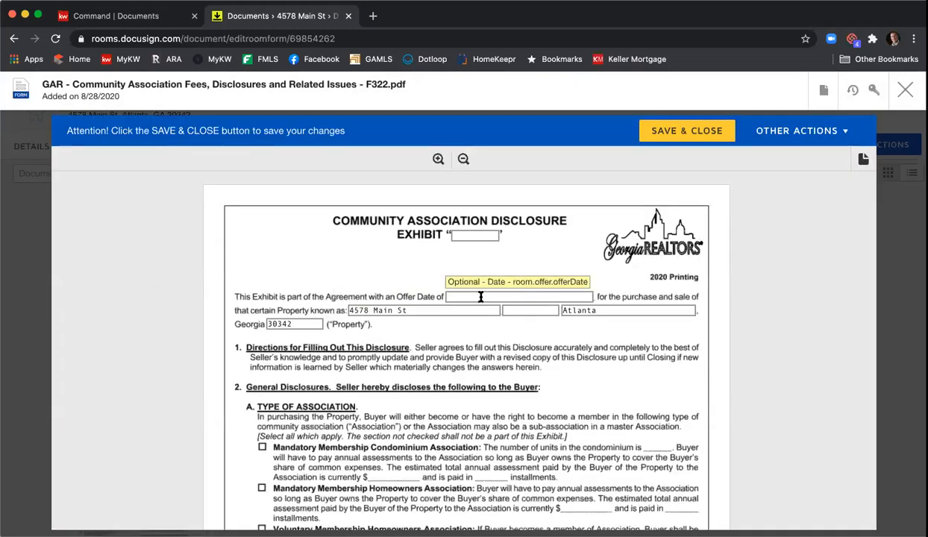
scroll(210, 322, down, 3)
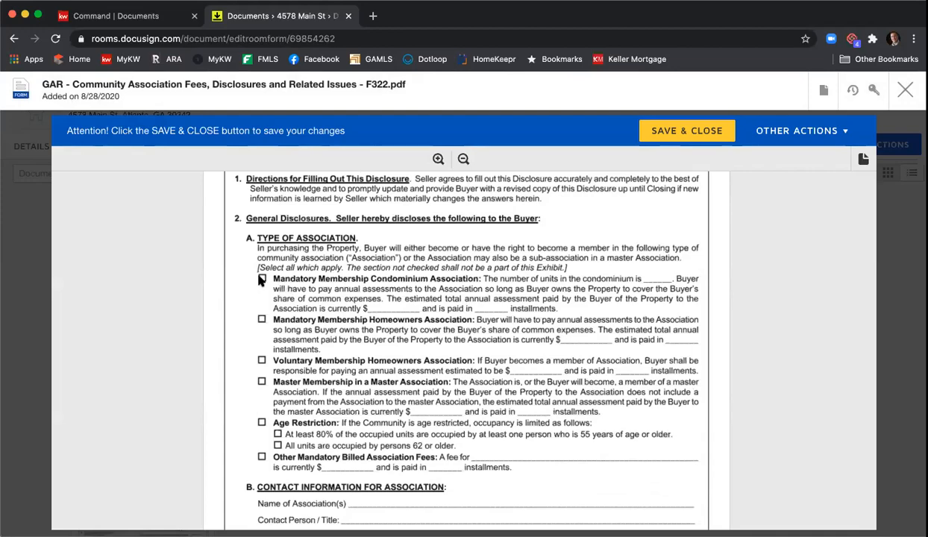
scroll(486, 354, down, 10)
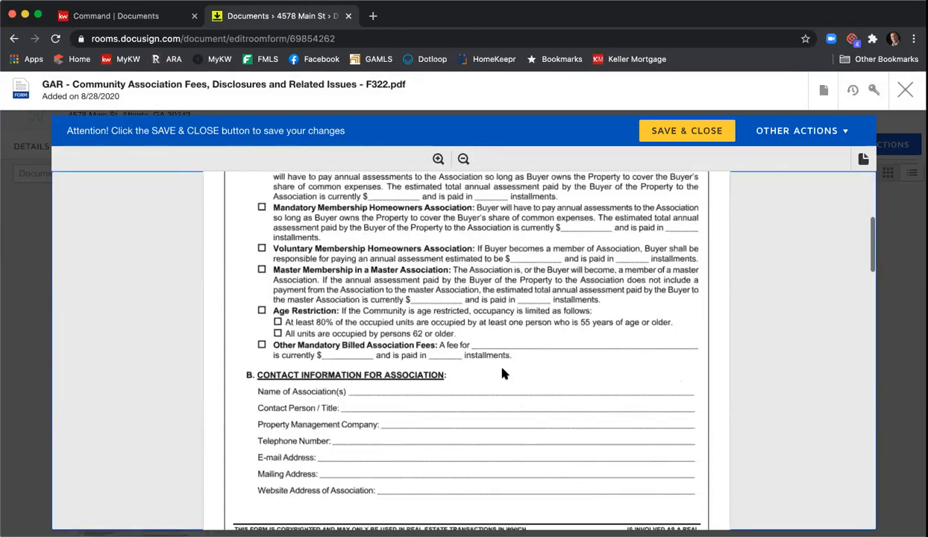
scroll(512, 366, down, 12)
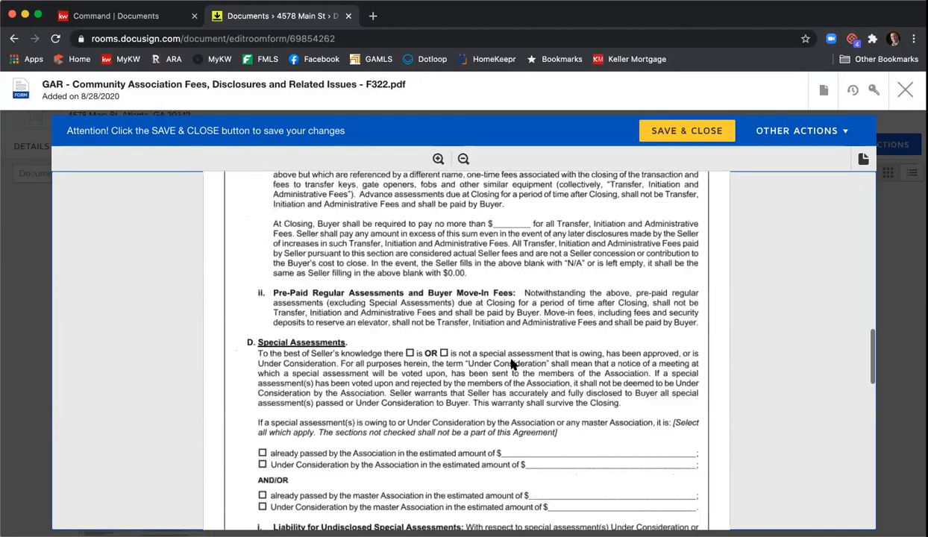
scroll(508, 361, down, 5)
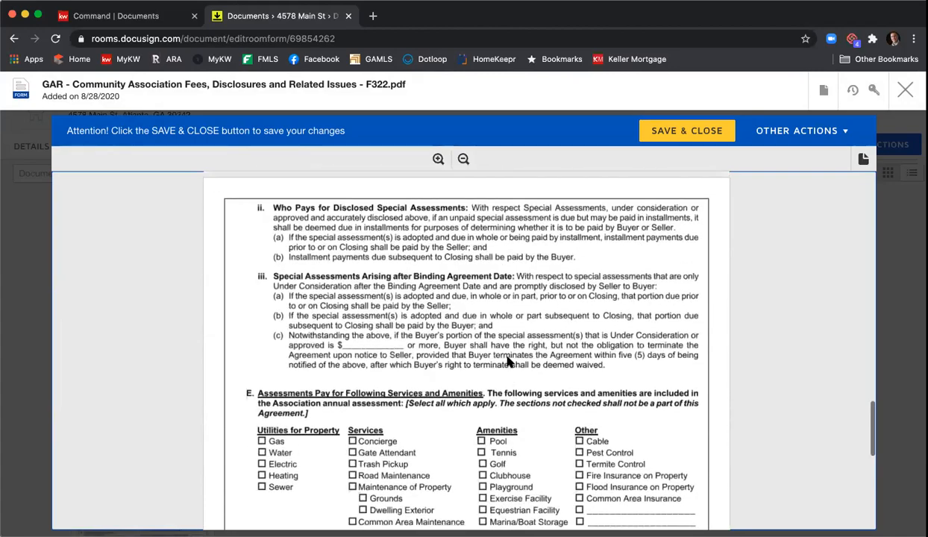
scroll(506, 361, down, 5)
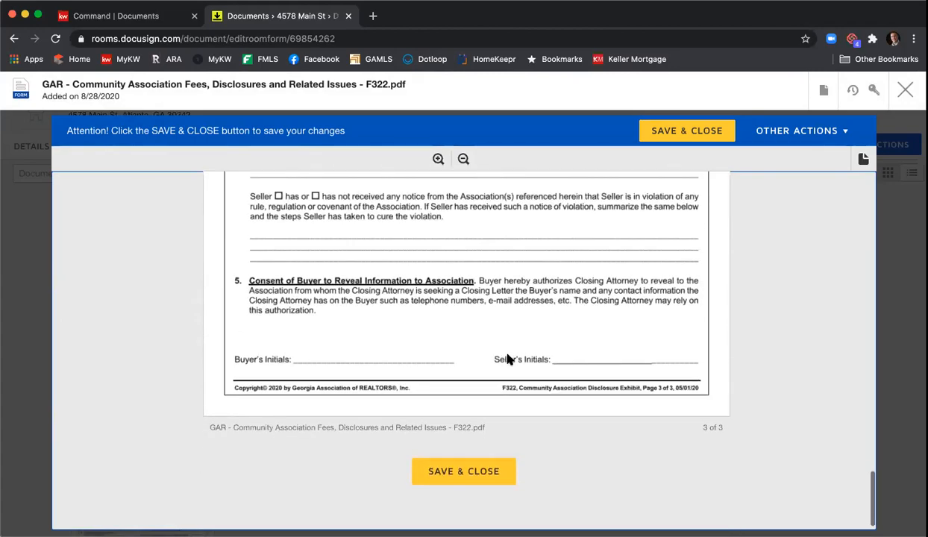
click(467, 453)
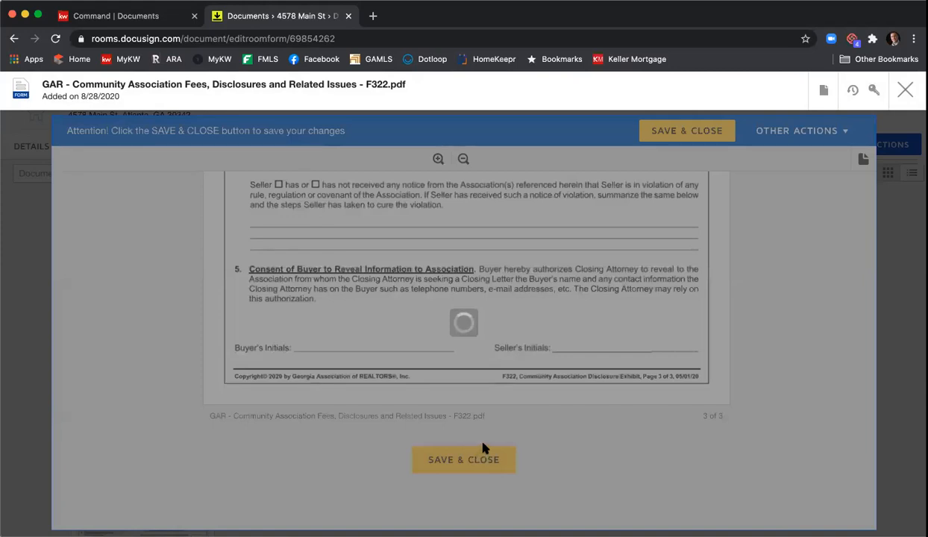
scroll(705, 263, down, 4)
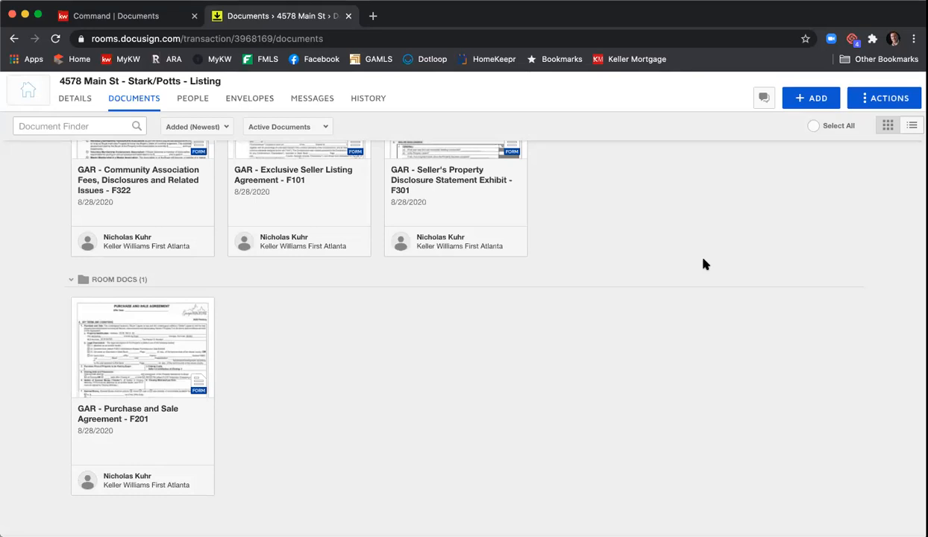
Step: Open the F201 agreement and set the Offer Date to August 28, 2020
click(120, 351)
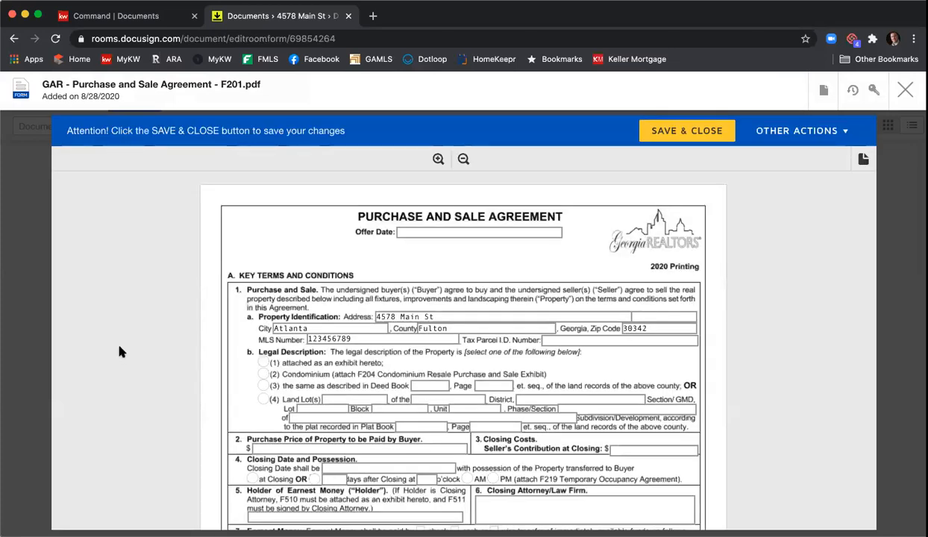
click(506, 232)
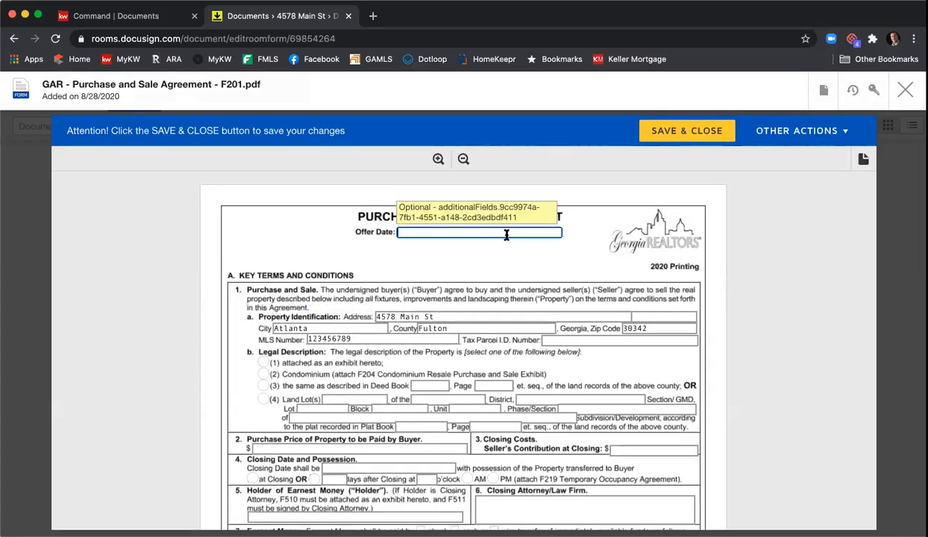
text(August 28, 2020)
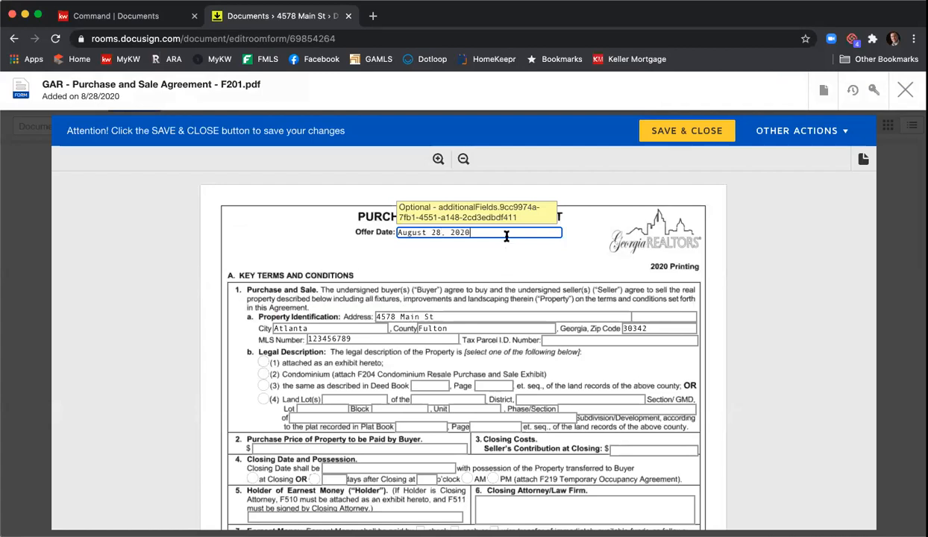
scroll(291, 269, down, 2)
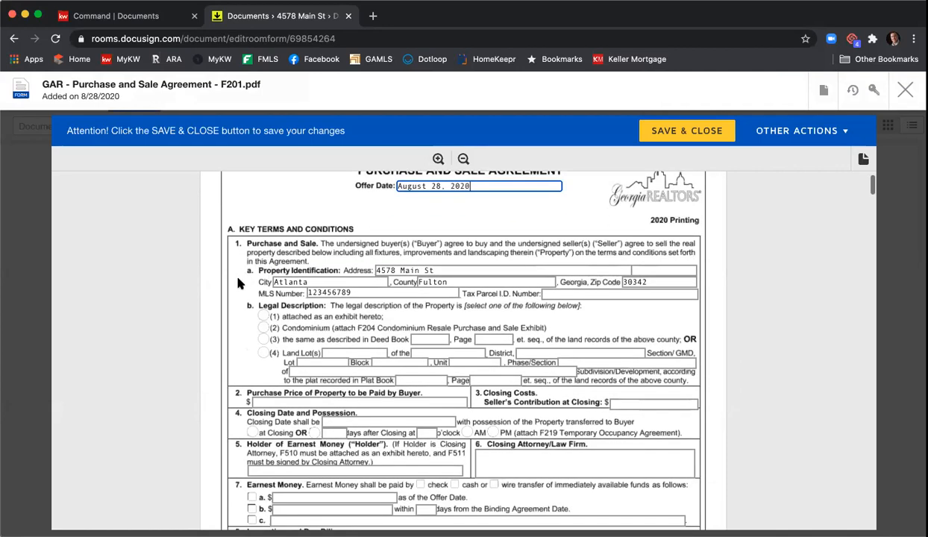
click(556, 294)
text(1234567899987)
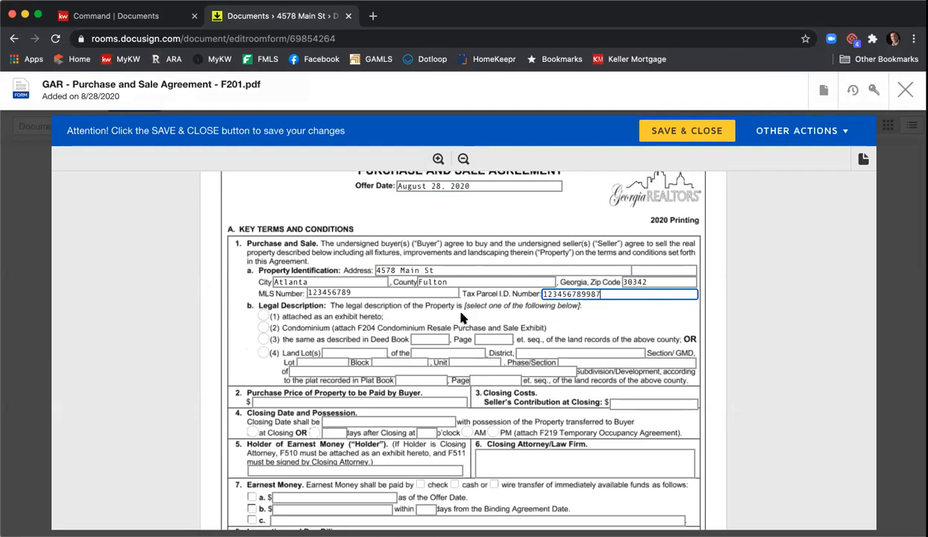
click(265, 317)
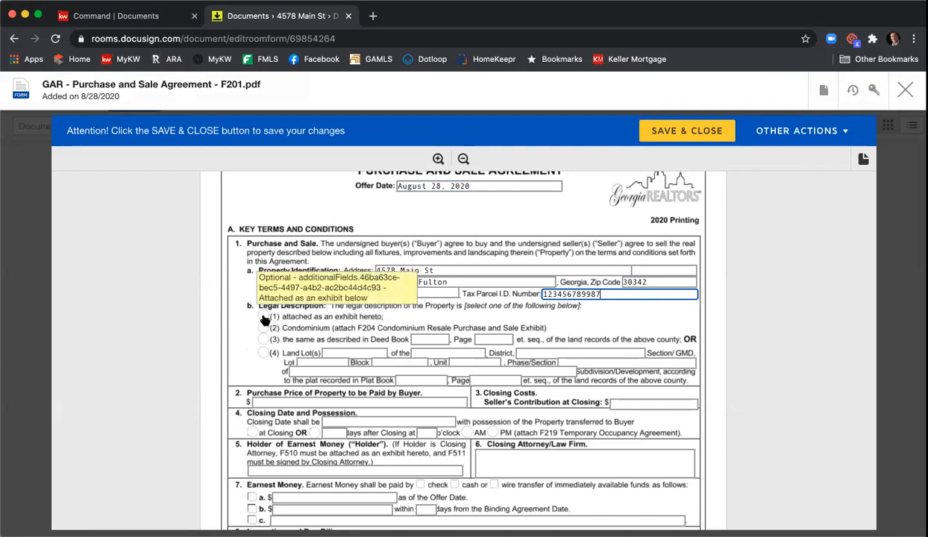
Step: Set price 410,000, seller contribution 5,000, closing September 28, 2020, possession at closing
scroll(560, 291, down, 5)
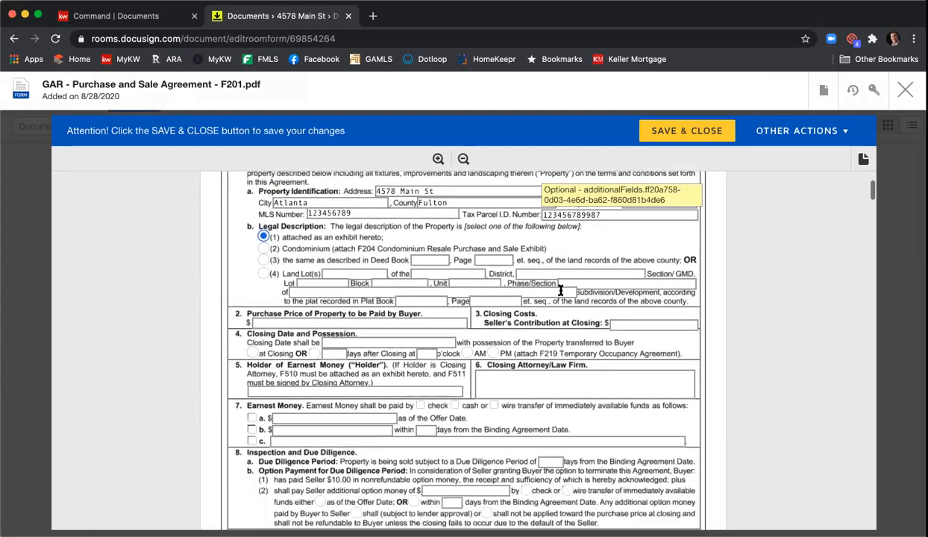
click(385, 279)
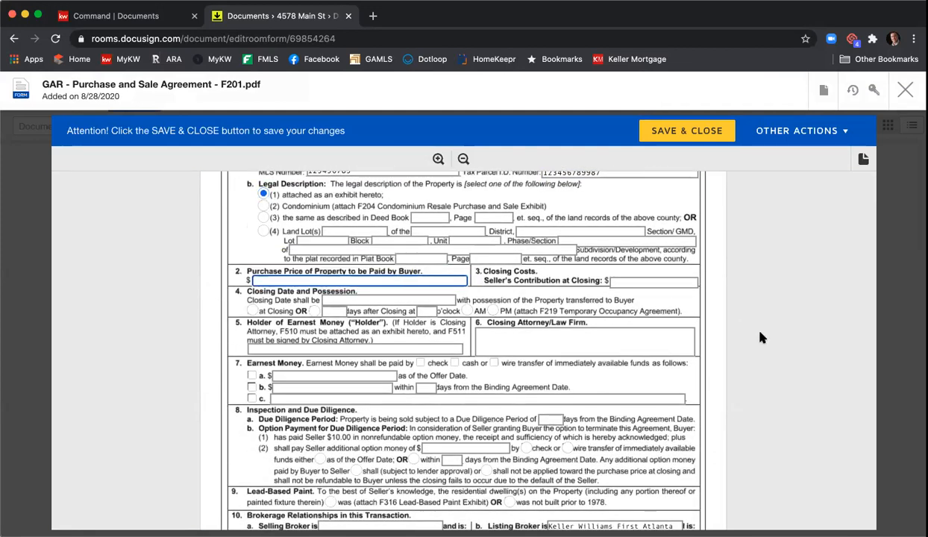
text(410,000)
key(Tab)
text(5,000)
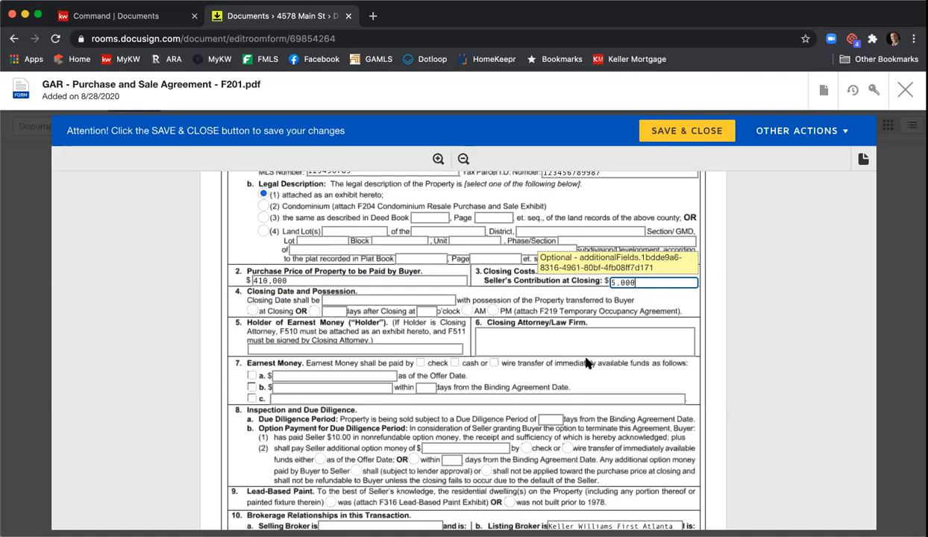
click(411, 301)
text(September 2)
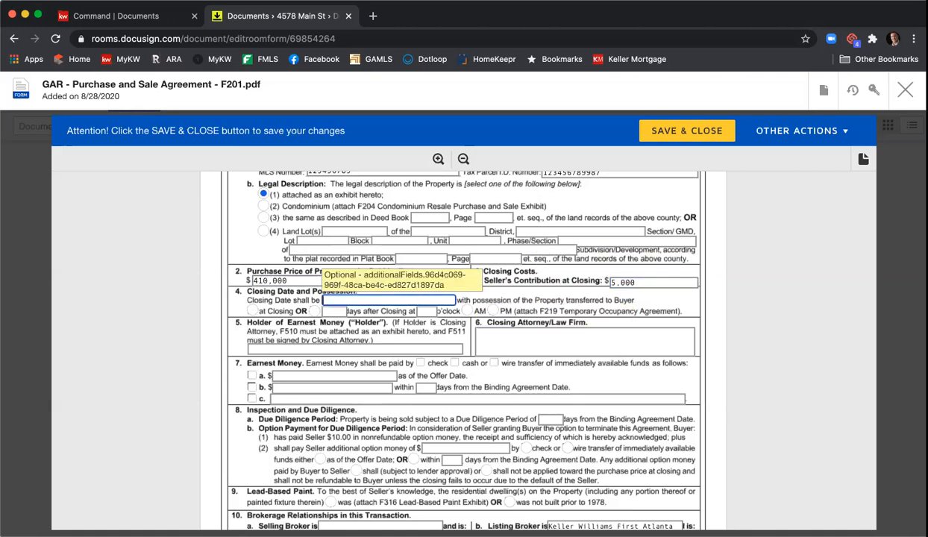
text(8, 2020)
click(252, 310)
Step: Set holder KWFA, closing attorney C&B, and earnest money 4,150 due within 3 days
click(308, 349)
text(KWFA)
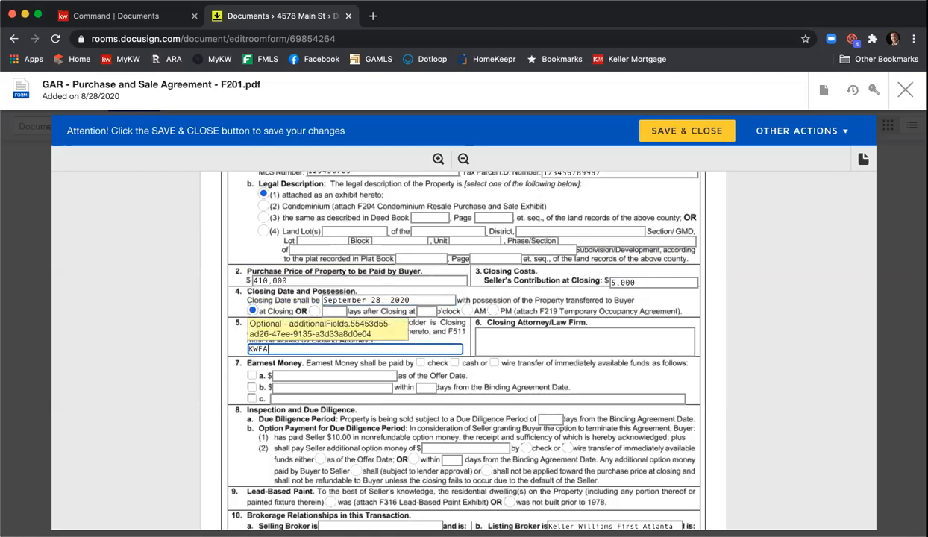
key(Tab)
text(C&B)
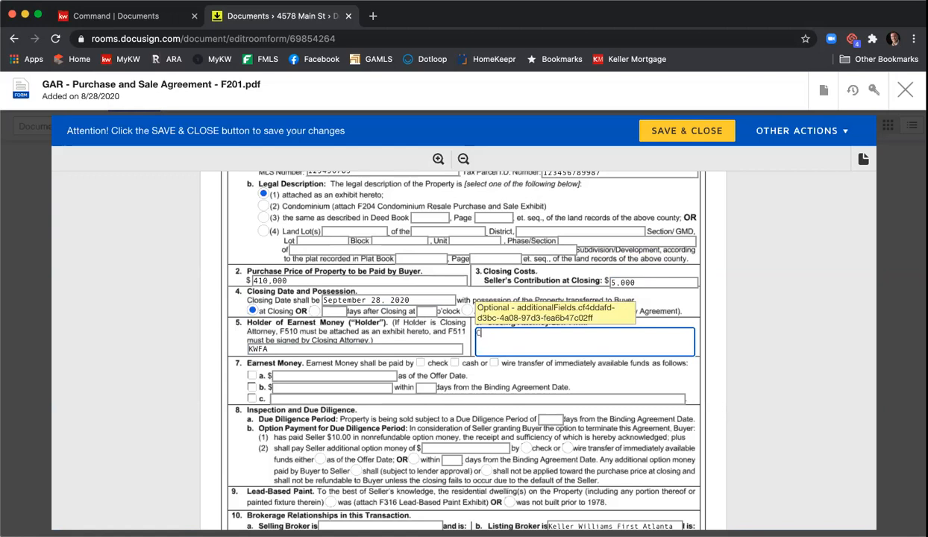
click(252, 387)
click(294, 388)
text(4150)
key(BackSpace)
key(BackSpace)
key(BackSpace)
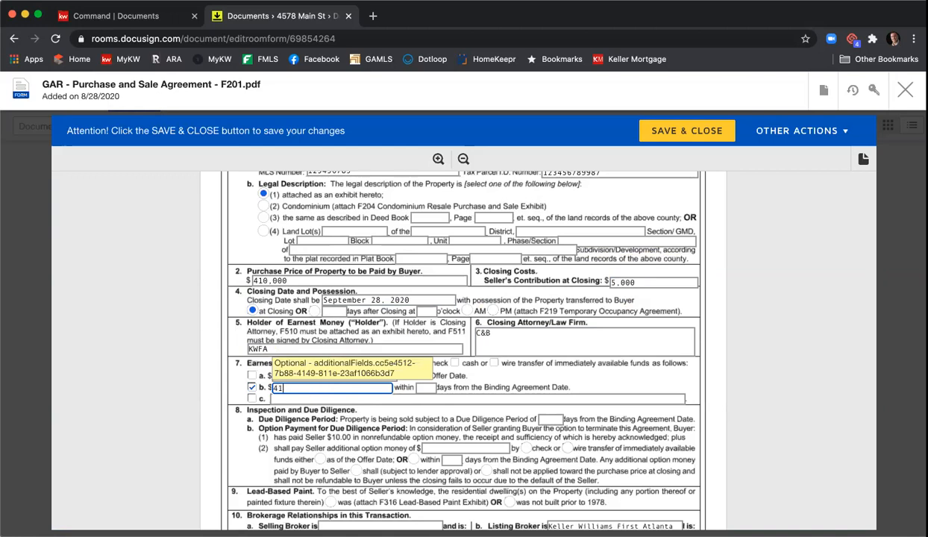
text(,150)
click(425, 387)
text(3)
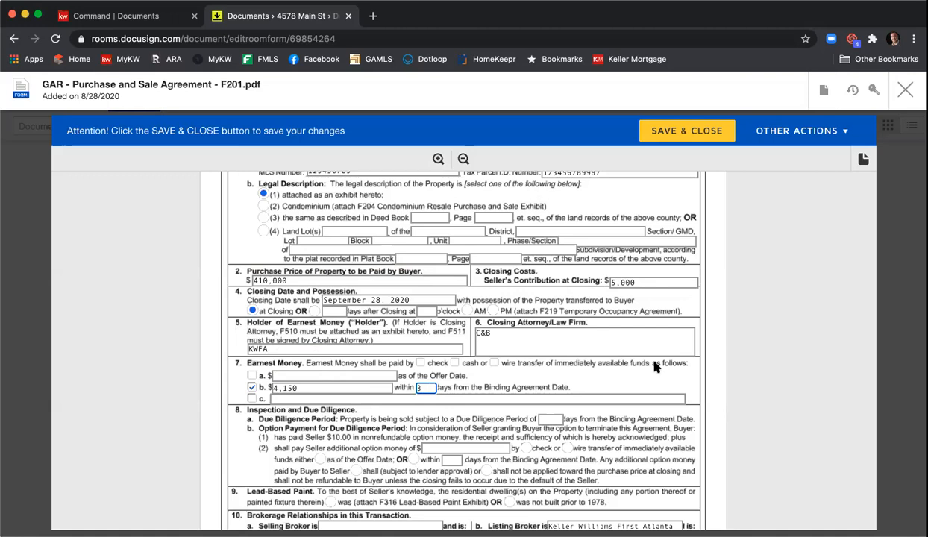
Step: Set a 10-day due diligence period, not built before 1978, and a buyer-representing selling broker
scroll(654, 366, down, 1)
click(548, 329)
text(10)
scroll(496, 328, down, 1)
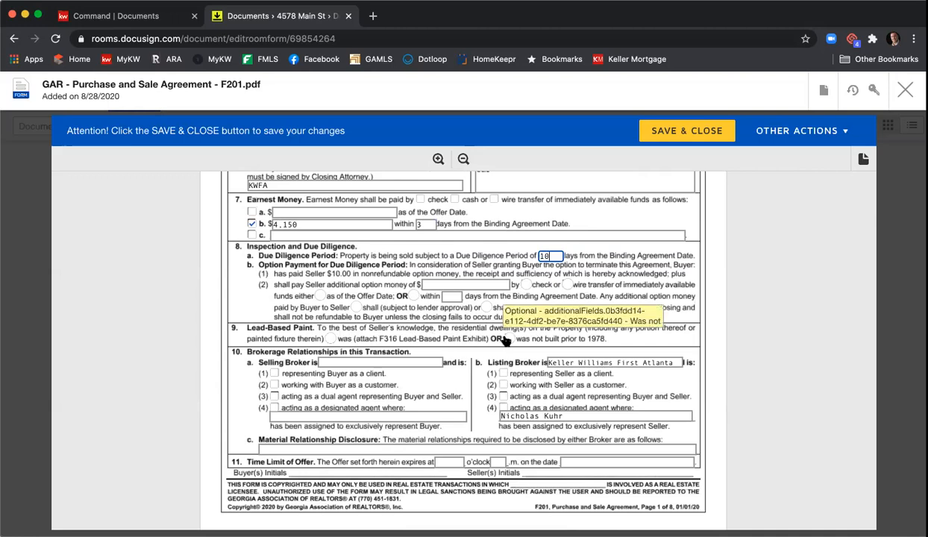
click(508, 339)
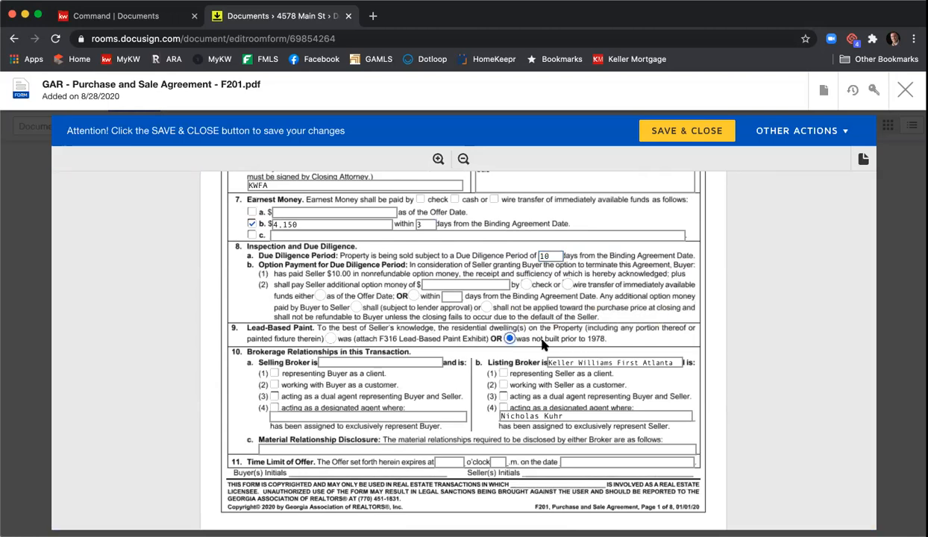
click(350, 361)
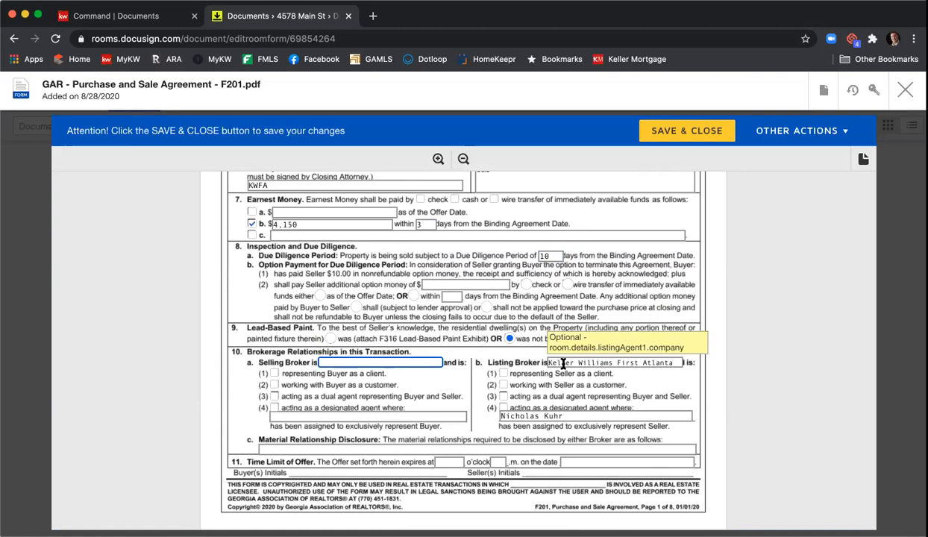
text(Harry Norman)
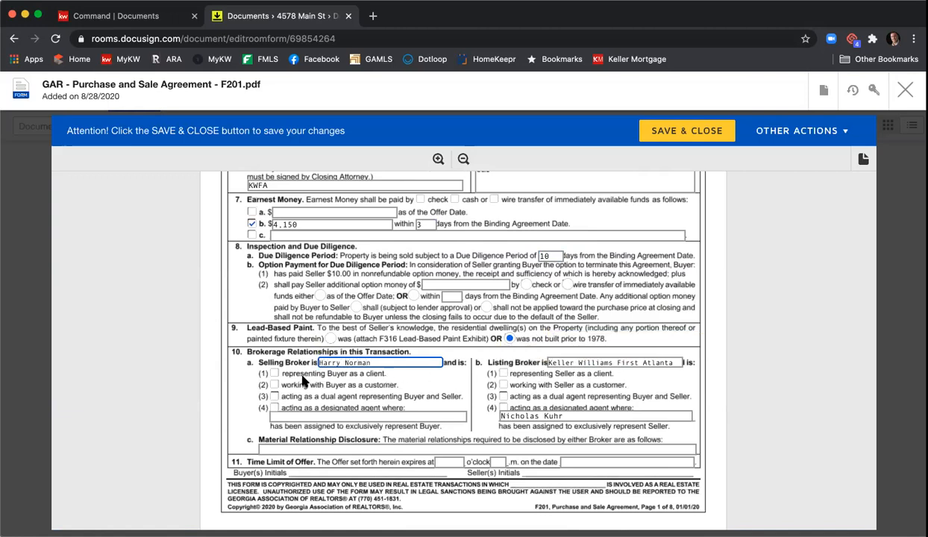
click(274, 373)
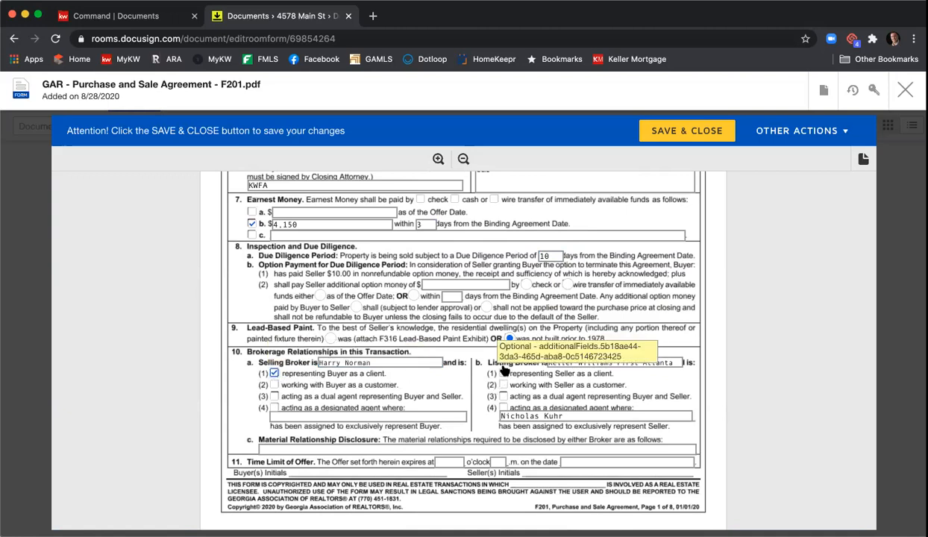
Step: Enter N/A for material relationship and set the offer to expire at 12 on August 29, 2020
scroll(504, 371, down, 1)
click(365, 408)
text(N)
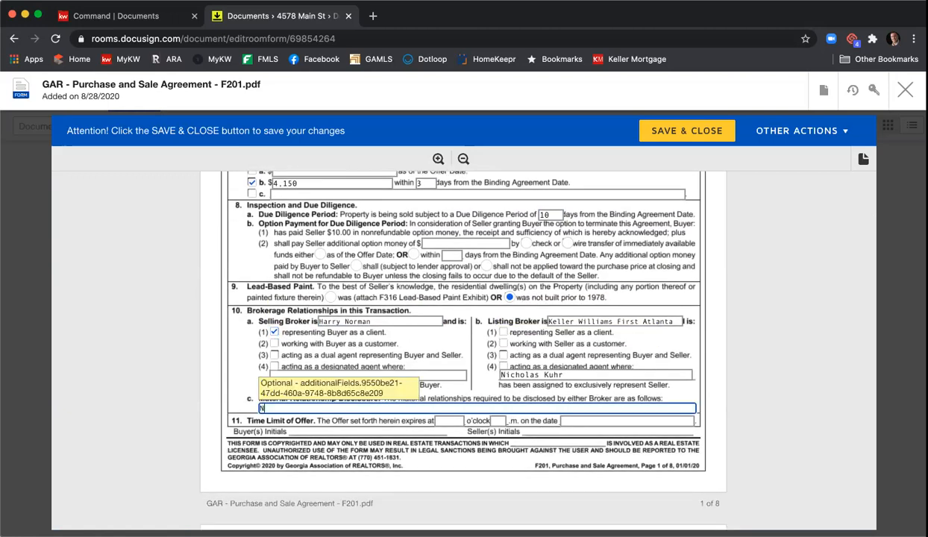
text(/A)
click(456, 421)
text(12)
key(Tab)
text(9)
key(Tab)
text(August 28)
key(BackSpace)
text(9, 2020)
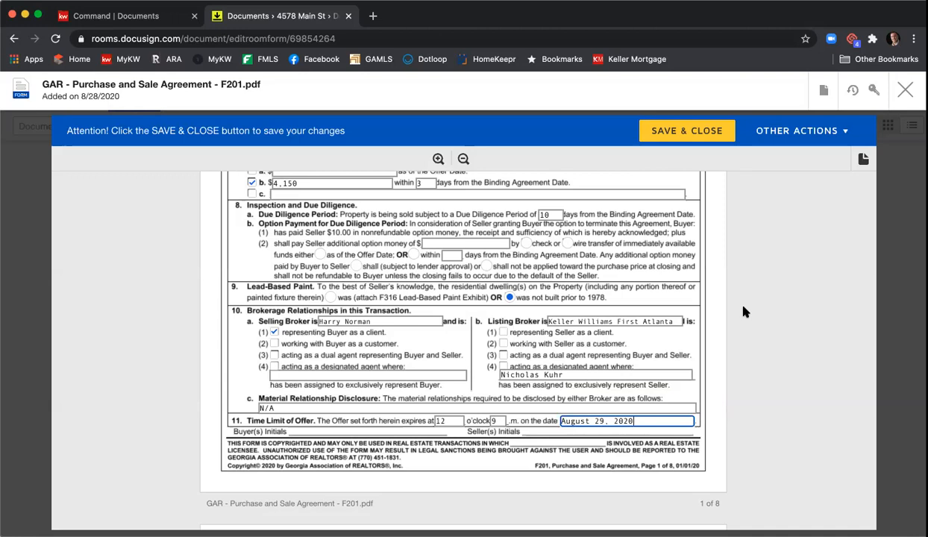
Step: Scroll from the F201 title page down to section 8, Exhibits and Addenda
scroll(733, 297, up, 3)
scroll(757, 315, up, 5)
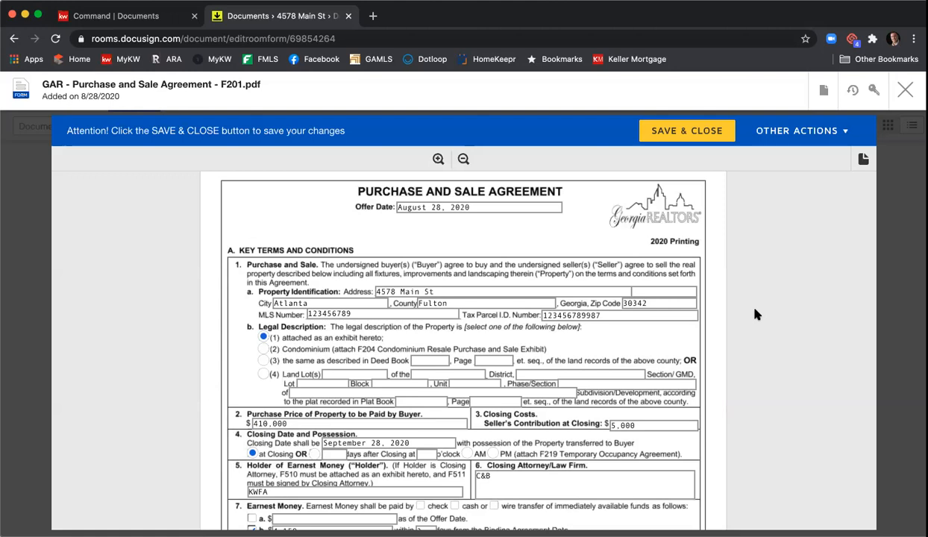
scroll(757, 315, down, 5)
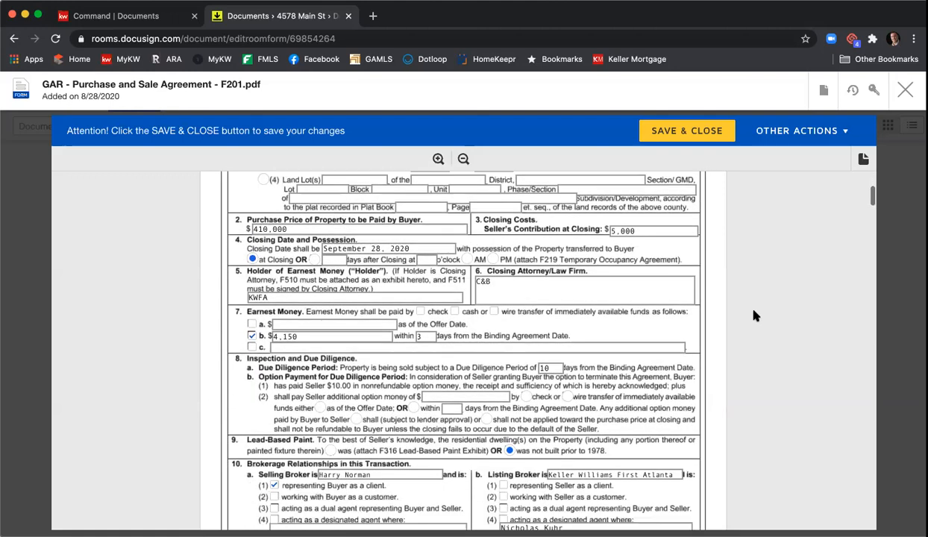
scroll(753, 316, down, 2)
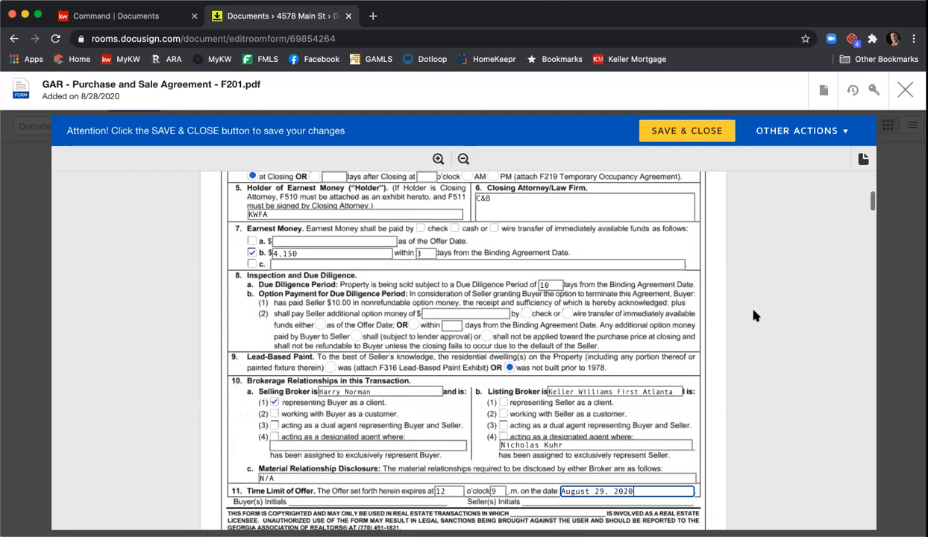
scroll(753, 316, down, 8)
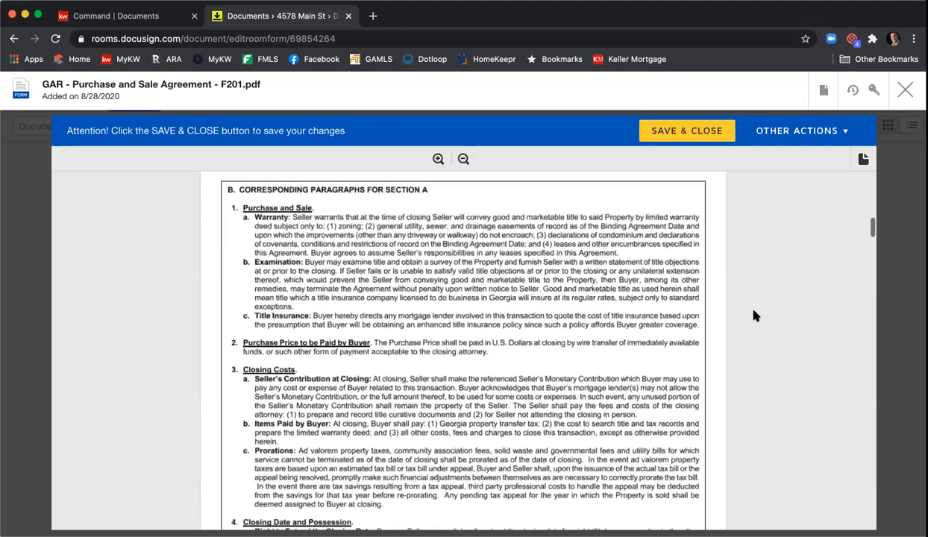
scroll(754, 316, down, 6)
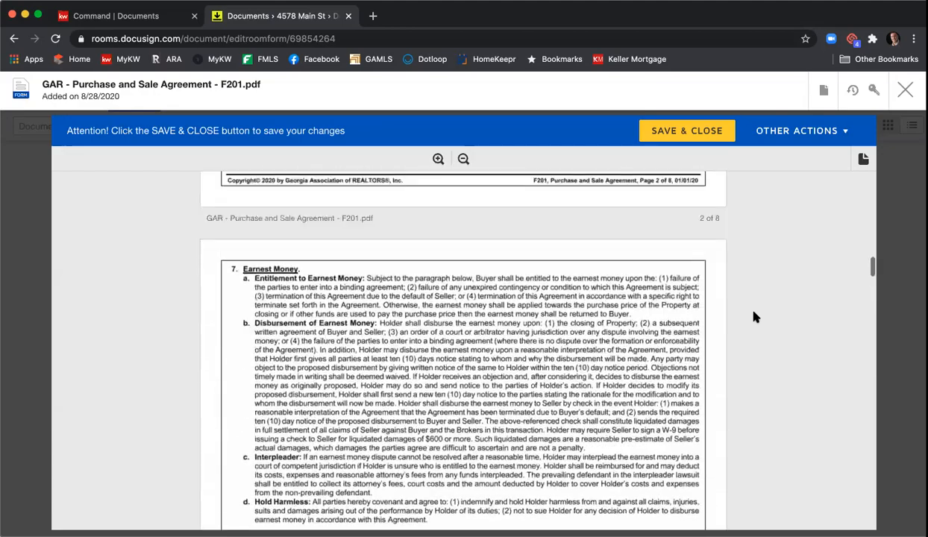
scroll(754, 317, down, 6)
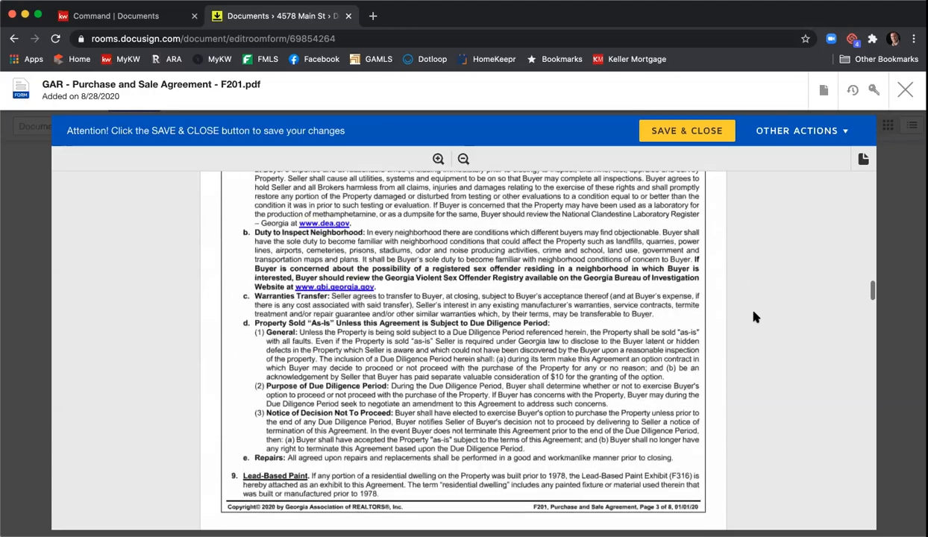
scroll(754, 318, down, 6)
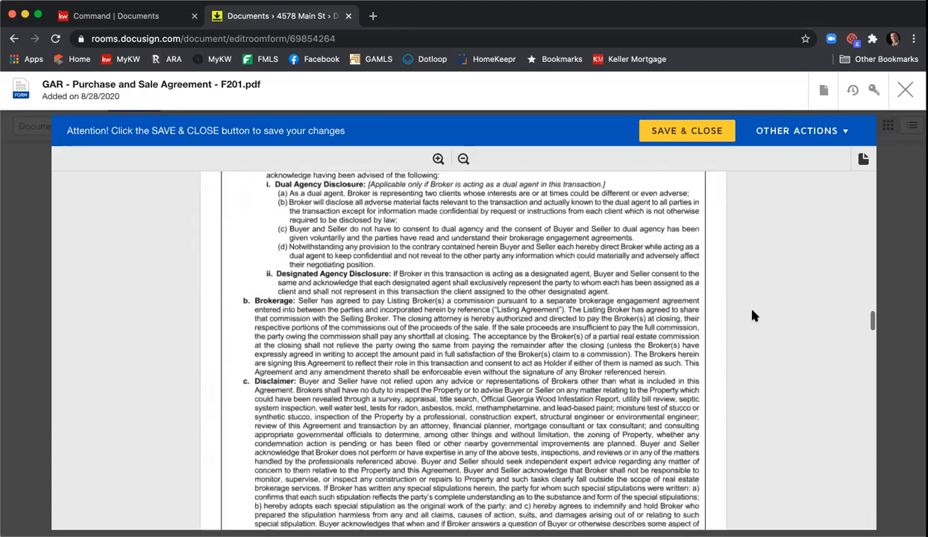
scroll(741, 315, down, 5)
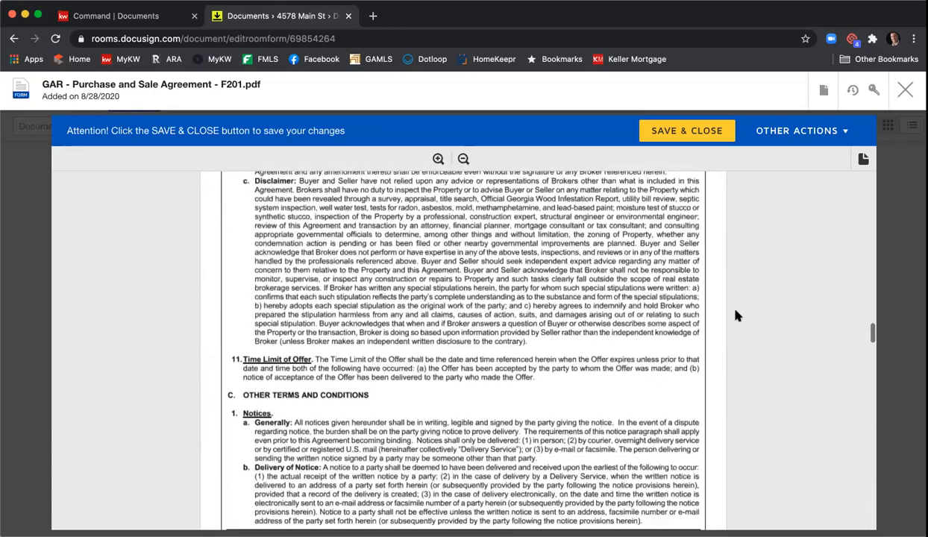
scroll(737, 316, down, 6)
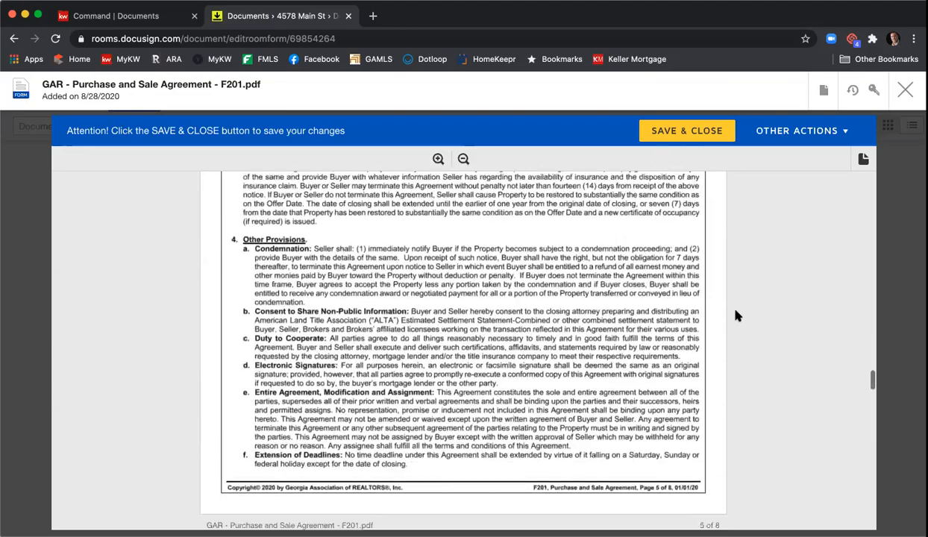
scroll(737, 316, down, 6)
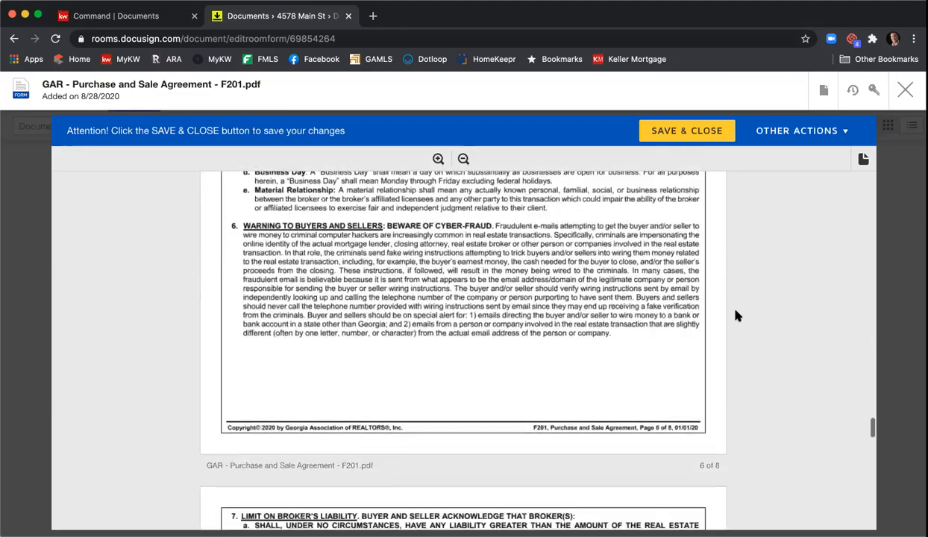
scroll(735, 315, down, 3)
scroll(717, 321, up, 3)
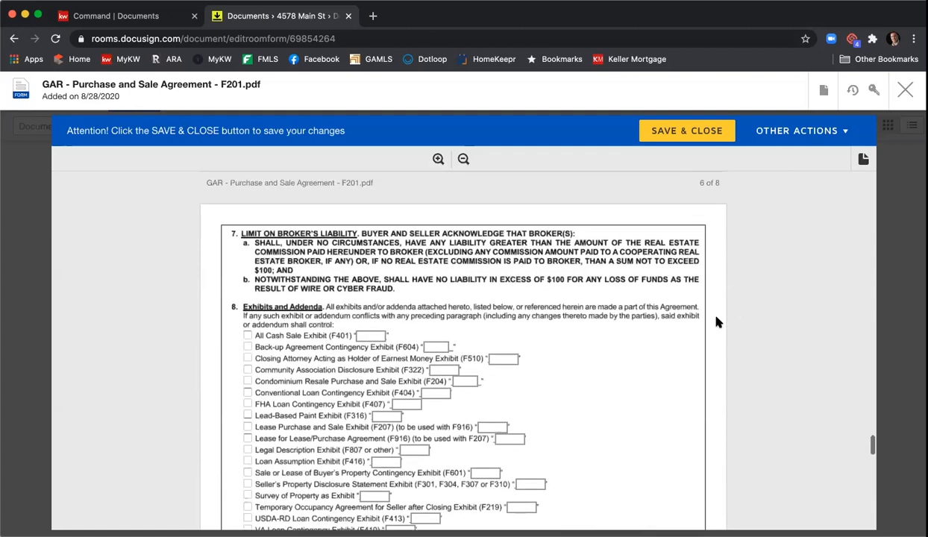
scroll(714, 319, down, 3)
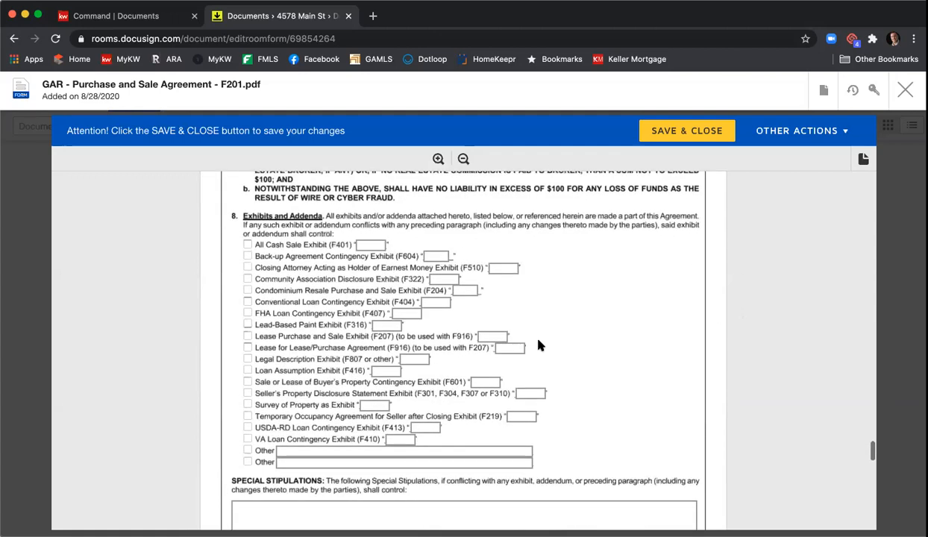
Step: Letter Seller's Property Disclosure A, Community Association Disclosure B, Legal Description C
click(247, 396)
click(520, 393)
text(A)
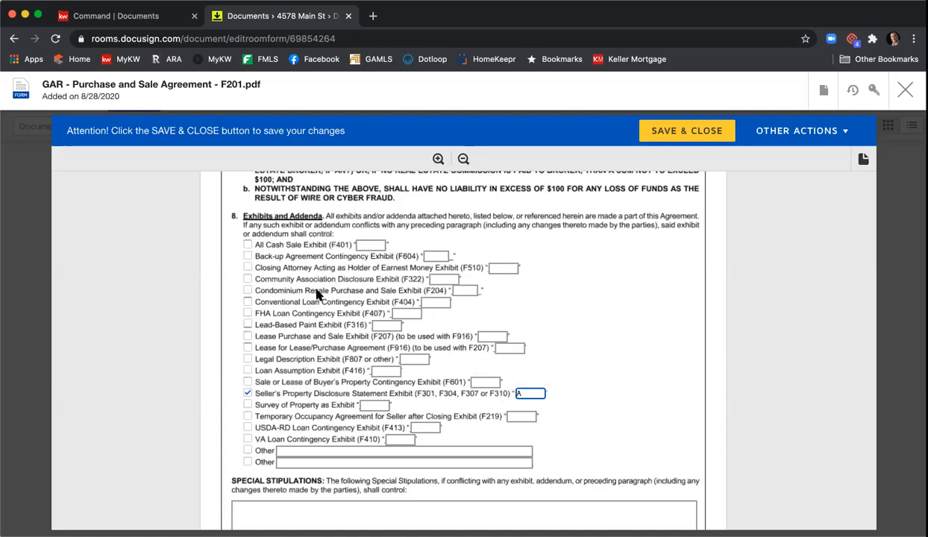
click(248, 279)
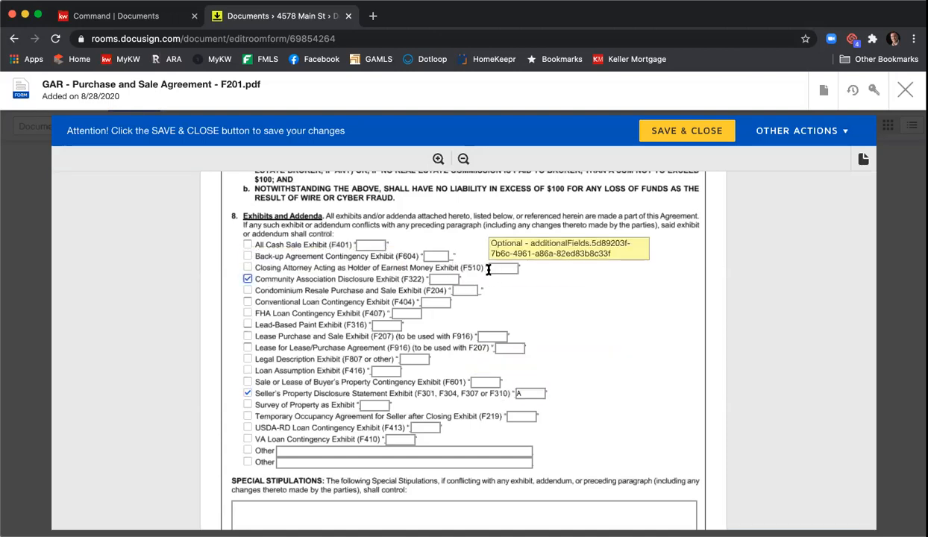
click(436, 278)
text(B)
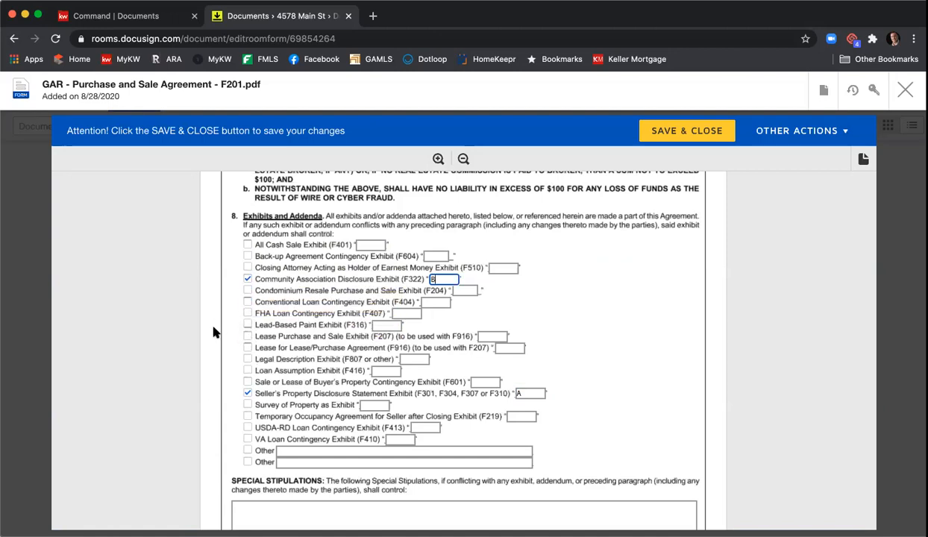
click(248, 359)
click(414, 359)
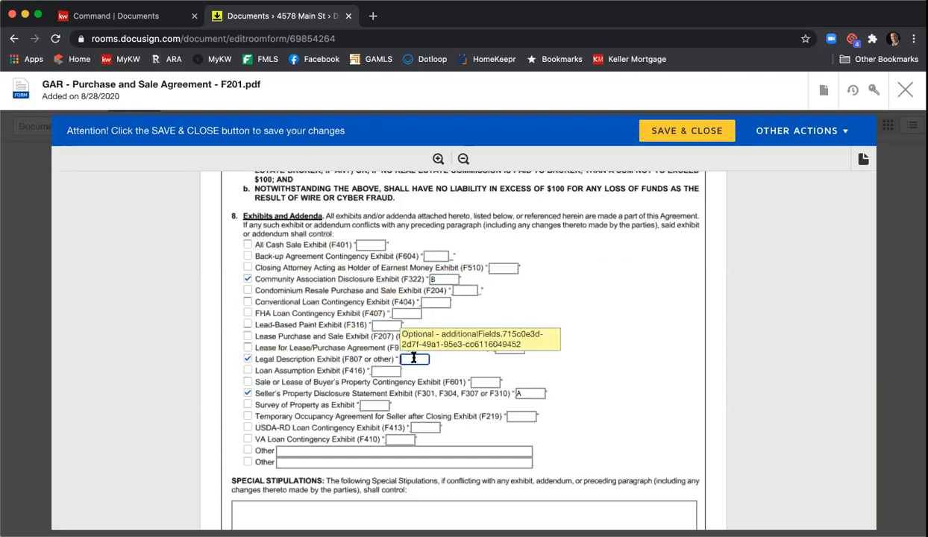
text(C)
scroll(358, 365, down, 3)
click(351, 373)
scroll(351, 372, down, 2)
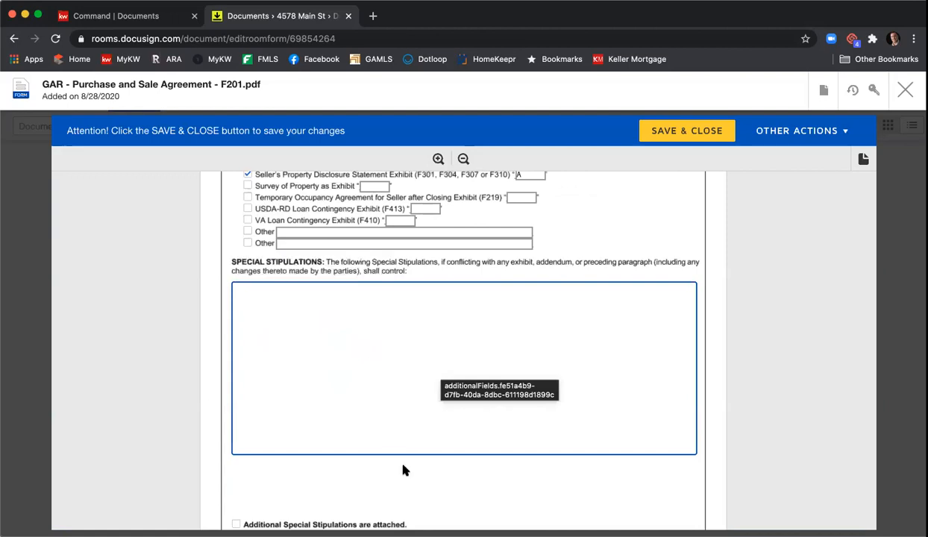
Step: Enter five placeholder 'Stips' lines in the Special Stipulations box
scroll(389, 452, down, 1)
click(501, 279)
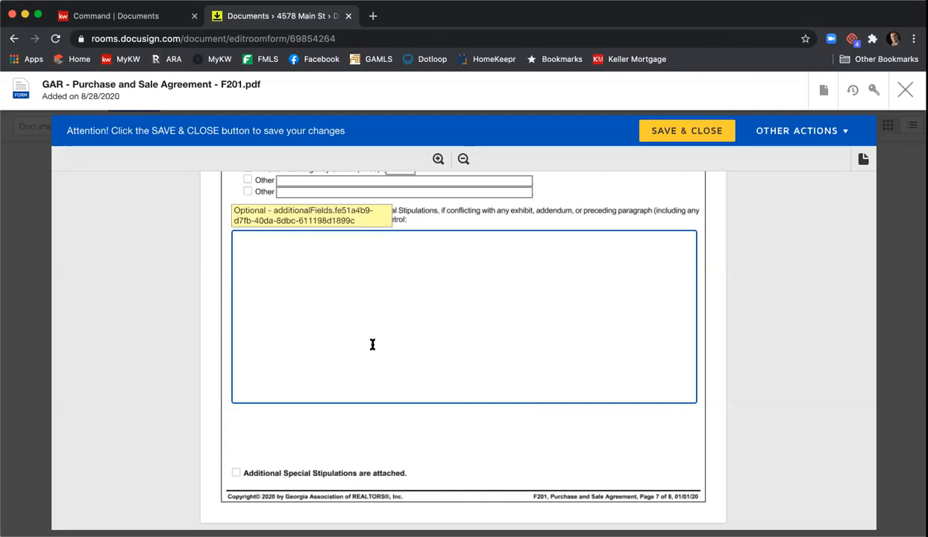
click(243, 474)
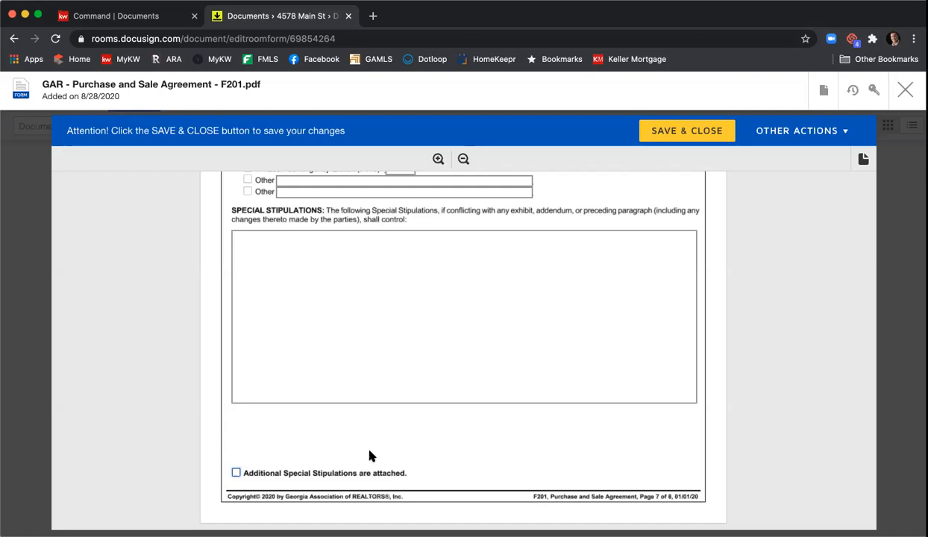
click(352, 285)
text(St)
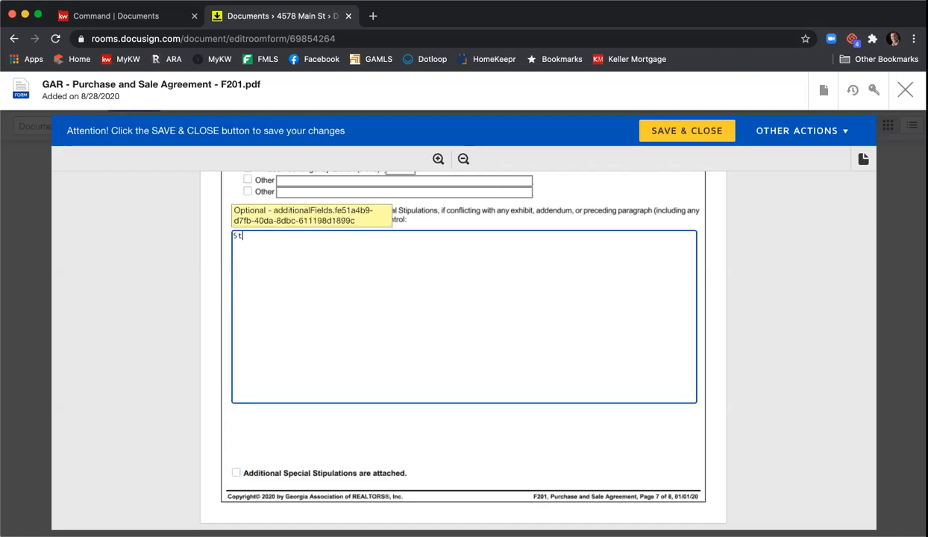
text(ips  Stips)
key(Return)
text(Stips)
key(Return)
text(St)
text(Stips)
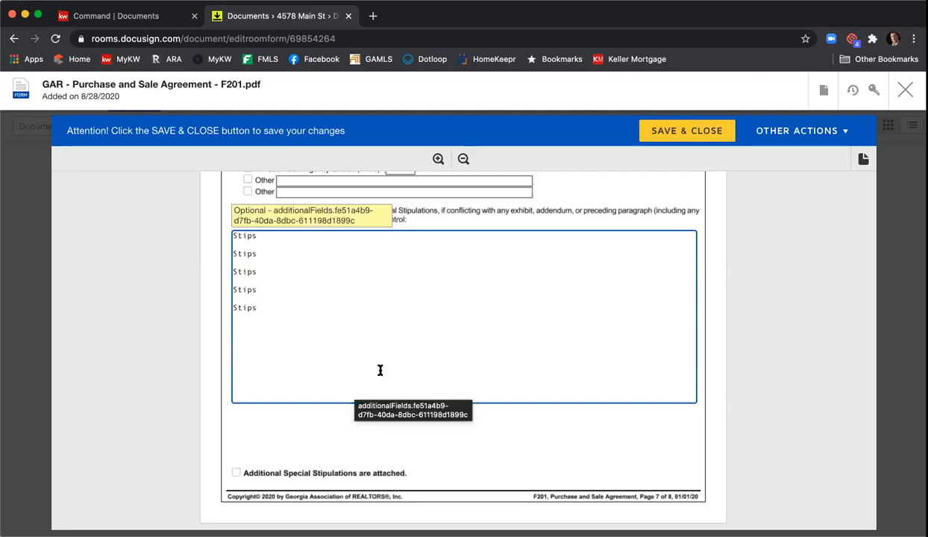
Step: Scroll down to page 8's buyer and seller acceptance section
scroll(493, 321, down, 5)
scroll(503, 317, down, 2)
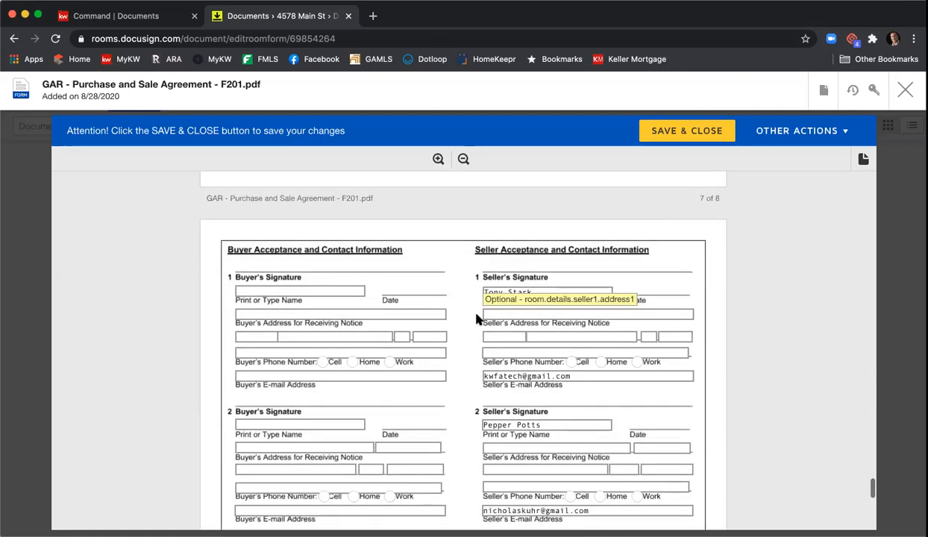
scroll(751, 306, down, 2)
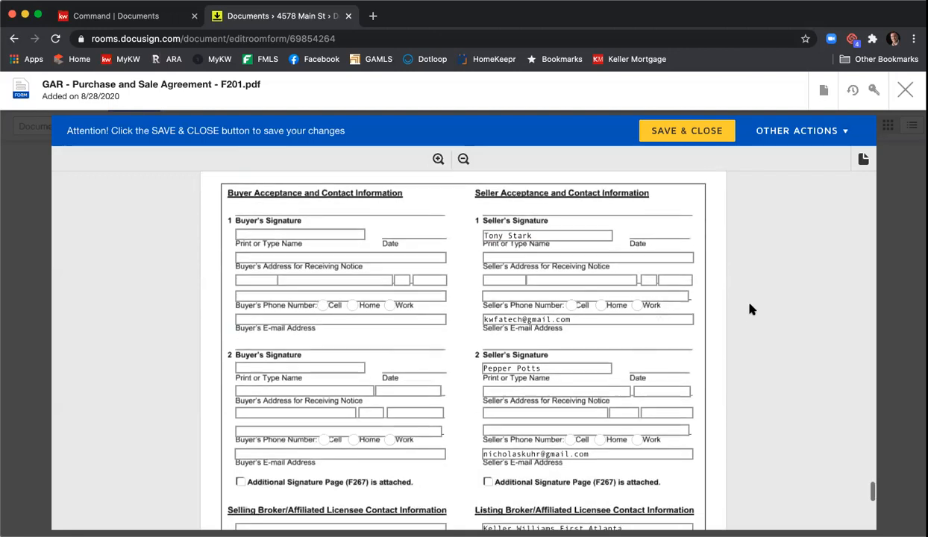
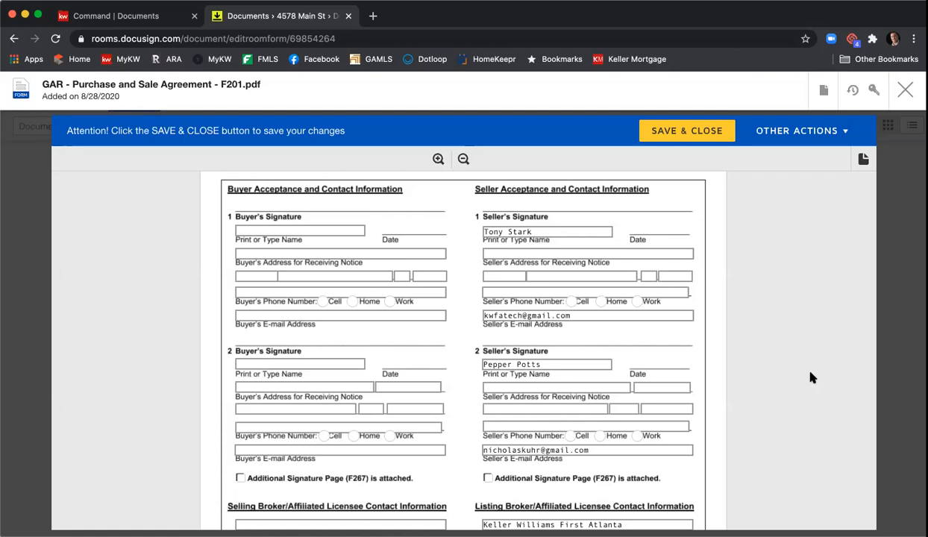
Step: Enter the listing broker's GA license number, the licensee fax number and 'Atlanta' as REALTOR® membership
scroll(821, 286, down, 4)
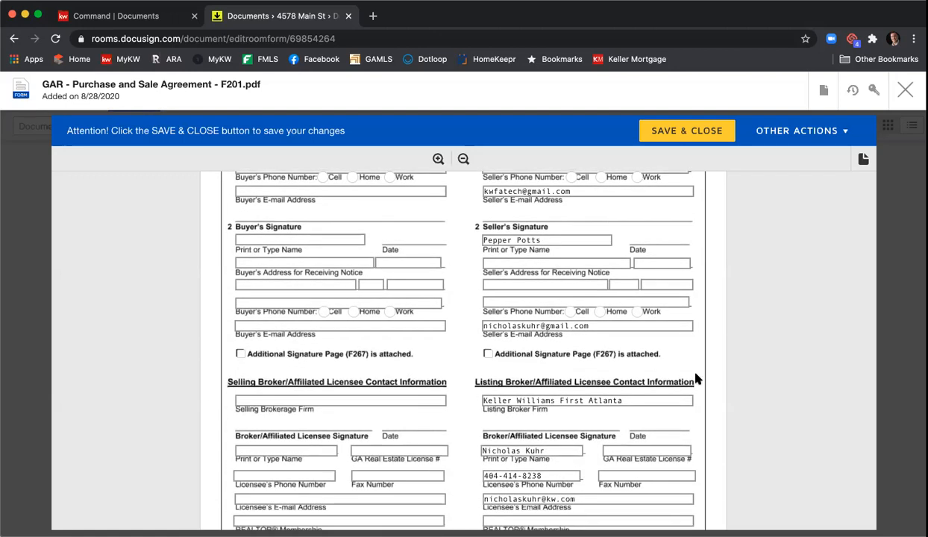
scroll(737, 362, down, 5)
click(654, 308)
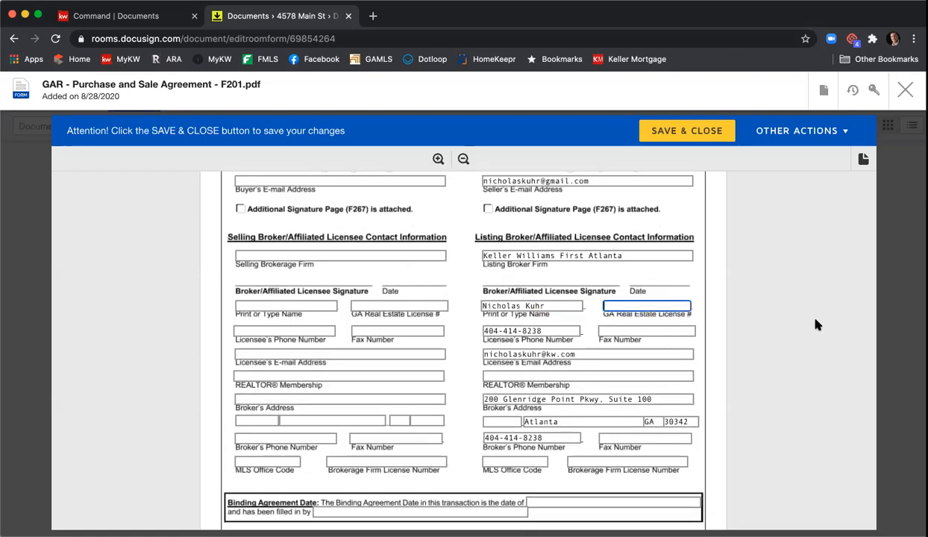
text(3798)
click(670, 326)
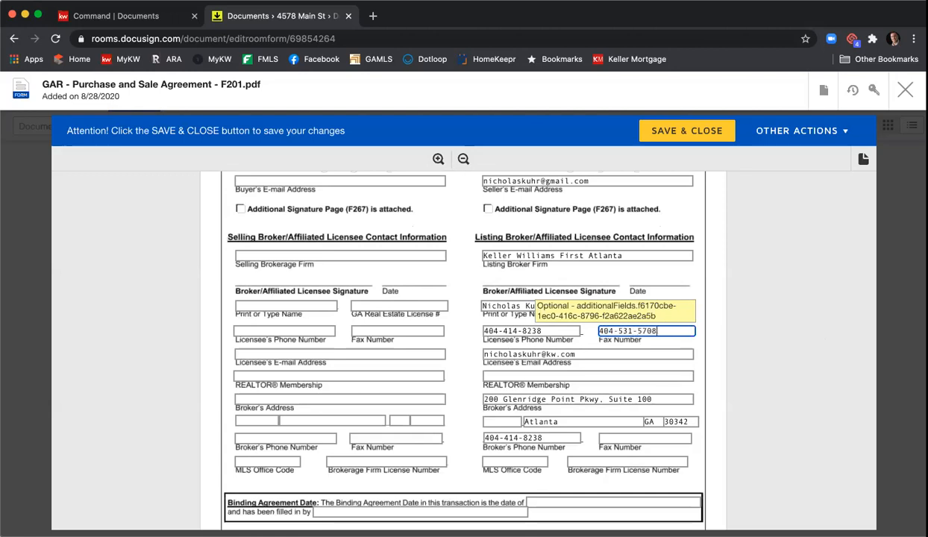
key(Tab)
text(Atlanta)
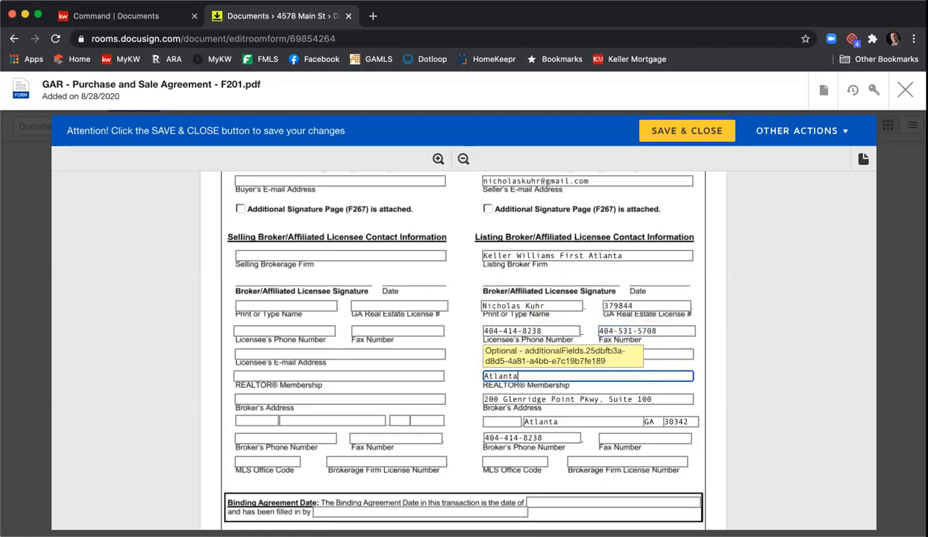
Step: Add the broker fax number, MLS office code KWAFA01 and firm license H-33313, then save and close
click(654, 440)
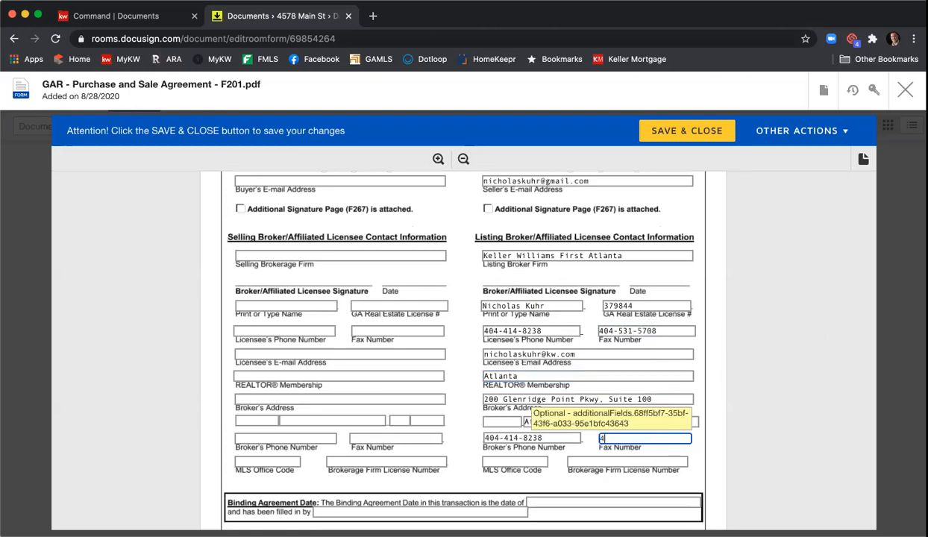
key(Tab)
text(KWA)
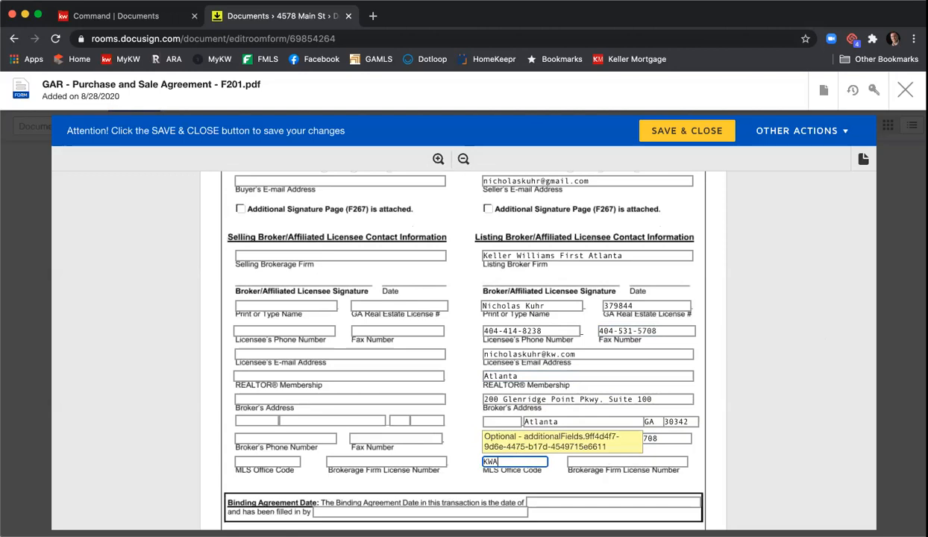
text(FA01)
key(Tab)
text(H-33313)
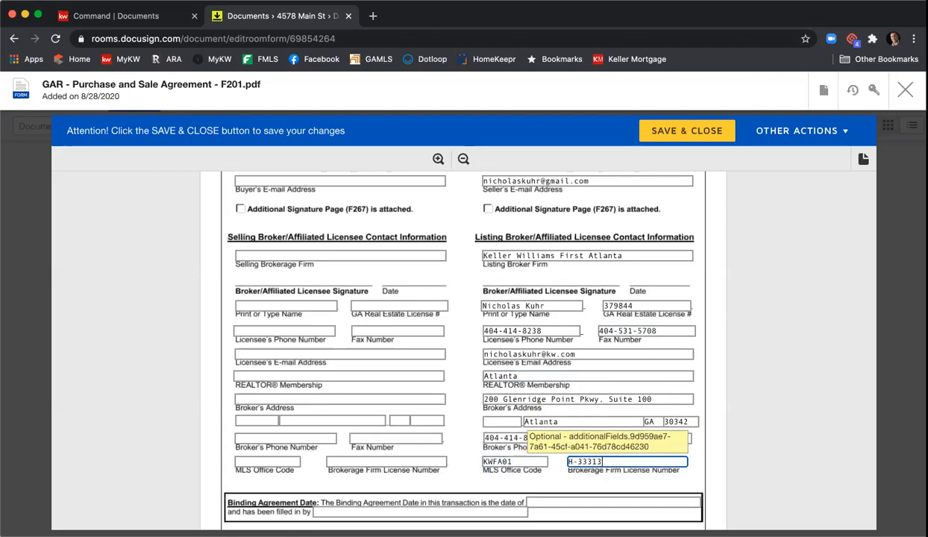
scroll(786, 423, down, 1)
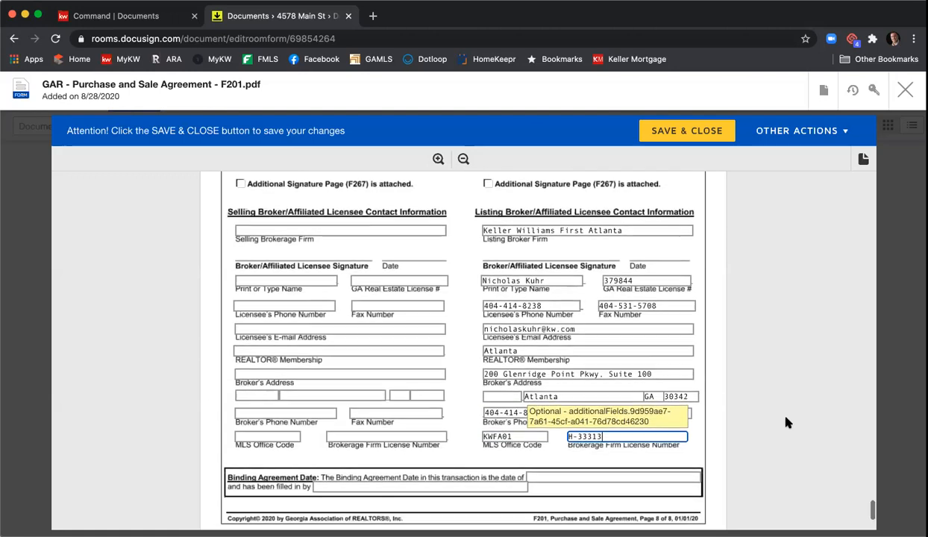
click(713, 450)
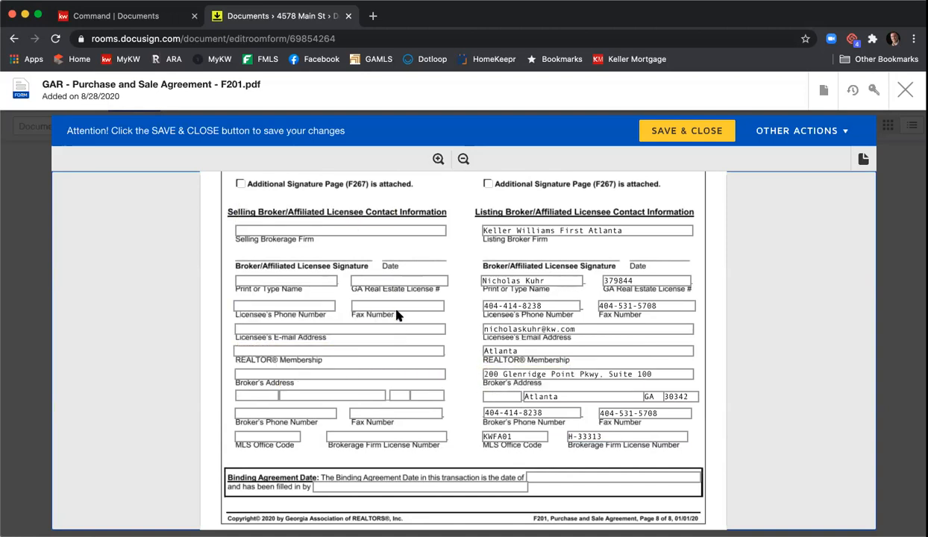
click(687, 133)
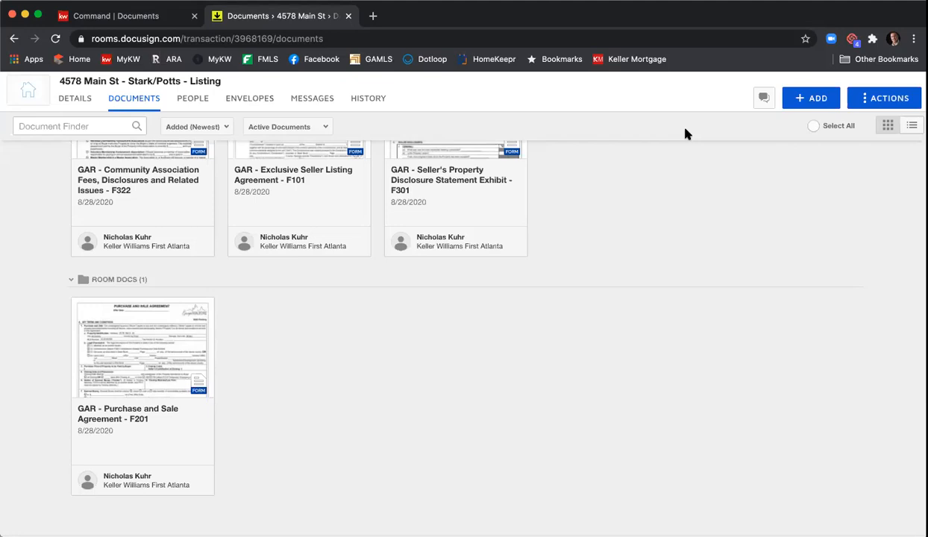
Step: Tick and untick the Community Association Fees form, then go to the room's Envelopes section
scroll(627, 219, up, 2)
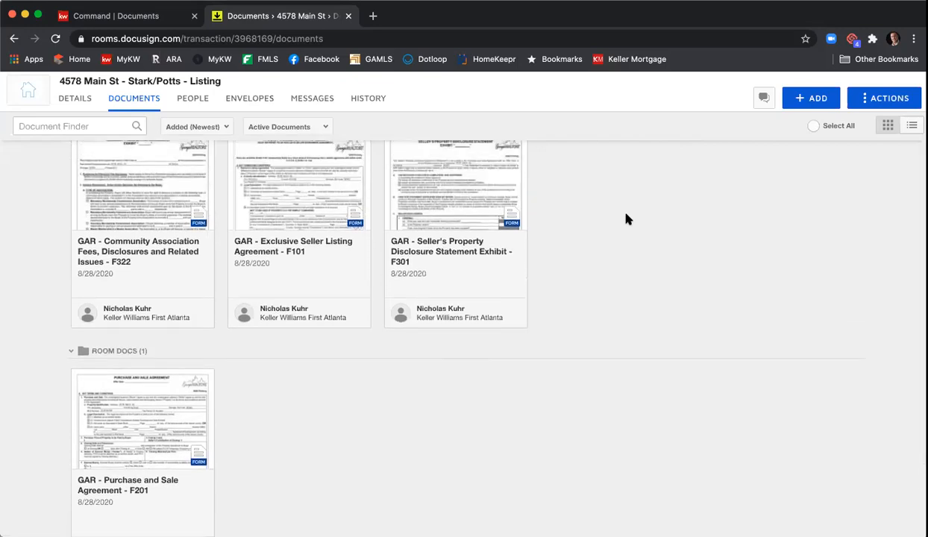
scroll(627, 219, up, 3)
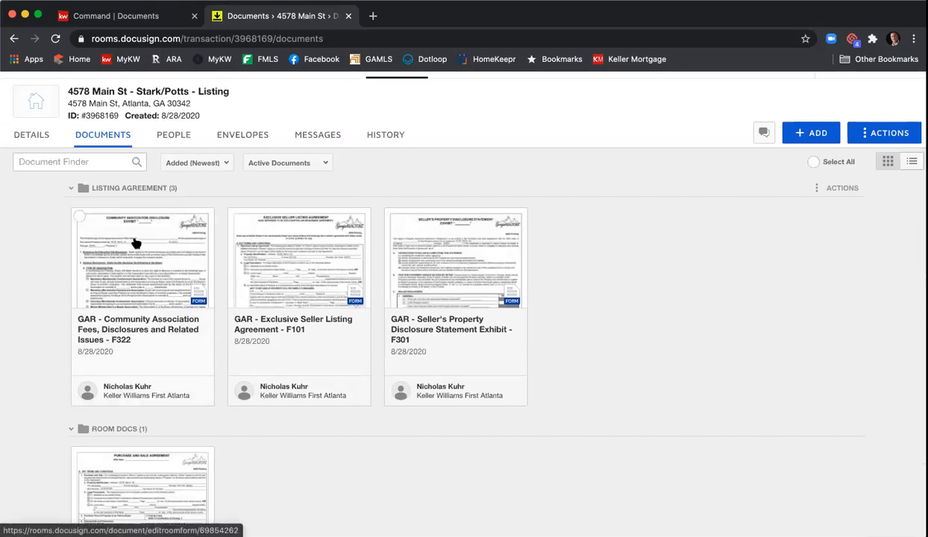
click(79, 217)
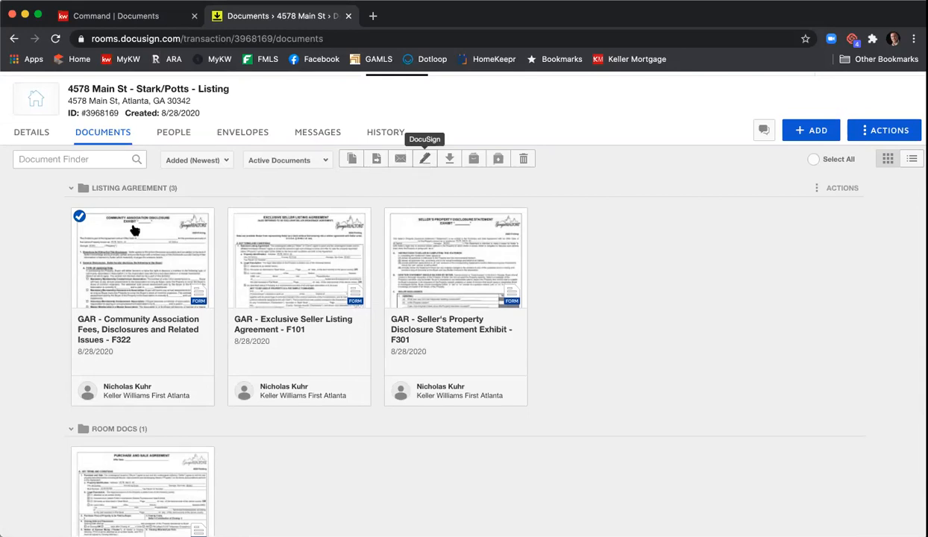
click(79, 217)
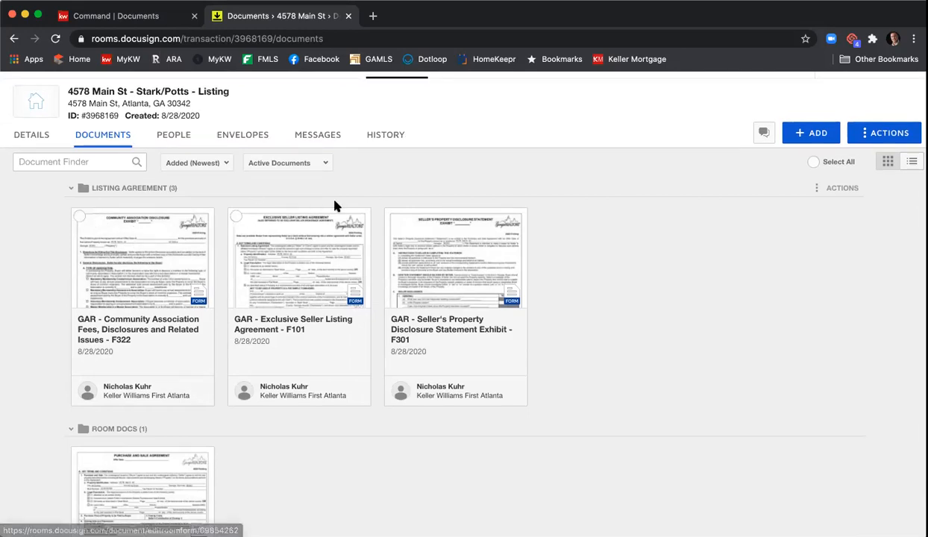
click(245, 140)
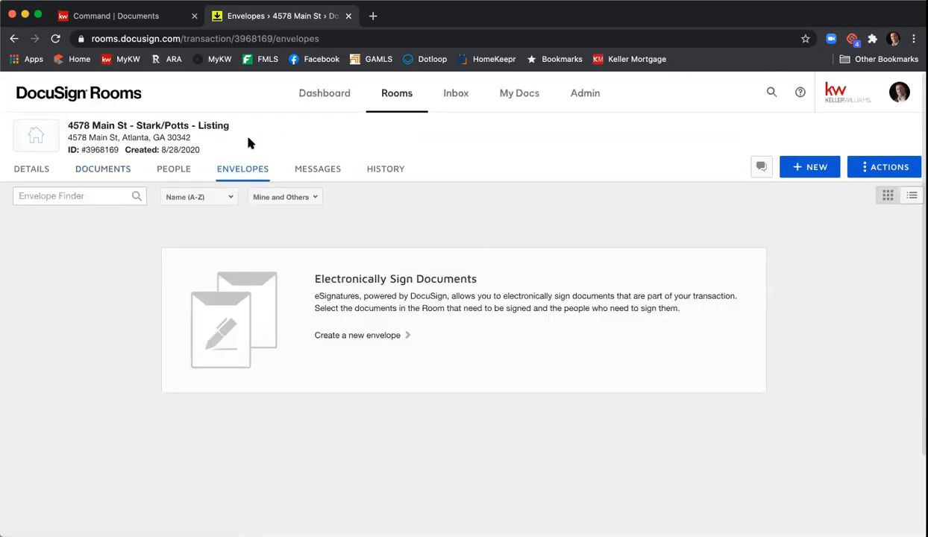
click(797, 178)
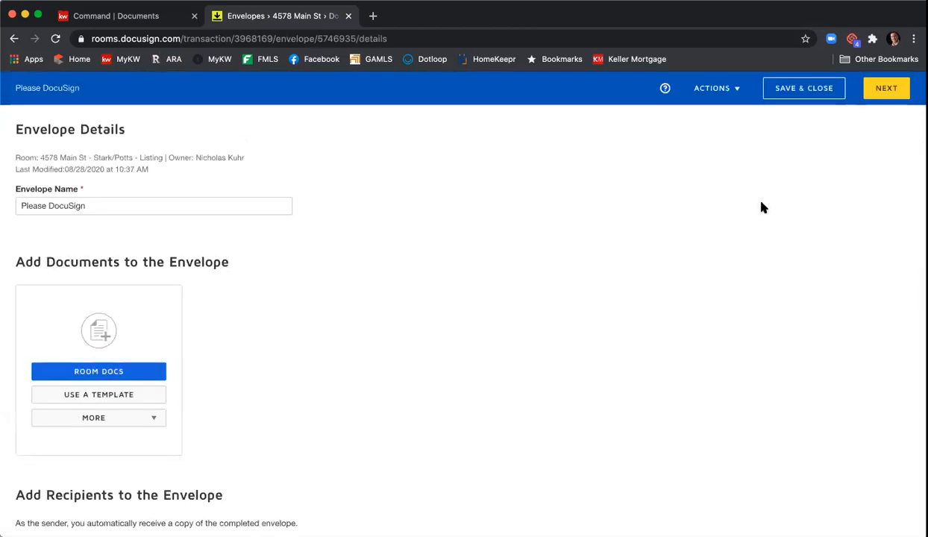
click(195, 207)
key(alt+shift+Left)
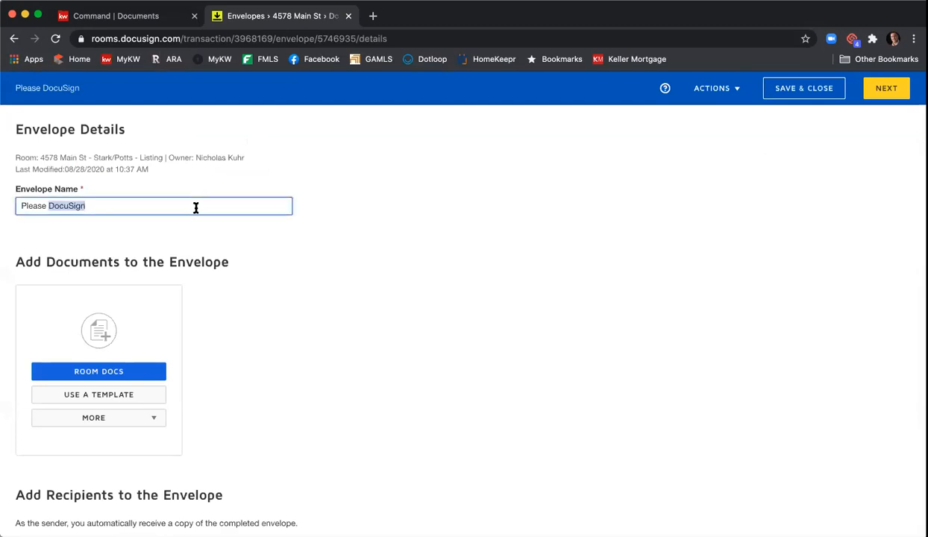
key(alt+shift+Left)
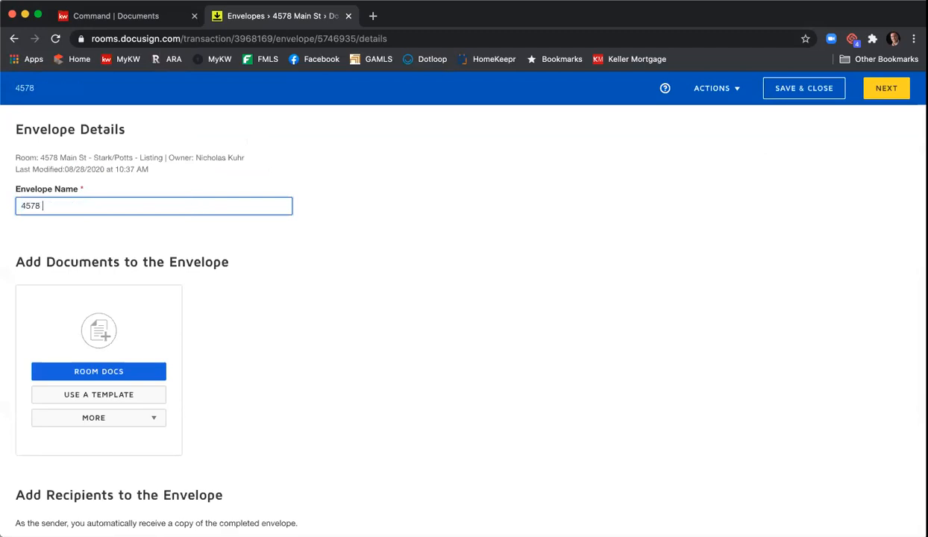
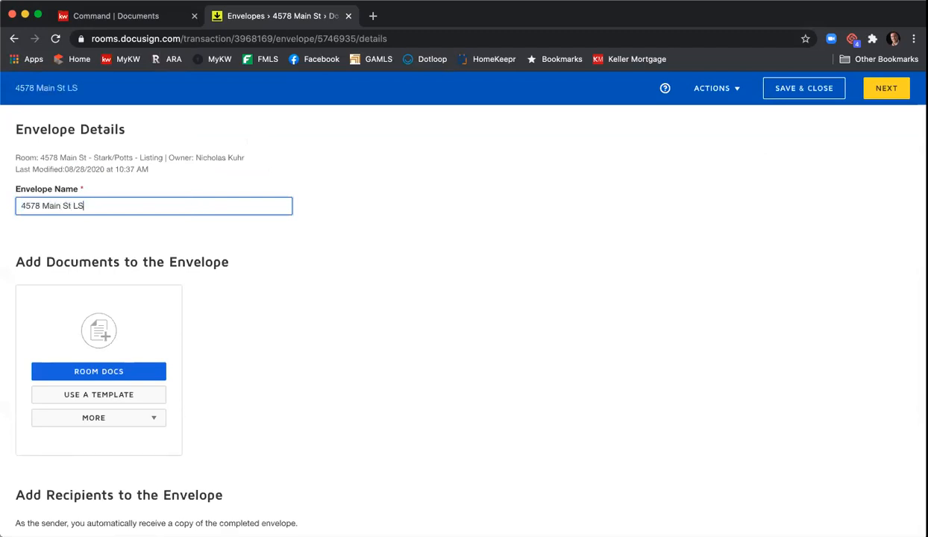
text(A & PSA)
scroll(345, 248, down, 1)
scroll(303, 231, up, 1)
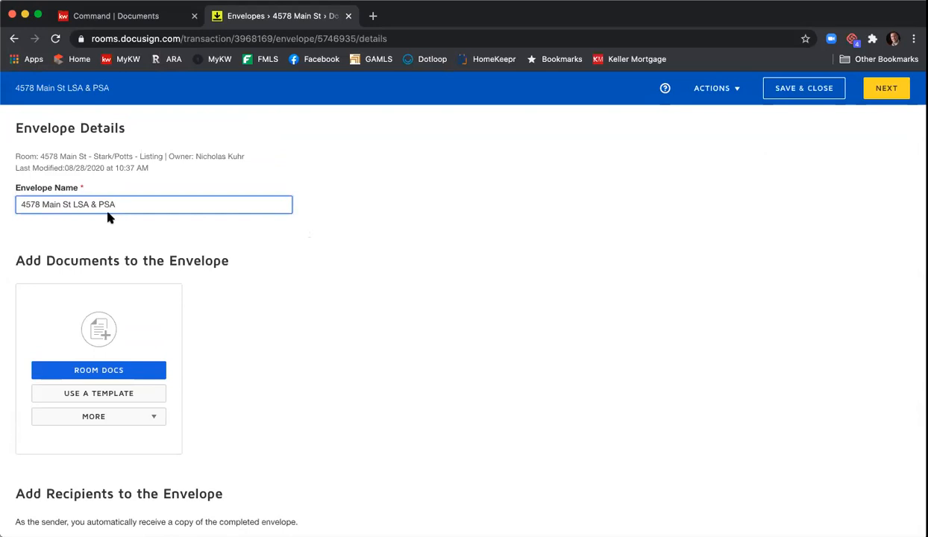
scroll(292, 243, down, 1)
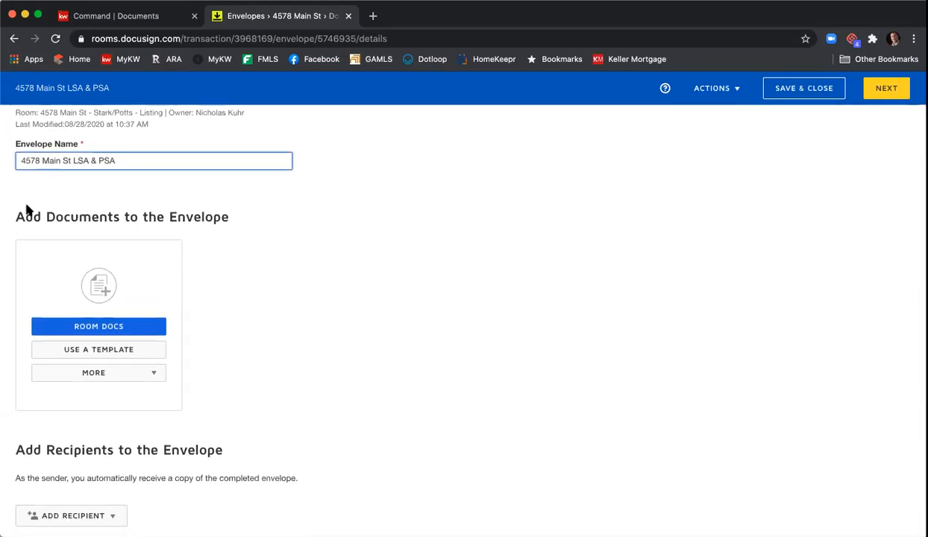
scroll(273, 262, down, 1)
scroll(224, 272, down, 1)
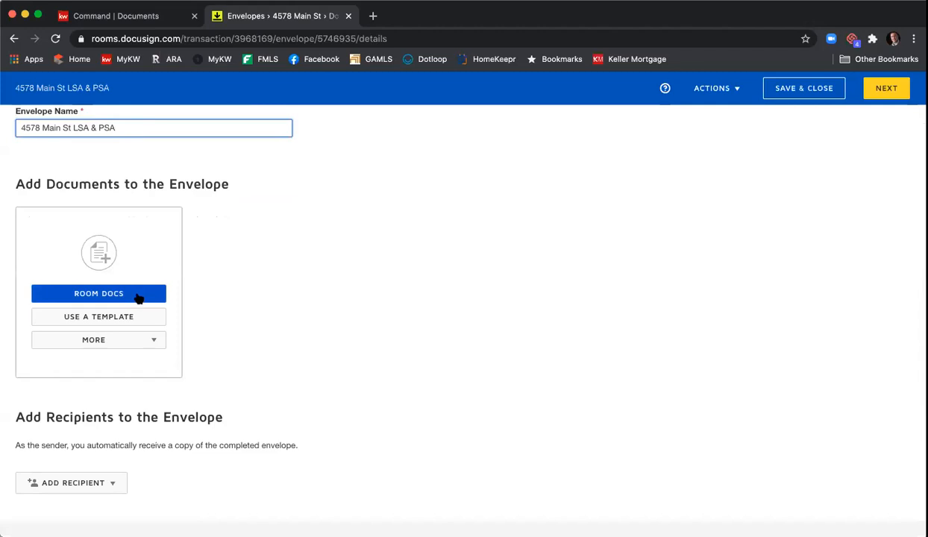
scroll(139, 298, up, 1)
Step: From Room Docs, add the Community Association Fees, Listing Agreement, Purchase and Sale Agreement and Property Disclosure forms
click(138, 298)
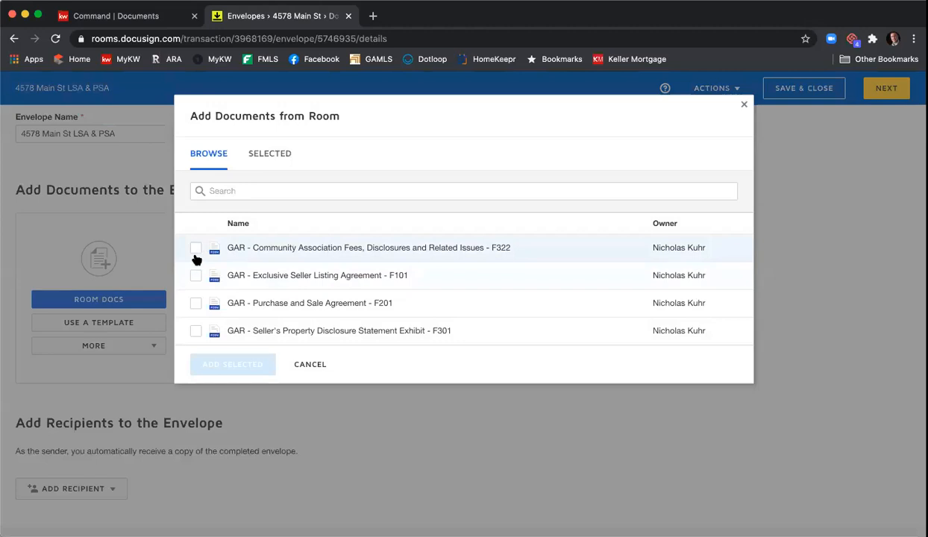
click(195, 252)
click(196, 274)
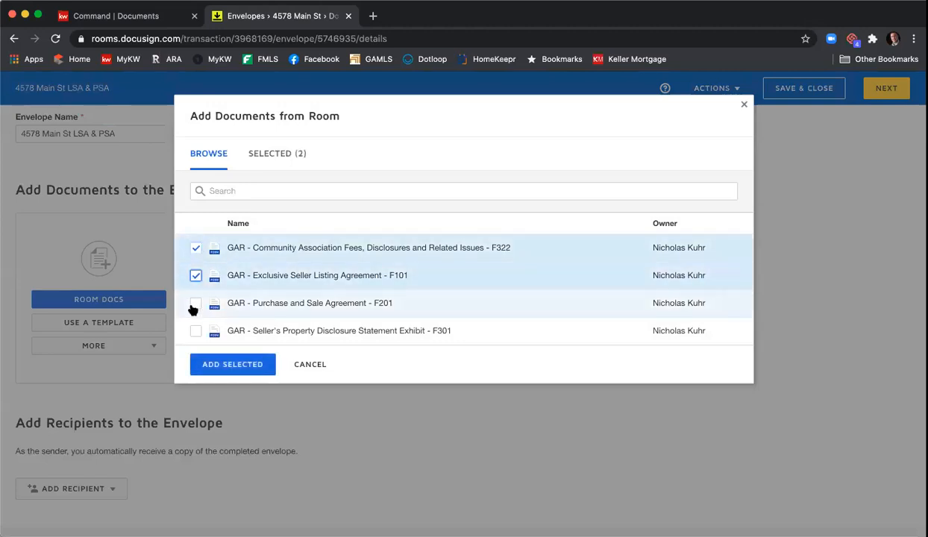
click(193, 305)
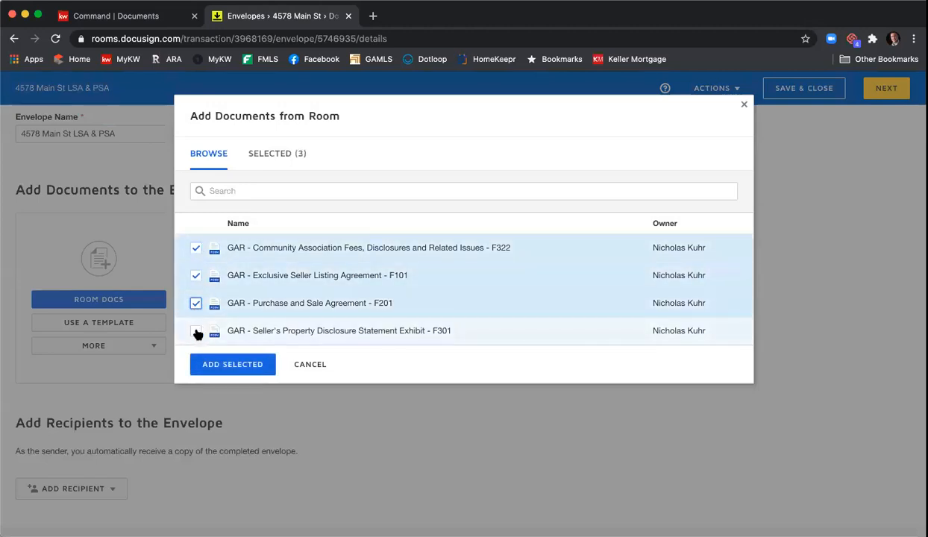
click(197, 332)
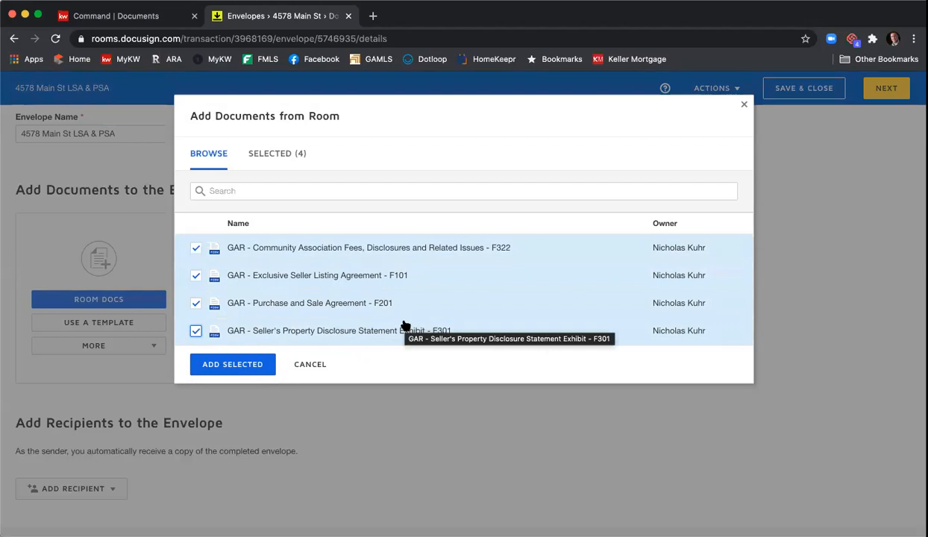
click(254, 365)
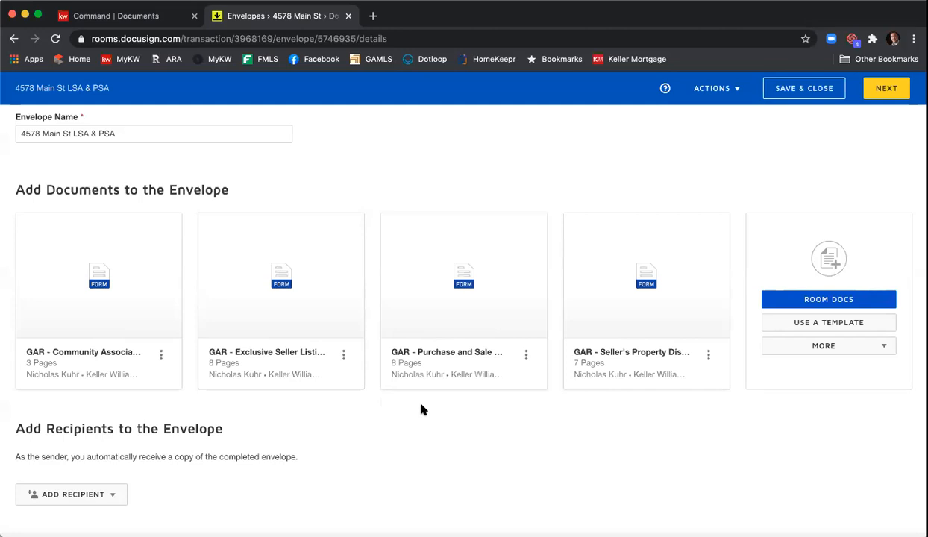
Step: Add the shared 'Seller - Wire Fraud Disclosure' and 'Seller - Affiliated Marketing Disclosure' templates to the envelope
click(876, 328)
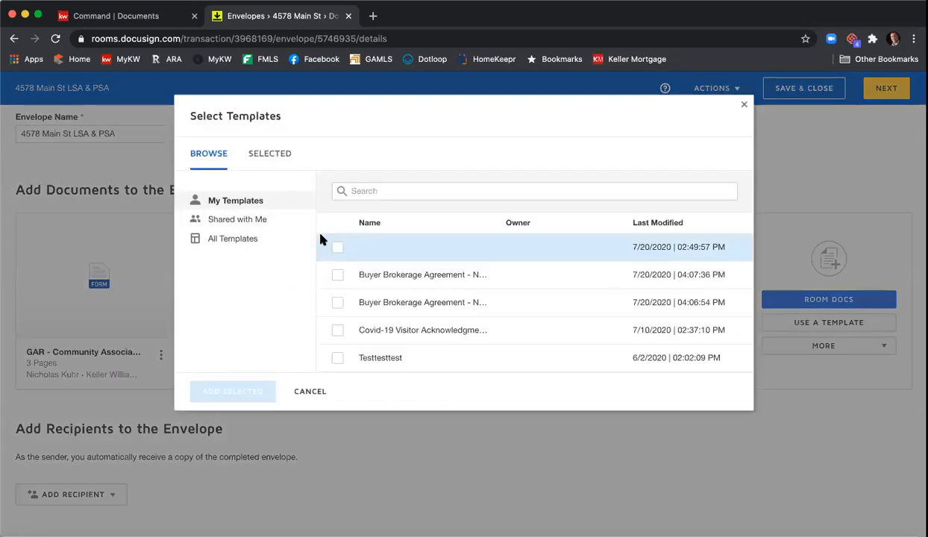
click(250, 222)
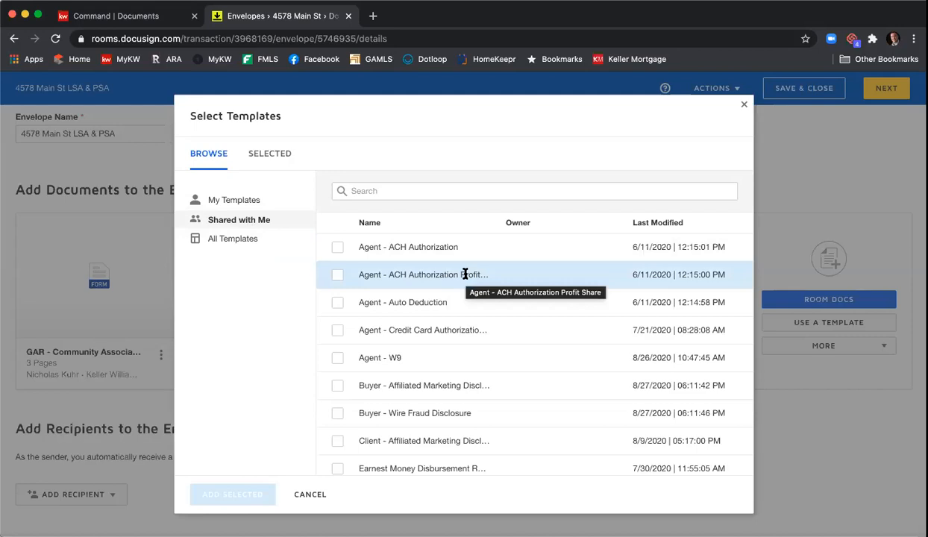
scroll(431, 330, down, 2)
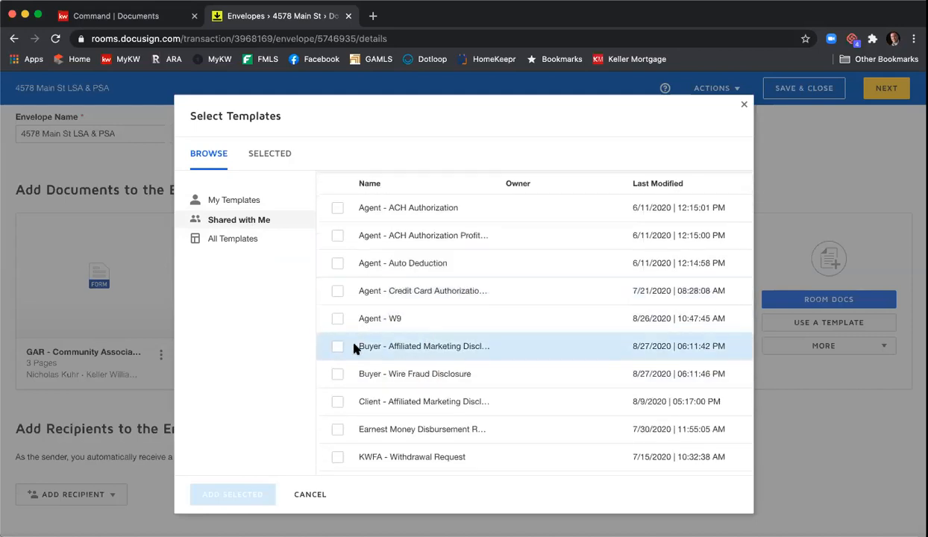
scroll(414, 333, down, 4)
scroll(416, 335, down, 4)
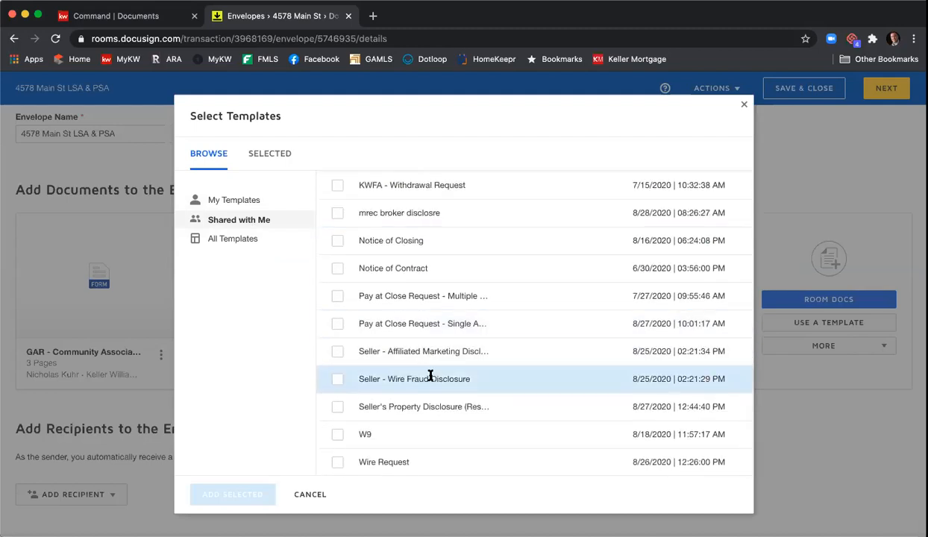
click(336, 380)
click(338, 351)
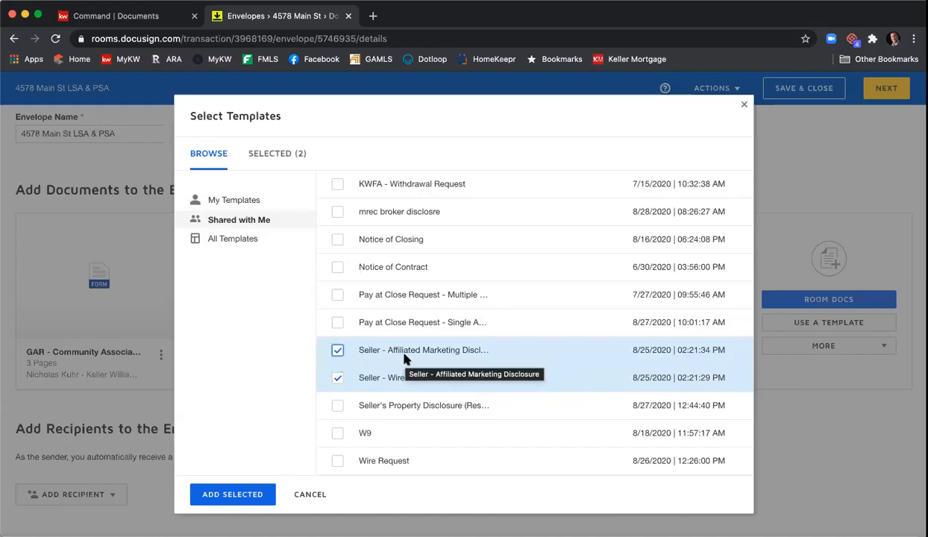
click(234, 494)
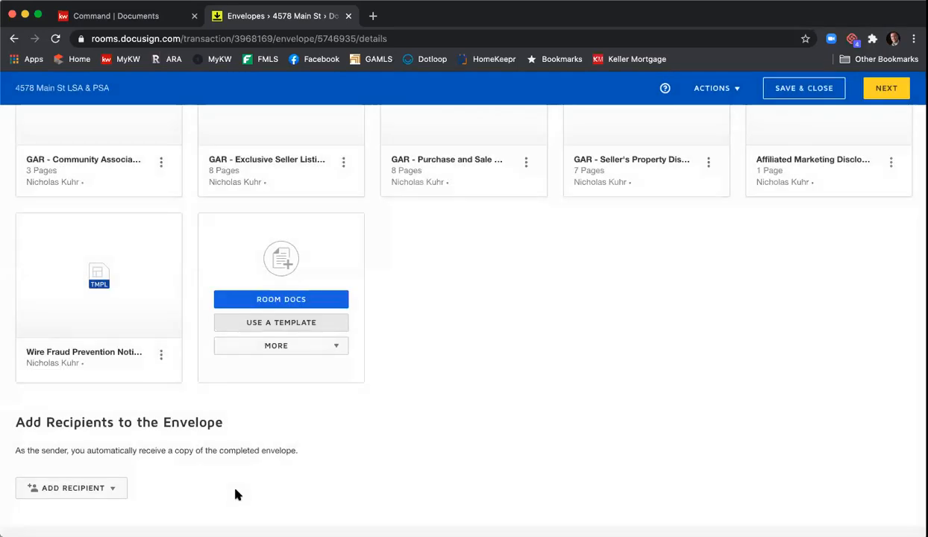
Step: Order the documents: listing agreement, property disclosure, affiliated marketing, wire fraud notice, purchase agreement last
scroll(520, 452, up, 3)
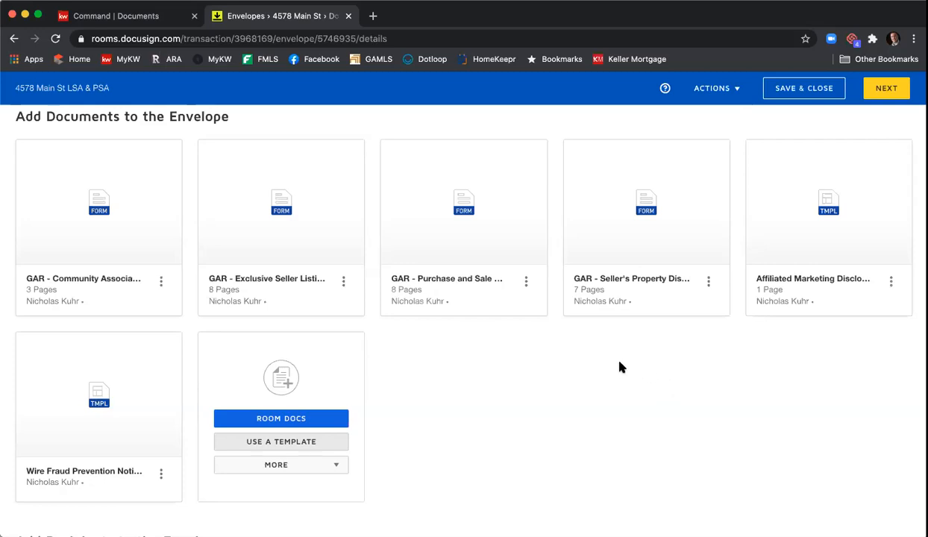
mouse_move(335, 255)
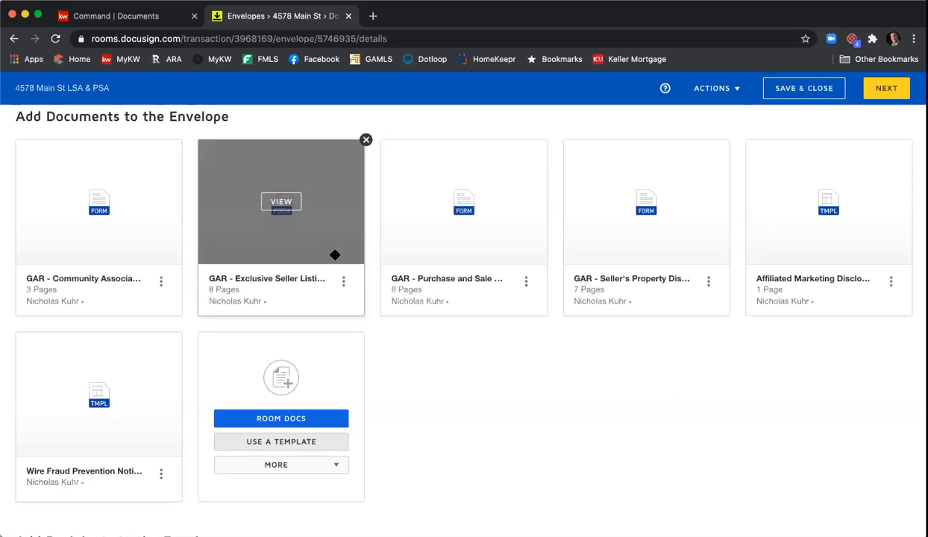
drag(298, 233, 126, 233)
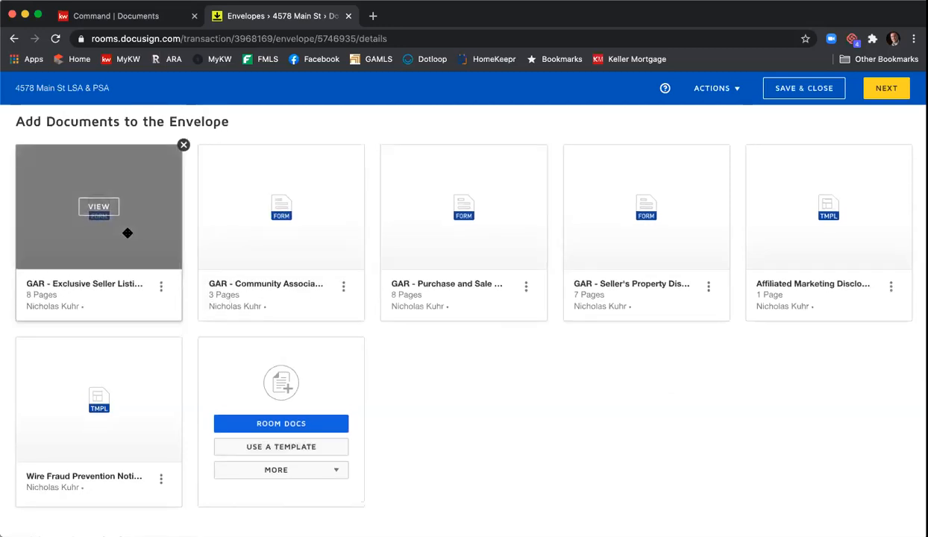
drag(666, 249, 199, 249)
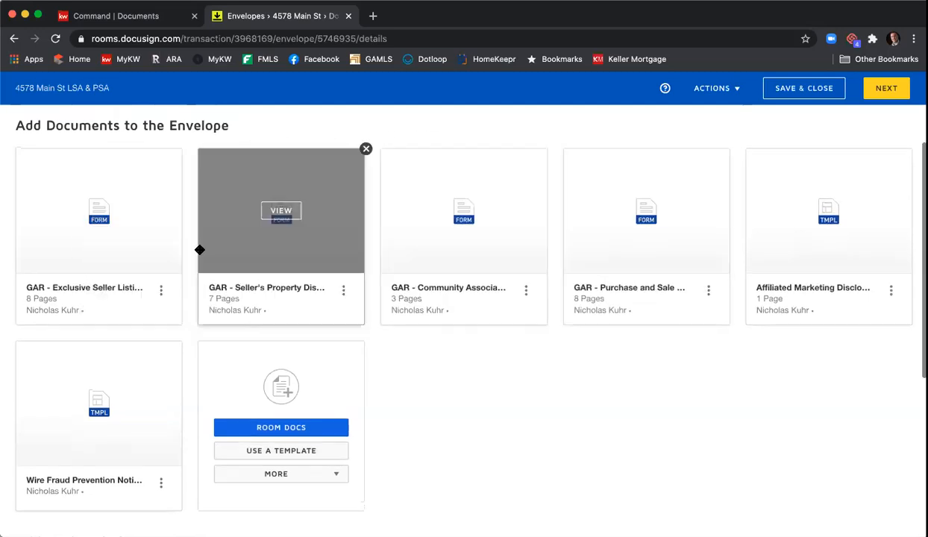
drag(808, 247, 571, 245)
drag(75, 384, 857, 228)
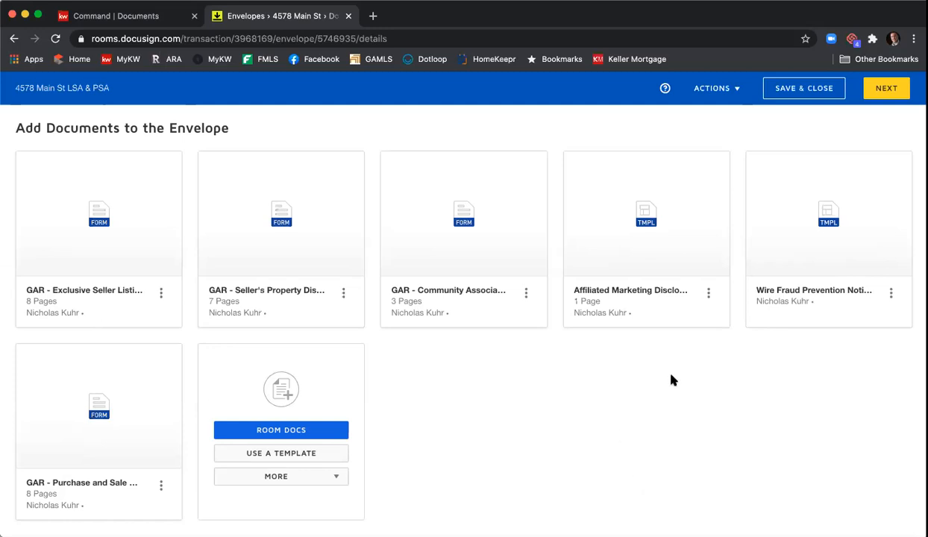
Step: Add recipients from pre-tagged roles and assign a recipient to the Seller One role
scroll(671, 380, down, 3)
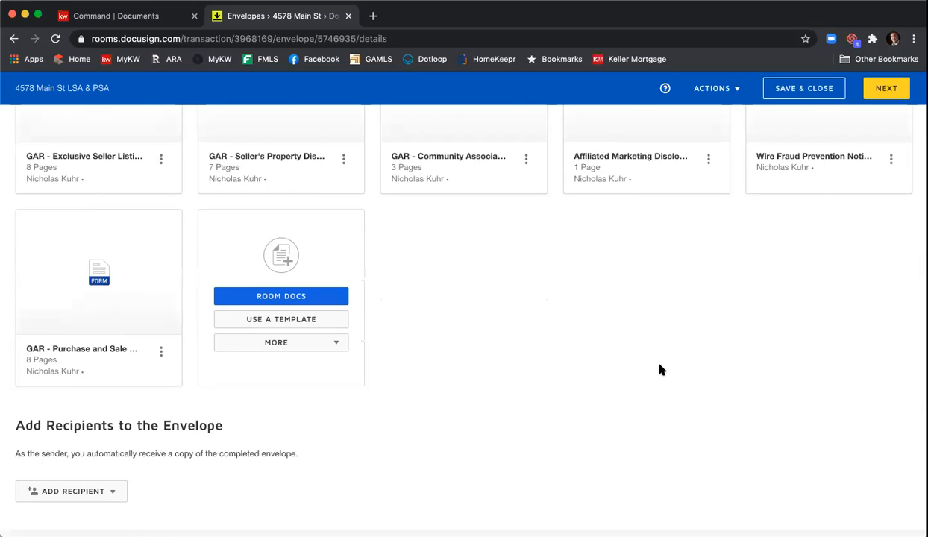
scroll(649, 360, down, 4)
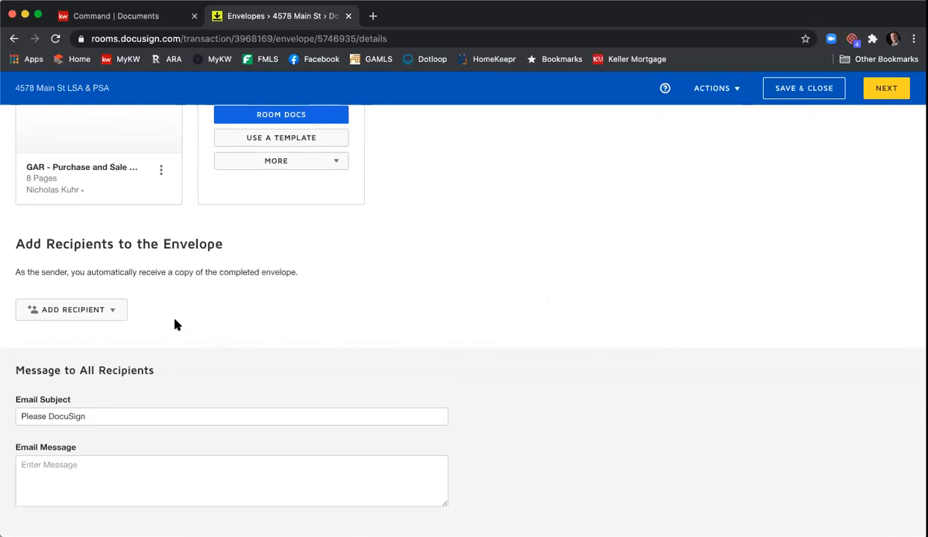
click(115, 312)
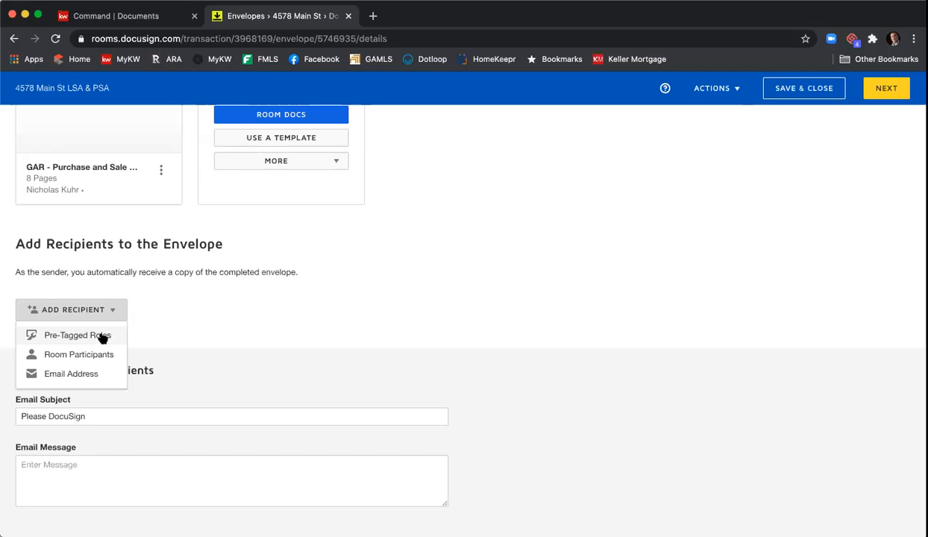
click(102, 337)
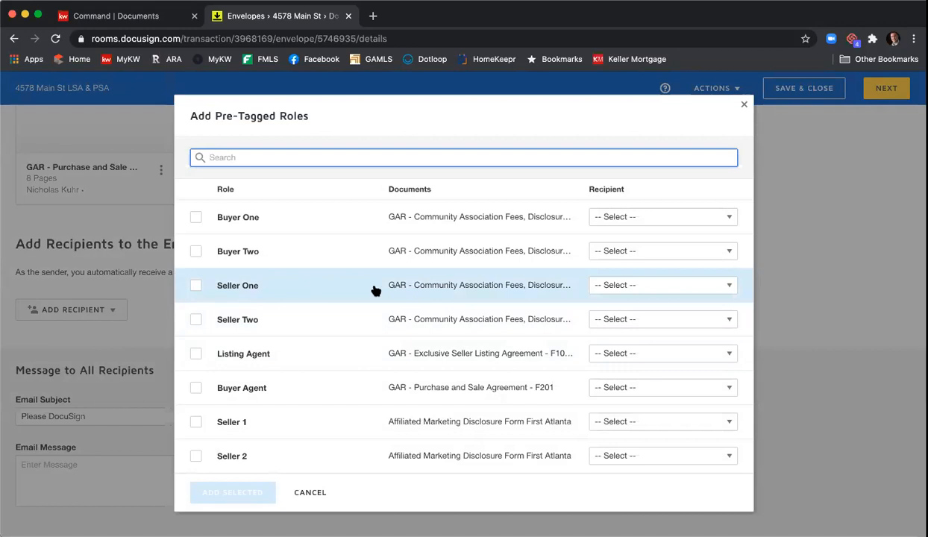
click(655, 286)
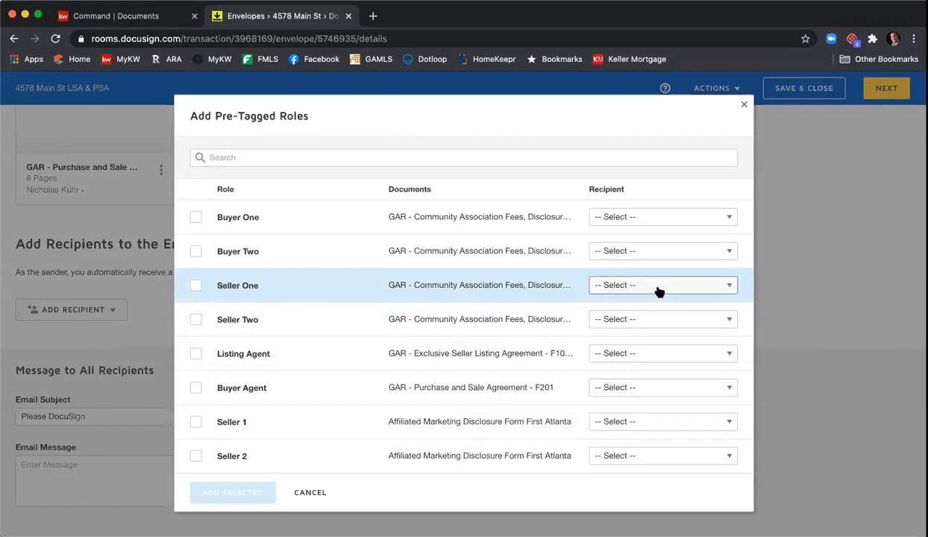
scroll(663, 405, down, 1)
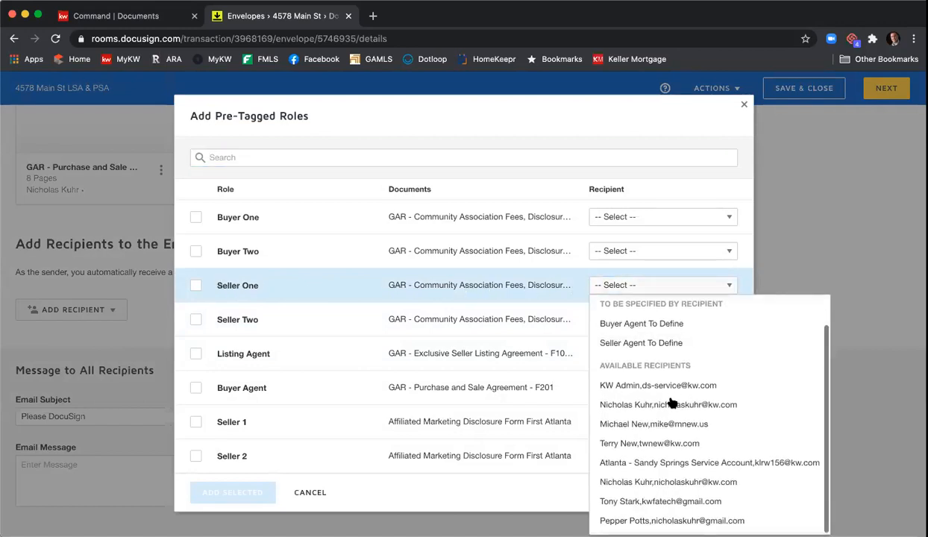
click(691, 504)
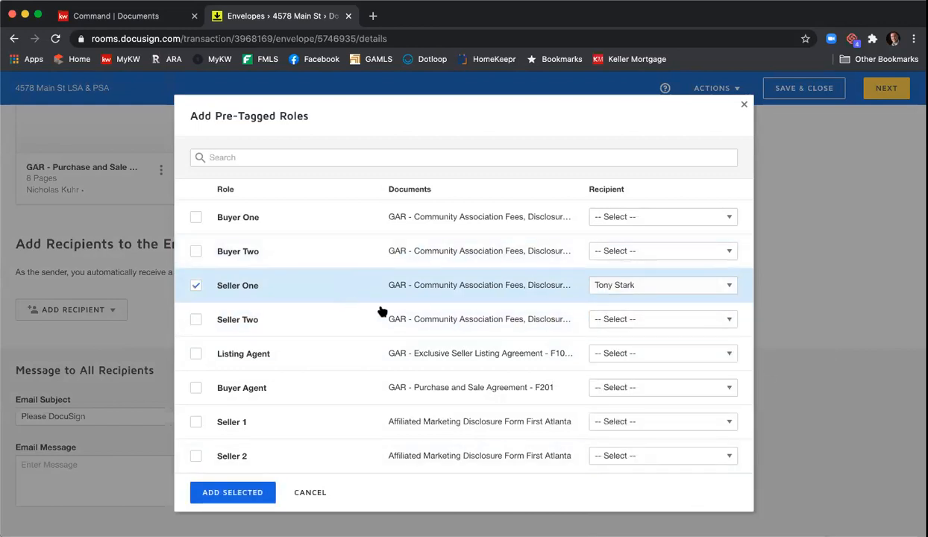
Step: Assign recipients to the Seller Two and Listing Agent roles
click(633, 322)
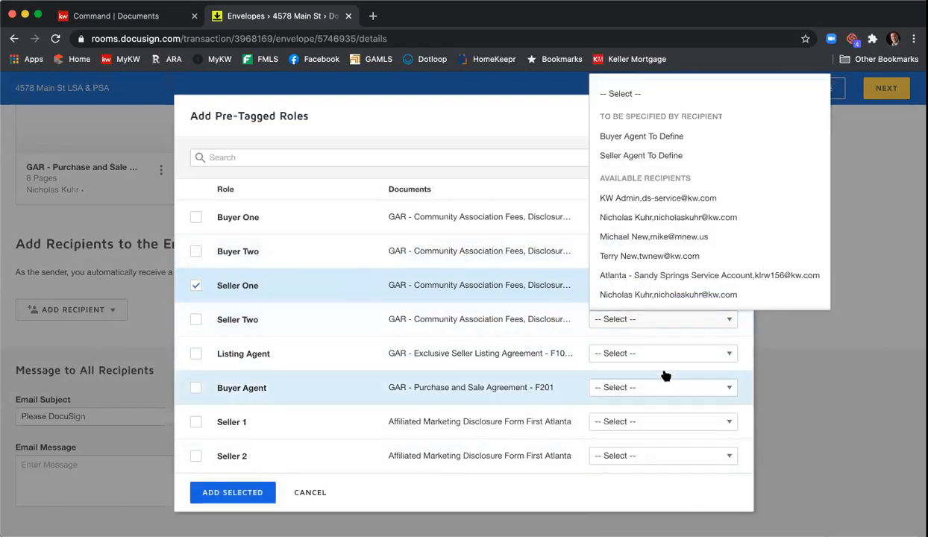
scroll(665, 287, down, 1)
click(665, 297)
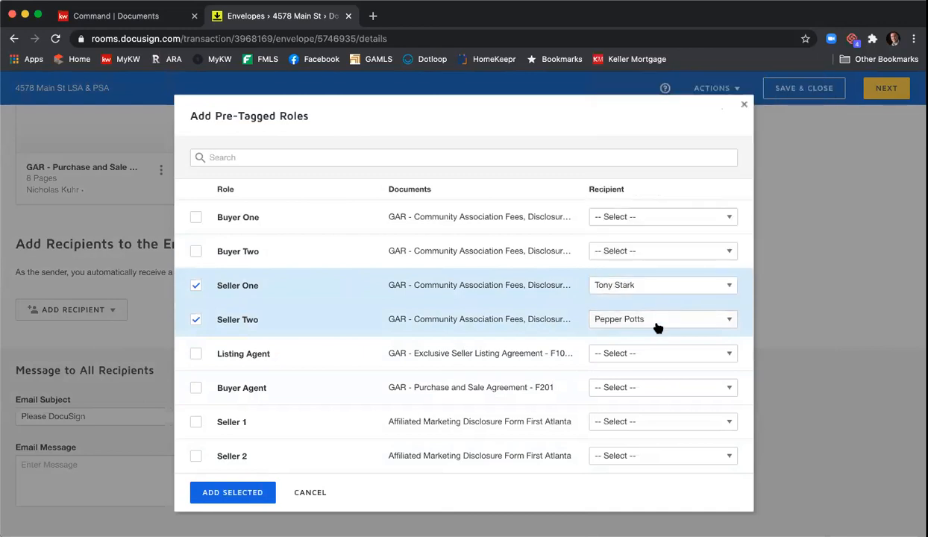
click(648, 356)
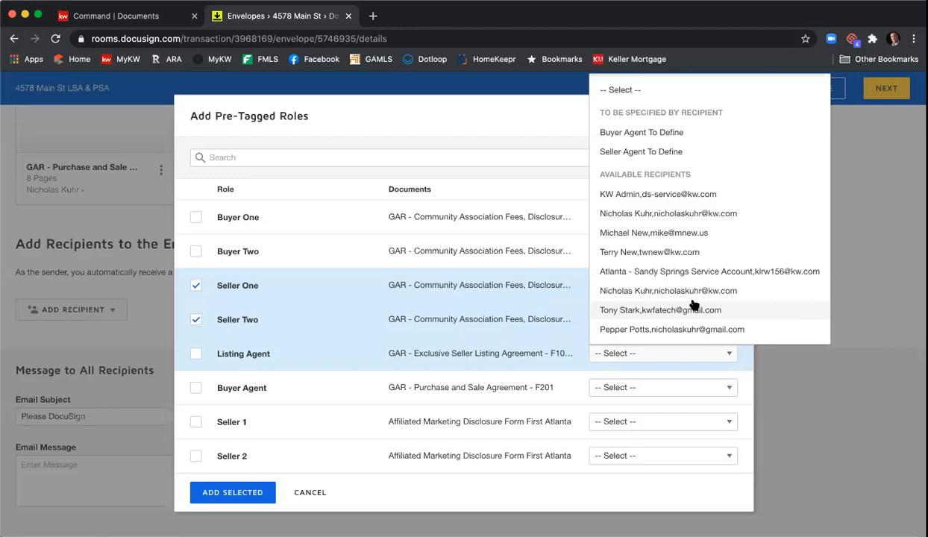
click(699, 296)
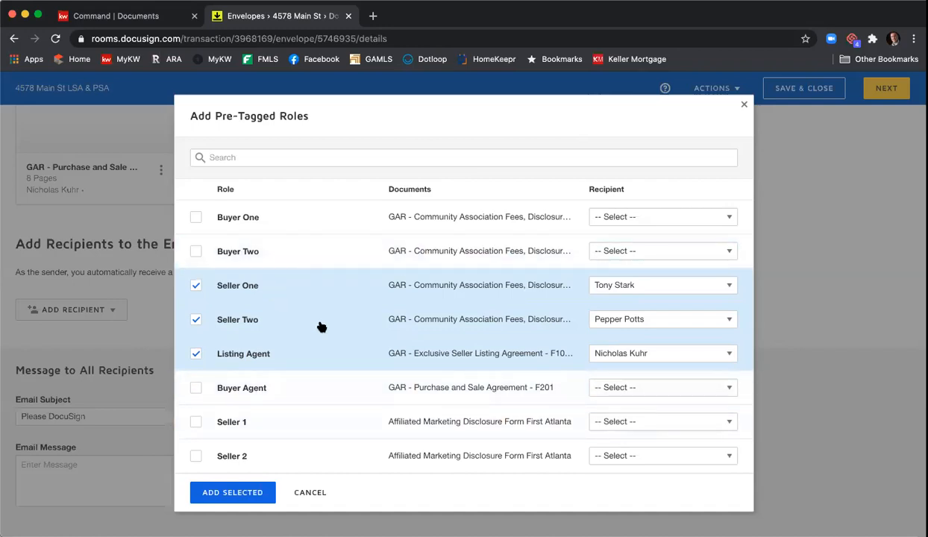
Step: Add the three assigned roles to the envelope and review the resulting recipient list
click(244, 490)
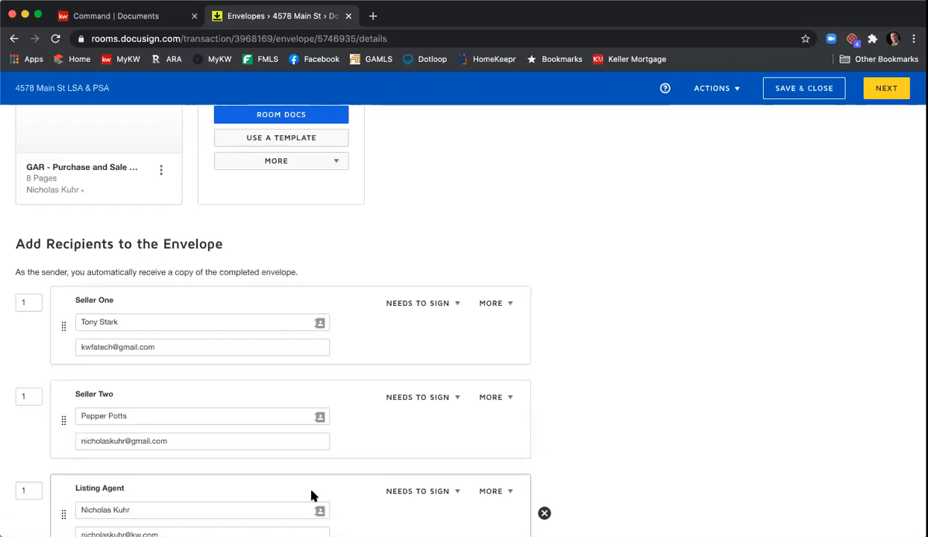
scroll(783, 291, down, 3)
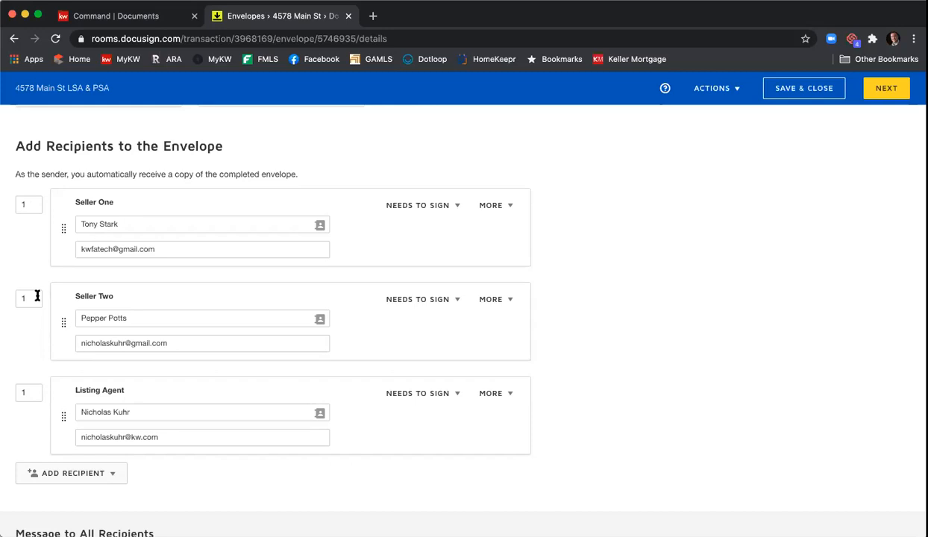
Step: Set routing order 2 for Seller Two and 3 for the Listing Agent, keeping Seller One at 1
drag(31, 298, 8, 297)
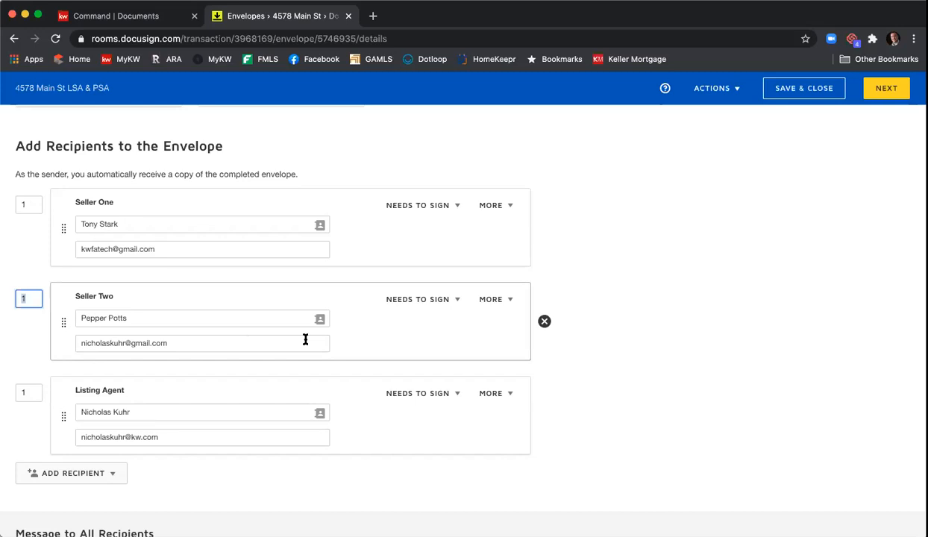
text(2)
click(26, 268)
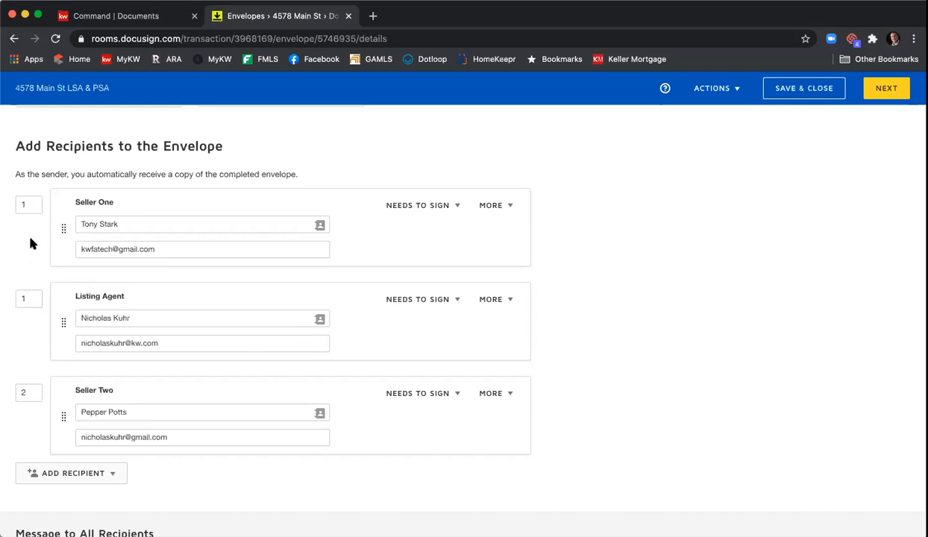
click(33, 298)
text(3)
key(Return)
scroll(404, 399, down, 3)
scroll(593, 308, down, 3)
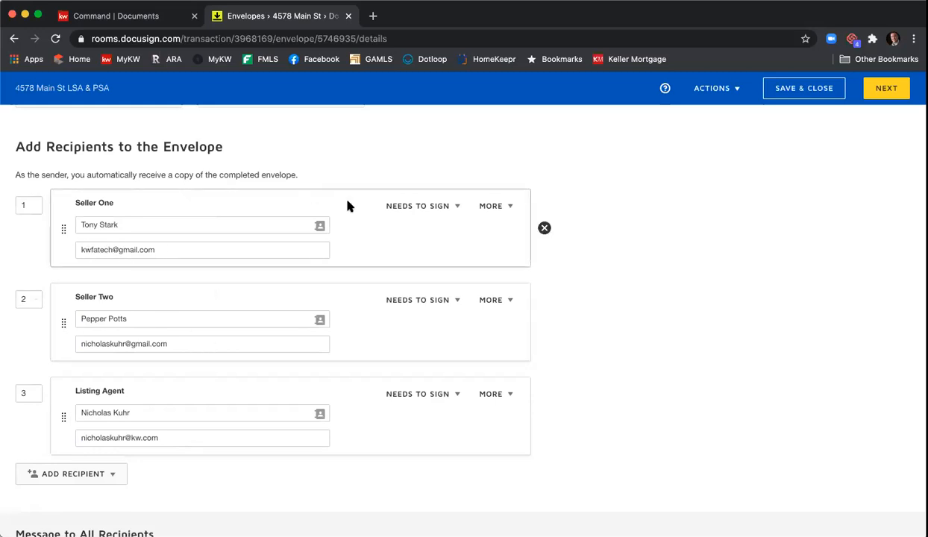
click(457, 209)
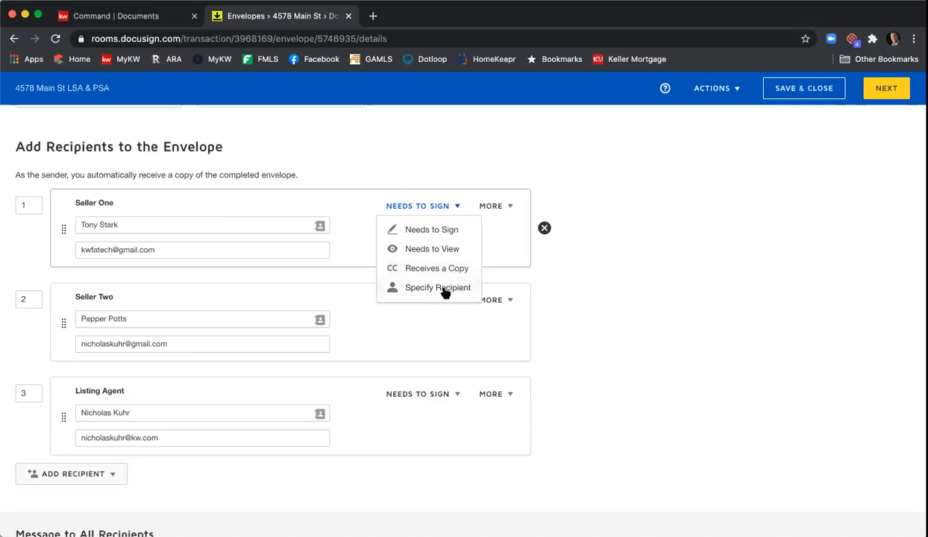
click(497, 151)
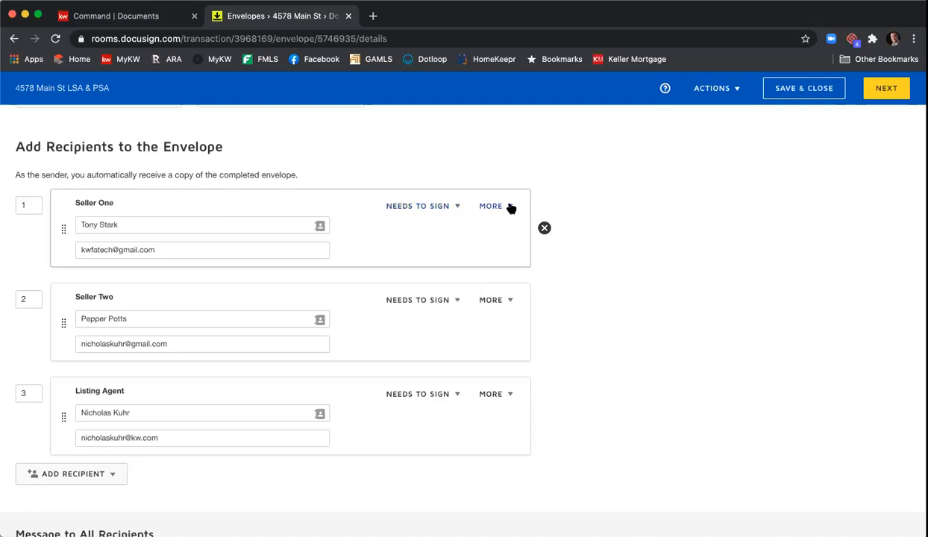
click(510, 207)
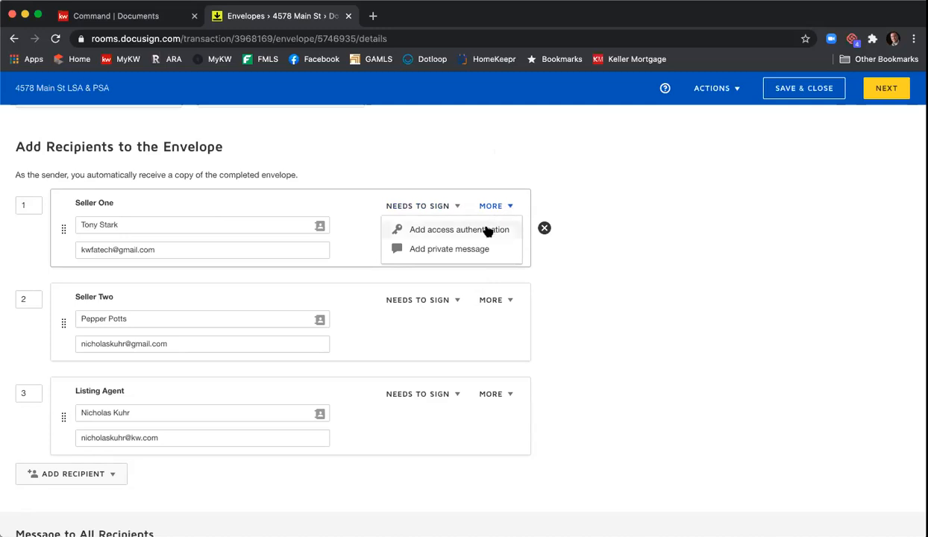
click(487, 230)
click(172, 299)
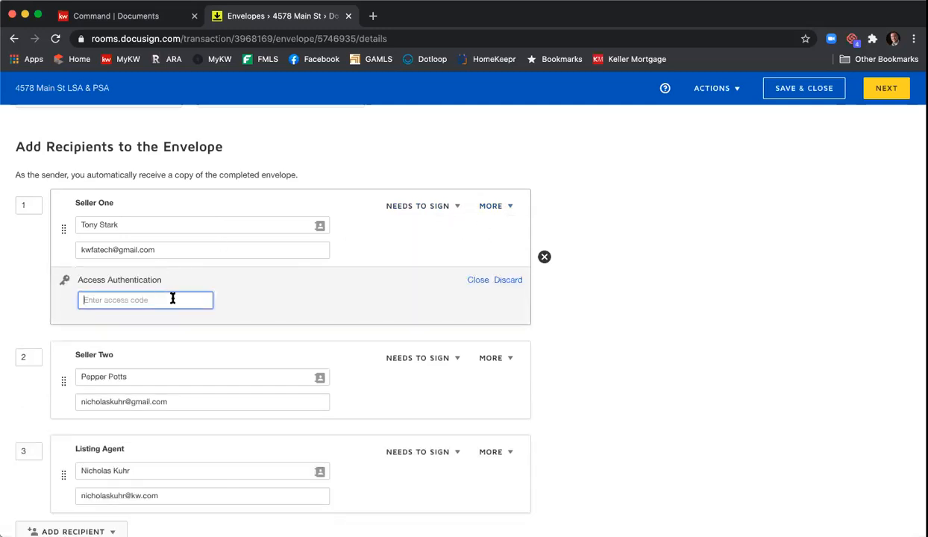
text(12345)
click(298, 293)
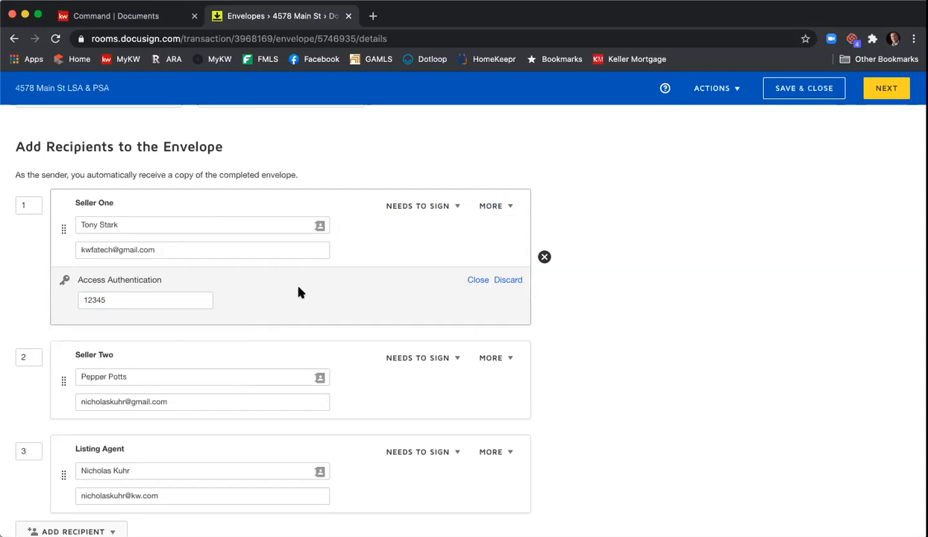
click(500, 283)
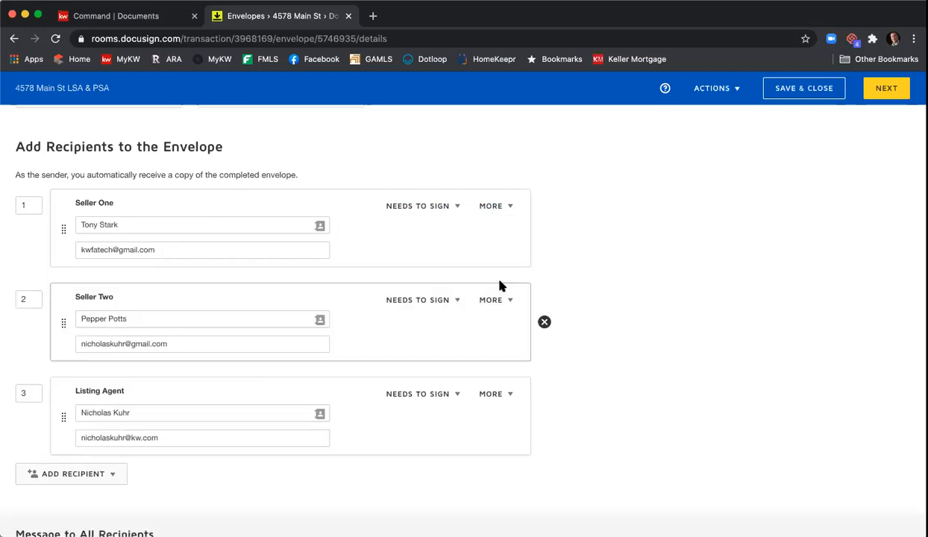
Step: Write Seller One a private note: fill in all fields on the SPD and CAD before clicking Finish
click(510, 207)
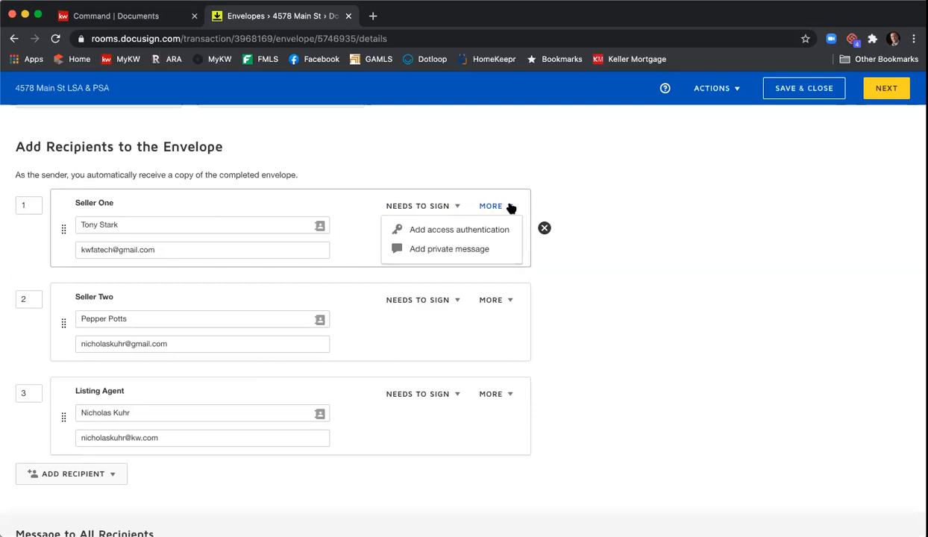
click(484, 249)
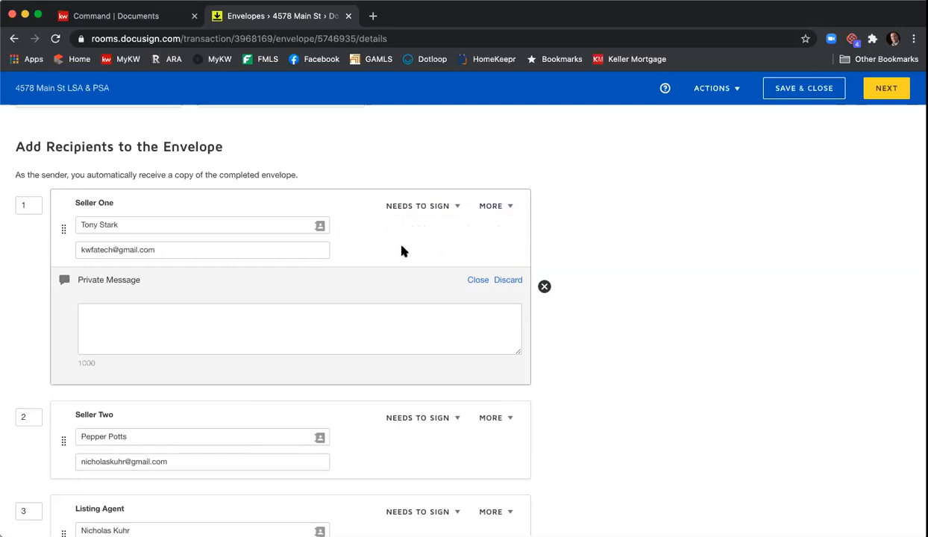
click(369, 316)
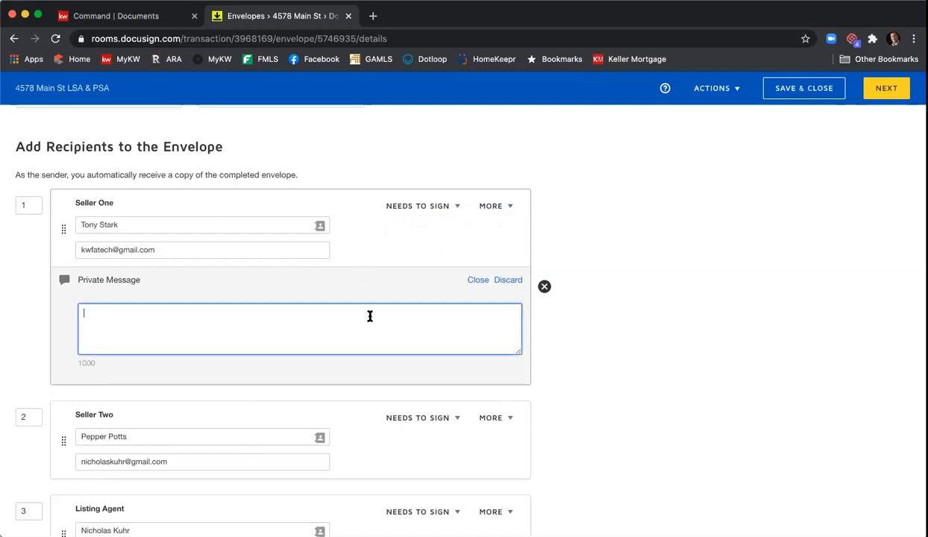
text(HI Tony, Please be sure to fillin)
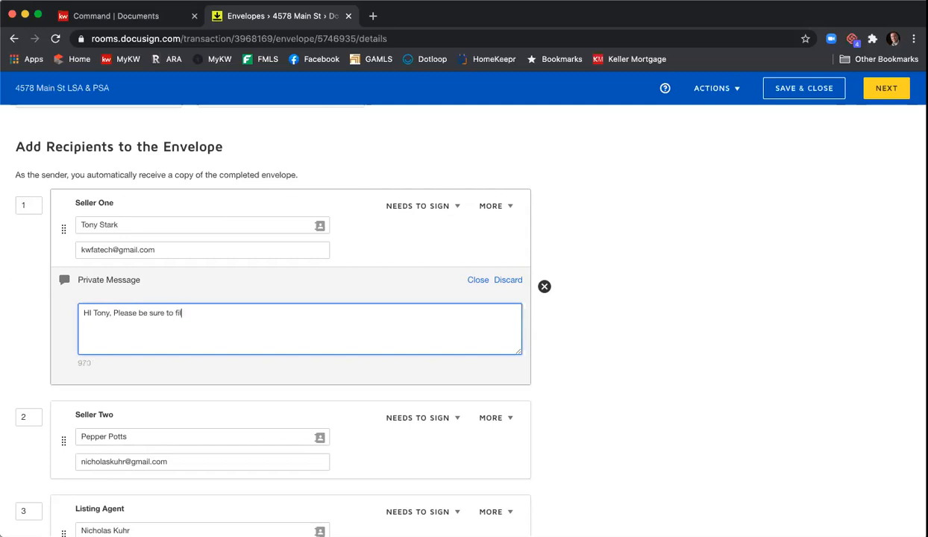
key(BackSpace)
key(BackSpace)
key(BackSpace)
text(in all the fields on teh)
key(BackSpace)
key(BackSpace)
text(he SP)
key(BackSpace)
key(BackSpace)
key(BackSpace)
text(SPD and CAD )
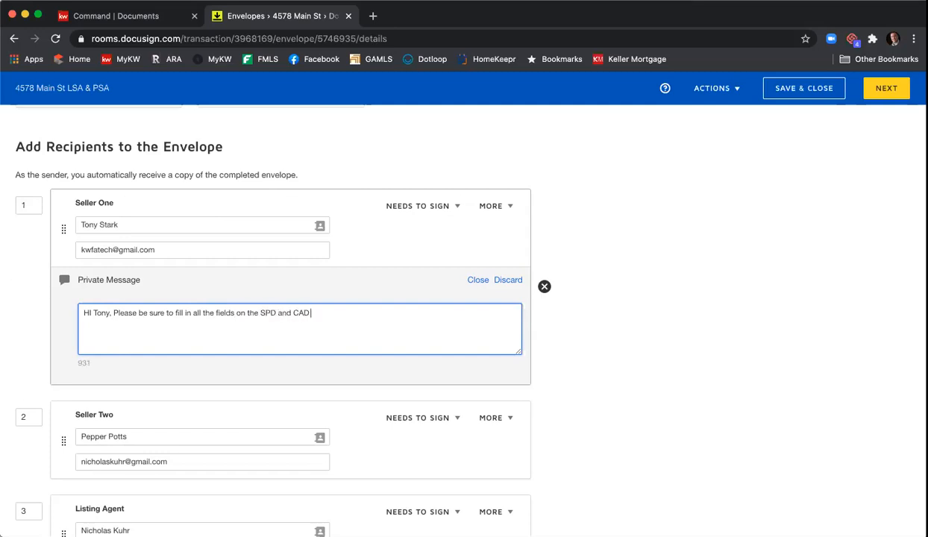
text(before clicking Finish.  Th)
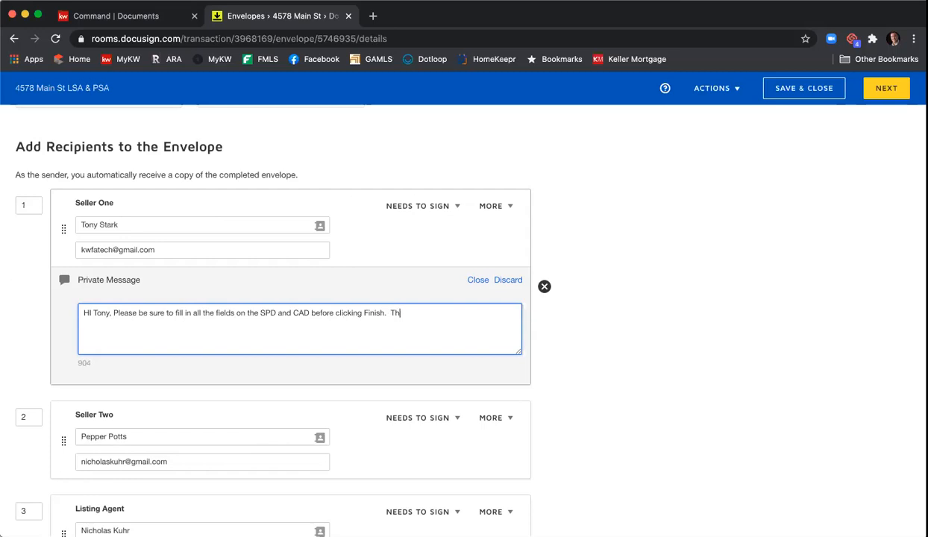
text(ank you, Nick)
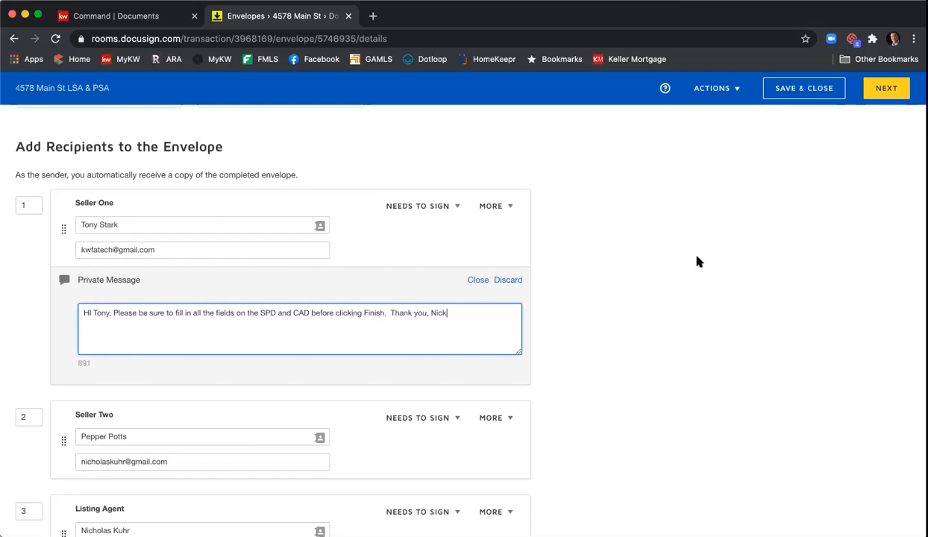
scroll(697, 260, down, 2)
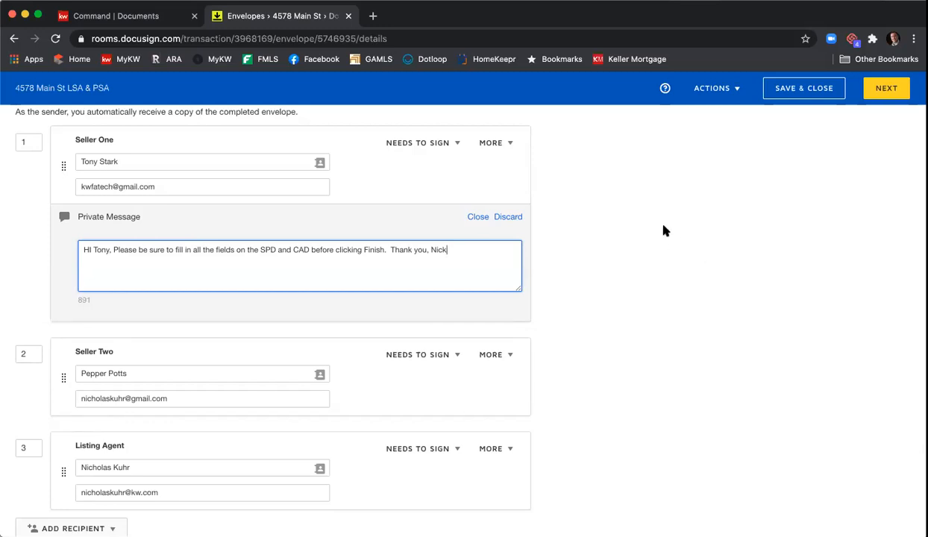
scroll(663, 230, down, 2)
scroll(664, 231, down, 5)
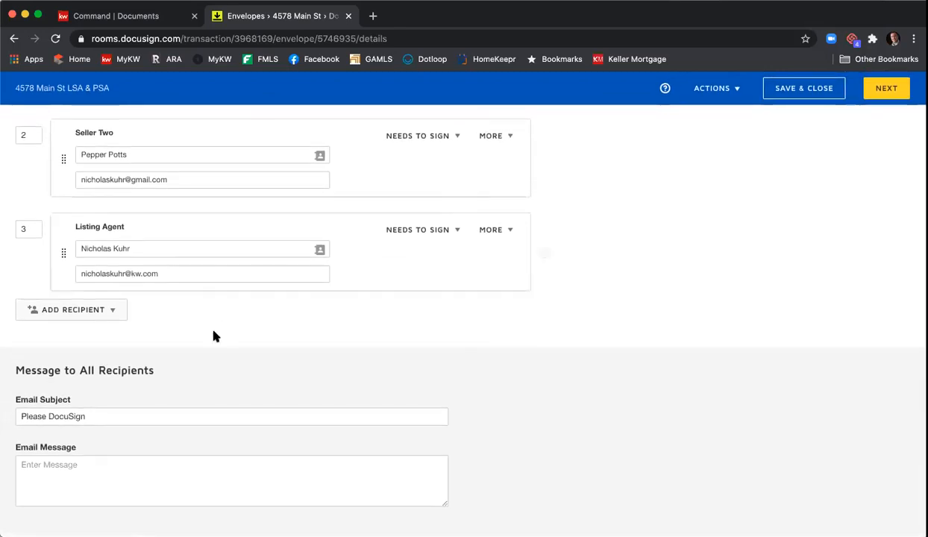
click(157, 414)
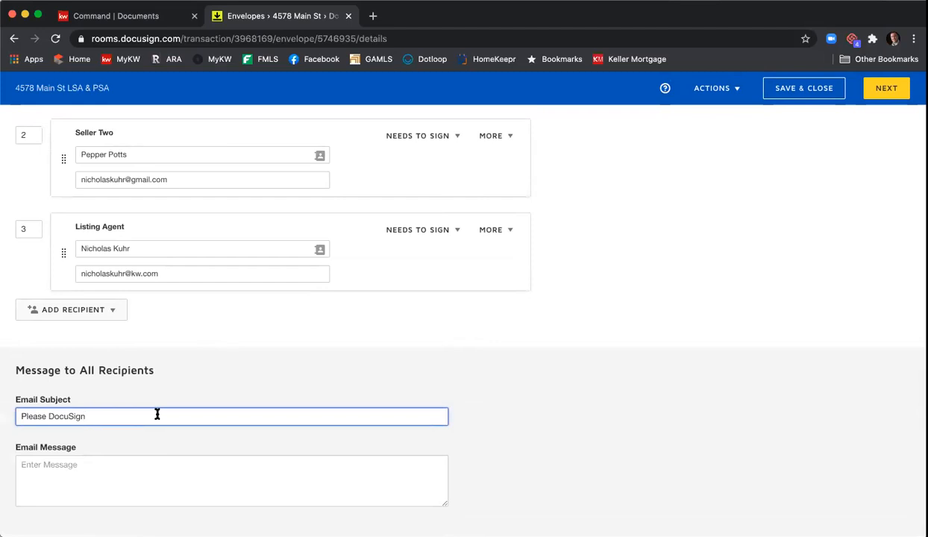
Step: Write a message greeting both sellers: 'Please review and sign the documents for listing your home.', signed by the sender
click(173, 465)
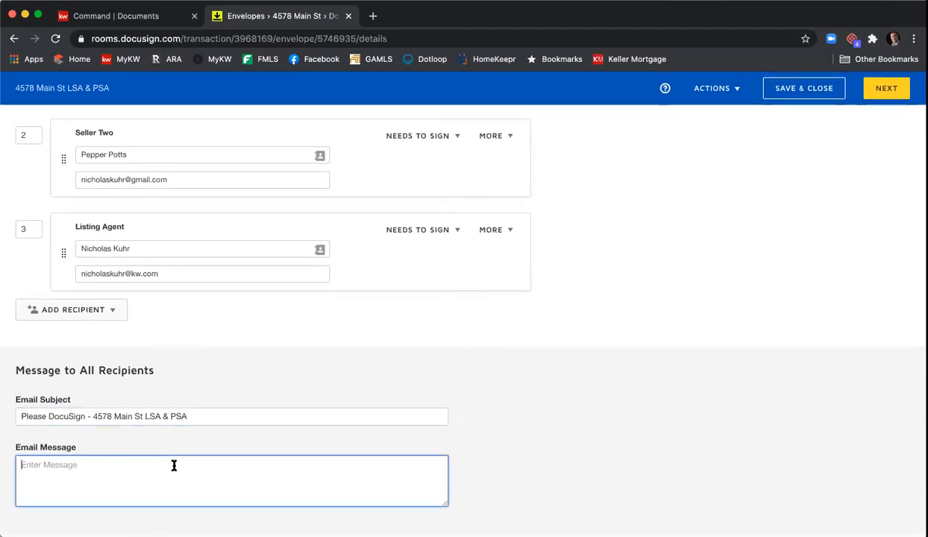
text(Hi Tony & Pepper,)
key(Return)
text(Please review and sign the documents for listing your home.  TRhank)
key(BackSpace)
key(BackSpace)
key(BackSpace)
key(BackSpace)
key(BackSpace)
key(BackSpace)
key(BackSpace)
key(BackSpace)
key(BackSpace)
key(Return)
text(Thank you,)
key(Return)
text(Nick)
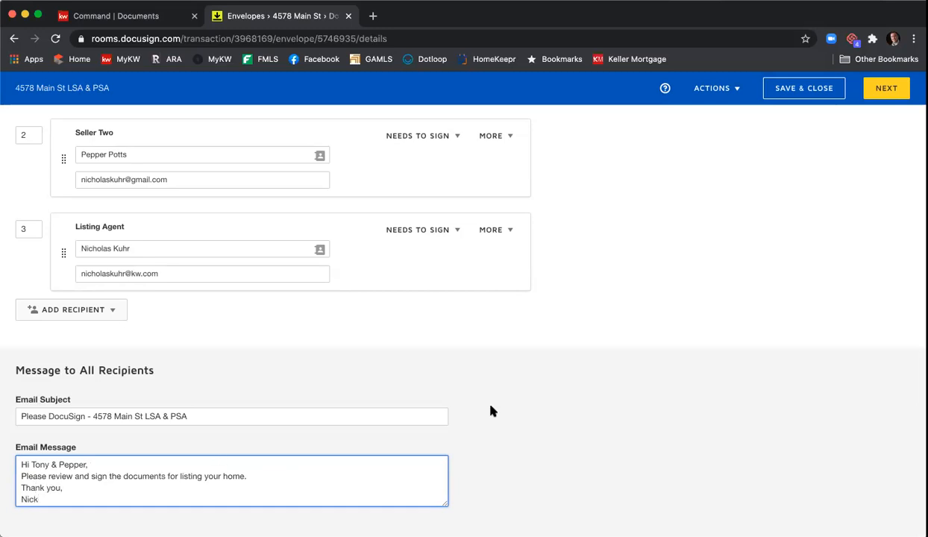
scroll(511, 414, up, 15)
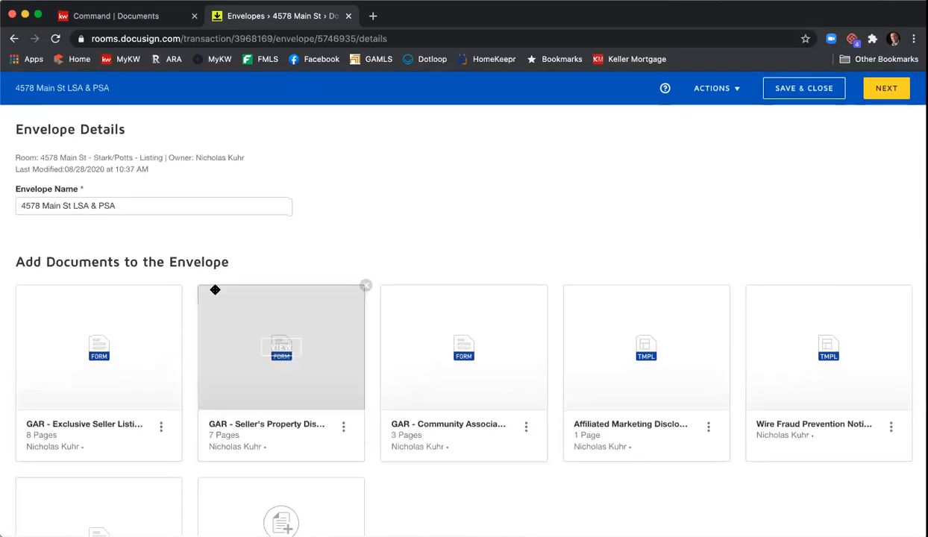
scroll(381, 345, down, 1)
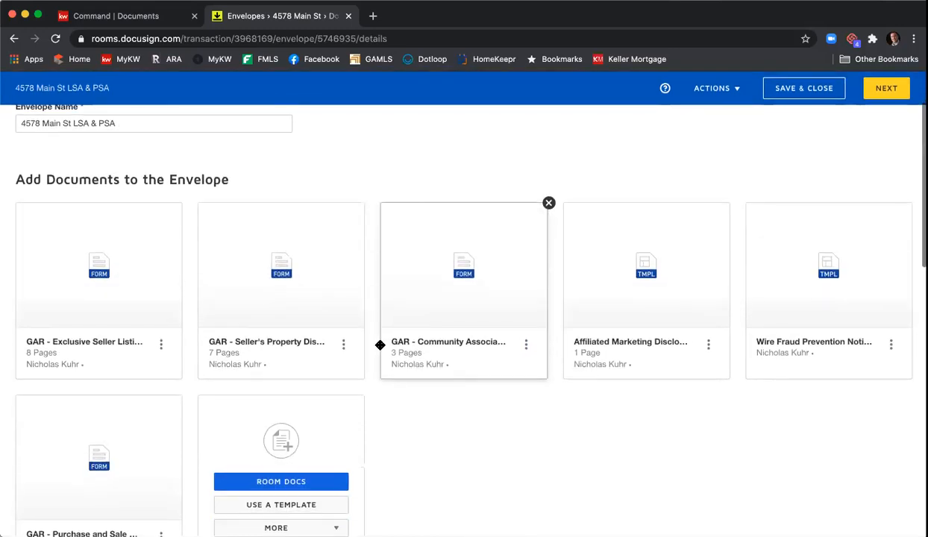
scroll(380, 345, down, 10)
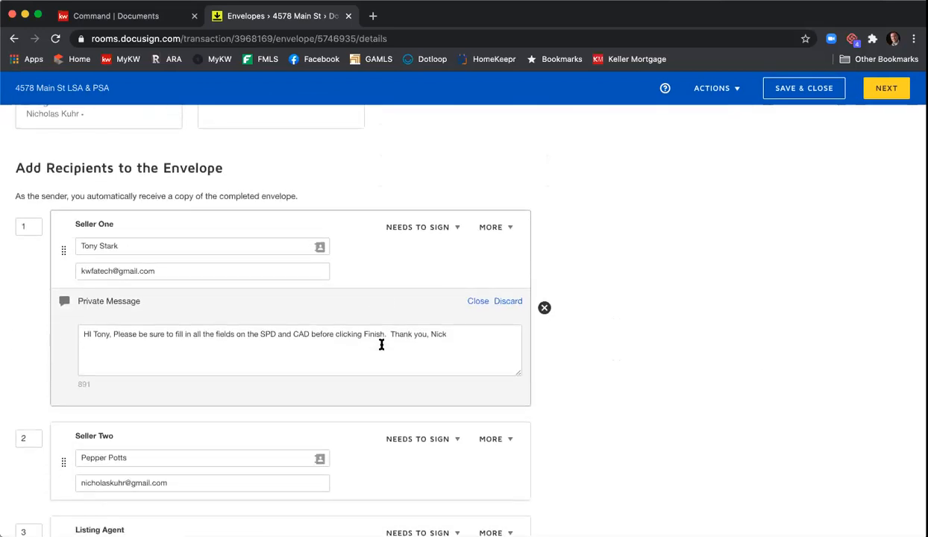
scroll(381, 345, down, 2)
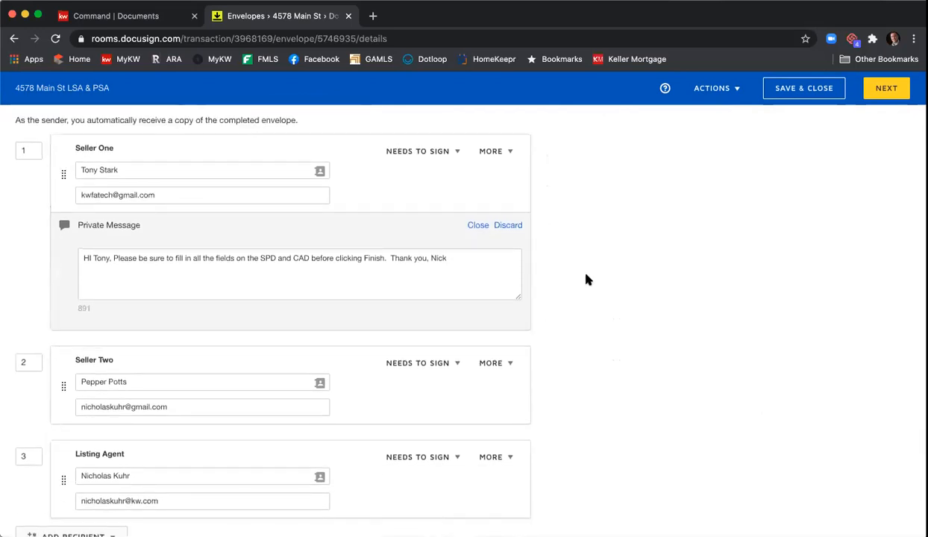
scroll(588, 280, down, 5)
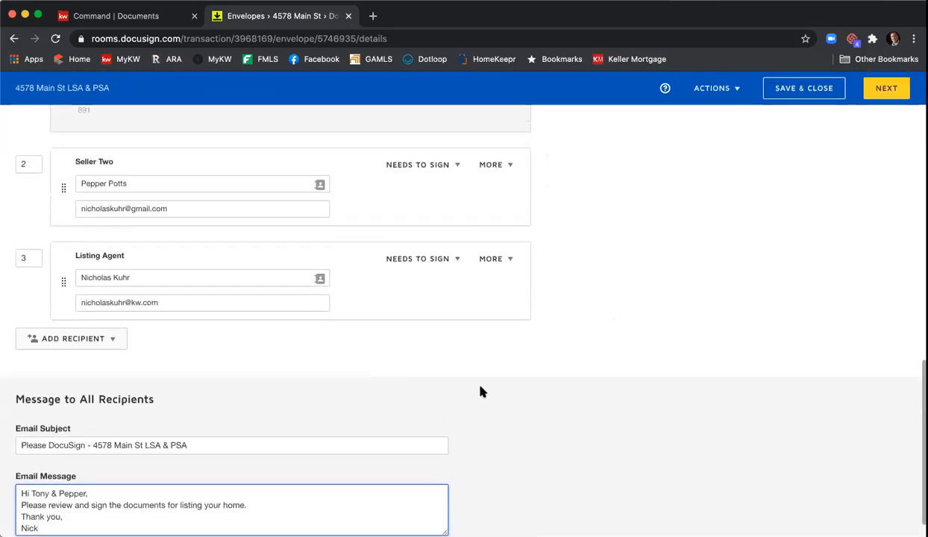
Step: Open Add Fields, collapse the first document, and switch the field recipient to the listing agent
click(886, 91)
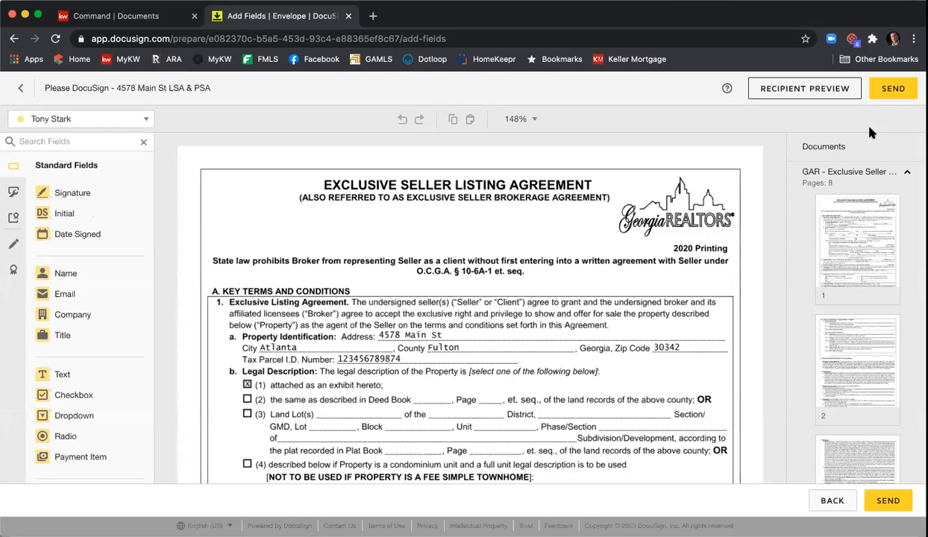
click(841, 173)
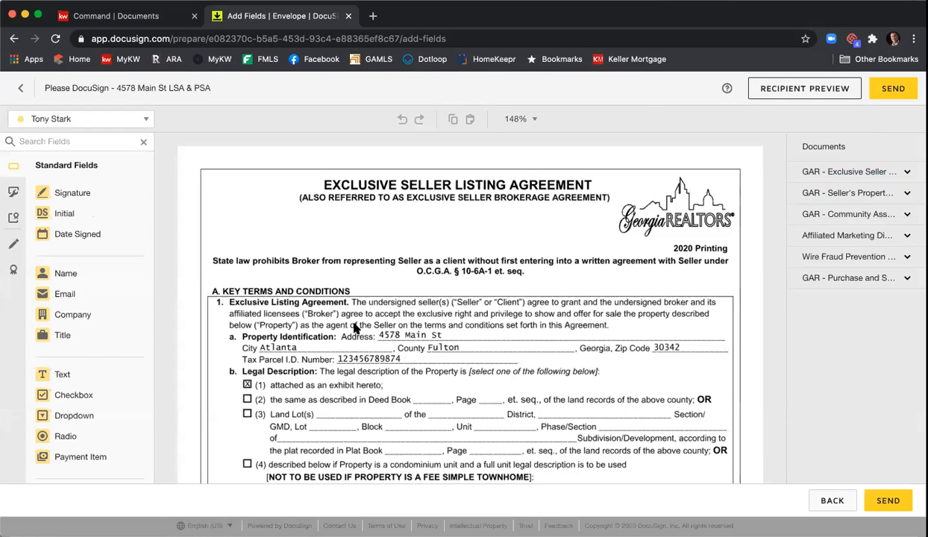
click(147, 120)
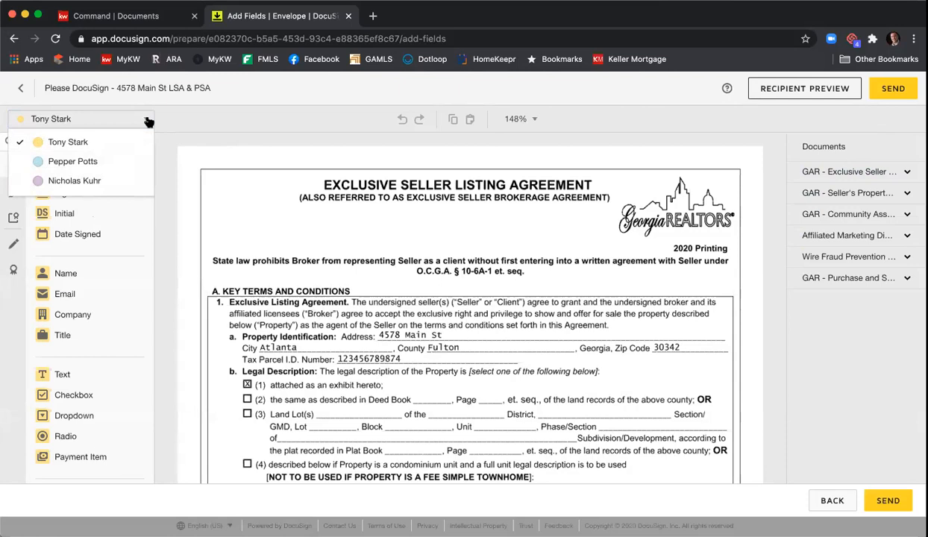
click(59, 165)
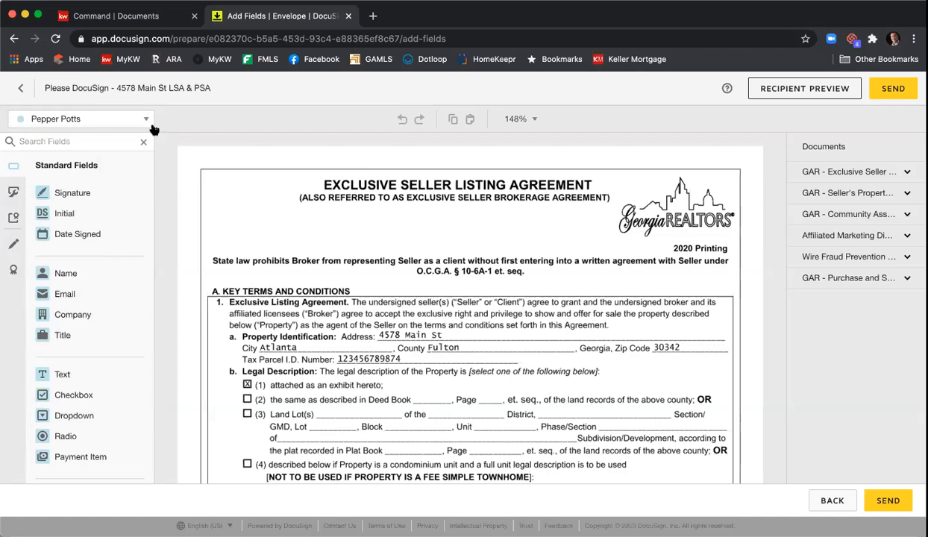
click(88, 119)
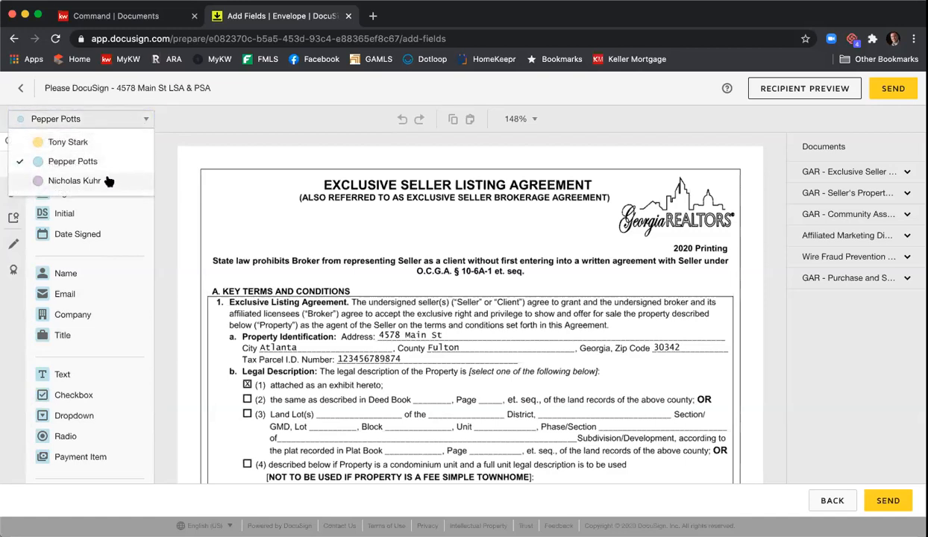
click(107, 180)
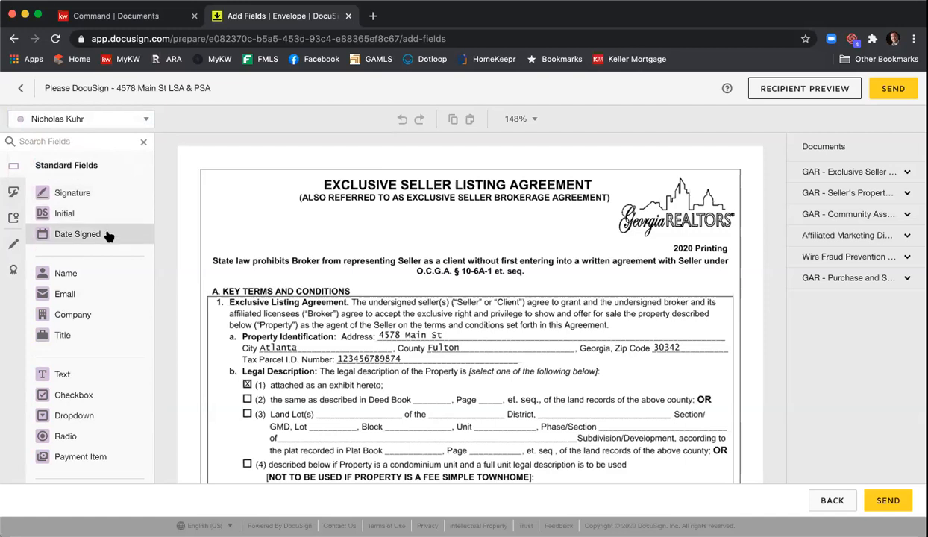
scroll(112, 340, down, 3)
scroll(112, 341, up, 3)
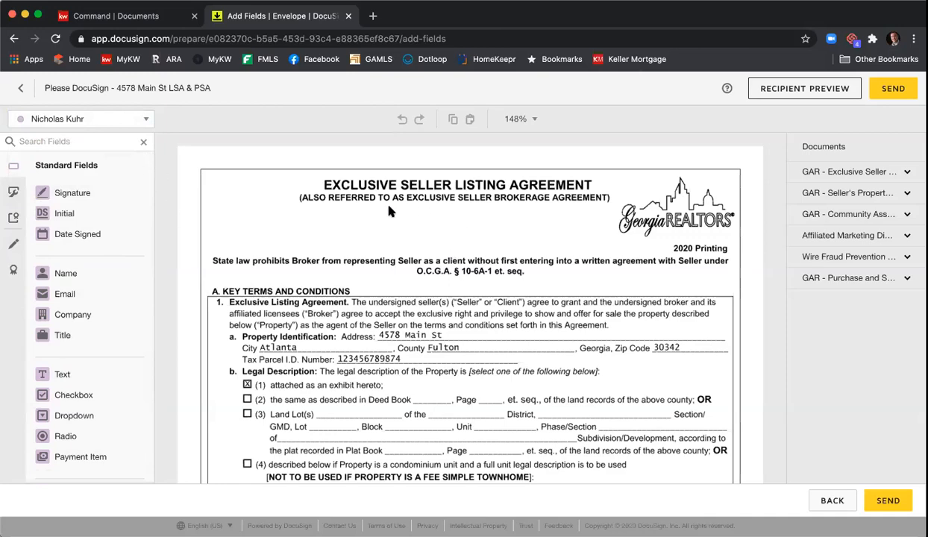
scroll(456, 212, down, 10)
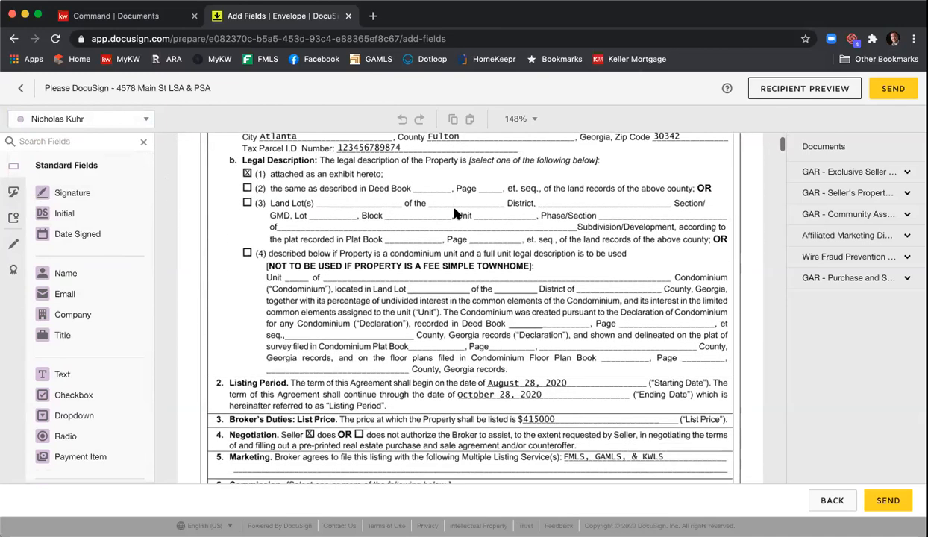
scroll(456, 214, down, 2)
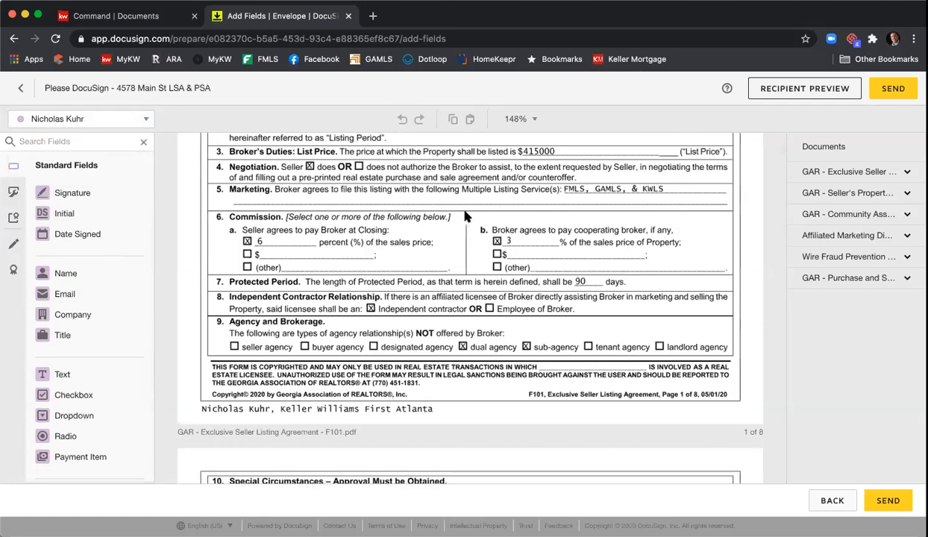
scroll(459, 234, up, 12)
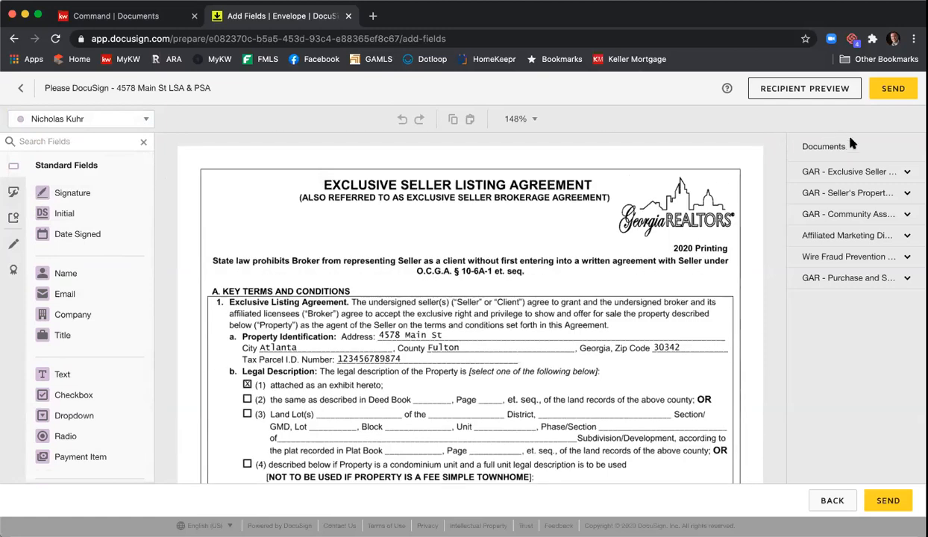
Step: Expand the listing agreement's thumbnails and jump to page 8 to check its signature fields
click(842, 179)
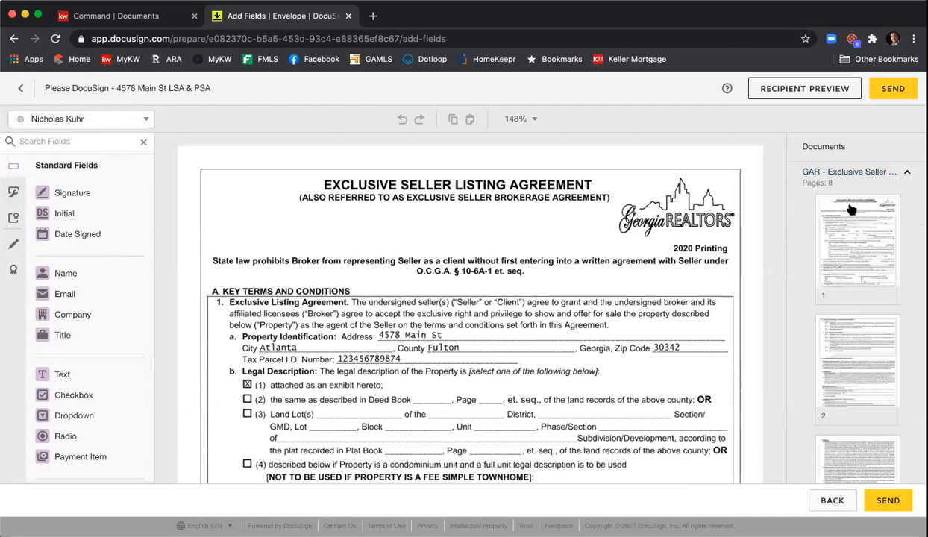
scroll(858, 220, down, 4)
scroll(857, 225, down, 6)
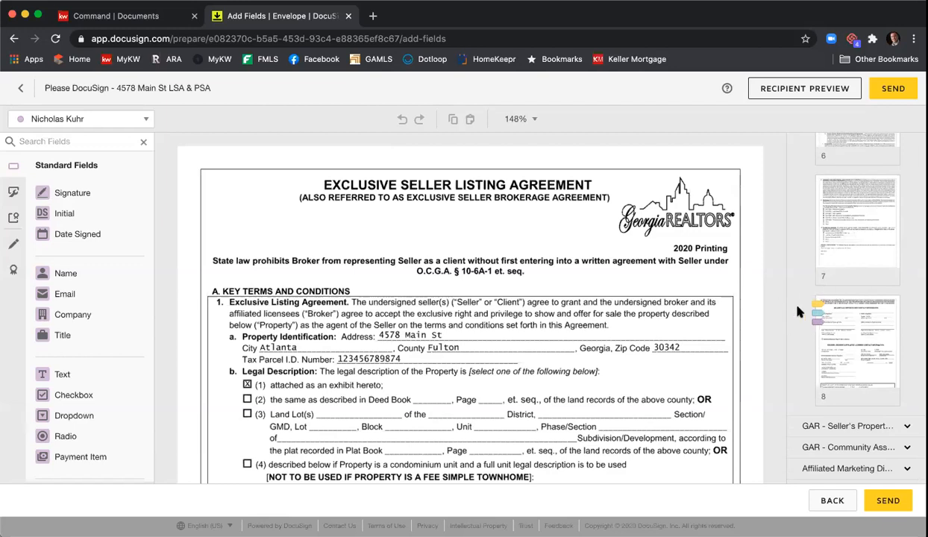
click(825, 340)
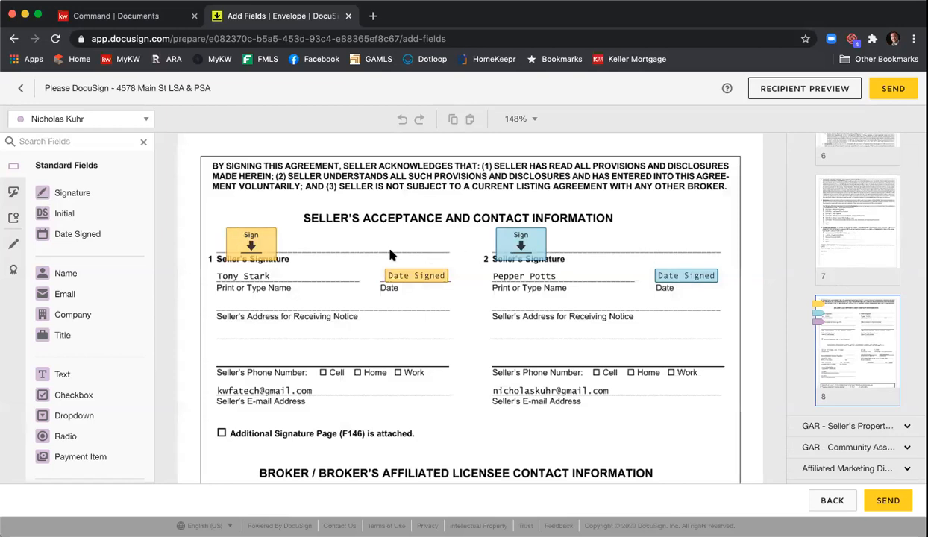
click(140, 120)
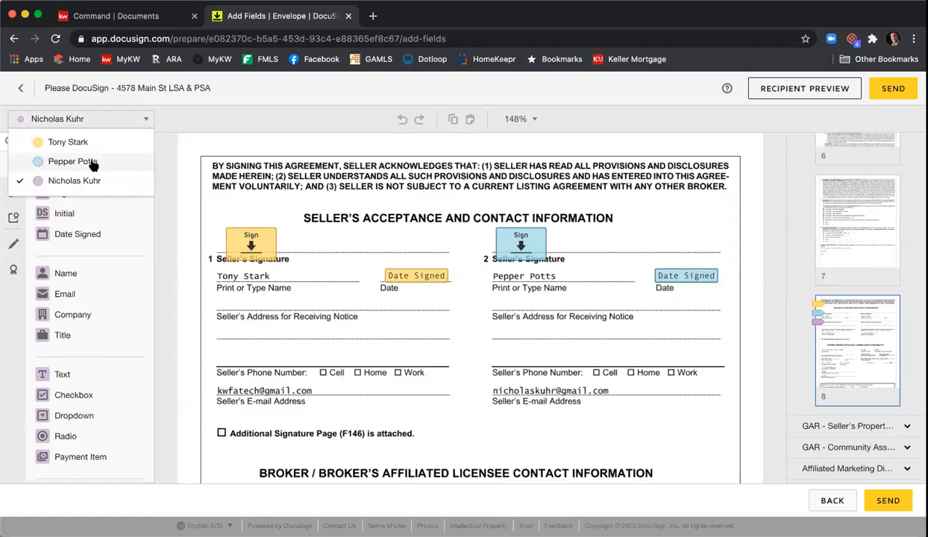
scroll(508, 332, down, 5)
scroll(518, 337, down, 1)
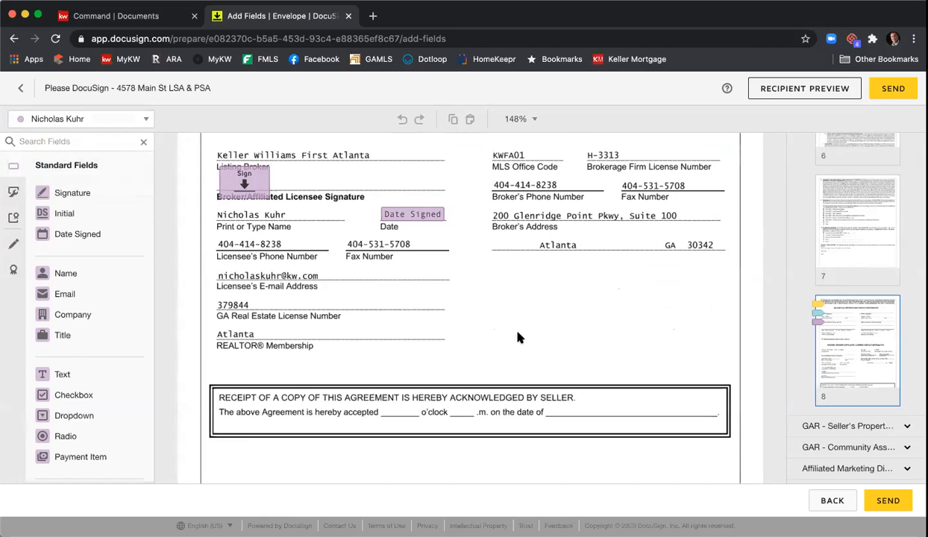
scroll(519, 337, up, 15)
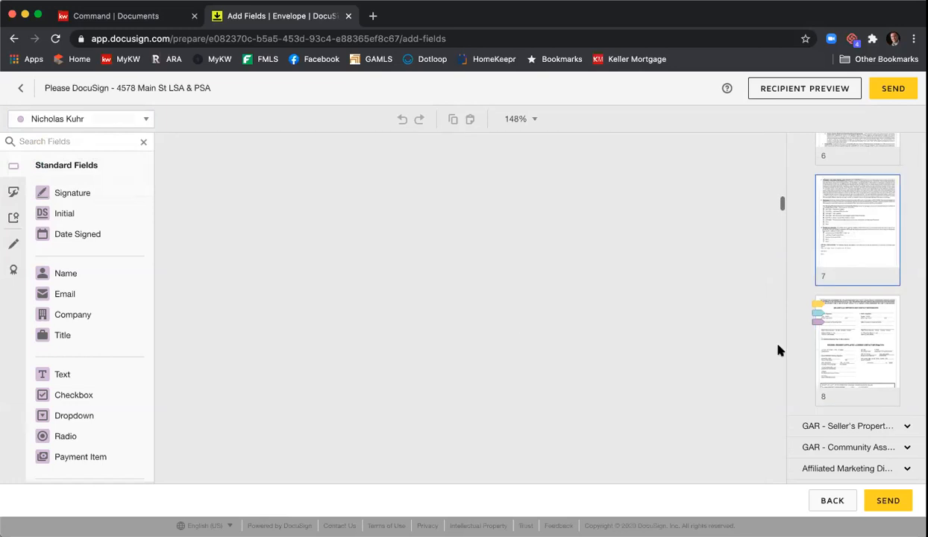
scroll(833, 301, up, 10)
Step: Review the agreement from its start, then return to page 8's signature section and receipt box
click(837, 219)
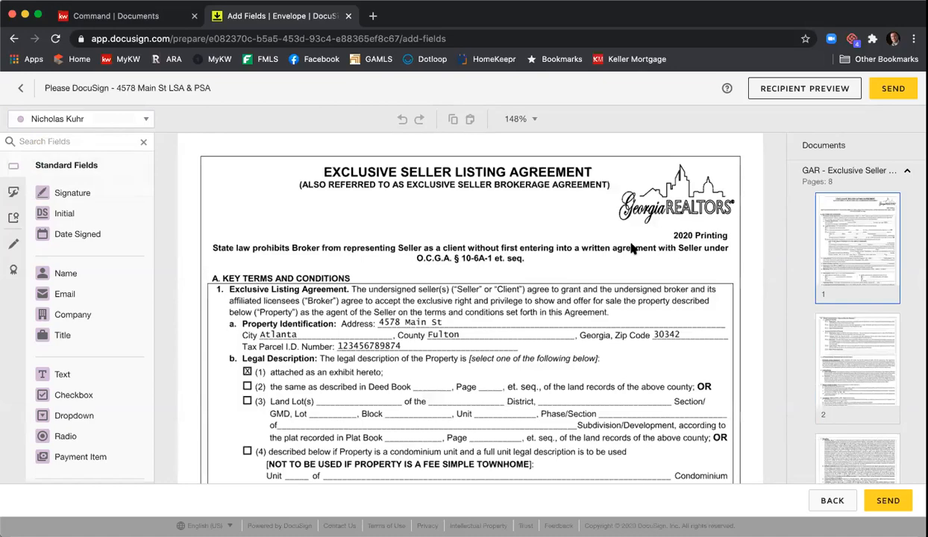
scroll(632, 248, down, 5)
scroll(632, 248, up, 2)
scroll(632, 247, down, 1)
scroll(631, 246, down, 5)
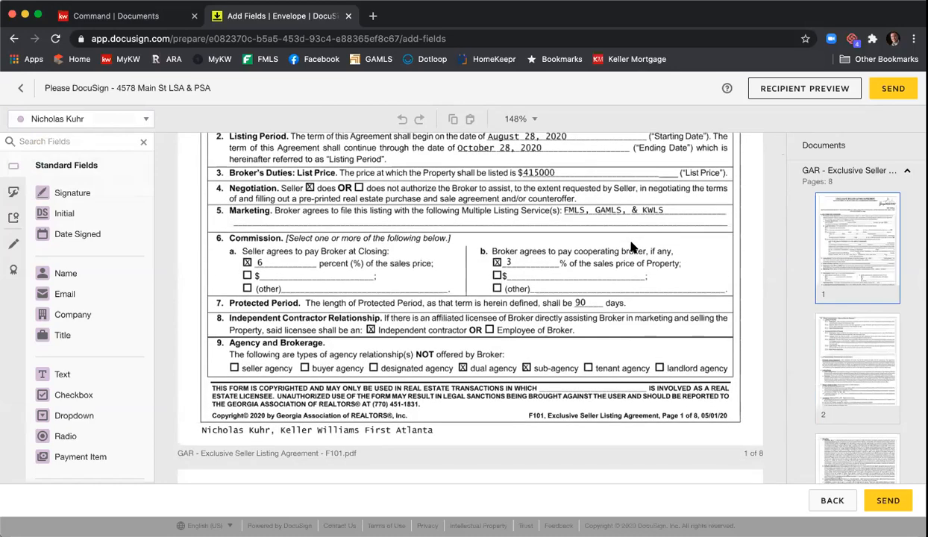
scroll(632, 247, down, 1)
scroll(858, 251, down, 2)
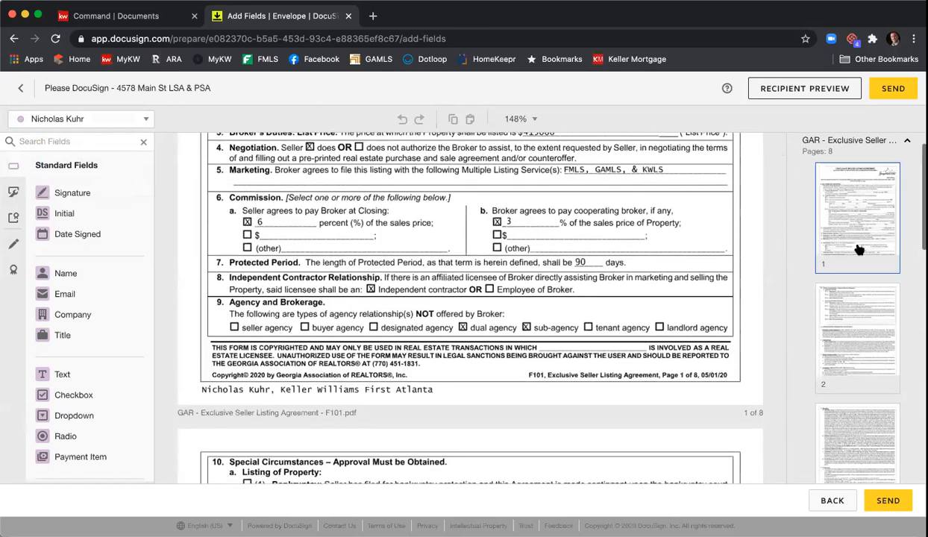
scroll(858, 252, down, 15)
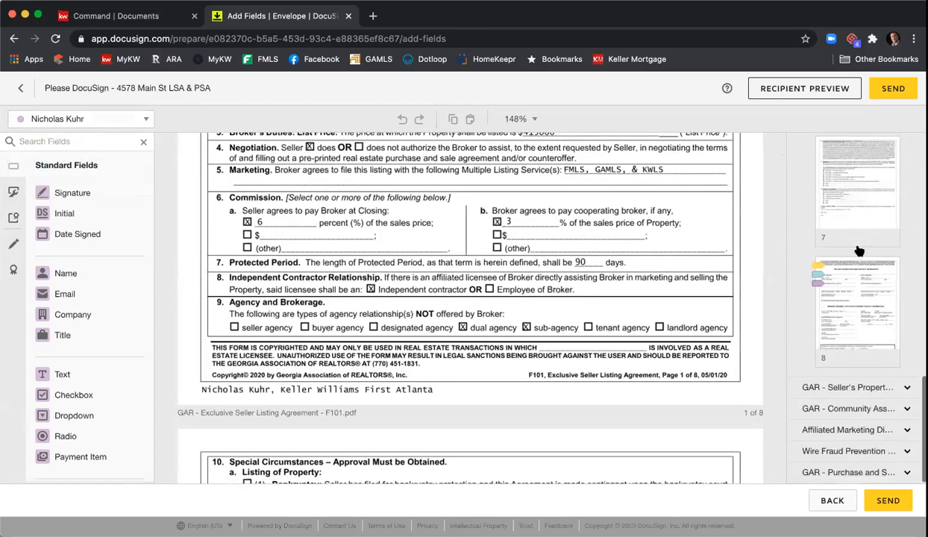
click(856, 289)
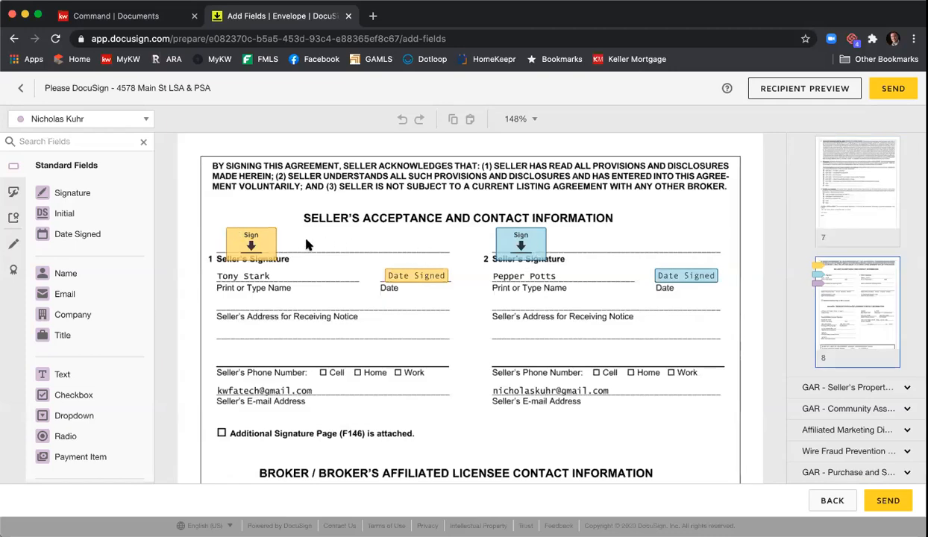
scroll(306, 245, down, 8)
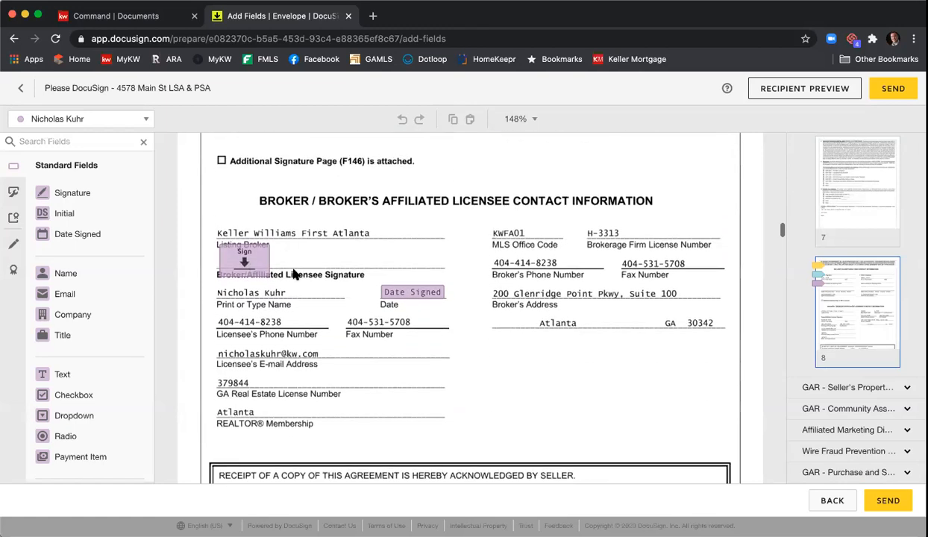
scroll(504, 263, down, 4)
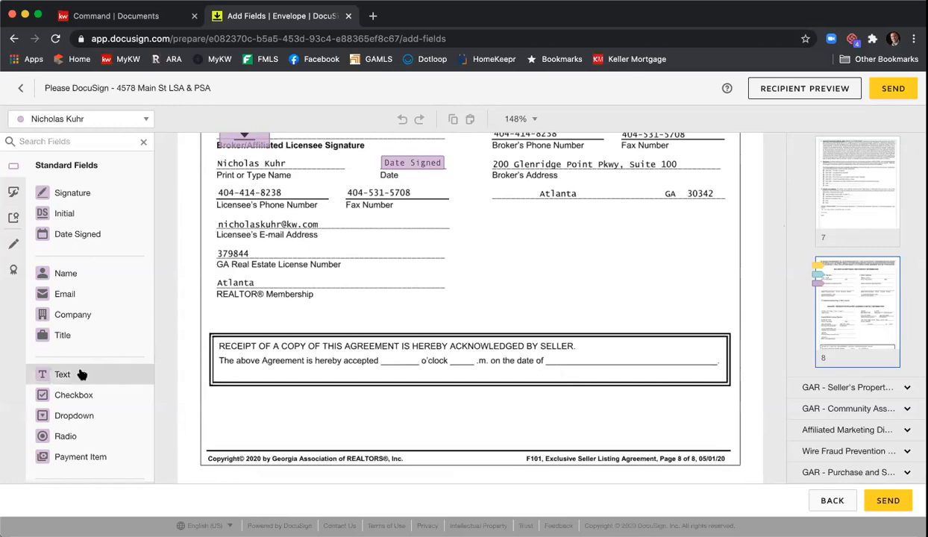
Step: Add a narrow text field before 'o'clock', a copy before '.m.', and a Date Signed field on the date line
drag(82, 374, 384, 355)
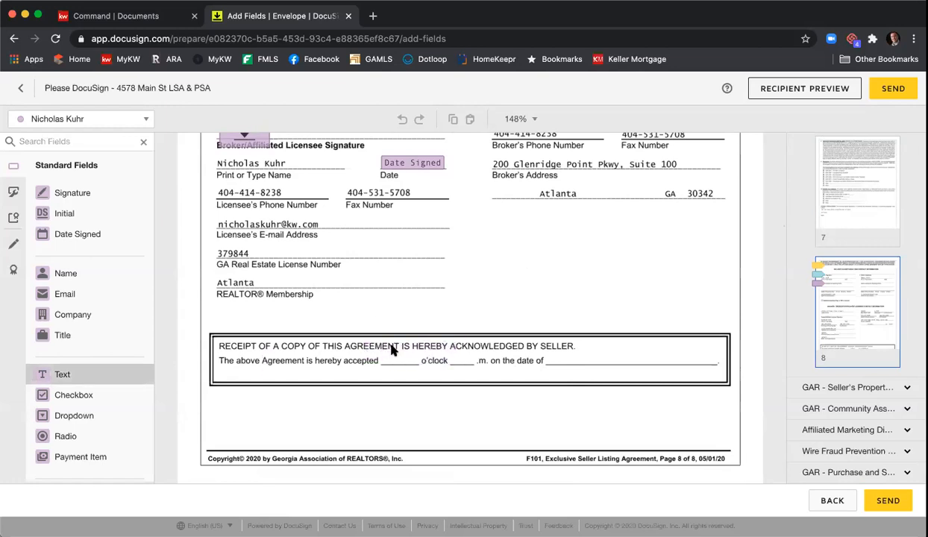
drag(453, 347, 403, 361)
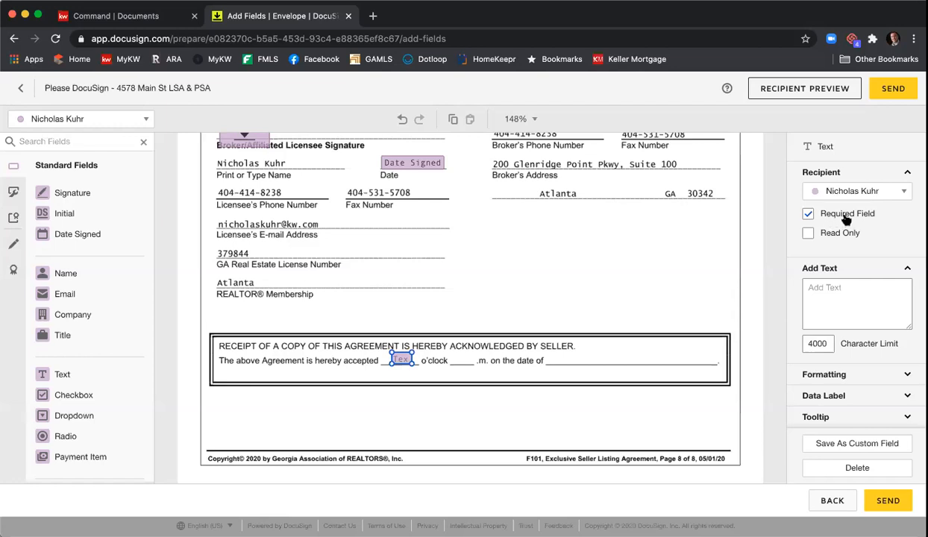
scroll(510, 298, down, 1)
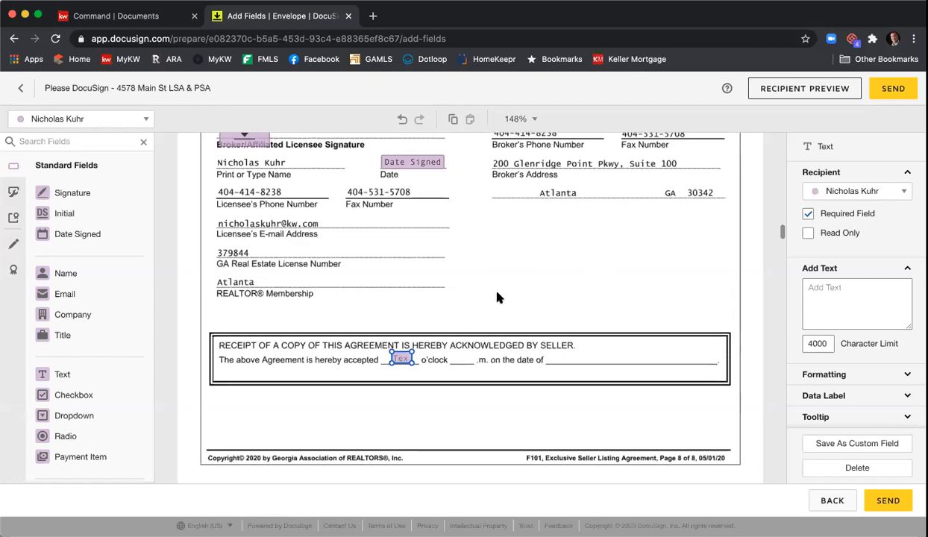
right_click(401, 361)
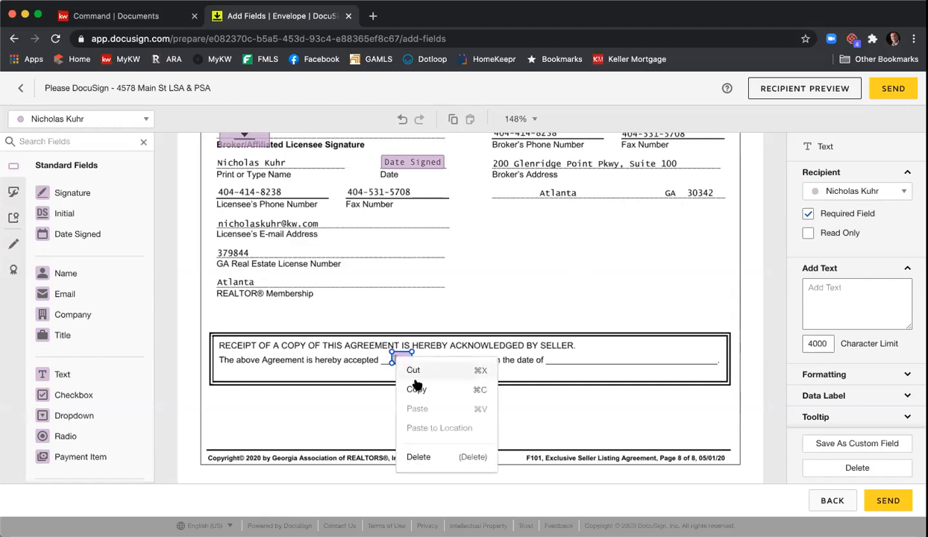
click(415, 388)
right_click(430, 370)
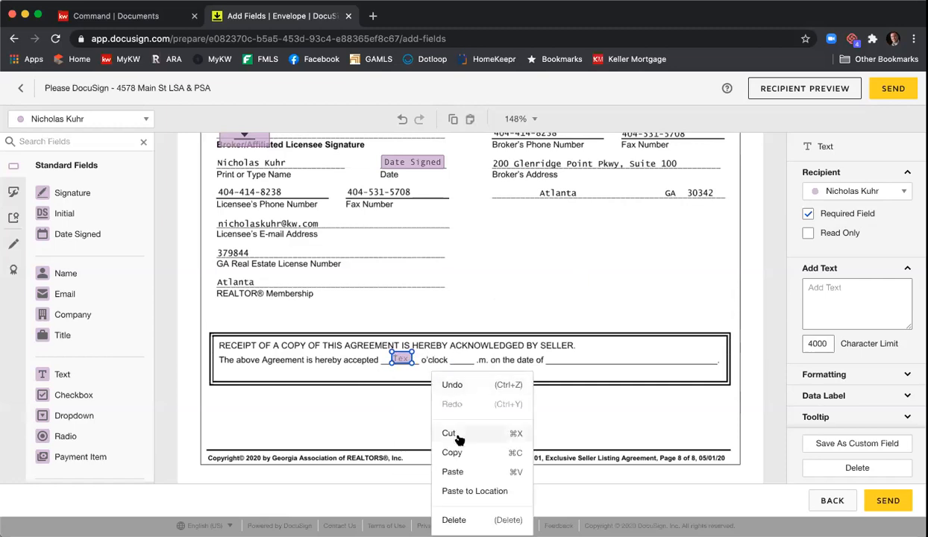
click(453, 471)
drag(412, 383, 461, 361)
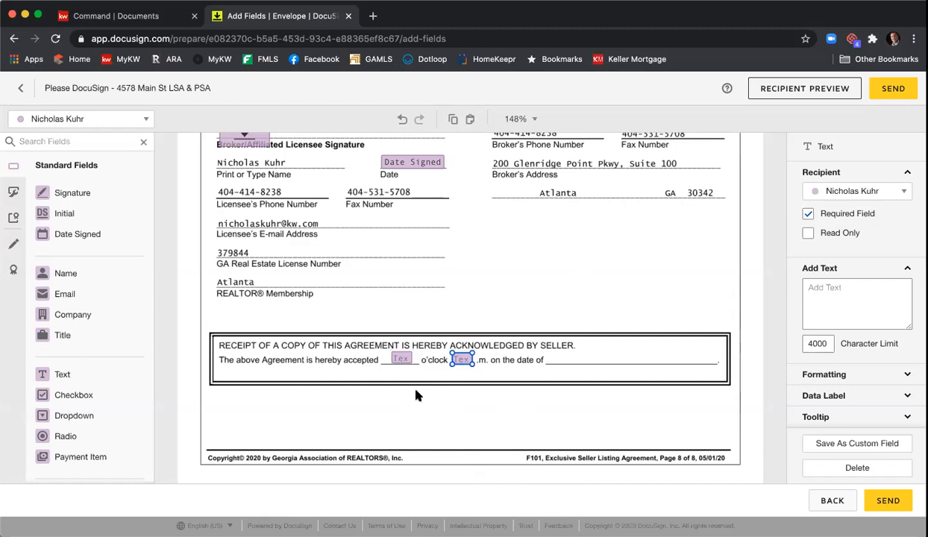
click(78, 234)
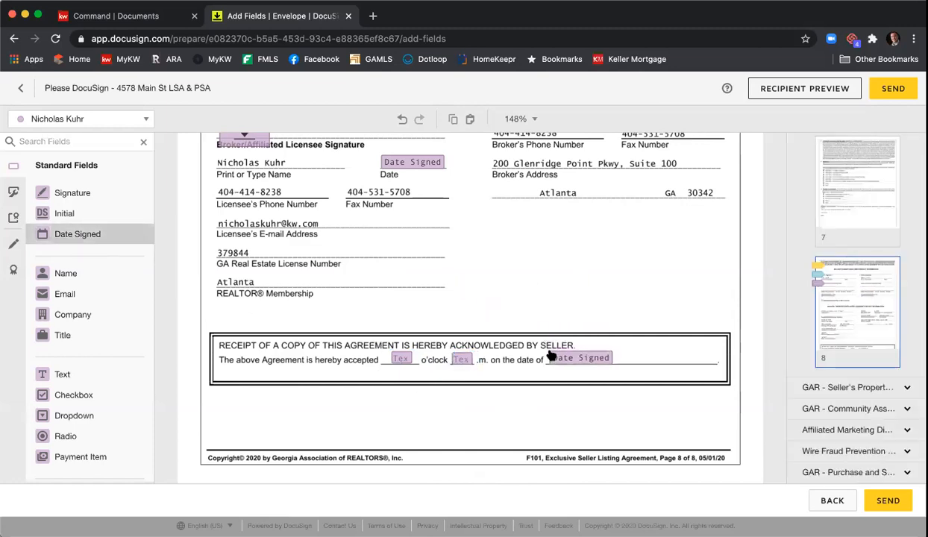
click(549, 359)
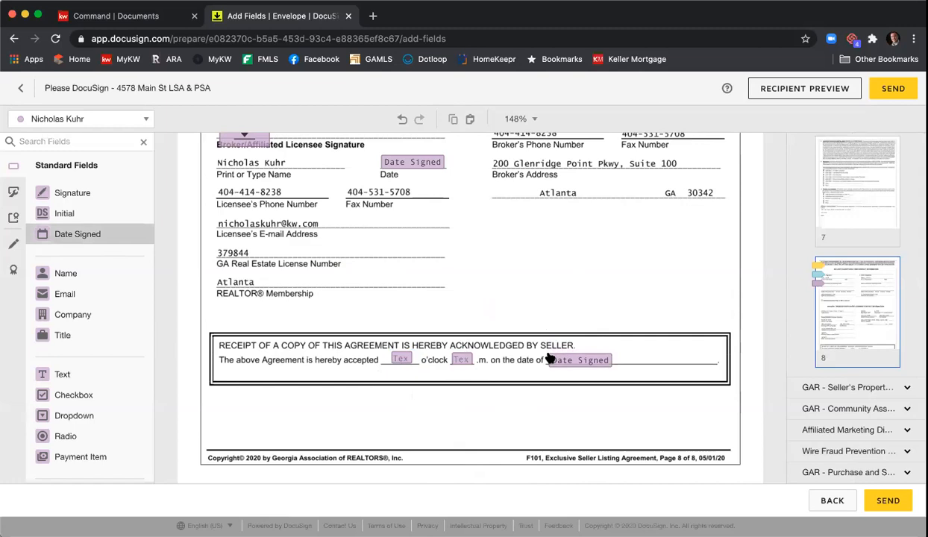
Step: For the first seller, mark the disclosure's 'constructed?' year-built Text field as Required
click(503, 294)
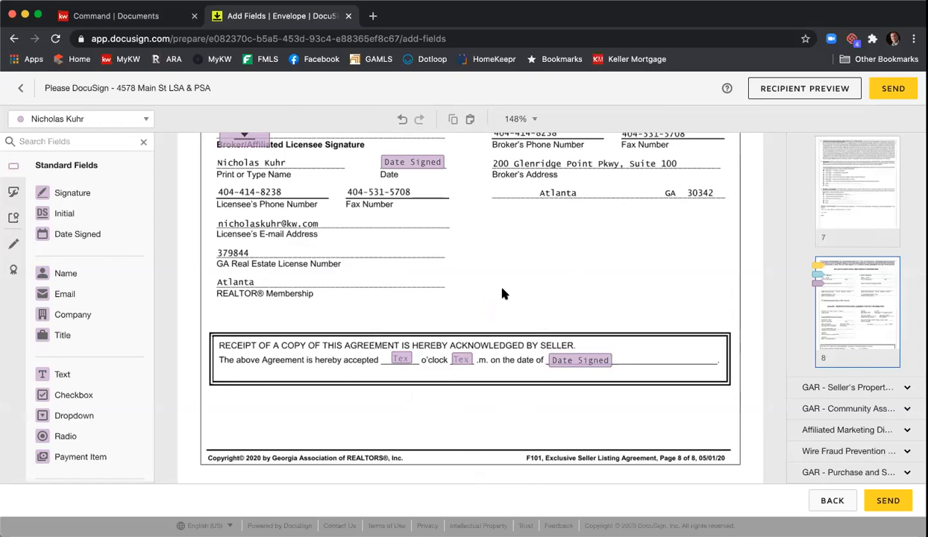
scroll(501, 291, down, 3)
scroll(500, 285, down, 3)
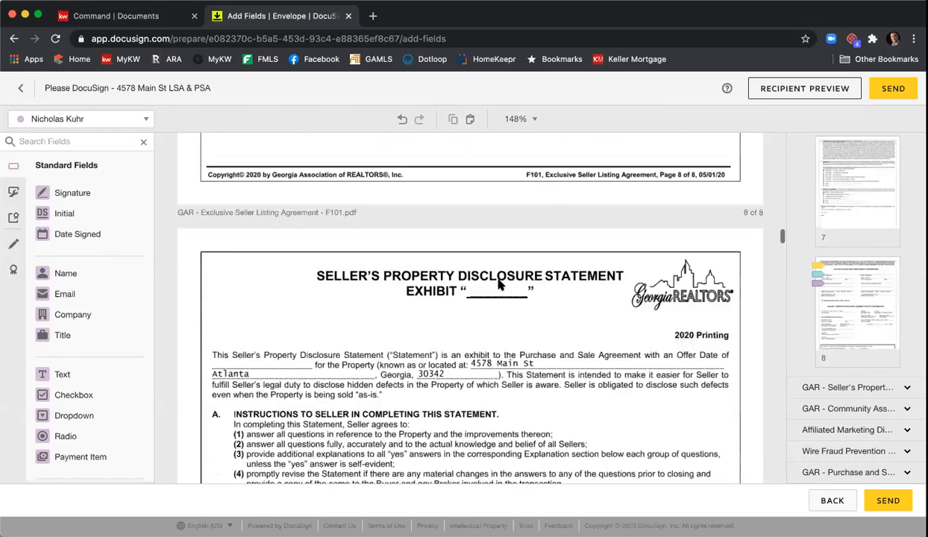
scroll(500, 285, down, 6)
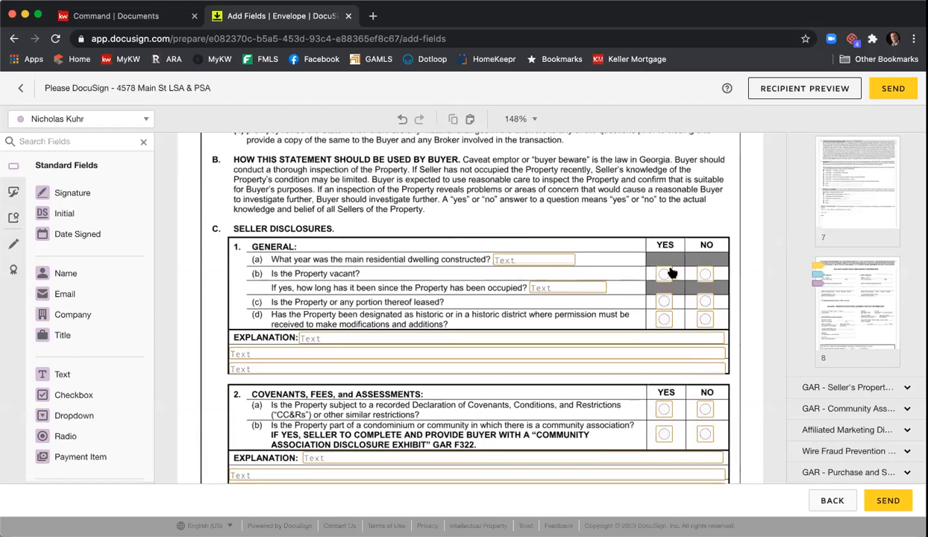
click(143, 121)
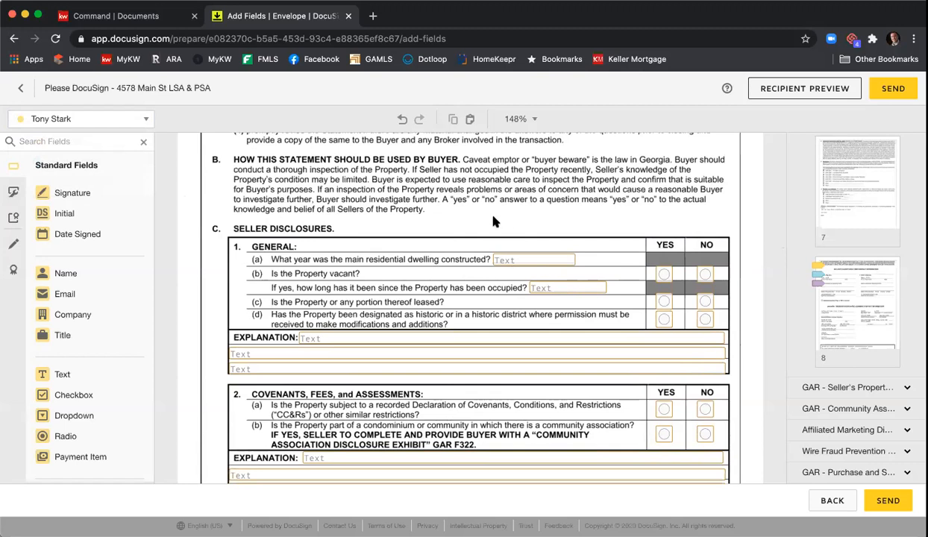
click(511, 259)
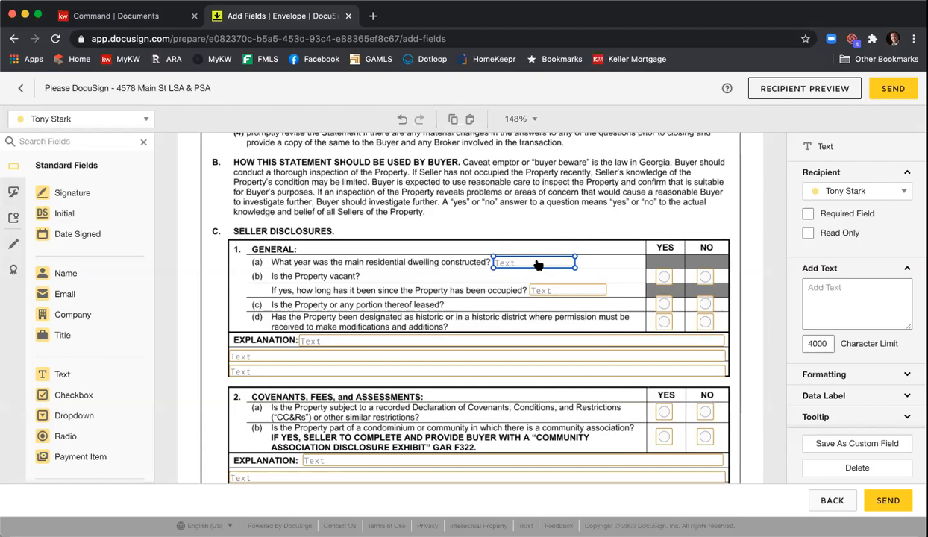
click(809, 214)
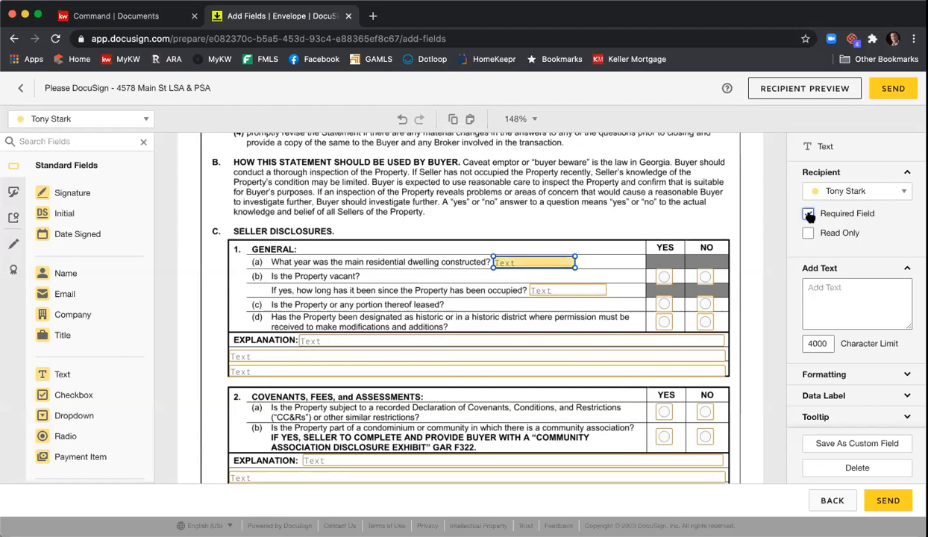
click(621, 216)
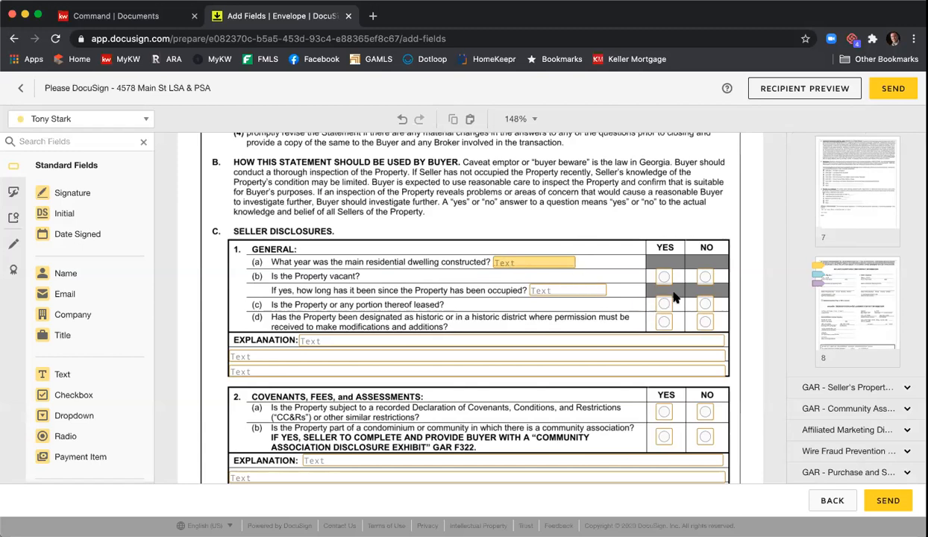
Step: Scroll to the Community Association Disclosure and mark its Name of Association(s) field as Required
scroll(658, 219, down, 15)
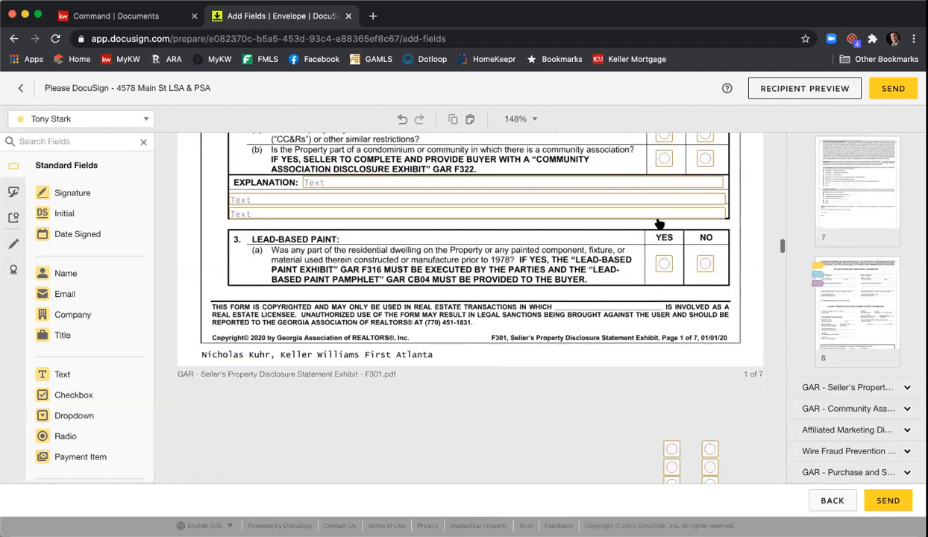
scroll(656, 225, down, 20)
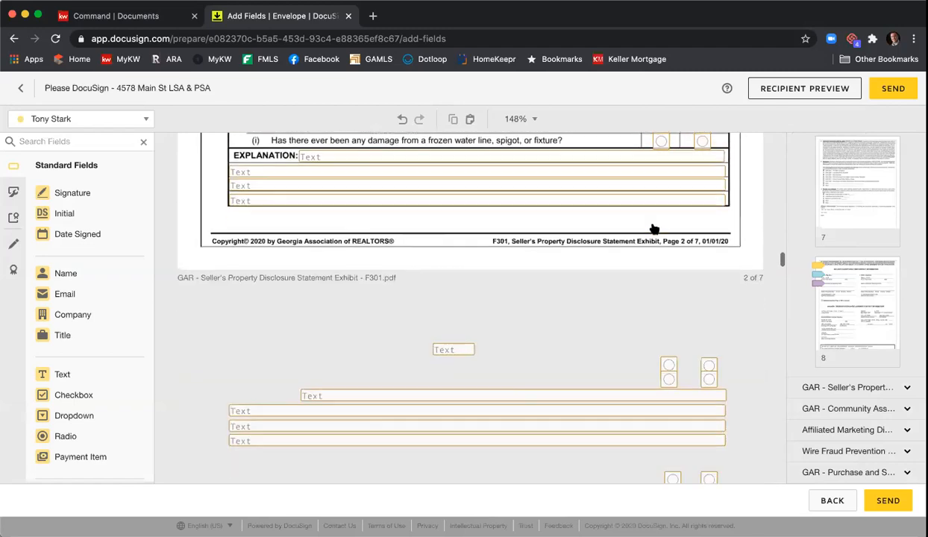
scroll(652, 221, down, 20)
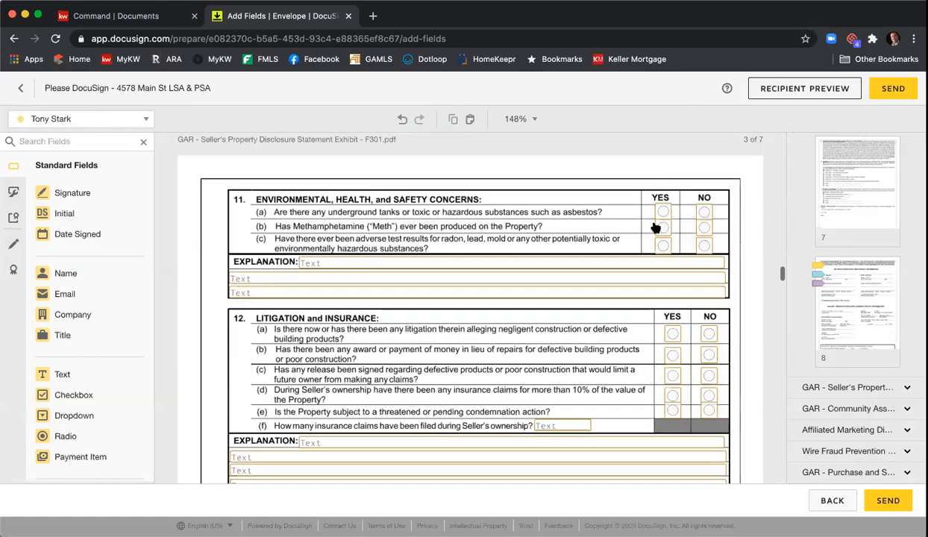
scroll(619, 236, down, 20)
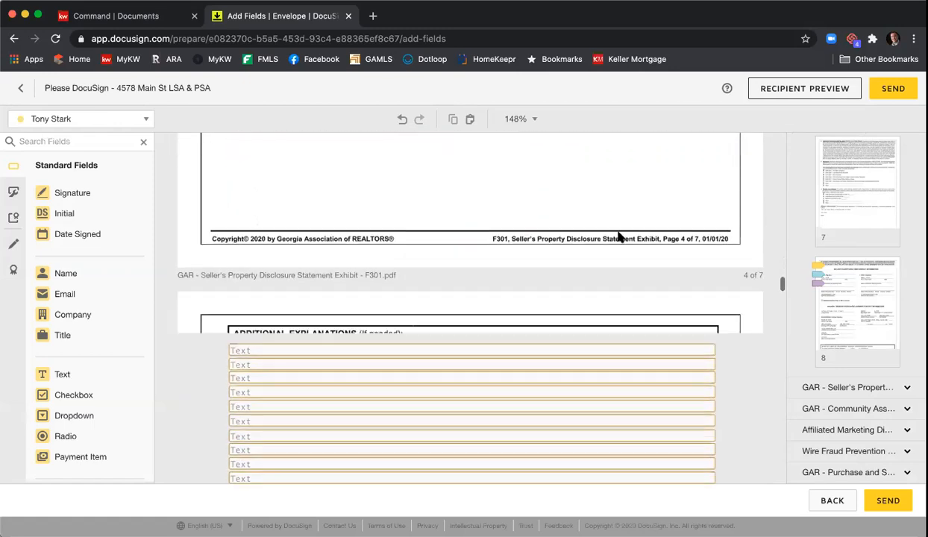
scroll(619, 236, down, 15)
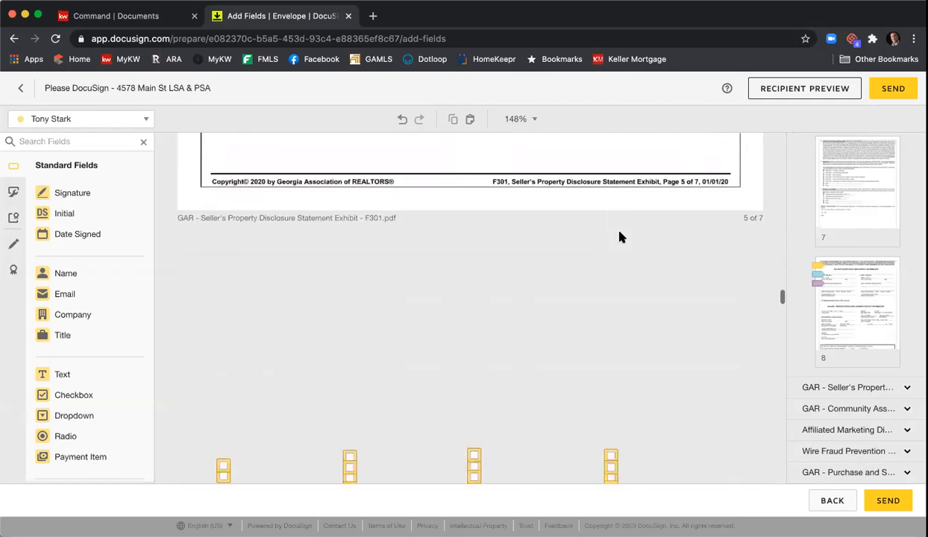
scroll(446, 255, down, 20)
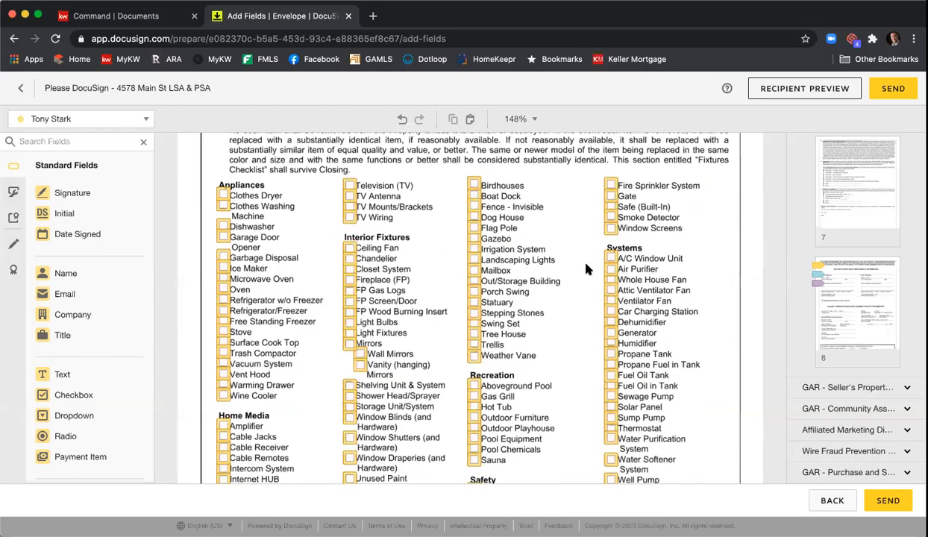
scroll(589, 266, down, 5)
scroll(588, 265, up, 4)
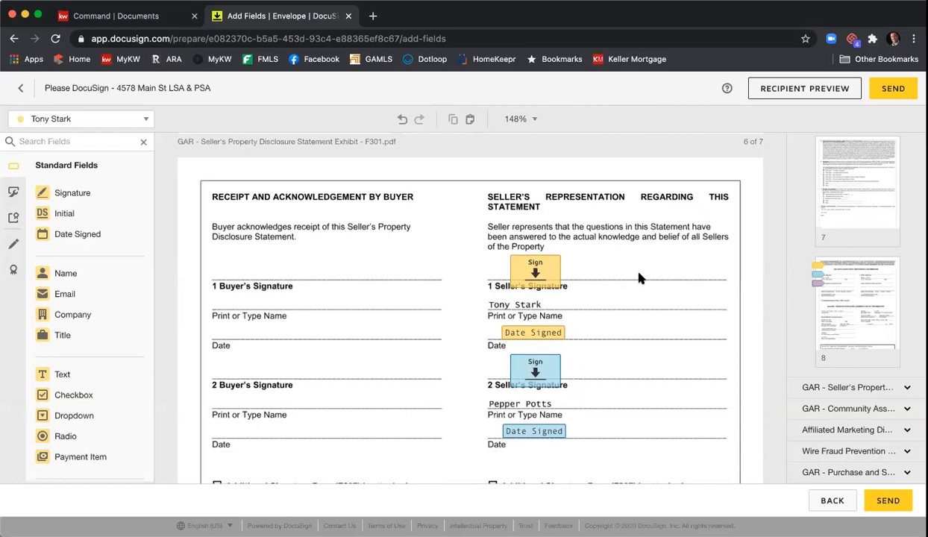
scroll(638, 278, down, 10)
scroll(638, 277, down, 10)
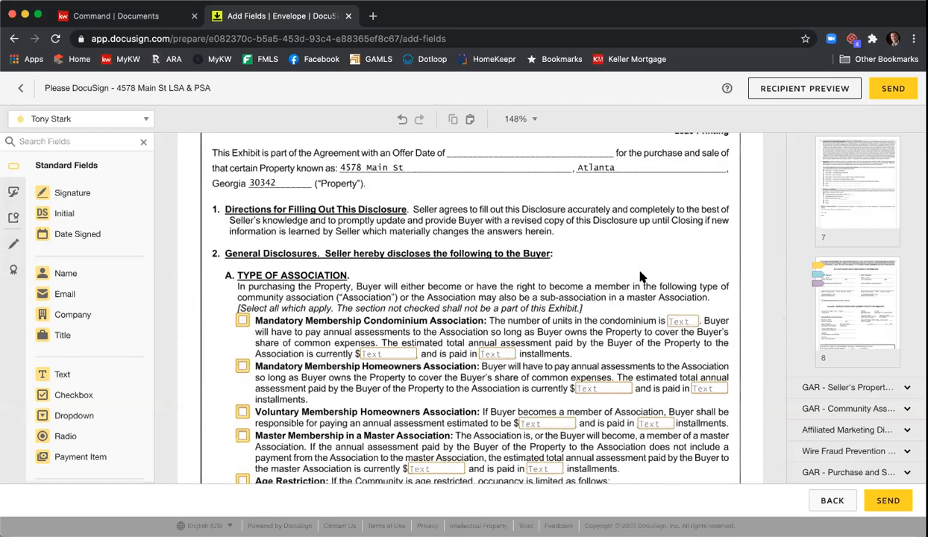
scroll(596, 269, down, 3)
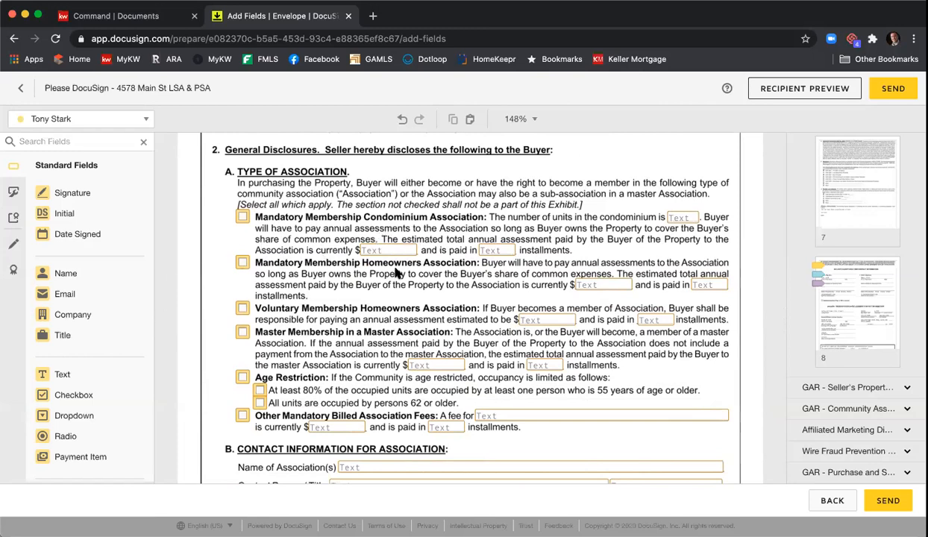
scroll(384, 286, down, 3)
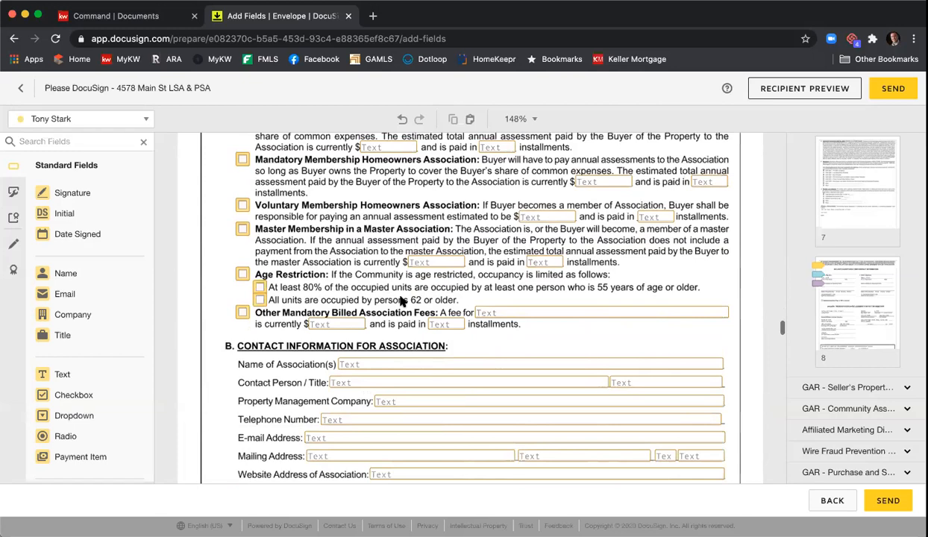
click(362, 367)
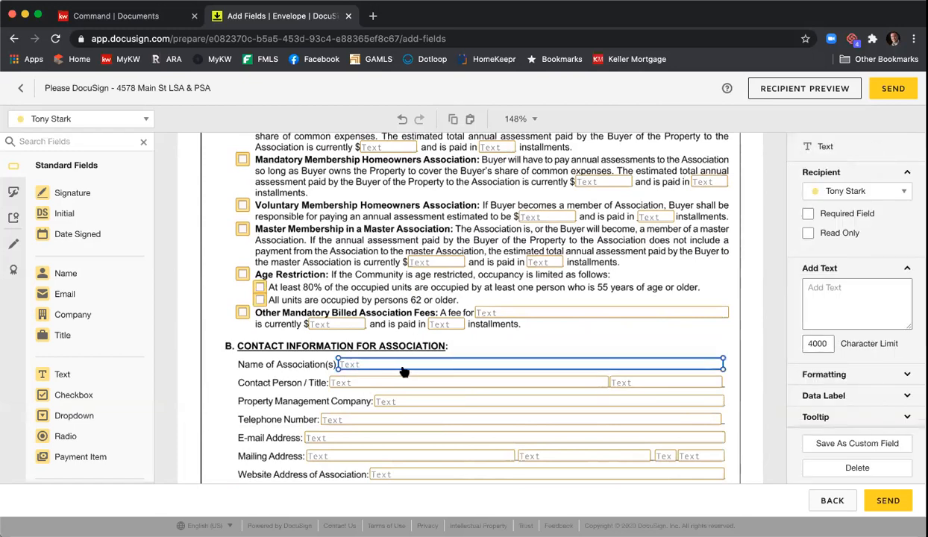
click(808, 214)
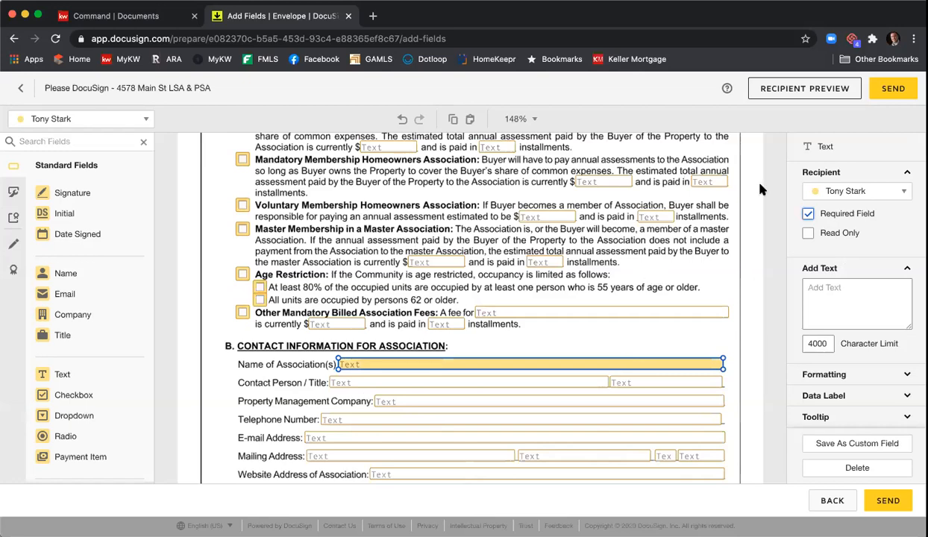
Step: Scroll on to the Affiliated Marketing Disclosure's acknowledgement section with its Client and Date lines
scroll(712, 220, down, 5)
scroll(709, 223, down, 10)
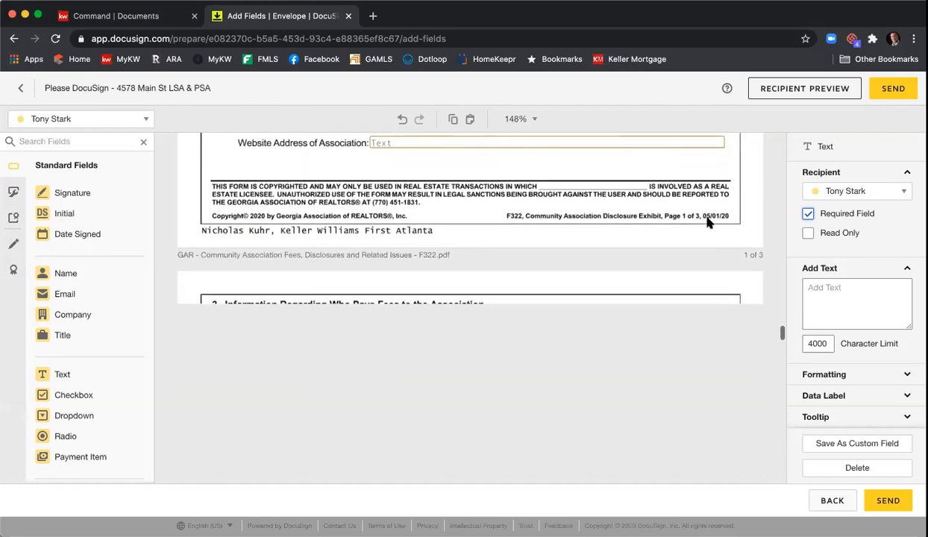
scroll(708, 222, down, 10)
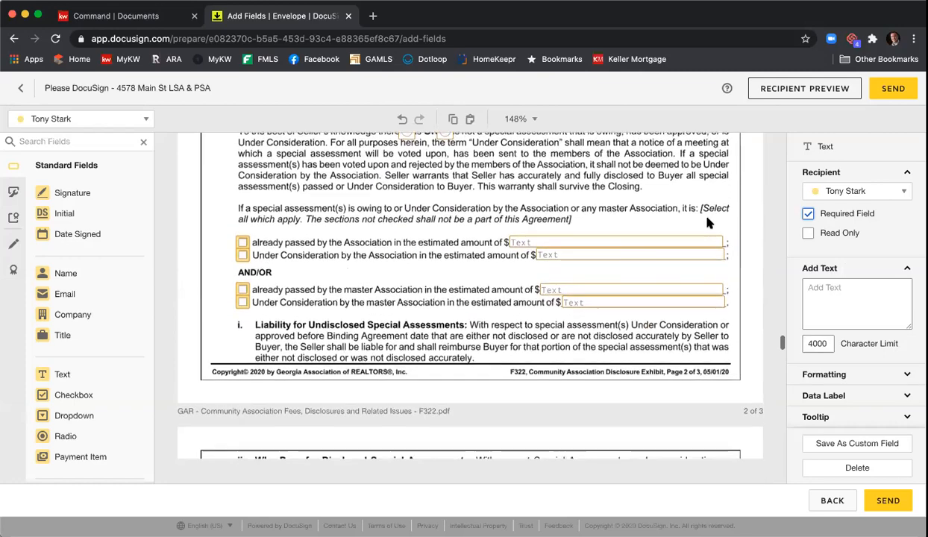
scroll(709, 222, down, 3)
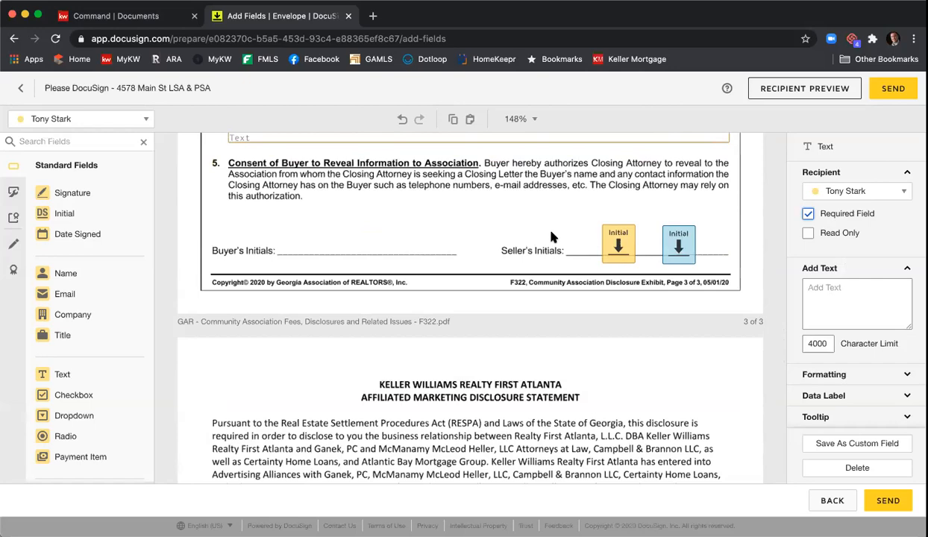
scroll(536, 236, down, 4)
scroll(536, 236, down, 8)
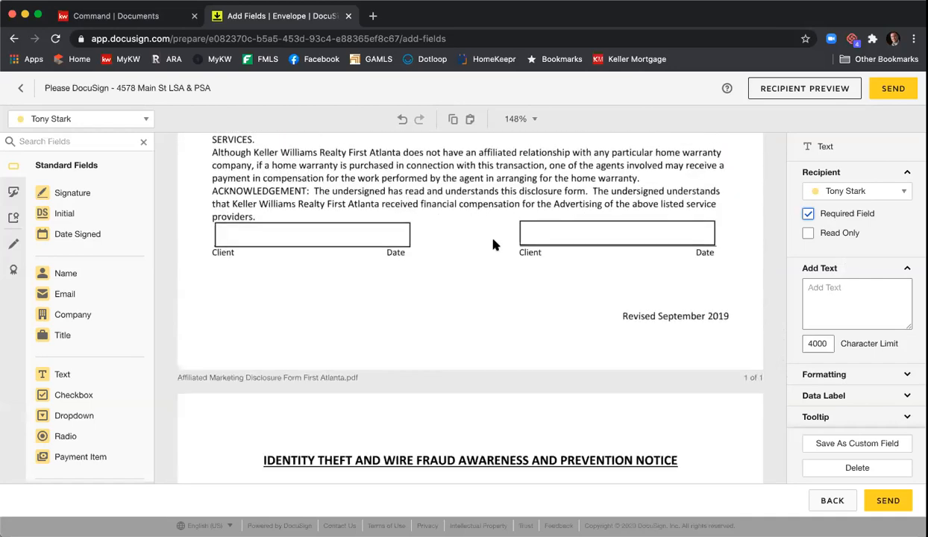
scroll(525, 255, up, 1)
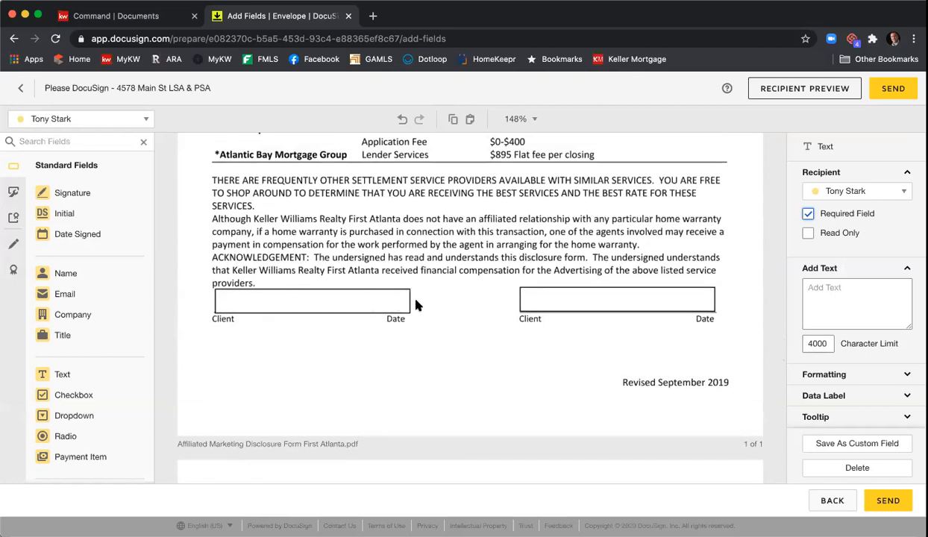
Step: Place Signature and Date Signed fields in both Client boxes, one per seller
mouse_move(83, 193)
mouse_down()
mouse_move(254, 285)
mouse_move(220, 285)
mouse_up()
mouse_move(67, 237)
mouse_down()
mouse_move(307, 296)
mouse_move(302, 305)
mouse_up()
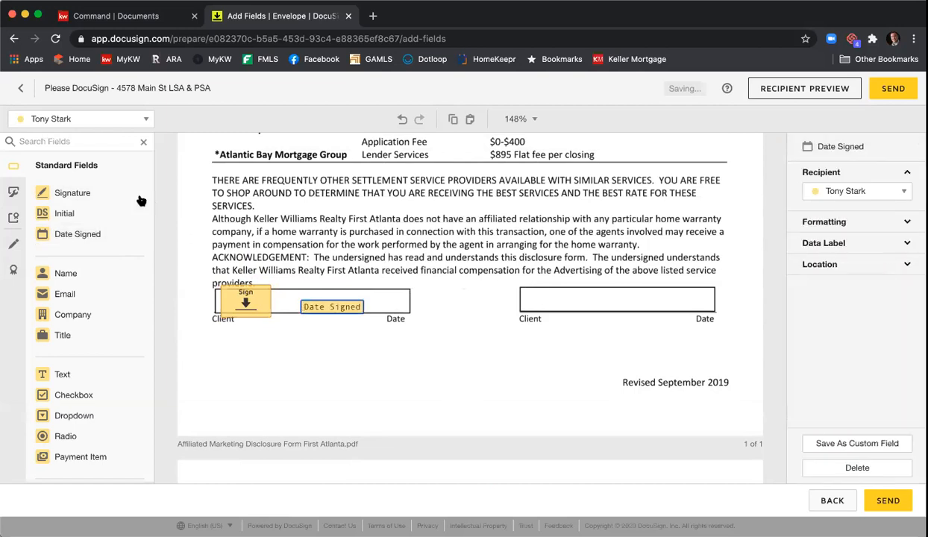
click(143, 120)
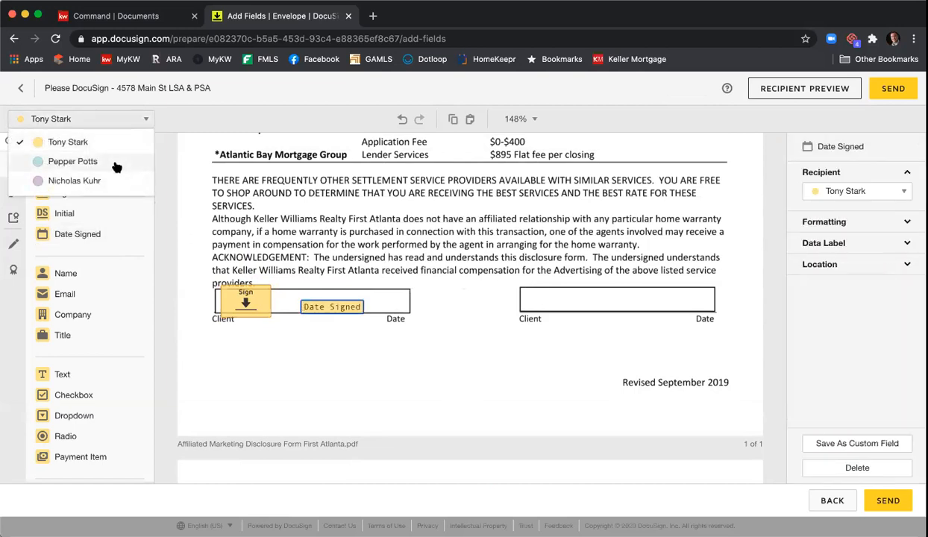
click(115, 165)
mouse_move(83, 193)
mouse_down()
mouse_move(522, 272)
mouse_move(525, 289)
mouse_up()
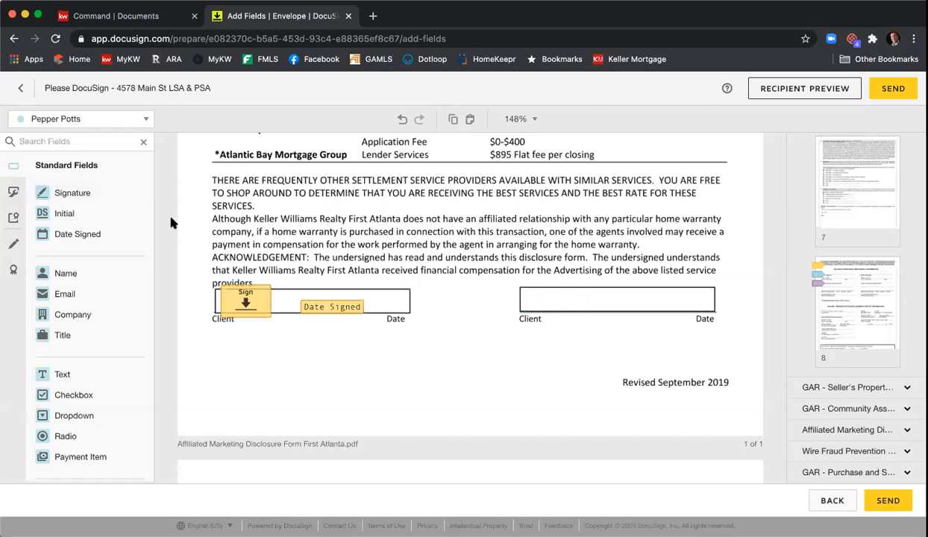
drag(63, 232, 618, 301)
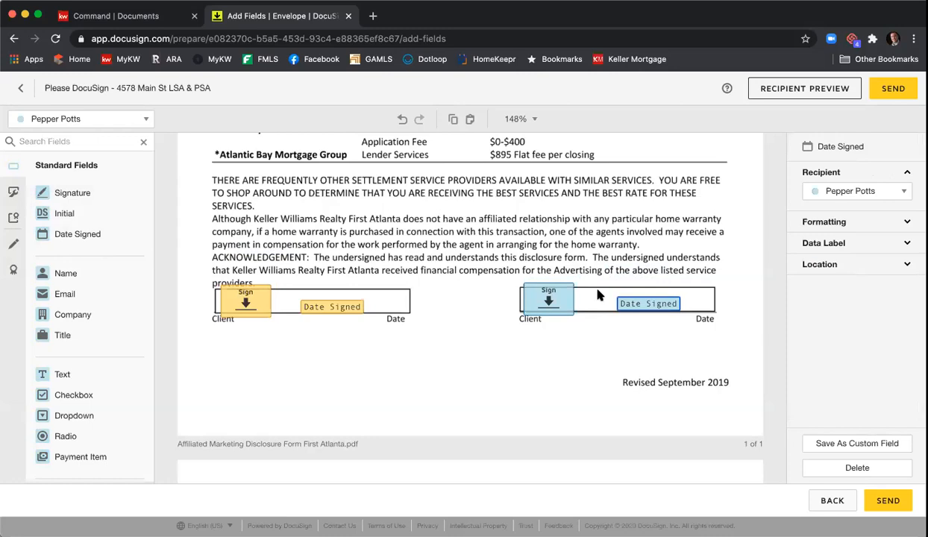
click(457, 226)
Step: Move both Wire Fraud Prevention Notice Sign fields up onto their Signature lines
scroll(465, 232, down, 2)
scroll(466, 232, down, 10)
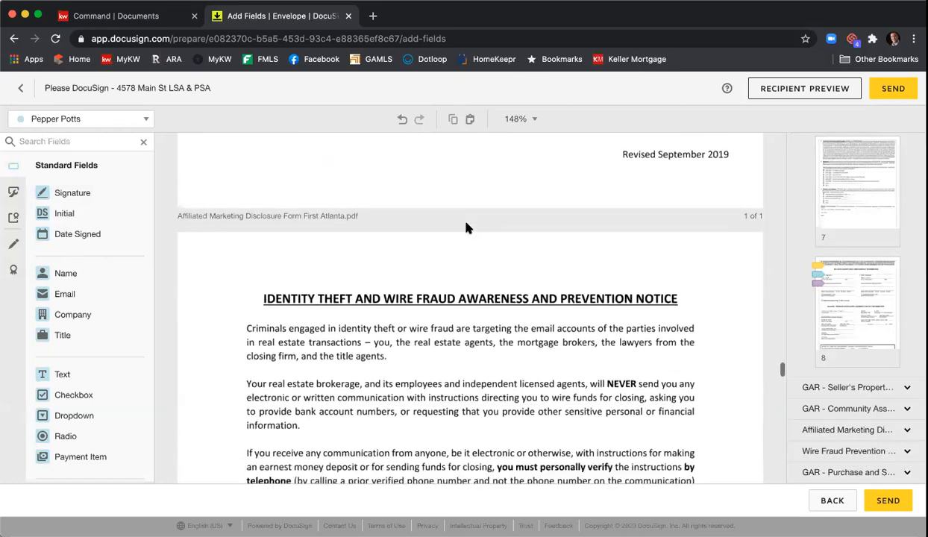
scroll(467, 229, down, 5)
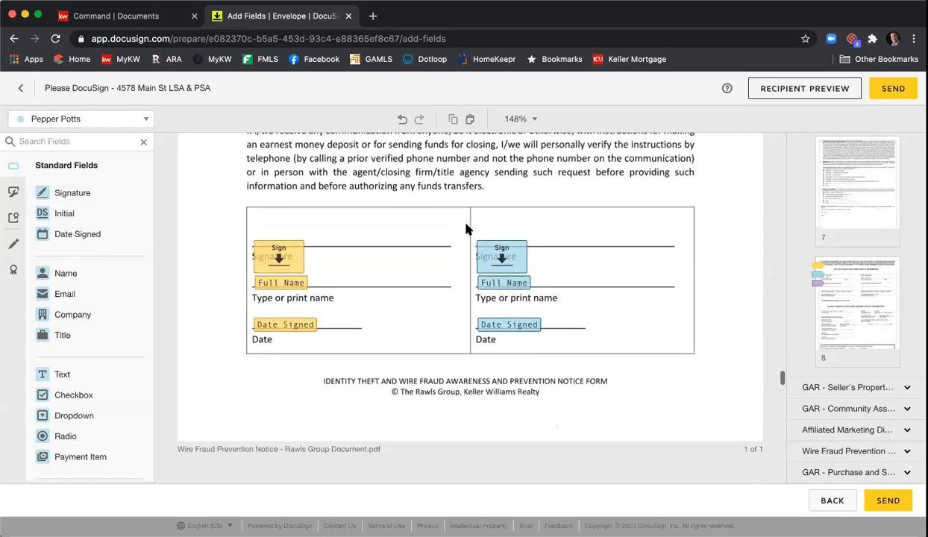
drag(286, 264, 286, 239)
drag(498, 259, 500, 238)
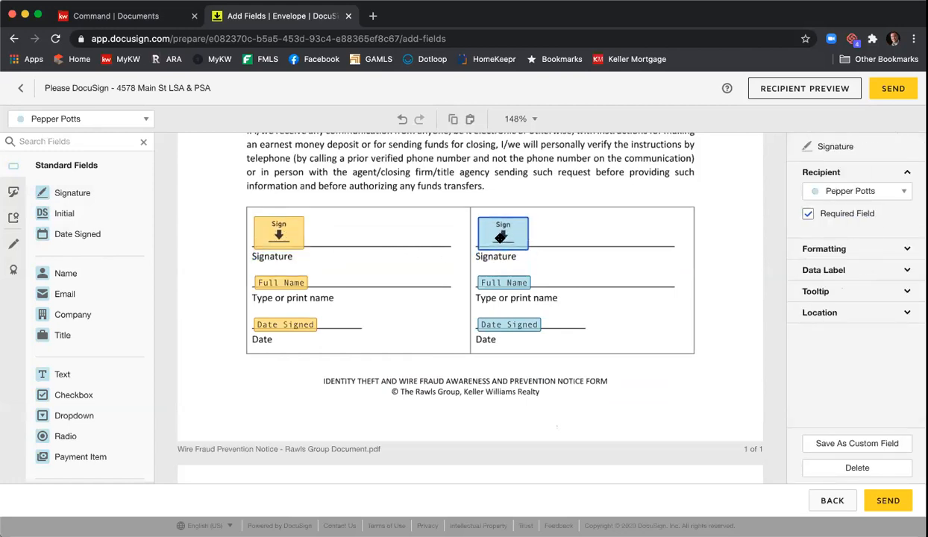
click(415, 230)
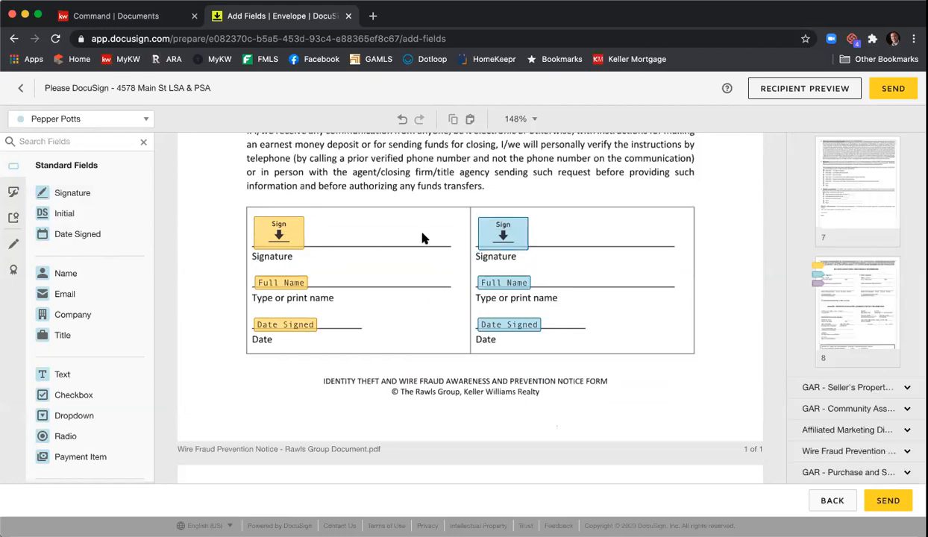
Step: For the third recipient, place a checkbox on the Earnest Money 'check' option
scroll(423, 238, down, 5)
scroll(423, 239, down, 1)
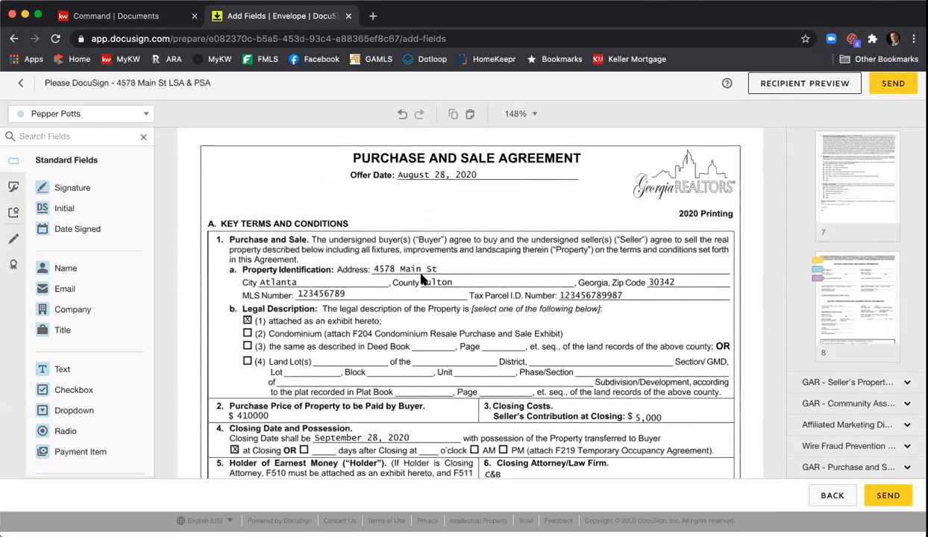
scroll(451, 273, down, 5)
scroll(462, 288, up, 4)
scroll(463, 288, down, 7)
scroll(462, 288, down, 5)
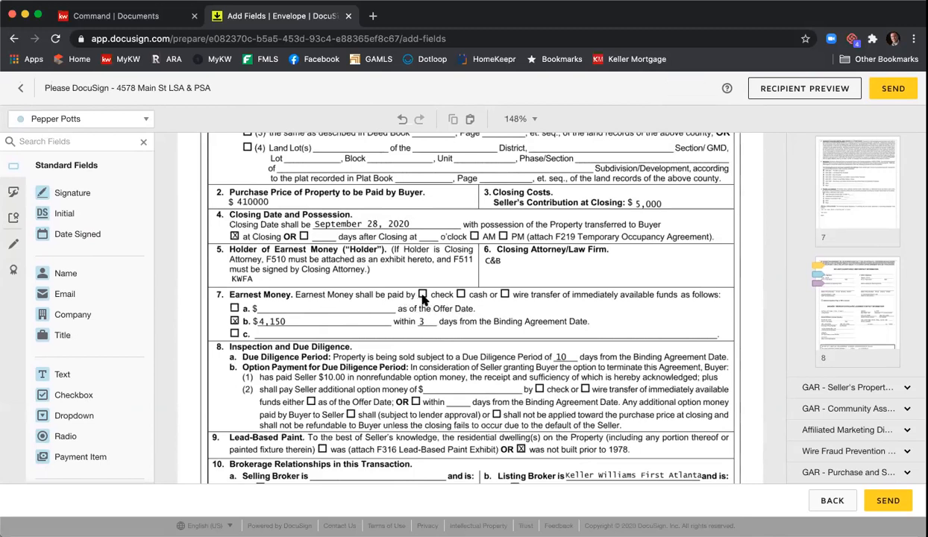
click(150, 119)
click(105, 182)
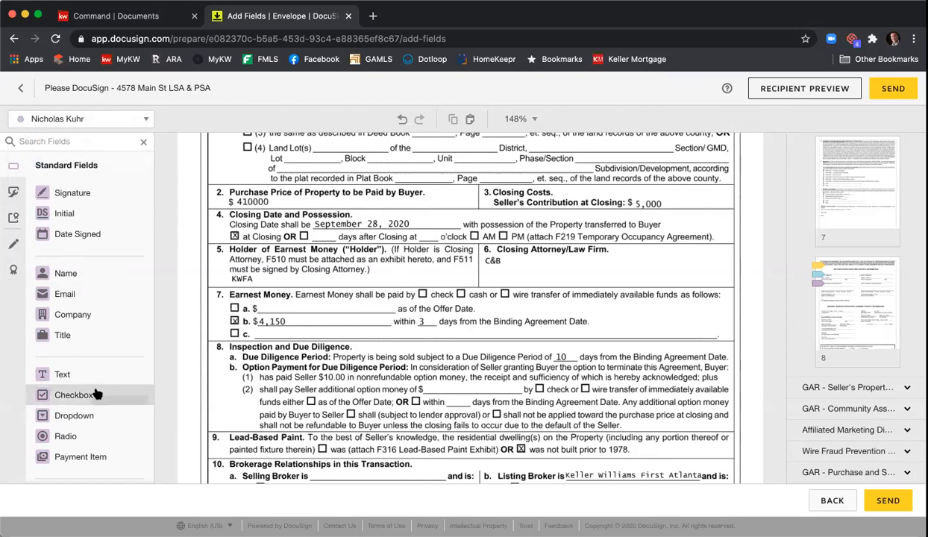
click(137, 394)
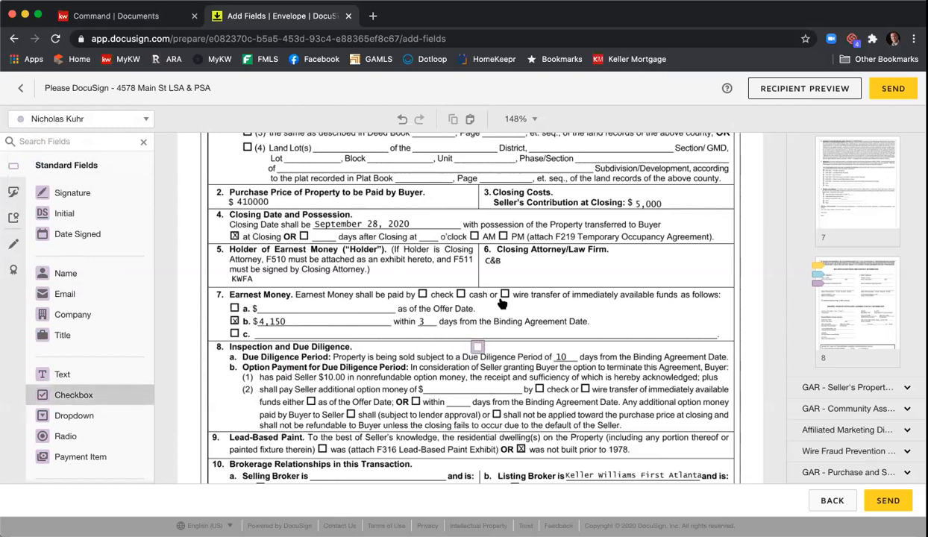
click(418, 287)
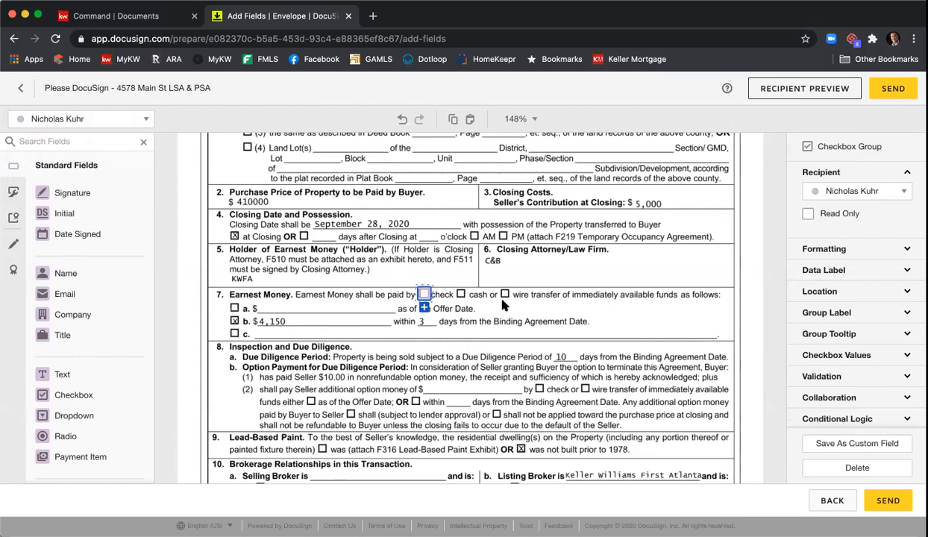
Step: Make the Earnest Money checkbox pre-checked and Read Only
click(865, 358)
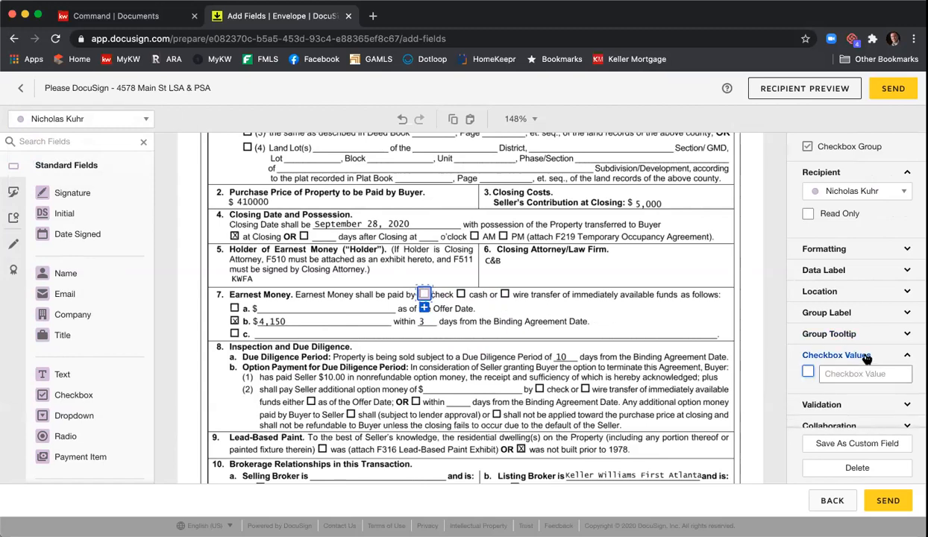
click(809, 372)
click(809, 214)
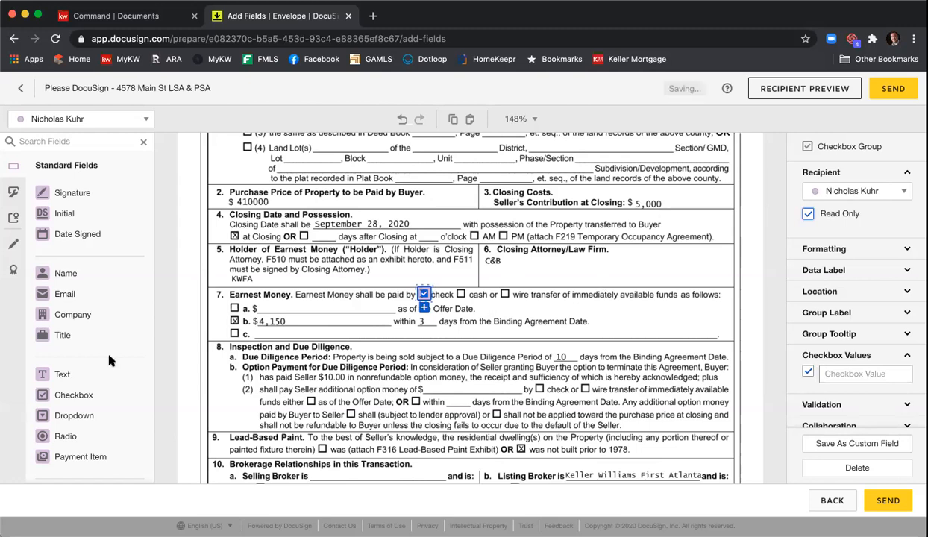
click(77, 393)
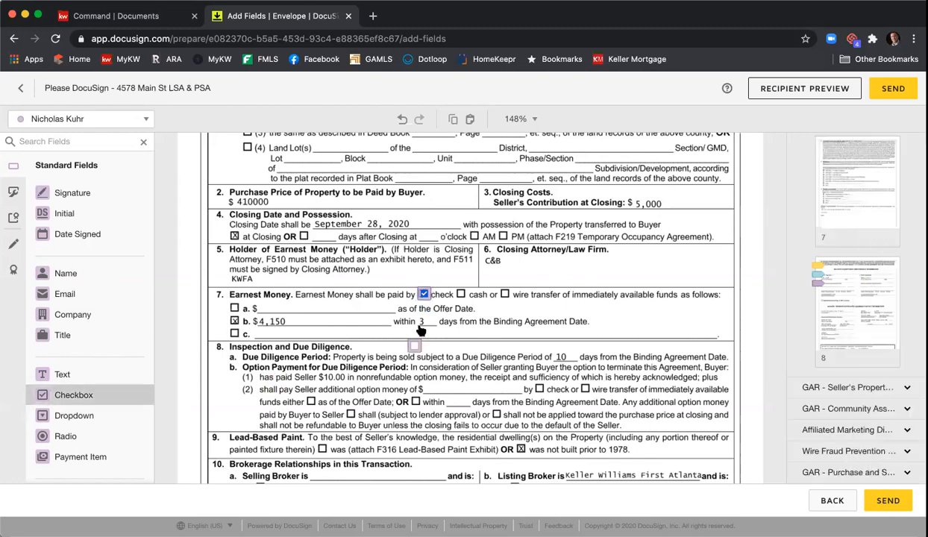
click(458, 292)
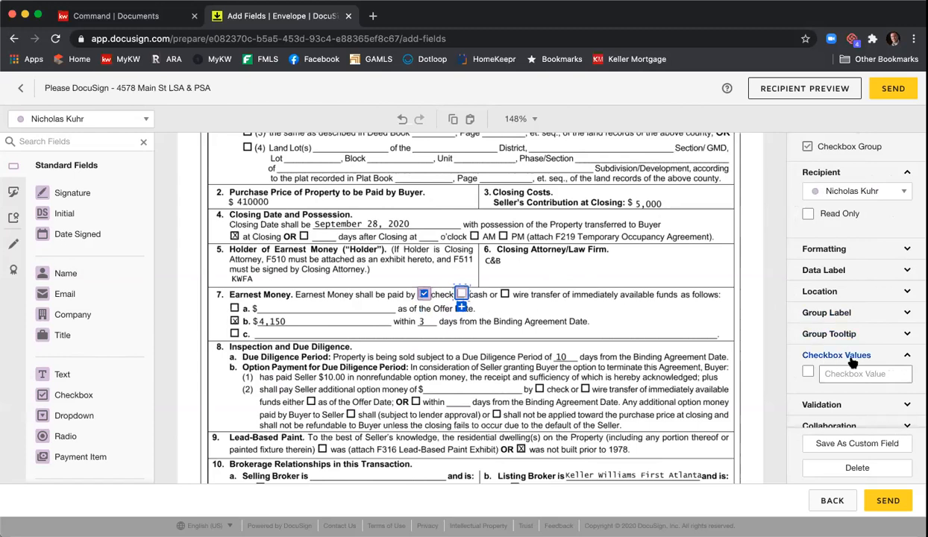
click(809, 374)
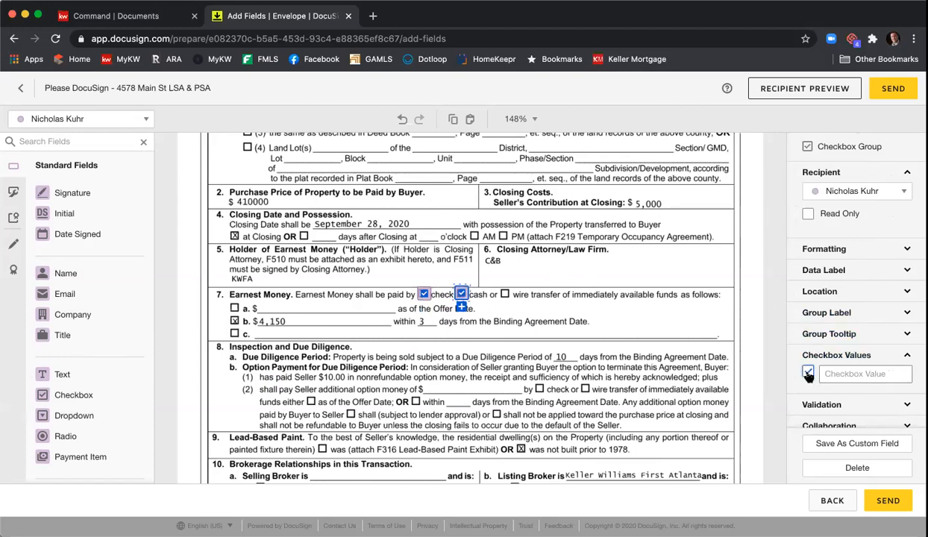
click(809, 214)
click(587, 309)
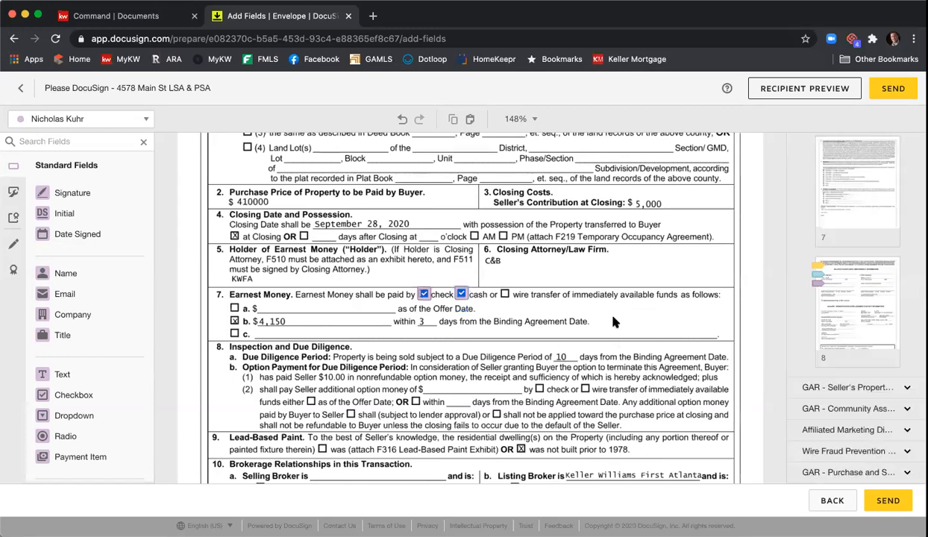
click(461, 295)
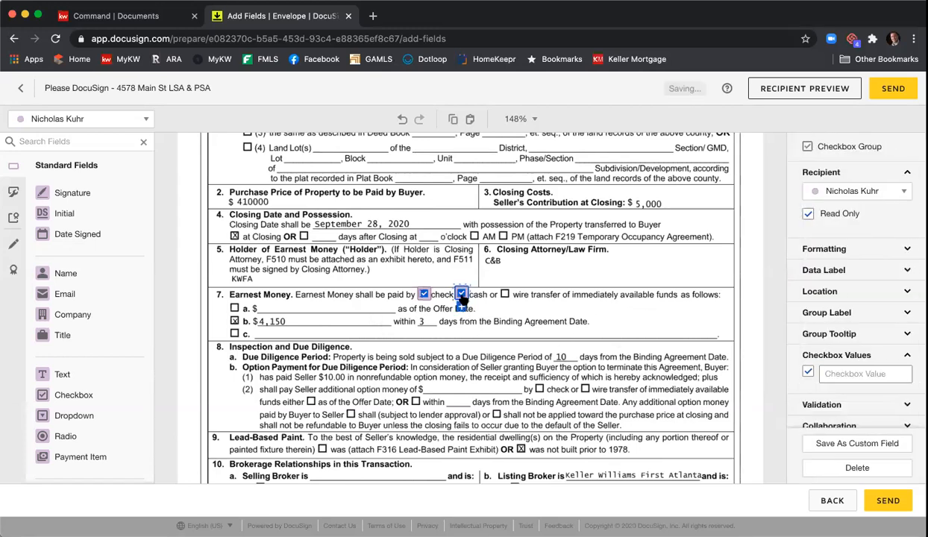
key(Delete)
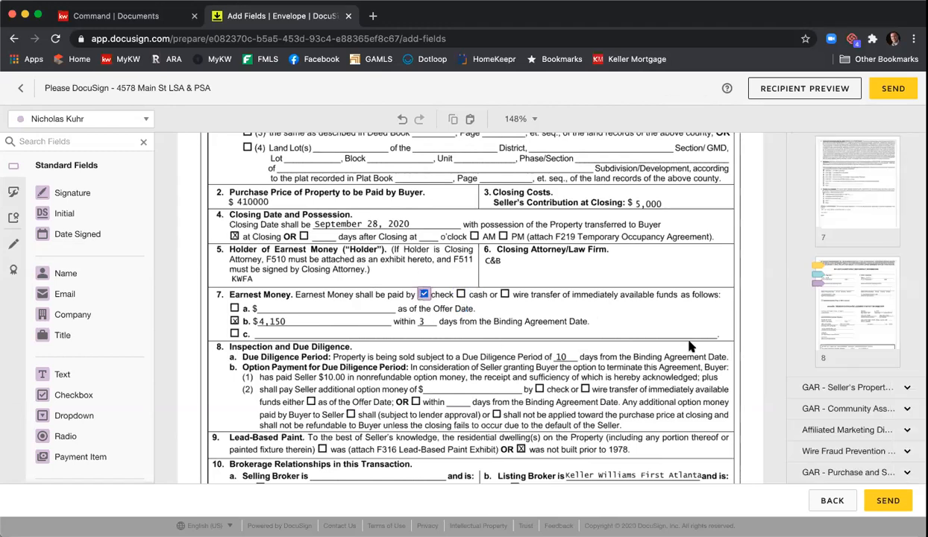
Step: Add a widened Selling Broker text field with the brokerage's name, not required and Read Only
scroll(675, 337, down, 3)
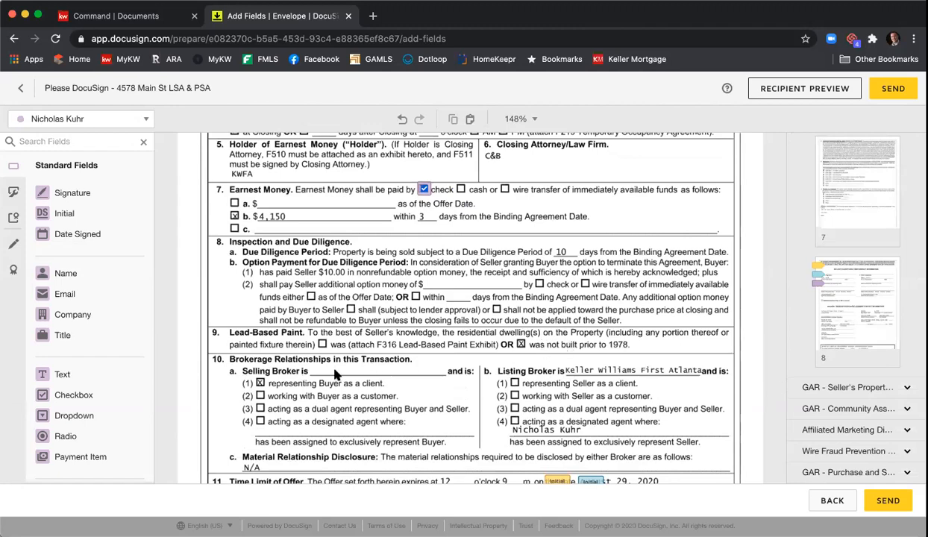
scroll(335, 374, down, 2)
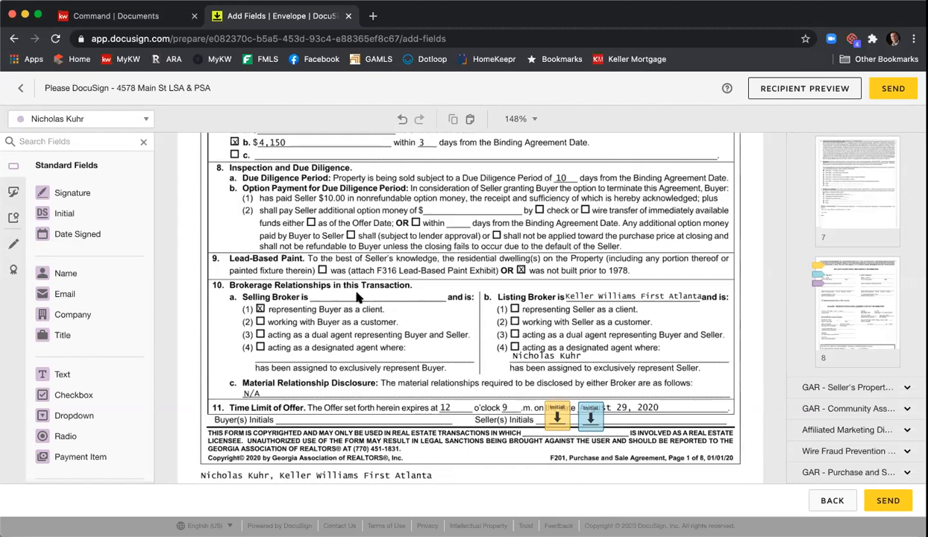
drag(104, 377, 314, 289)
drag(384, 296, 433, 301)
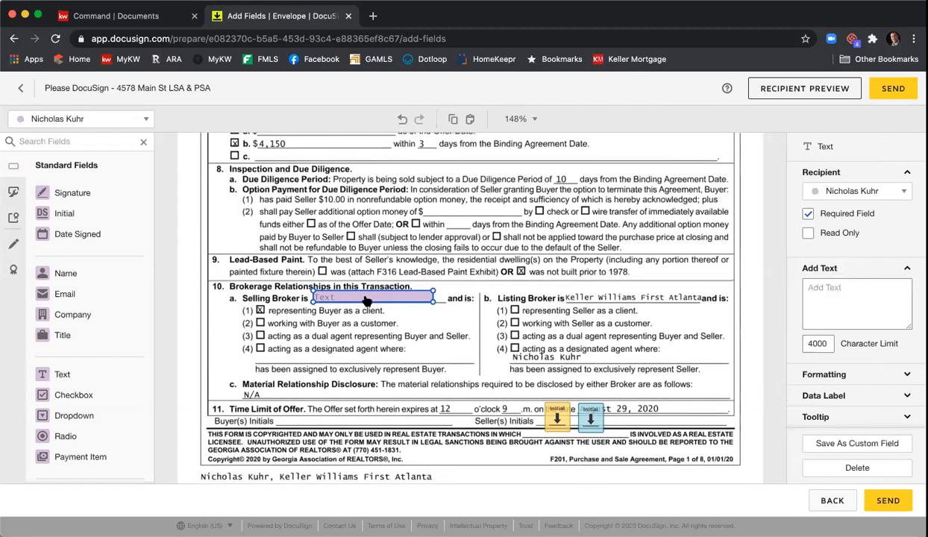
click(366, 300)
text(Harry Norman)
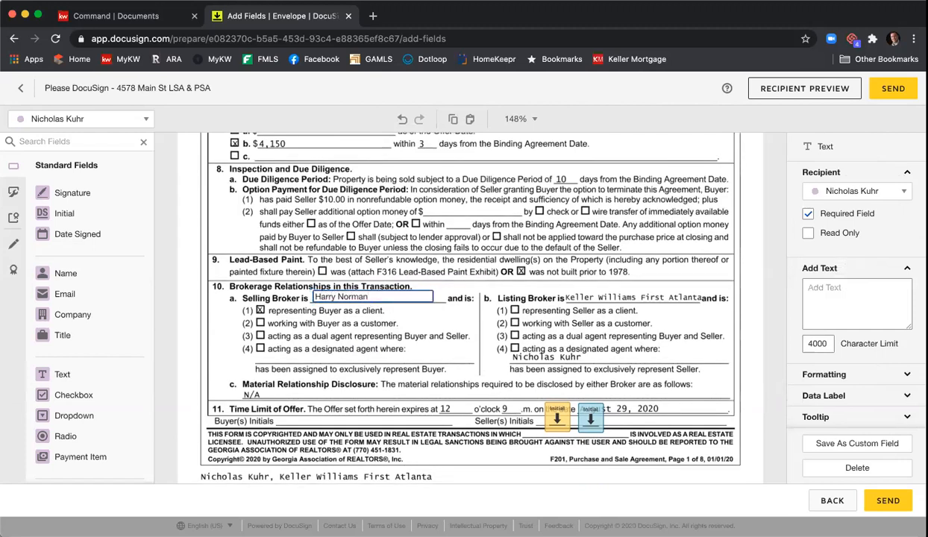
click(808, 214)
click(808, 233)
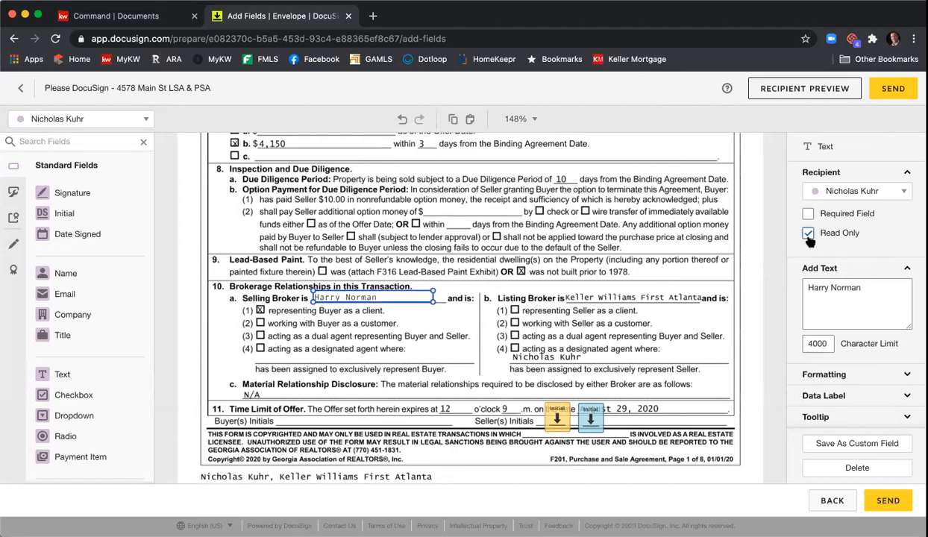
click(664, 273)
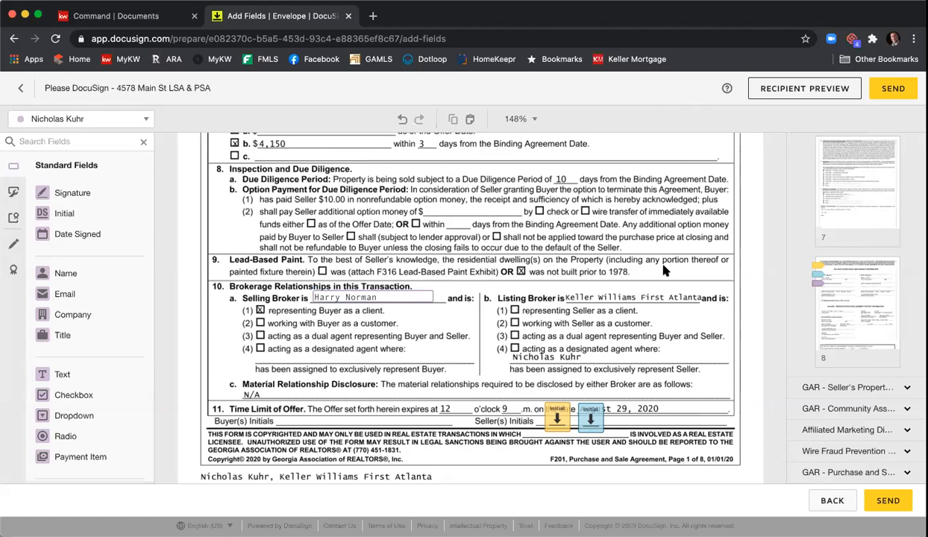
Step: Scroll down to the Special Stipulations section with its five Stips text fields
scroll(511, 276, down, 2)
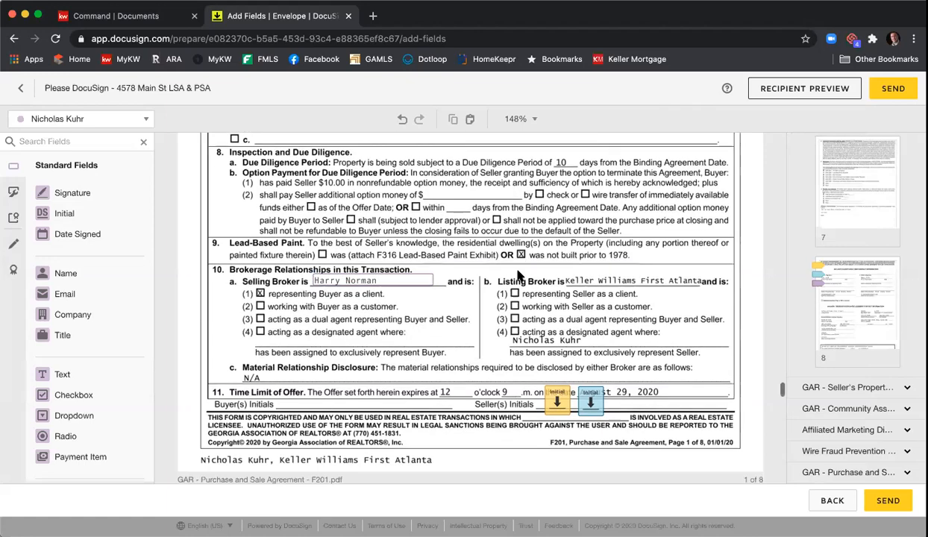
scroll(477, 279, down, 5)
scroll(477, 279, down, 15)
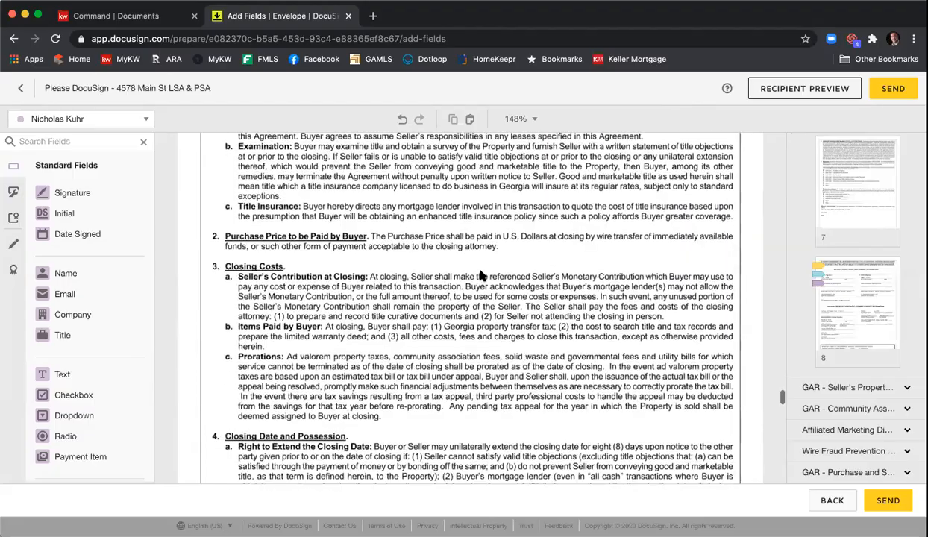
scroll(484, 274, down, 15)
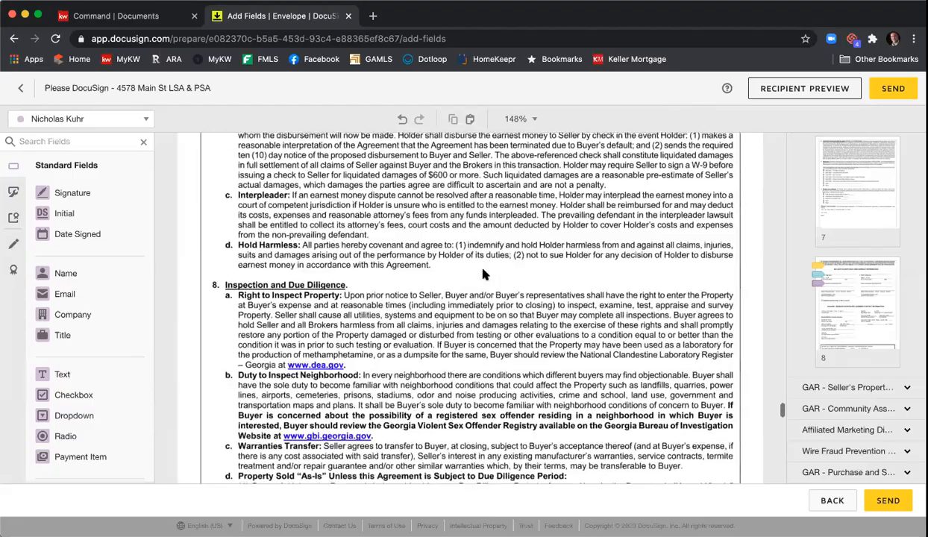
scroll(484, 274, down, 15)
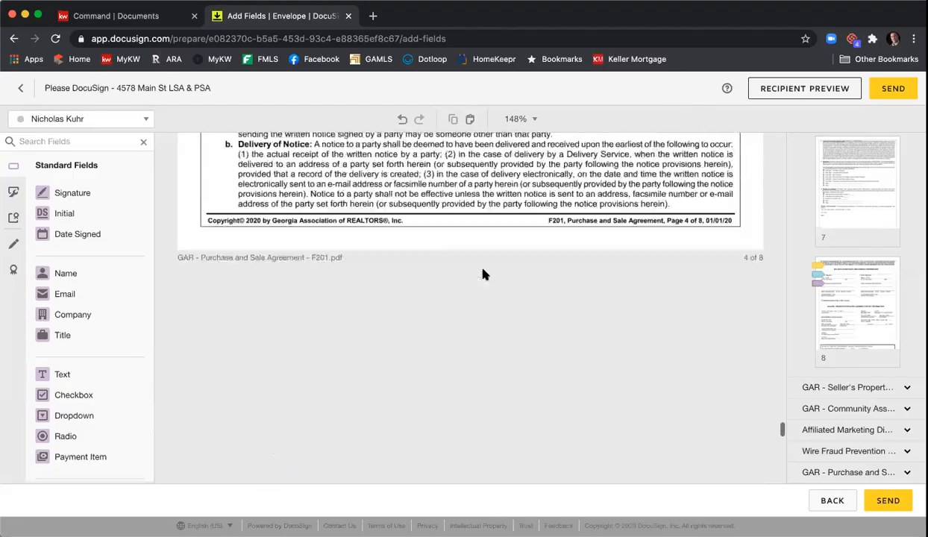
scroll(483, 274, down, 15)
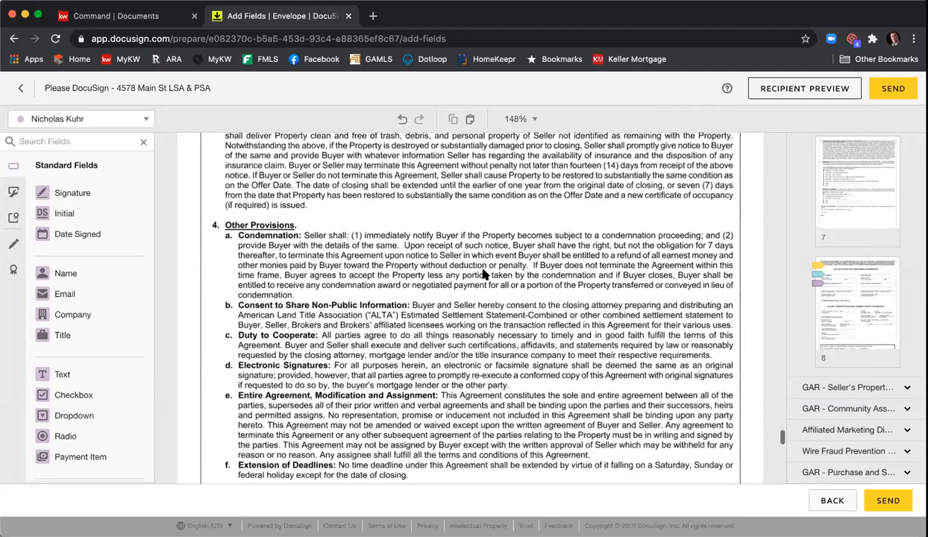
scroll(484, 275, down, 15)
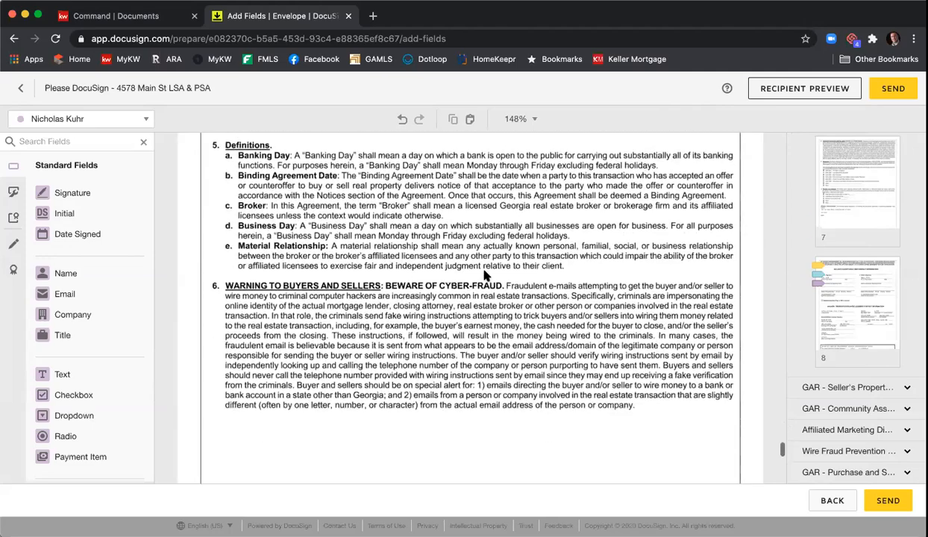
scroll(483, 274, down, 10)
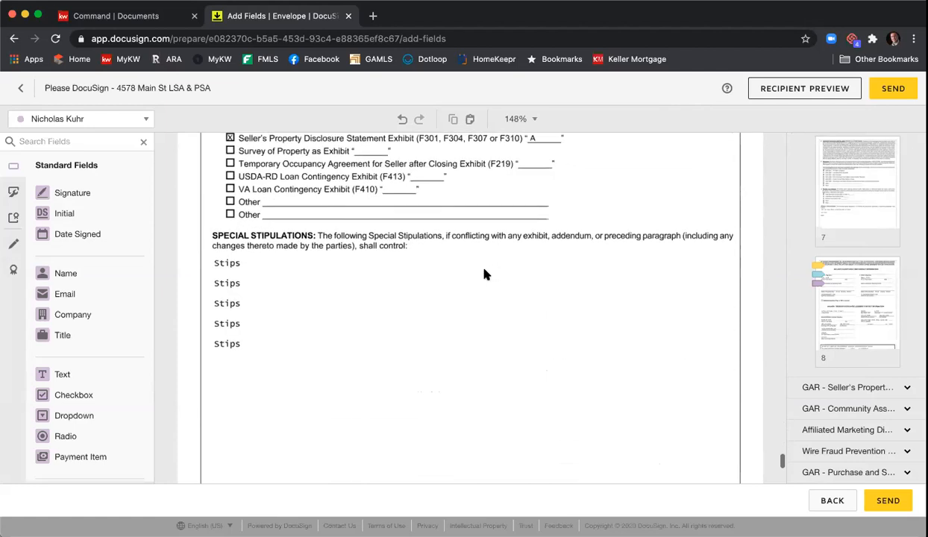
scroll(483, 274, up, 2)
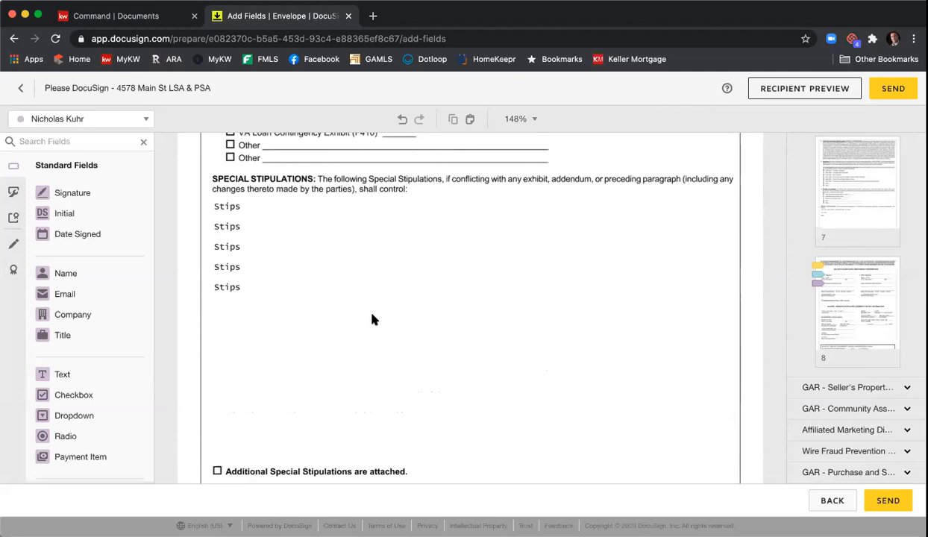
Step: Place a new text field under the Stips lines and stretch it down to the attachments line
click(103, 377)
click(222, 303)
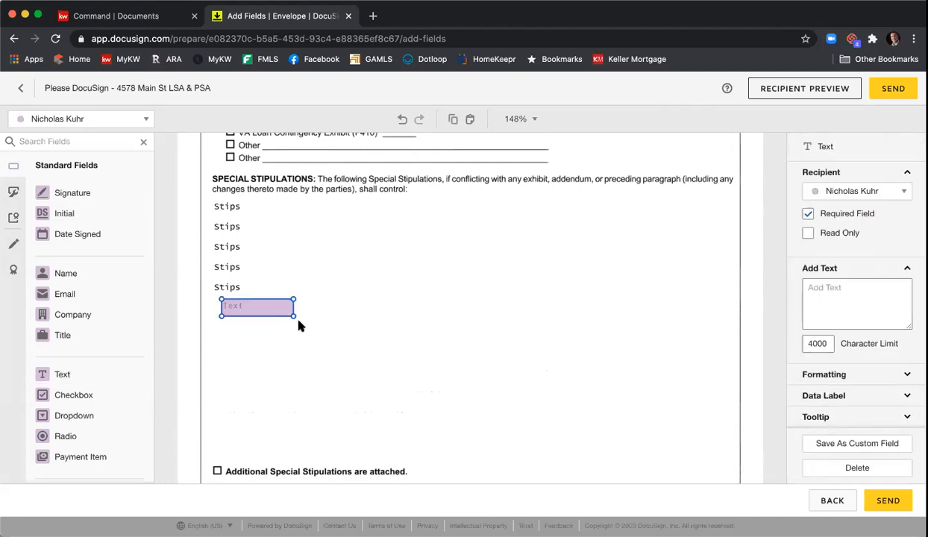
drag(294, 316, 731, 465)
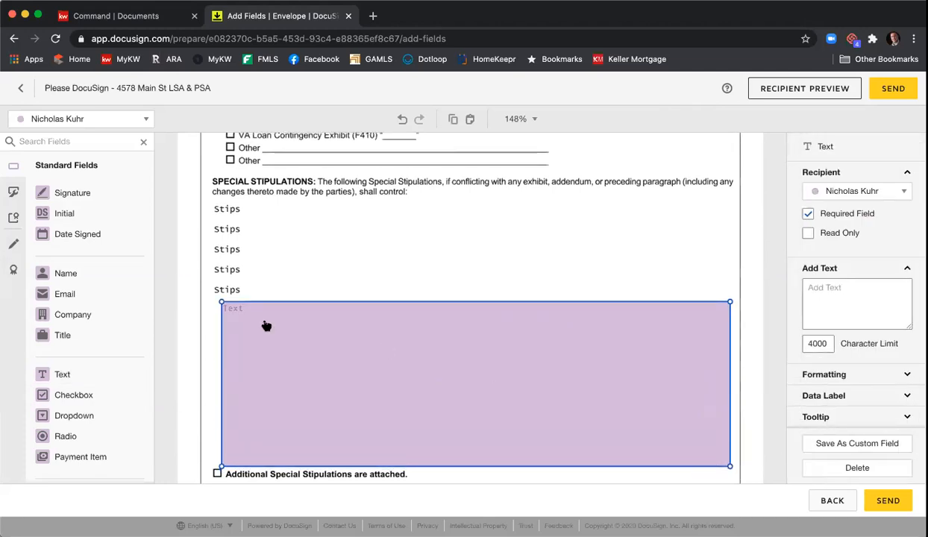
Step: Fill the text field with several lines of 'Stips' stipulation placeholder text
click(264, 321)
text(Stips)
key(Return)
key(Return)
text(More)
key(Return)
text(stu)
key(BackSpace)
text(ips)
key(Return)
key(Return)
text(Stips  )
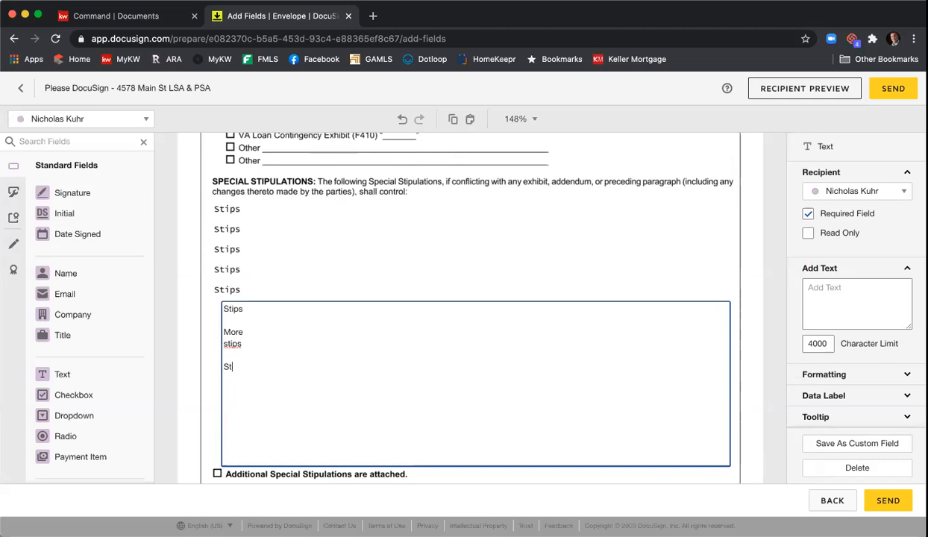
text(Stip)
key(Return)
text(Stip  Stip)
key(Return)
text(Stip)
key(Return)
key(Return)
text(S)
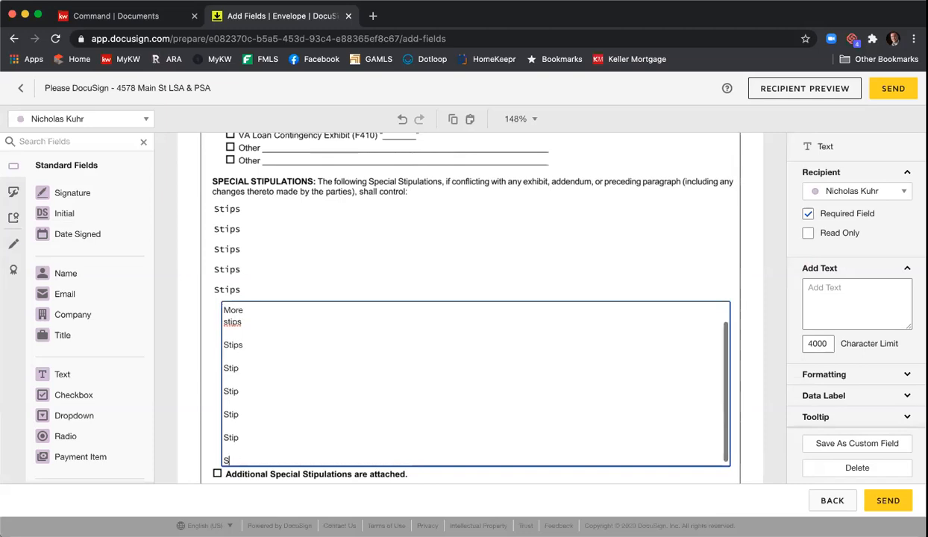
text(tip)
key(Return)
text(Stip)
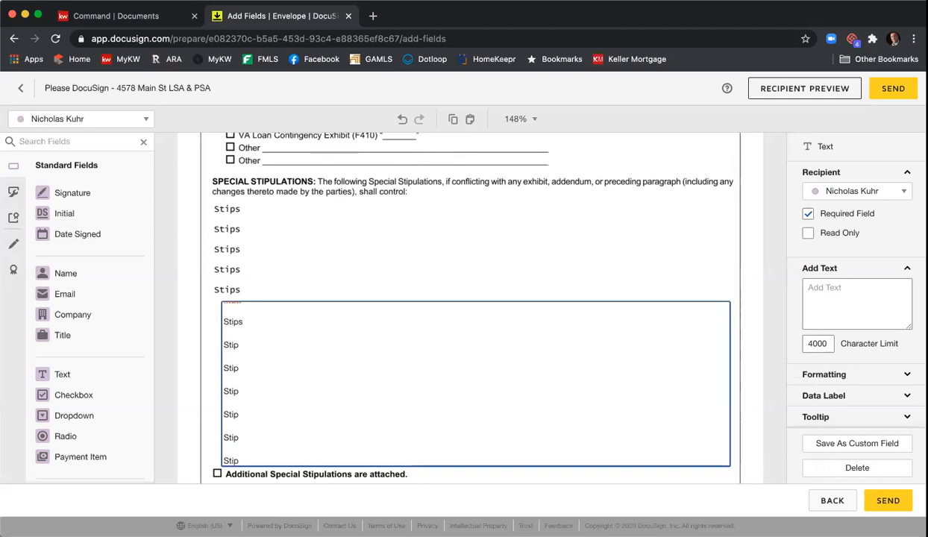
Step: Select all the stipulation text and set its font size to 7
key(super+a)
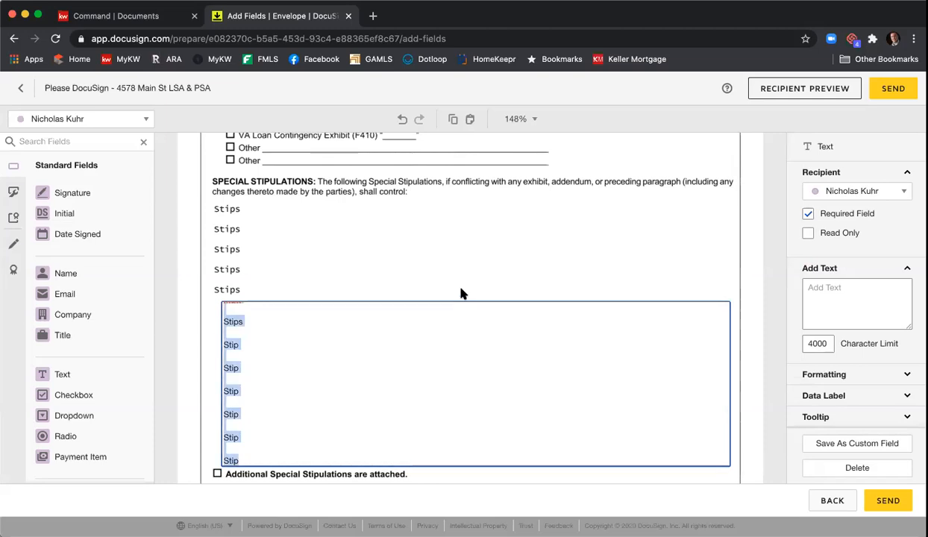
scroll(850, 331, down, 3)
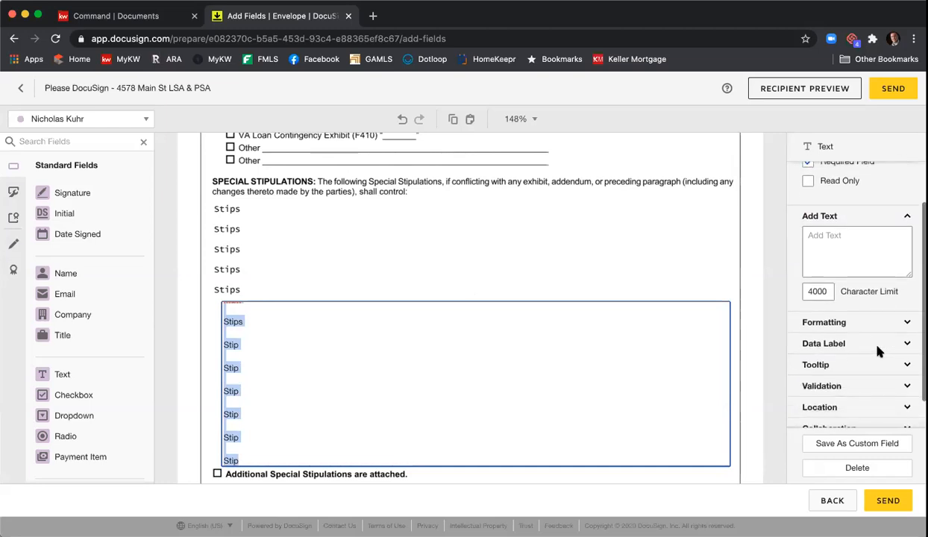
click(836, 307)
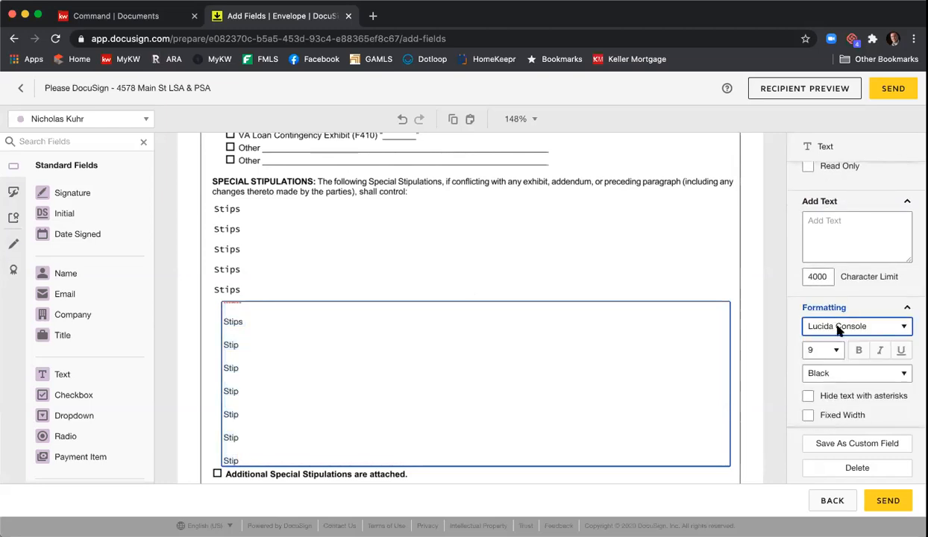
click(828, 350)
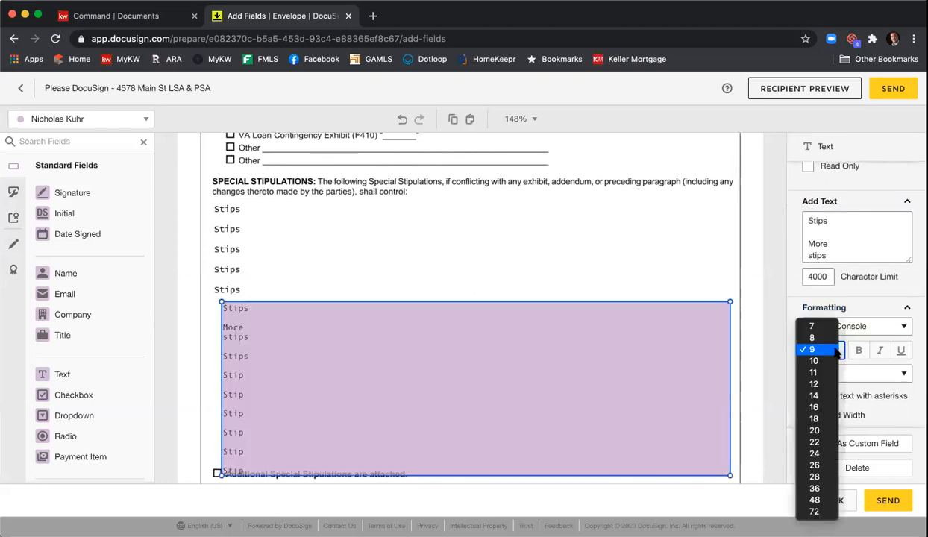
click(830, 326)
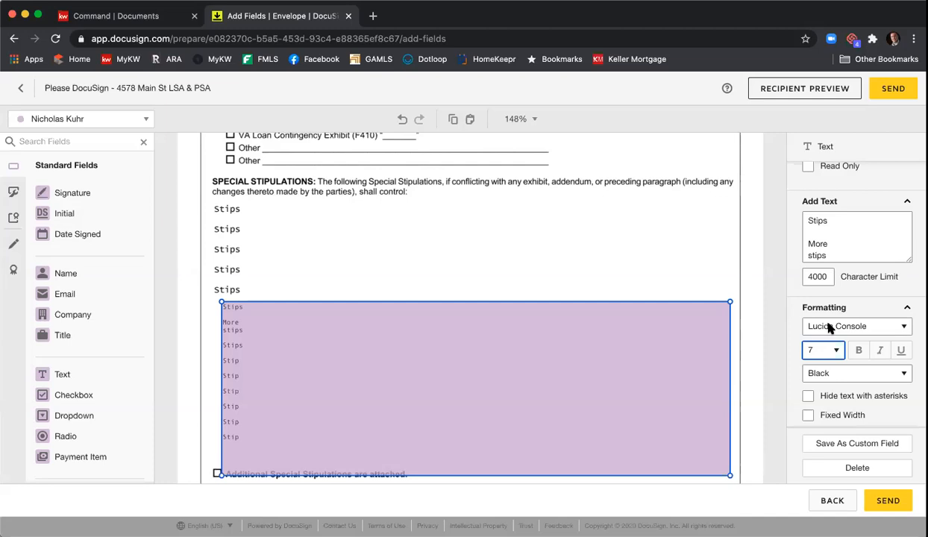
scroll(830, 329, up, 2)
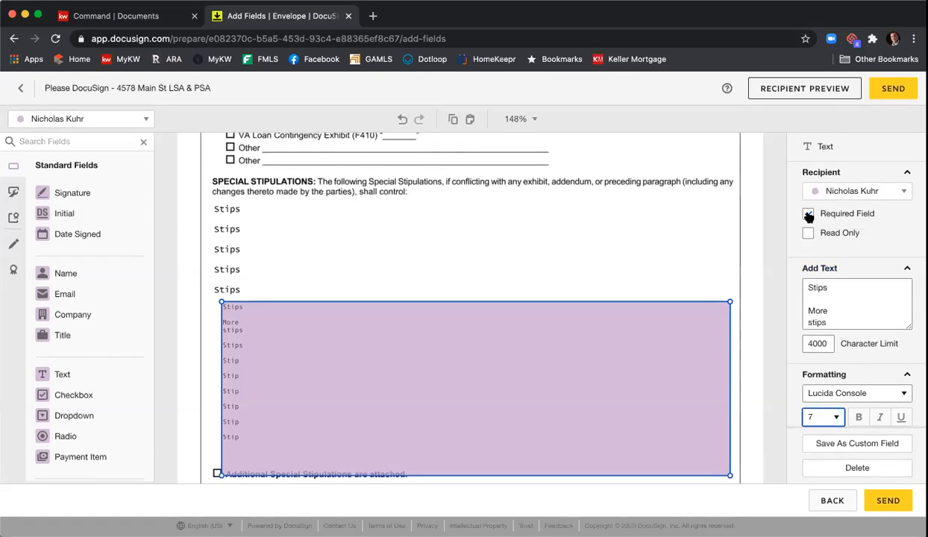
Step: Uncheck Required Field and check Read Only for the multi-line stipulations field
click(808, 214)
click(809, 237)
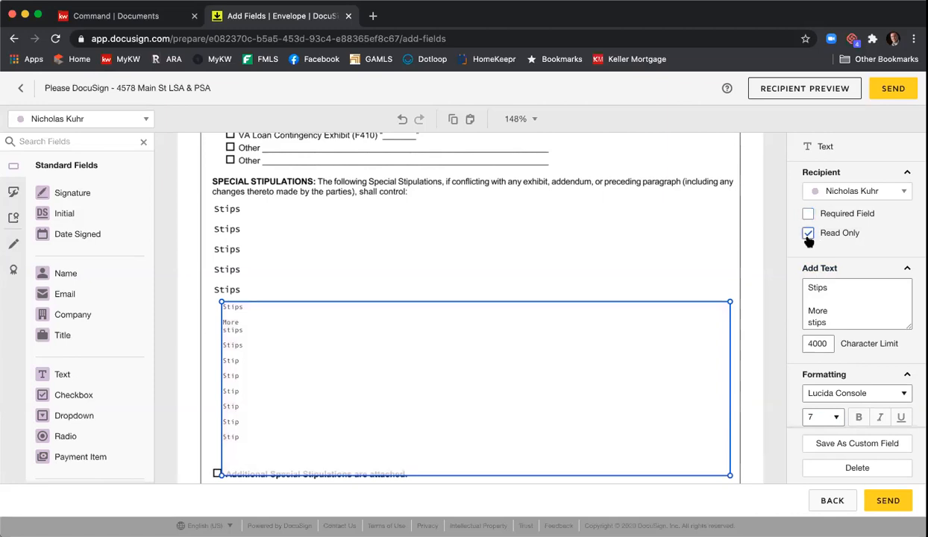
click(707, 261)
scroll(739, 246, down, 3)
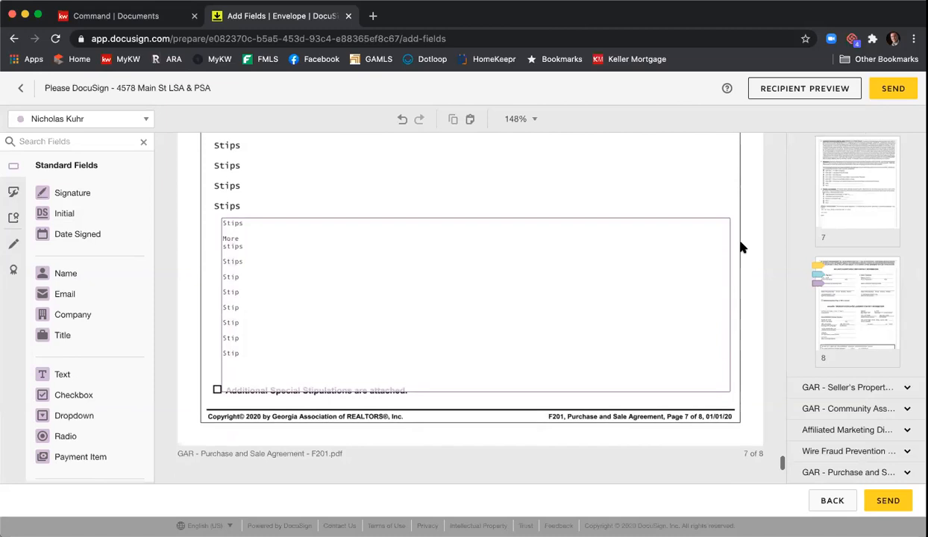
scroll(741, 247, down, 10)
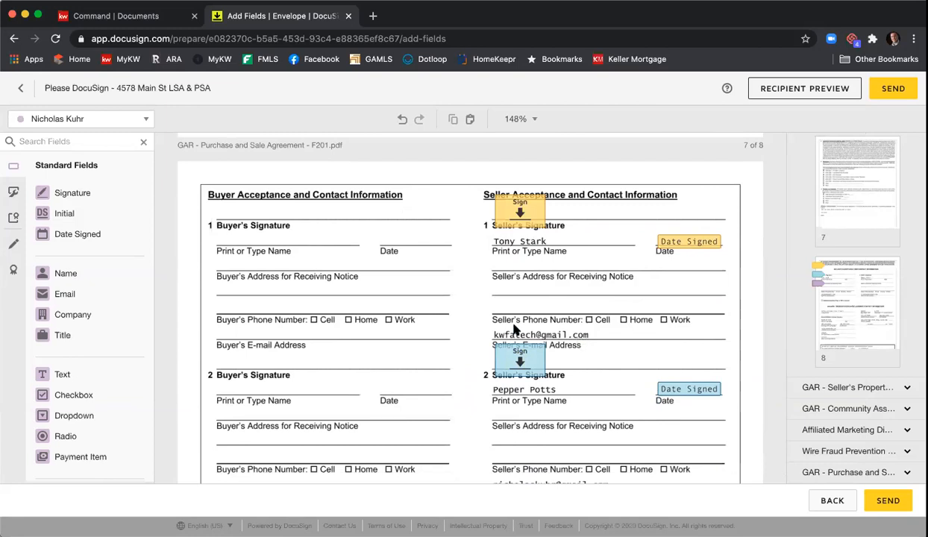
Step: Draw a markup line across the first seller's e-mail address
click(13, 247)
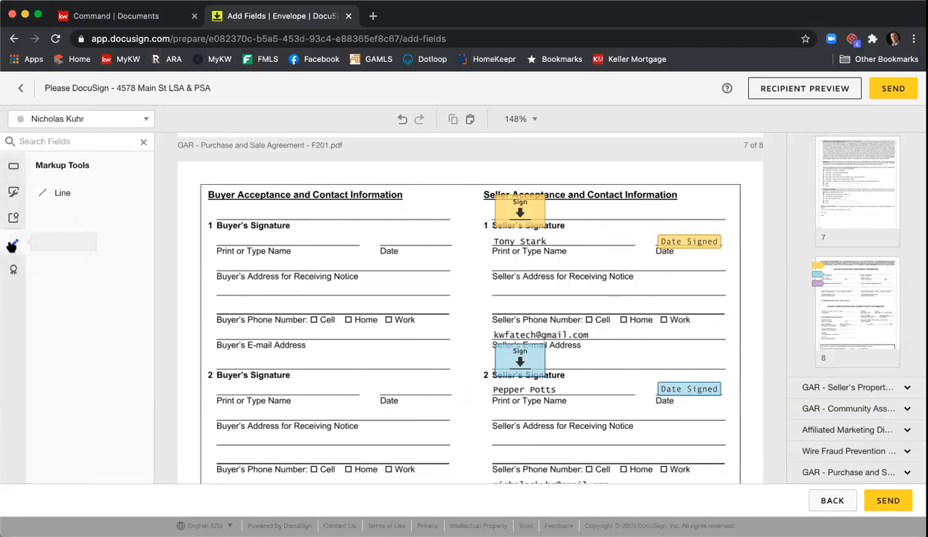
click(50, 198)
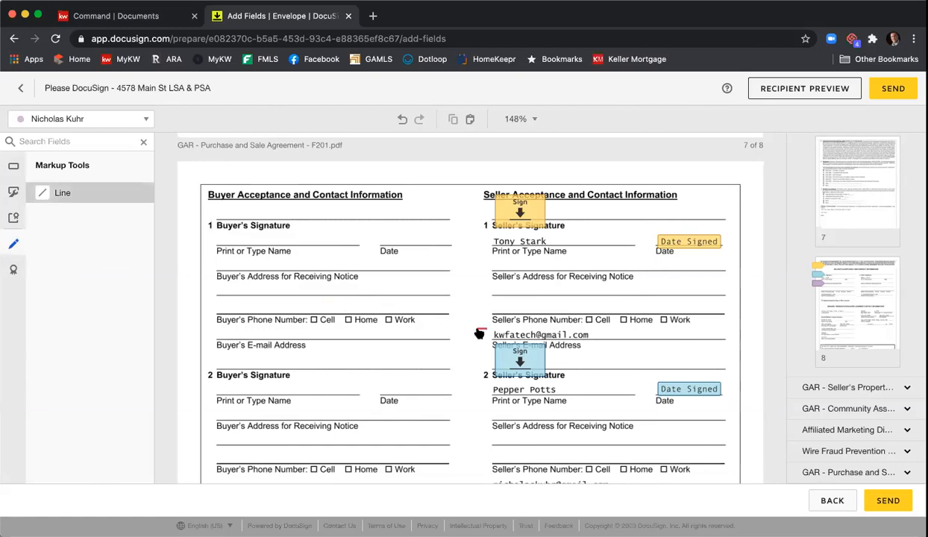
drag(495, 335, 605, 334)
drag(610, 333, 610, 332)
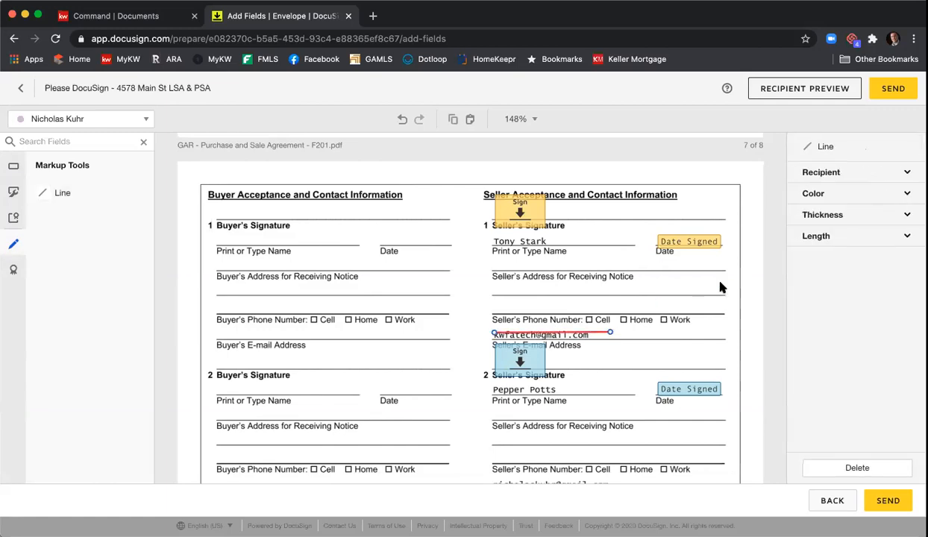
Step: Make the line black with a thickness of 10
click(795, 194)
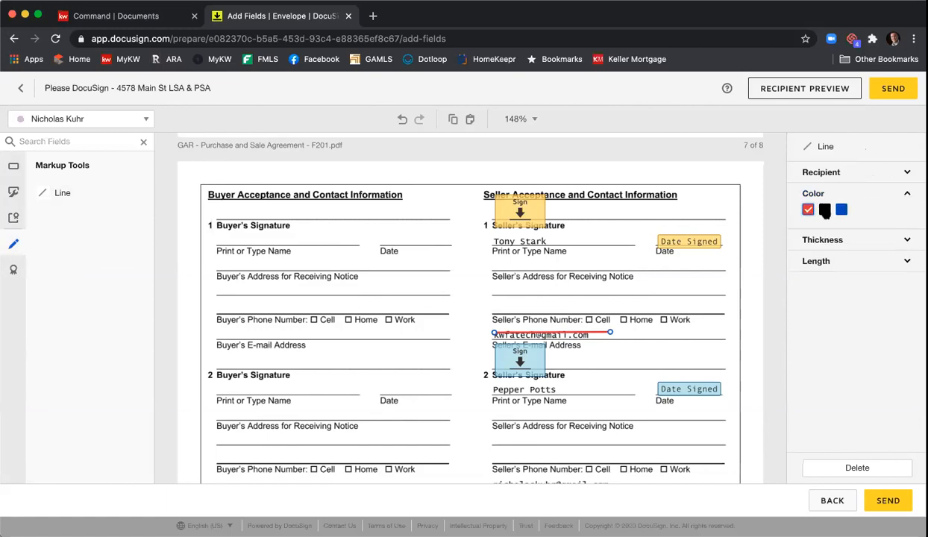
click(824, 211)
click(832, 240)
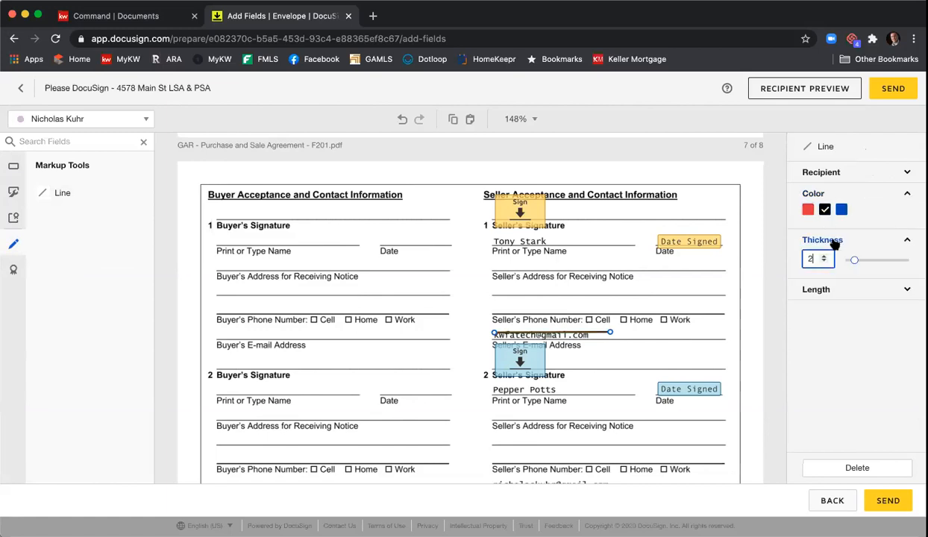
click(824, 255)
click(825, 256)
click(824, 256)
click(824, 256)
click(824, 256)
click(824, 256)
click(824, 256)
click(824, 256)
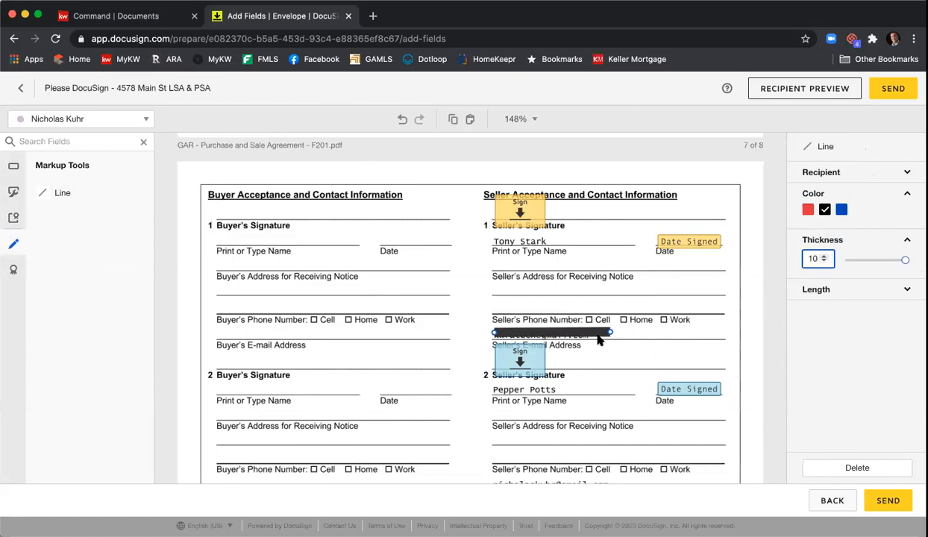
click(600, 333)
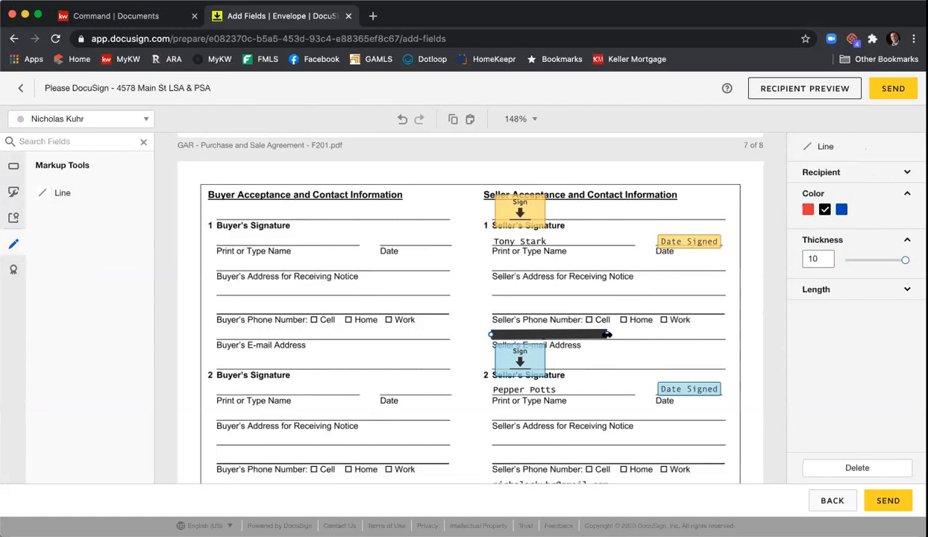
click(643, 325)
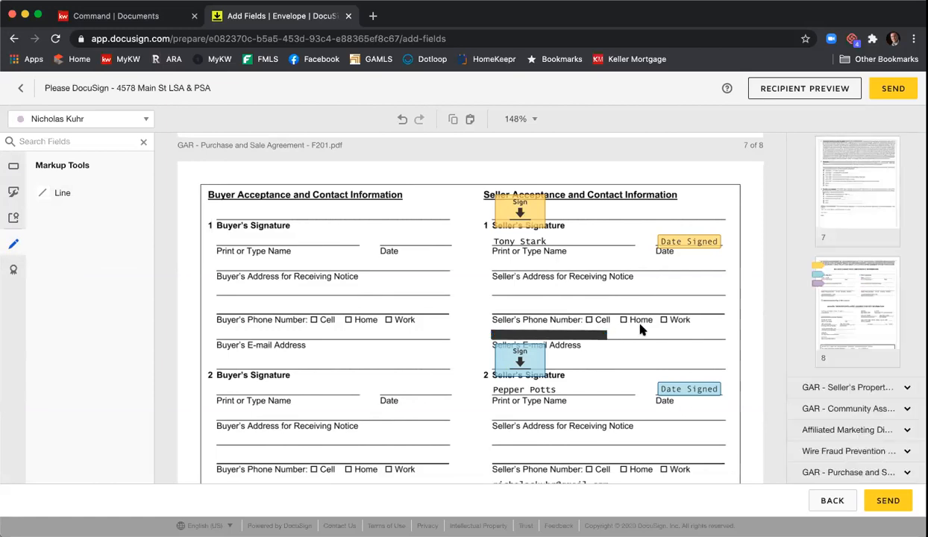
Step: Copy the thick black line and paste a duplicate of it
click(583, 337)
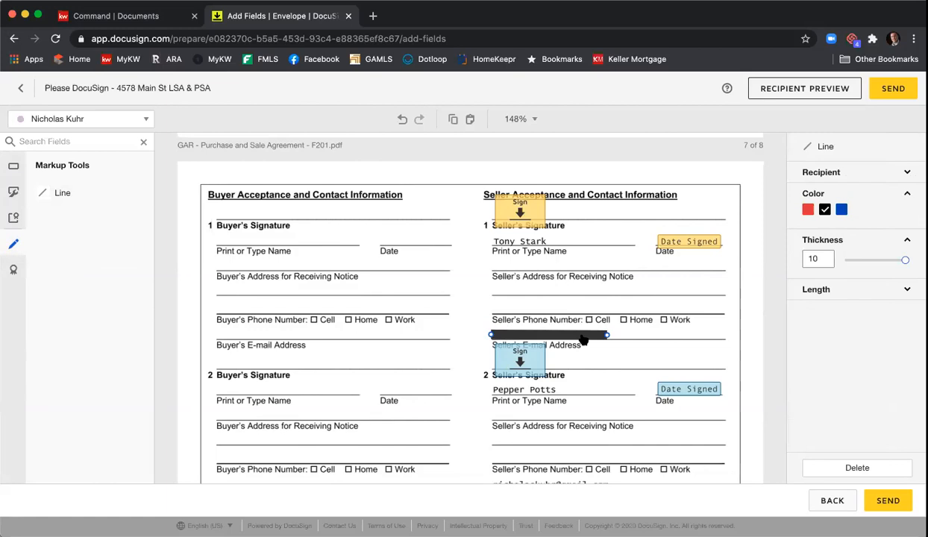
right_click(583, 340)
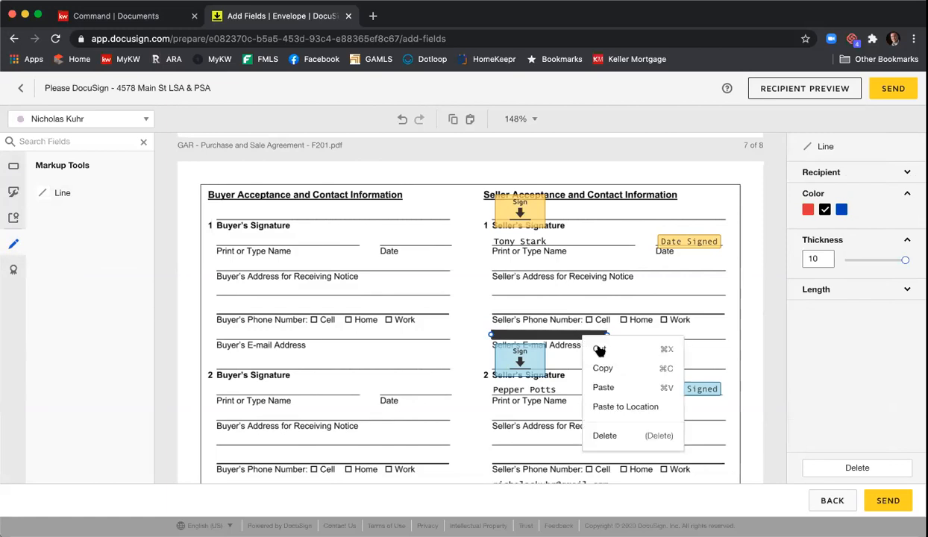
click(601, 364)
right_click(601, 364)
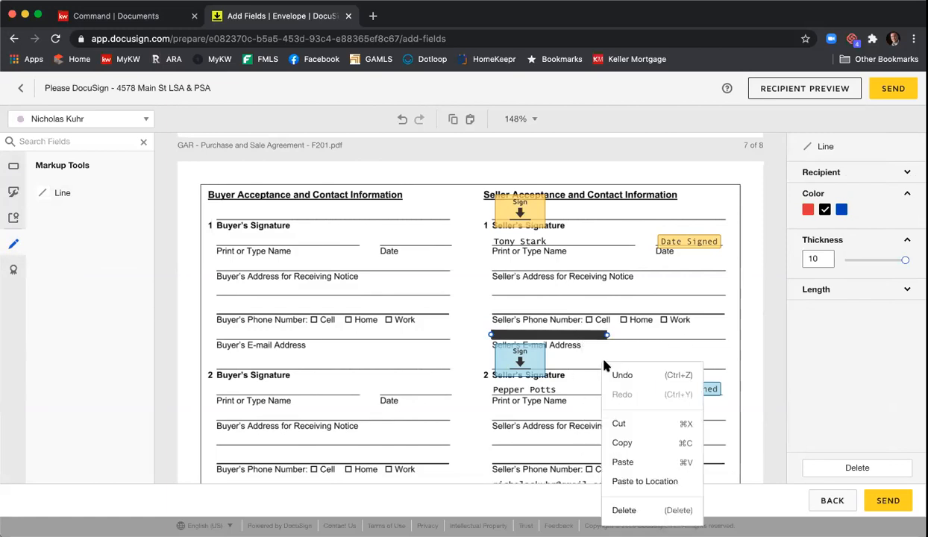
click(643, 458)
Step: Drag the pasted black line onto the second Seller's E-mail Address line, then review page 8
scroll(621, 322, down, 3)
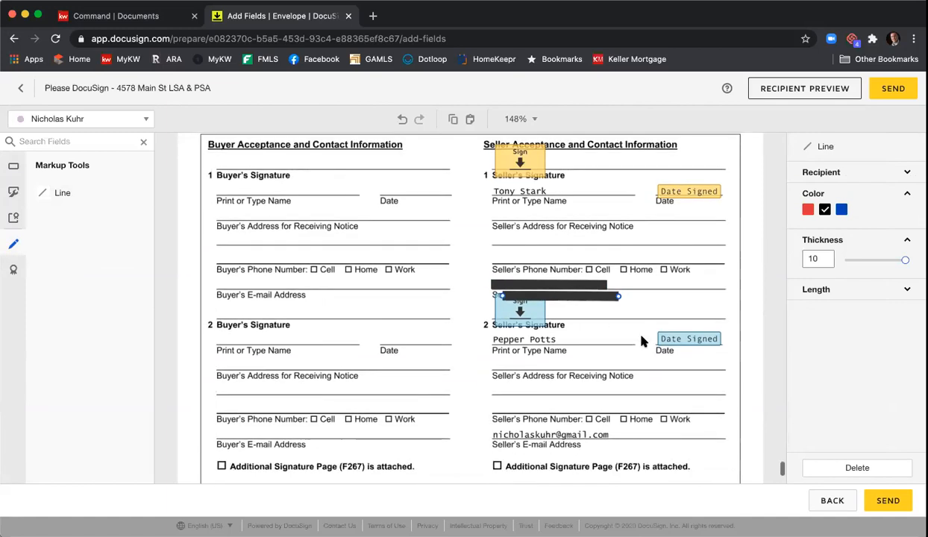
drag(588, 247, 583, 377)
click(656, 378)
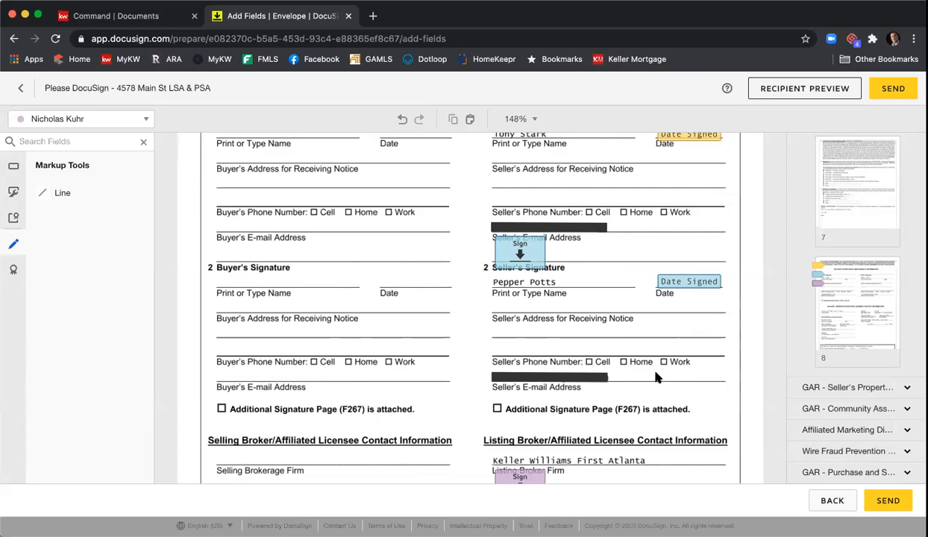
scroll(363, 269, down, 5)
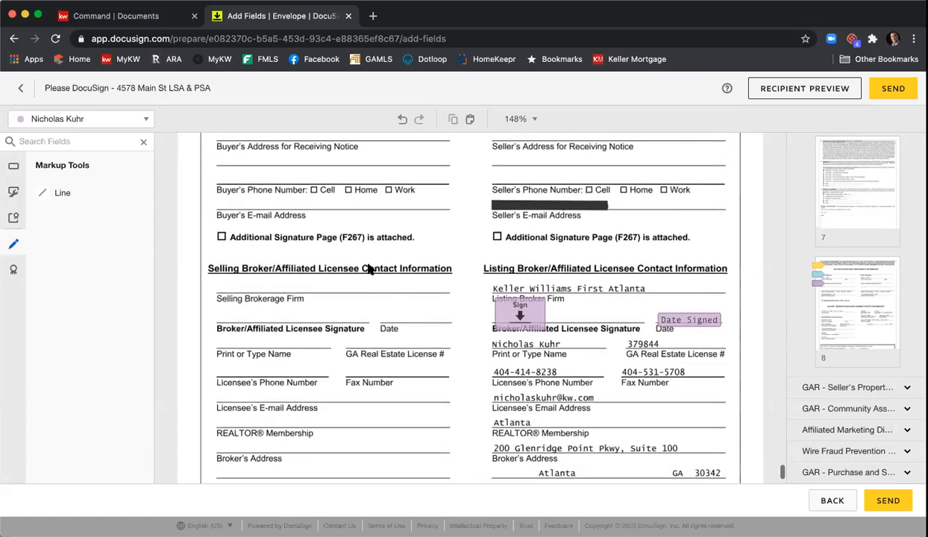
scroll(366, 269, down, 2)
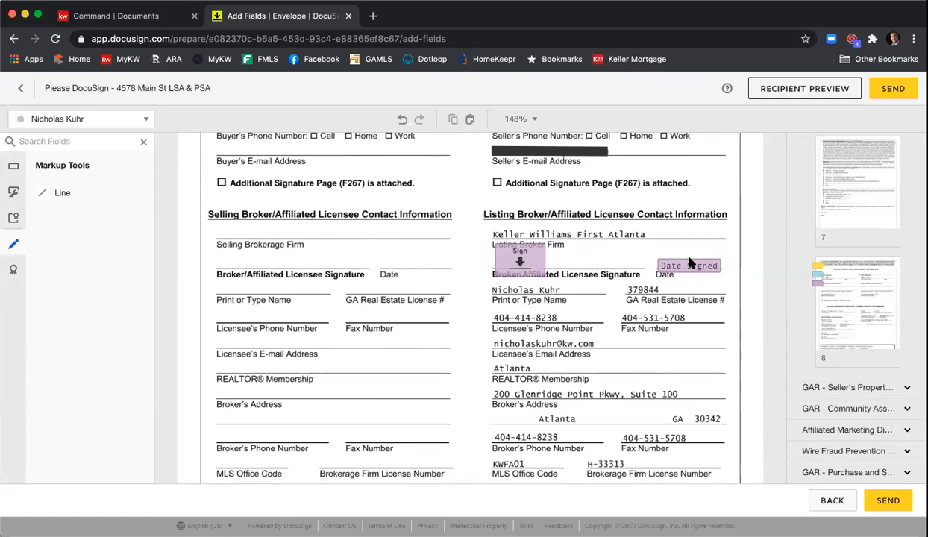
scroll(608, 285, down, 4)
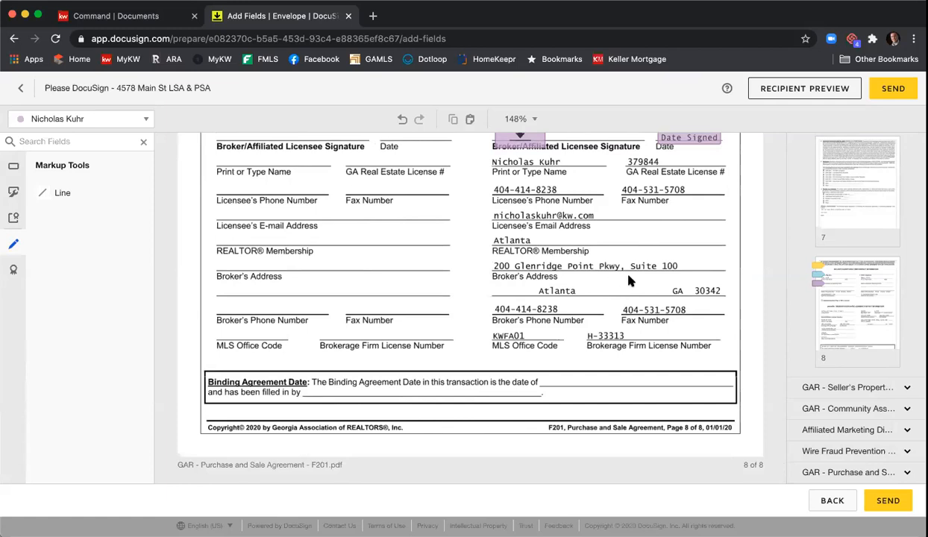
click(804, 94)
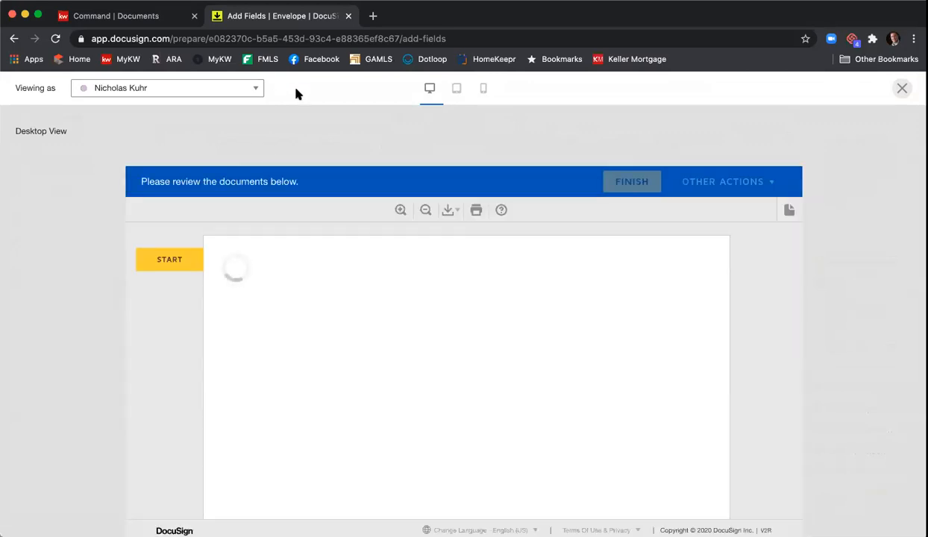
click(180, 88)
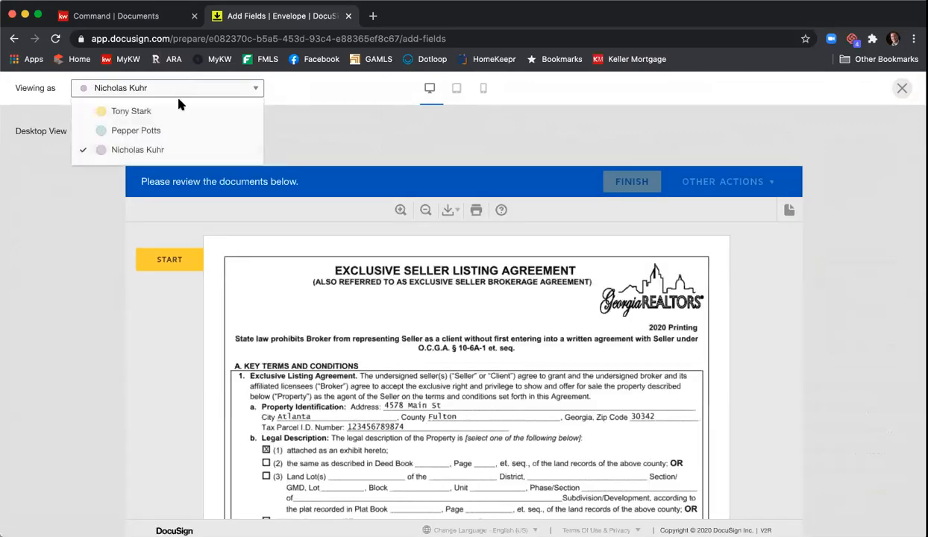
click(178, 111)
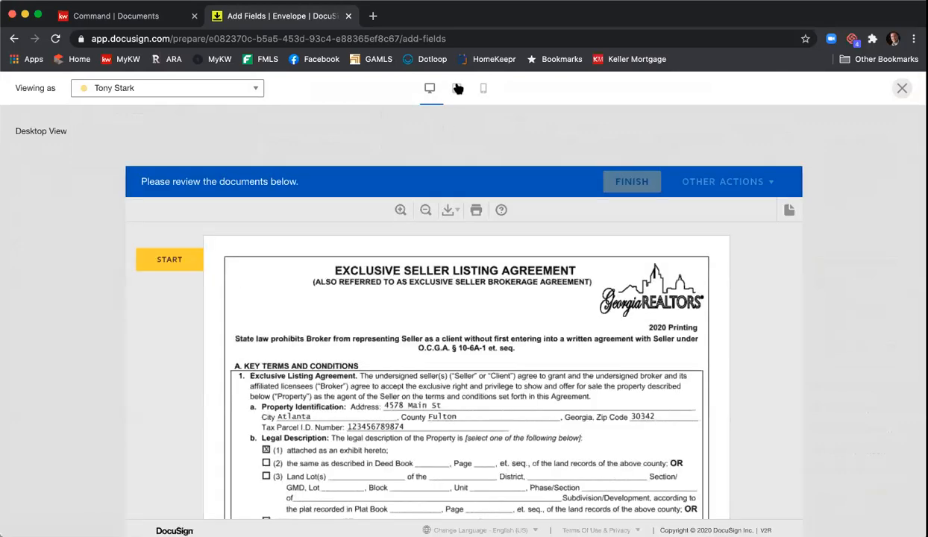
click(458, 89)
click(481, 89)
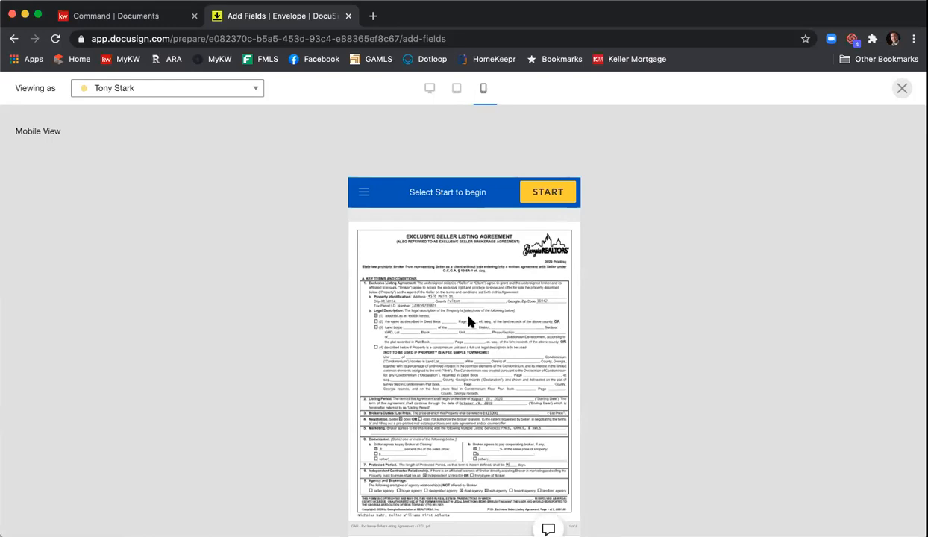
click(902, 89)
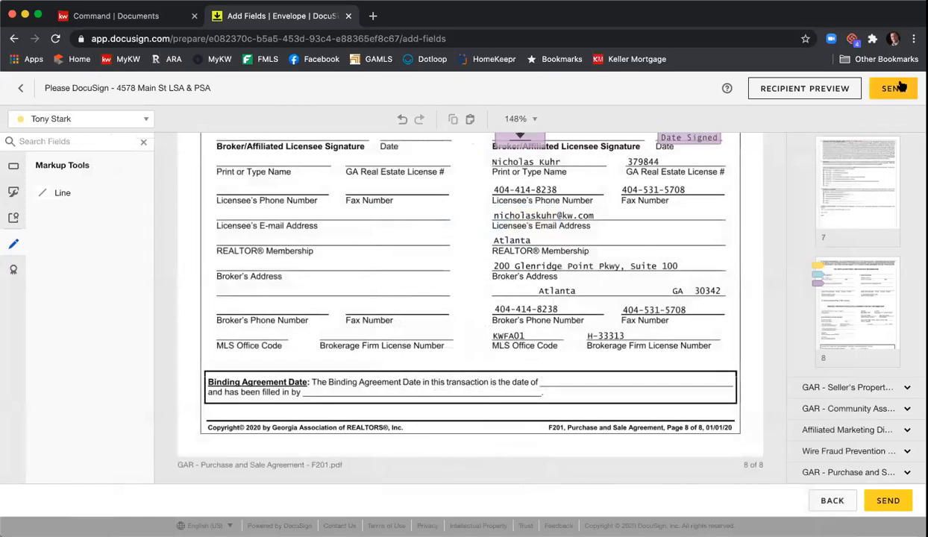
click(894, 89)
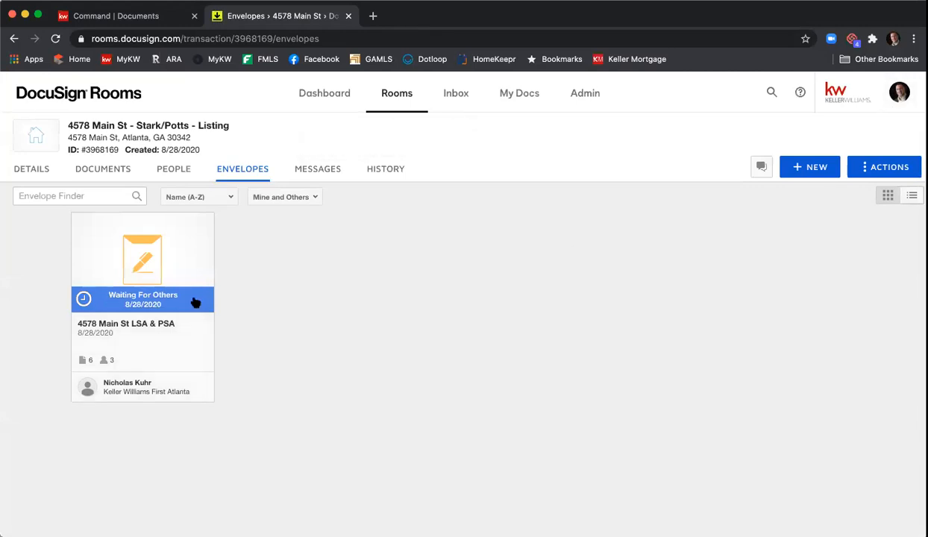
click(149, 267)
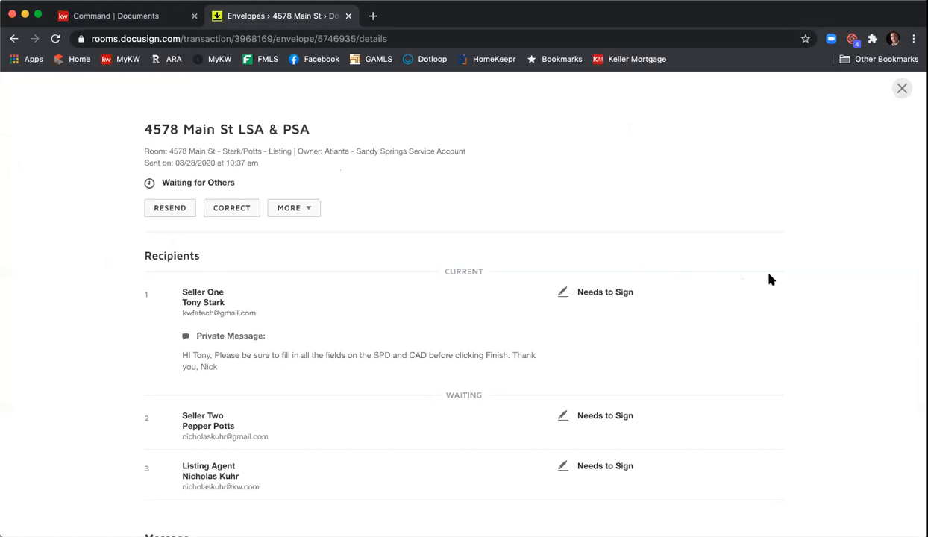
click(902, 88)
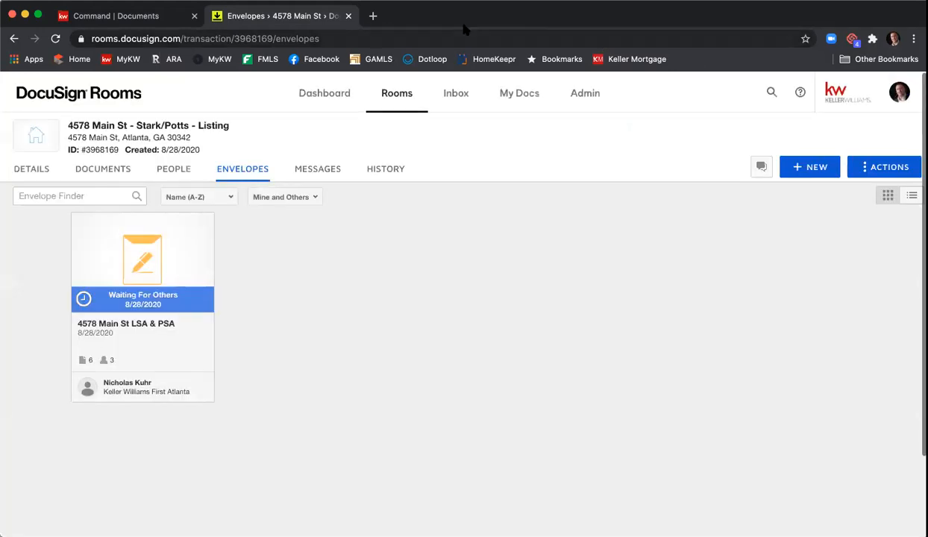
Step: Open Gmail in a new tab and switch to the seller's mail account
click(373, 16)
text(gmail.com)
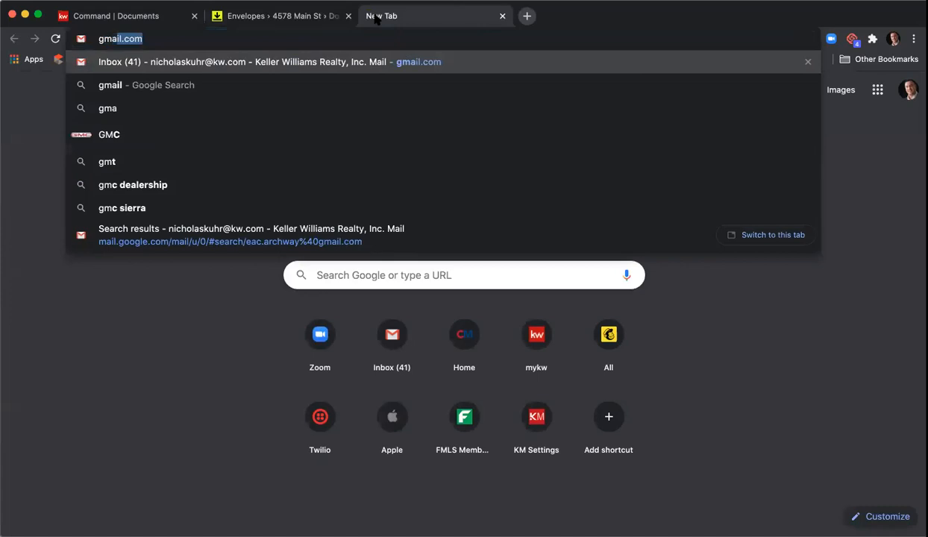
key(Return)
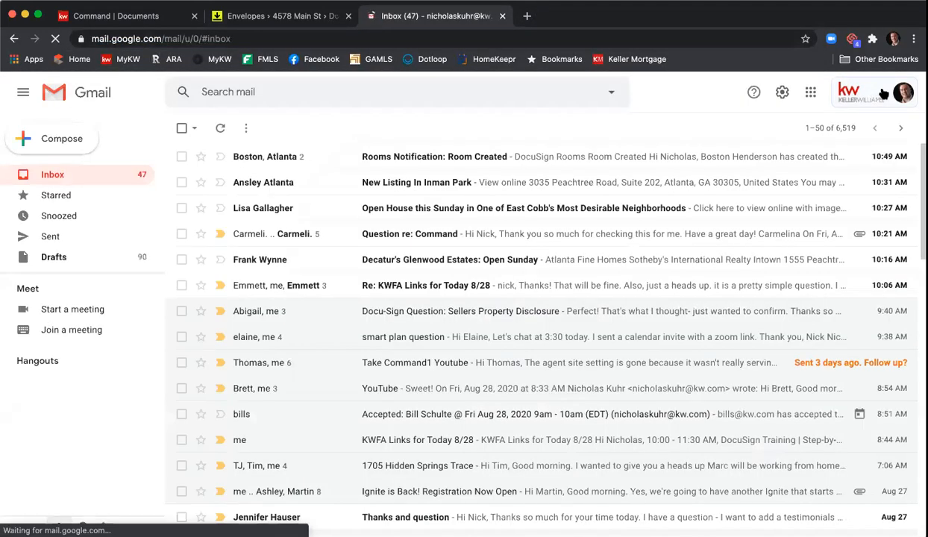
click(902, 92)
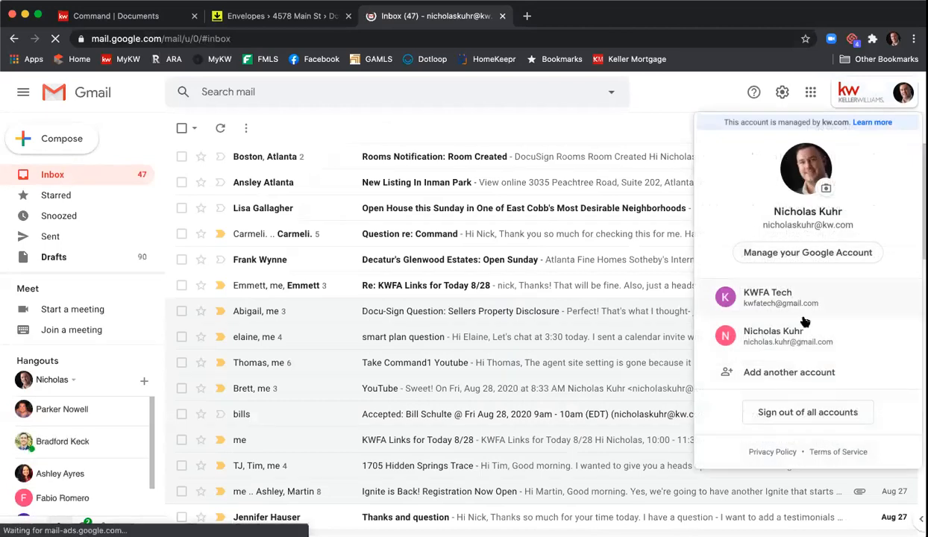
click(832, 306)
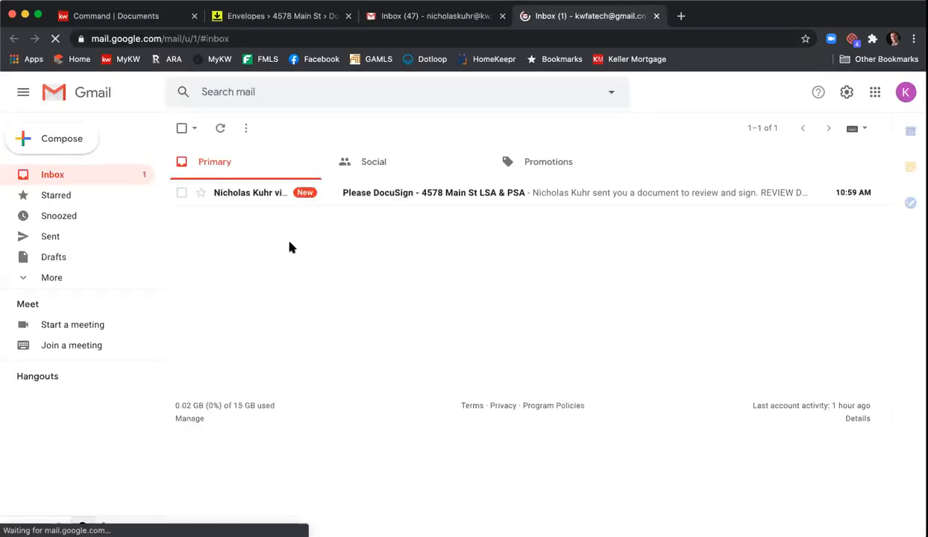
click(438, 199)
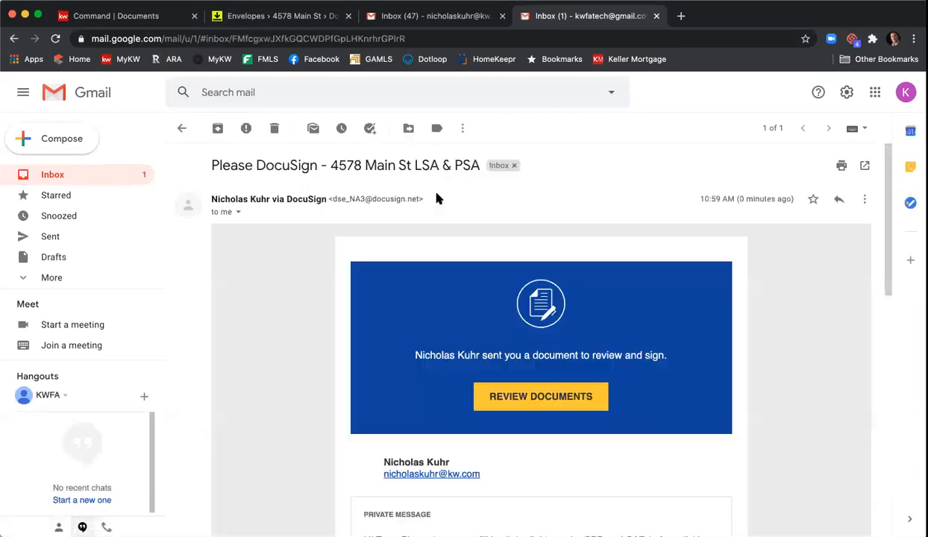
scroll(302, 242, down, 2)
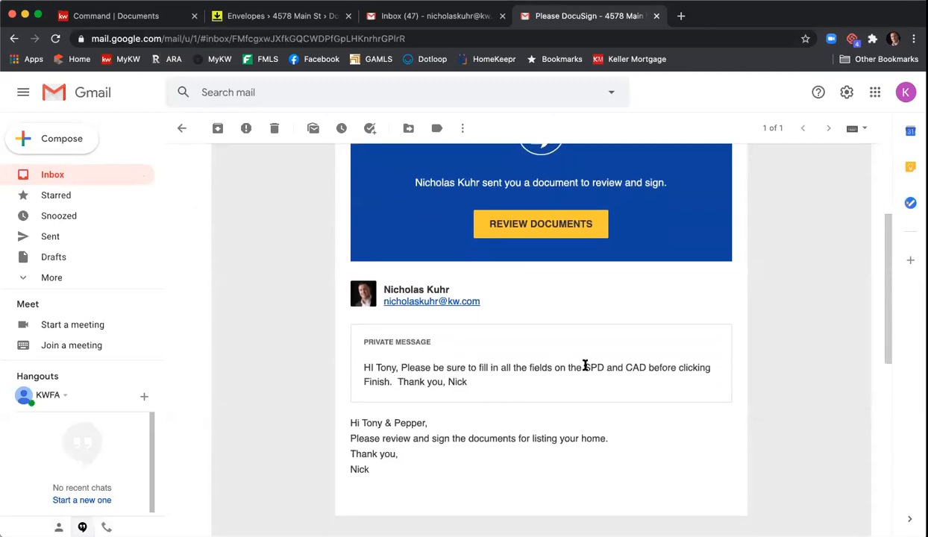
scroll(575, 344, down, 2)
scroll(566, 319, up, 3)
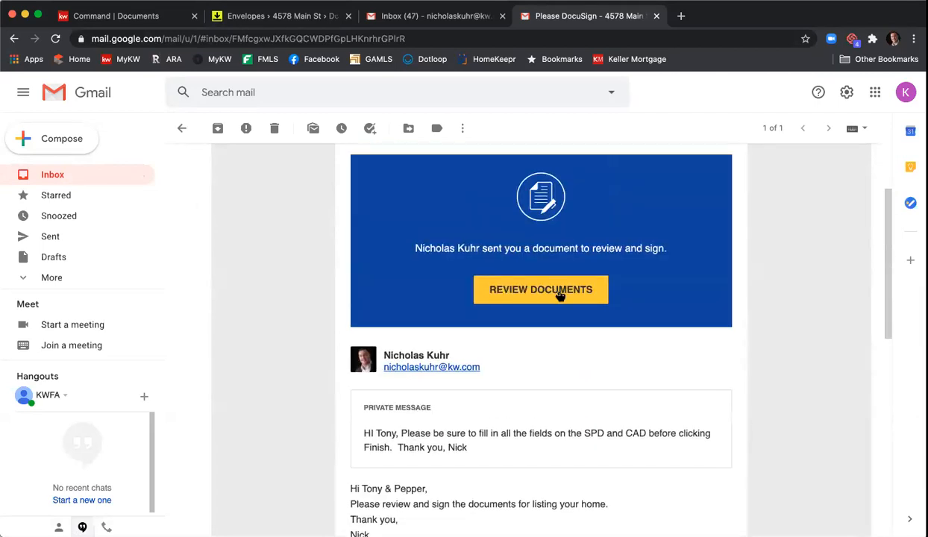
click(559, 295)
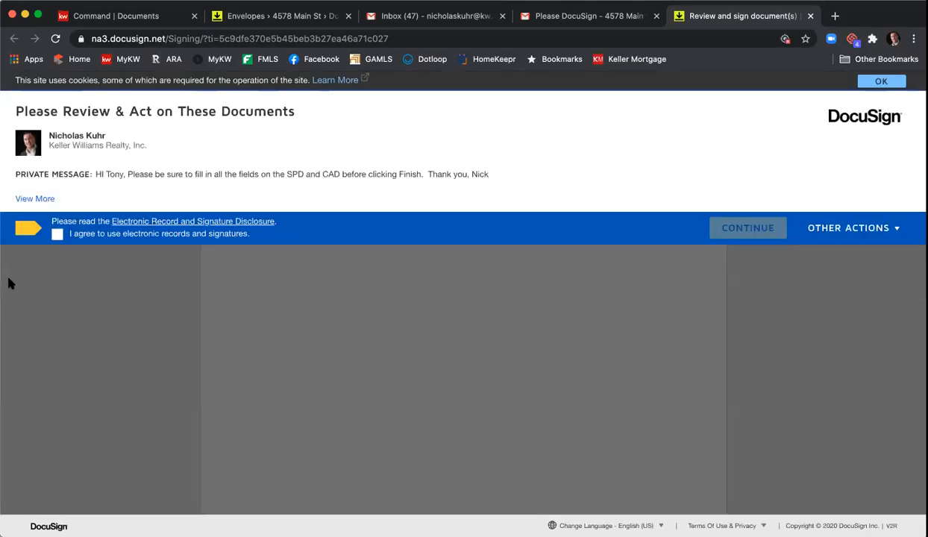
Step: Accept the electronic-records consent and adopt the first seller's signature on the listing agreement
click(58, 235)
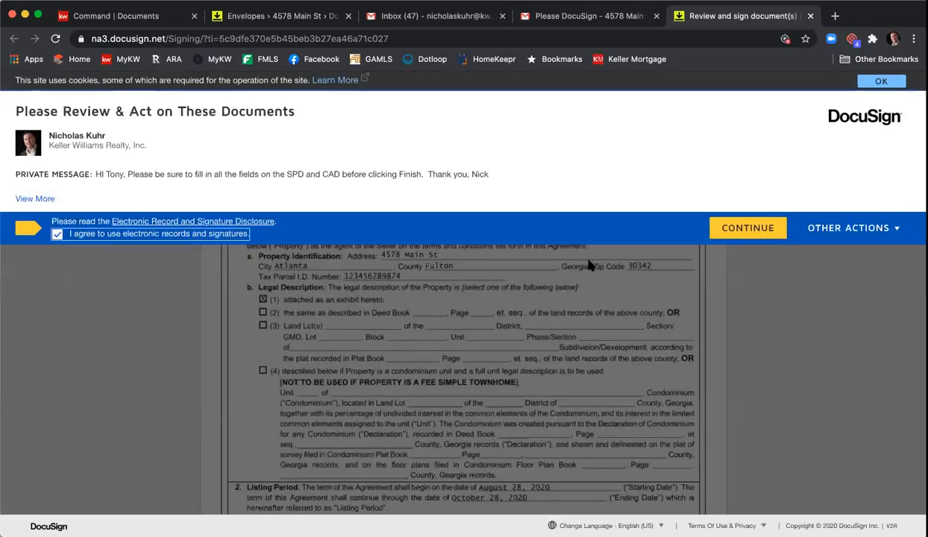
click(720, 232)
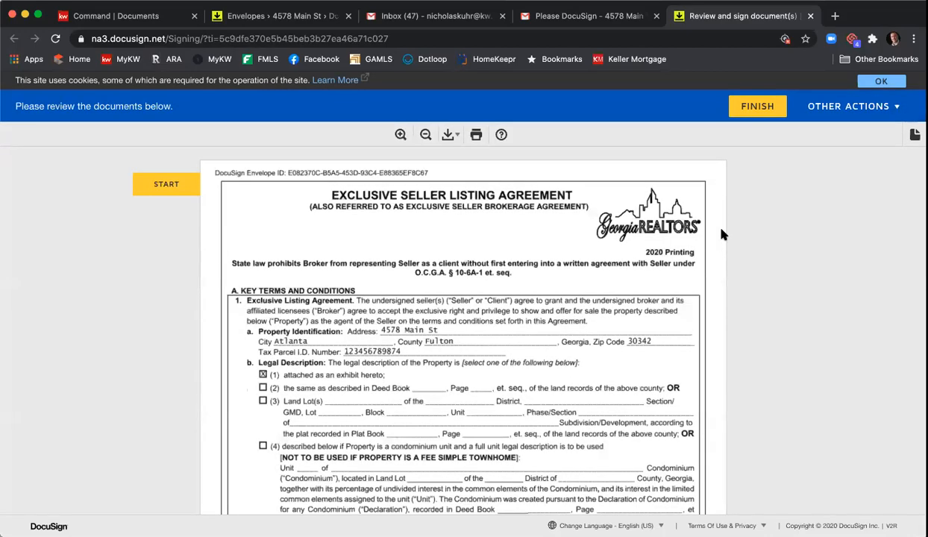
click(166, 187)
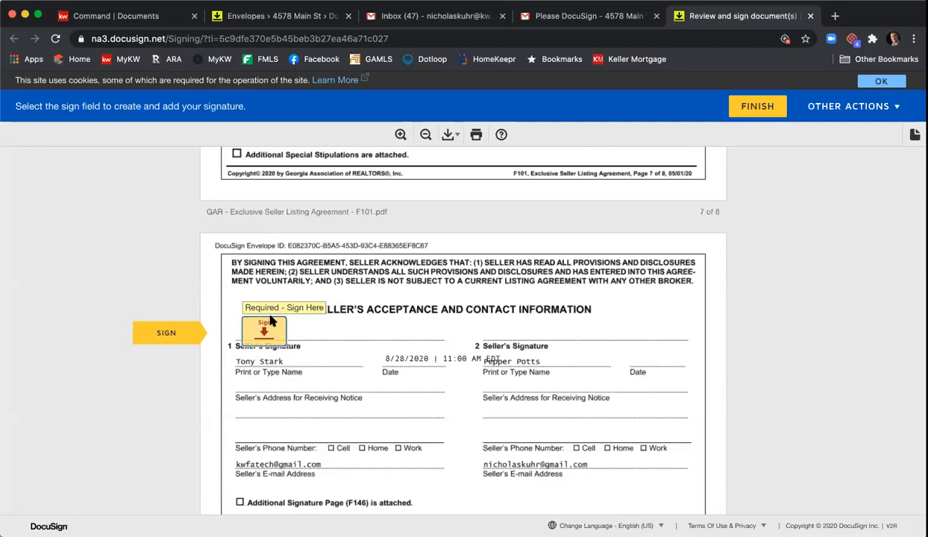
click(267, 326)
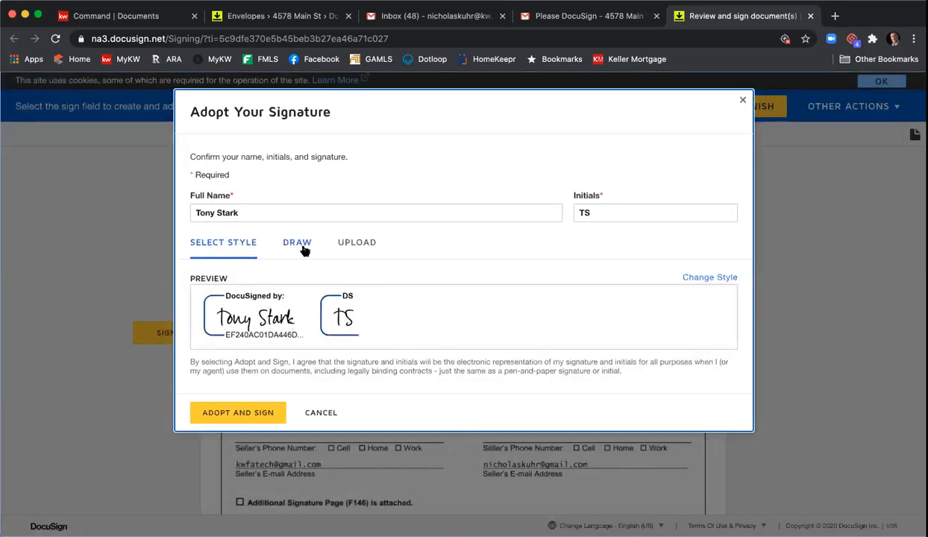
click(224, 413)
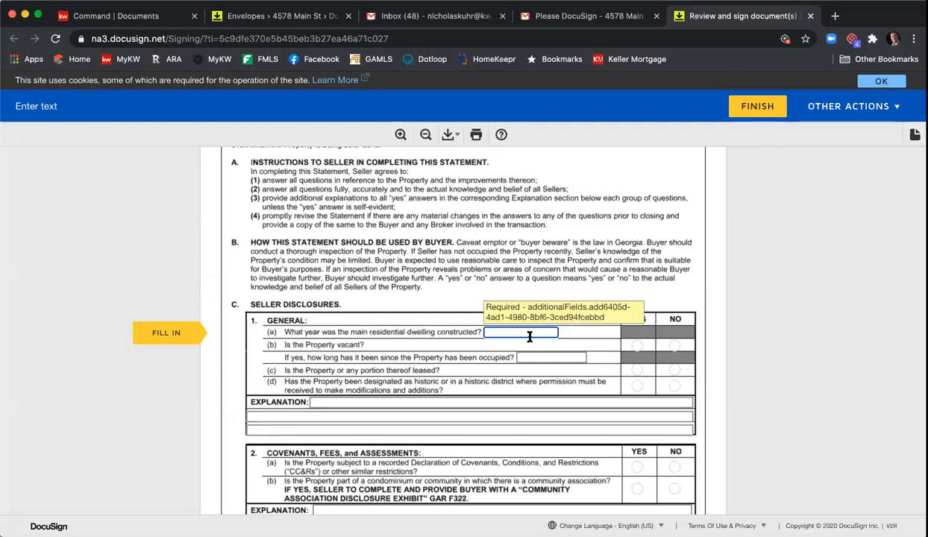
Step: Enter year built 2007, answer 1(b) Yes, 1(c) No, 1(d) Yes, and fill the section 1 explanation
text(2)
click(636, 351)
click(636, 345)
click(674, 368)
click(636, 385)
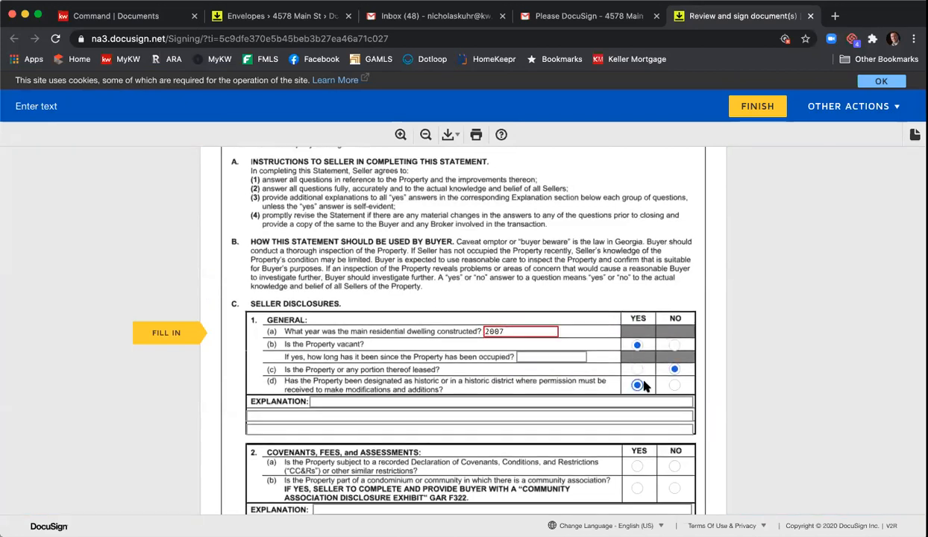
scroll(560, 358, down, 3)
click(486, 313)
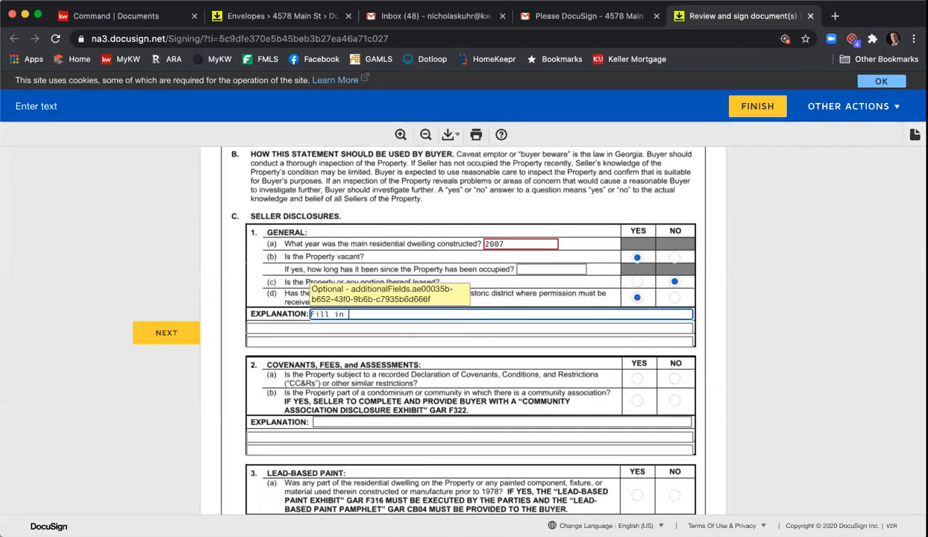
key(Tab)
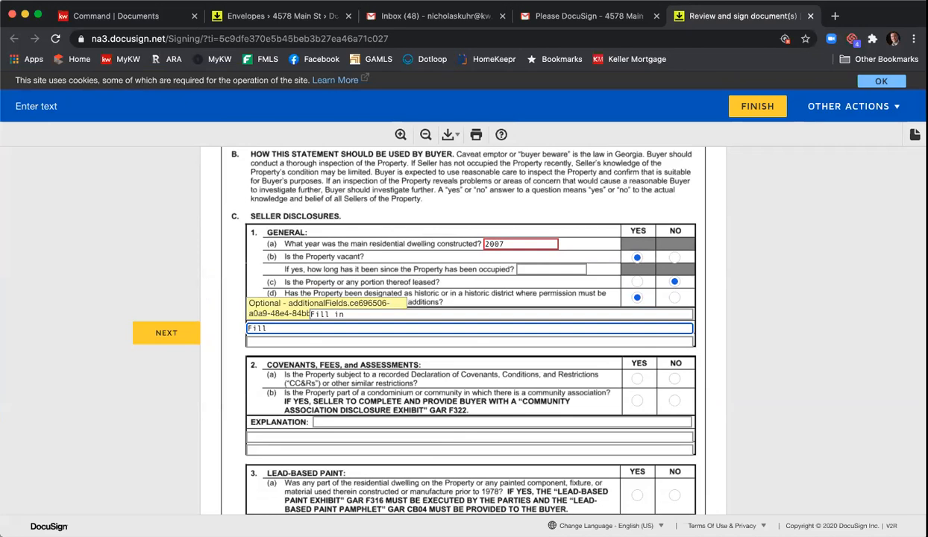
Step: Answer Yes to 2(b) and 3(a), and alternate Yes/No for 4(a)–4(f), Yes for 4(g) and 4(h)
scroll(625, 333, down, 2)
click(636, 344)
scroll(632, 382, down, 2)
click(636, 390)
scroll(641, 394, down, 5)
scroll(641, 395, down, 6)
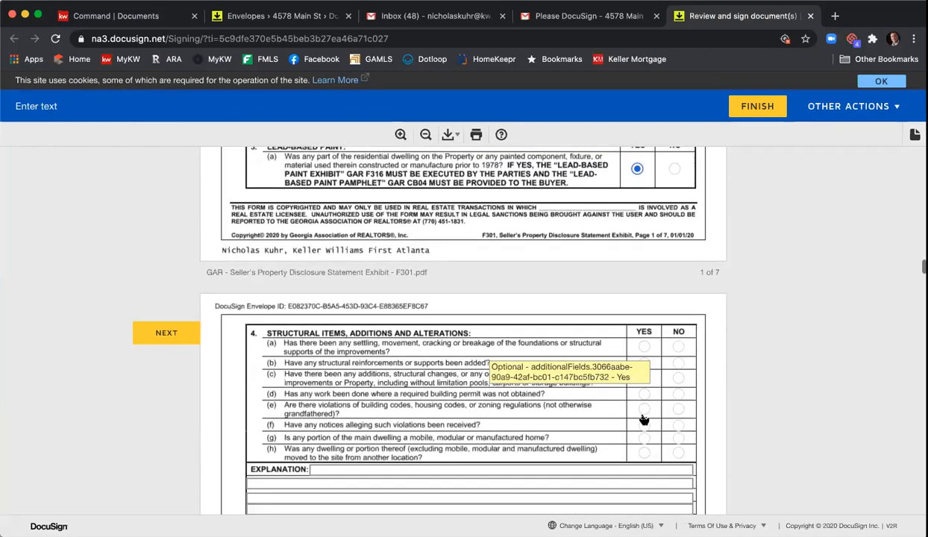
click(645, 267)
click(678, 283)
click(645, 298)
click(679, 313)
click(644, 327)
click(678, 343)
click(644, 357)
click(644, 371)
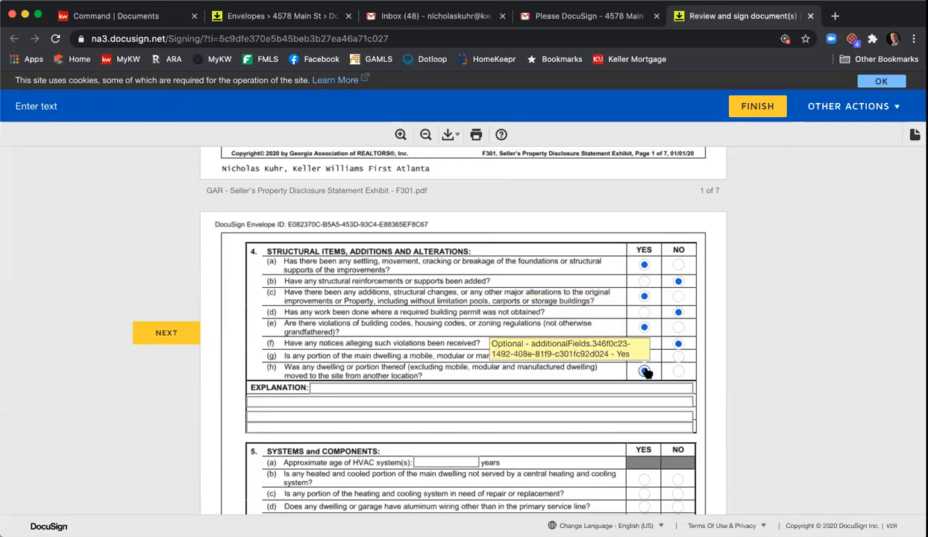
Step: Write 'Info info info' as the section 4 explanation, enter HVAC age 8, and answer 5(b)–5(f)
scroll(642, 369, down, 3)
click(485, 303)
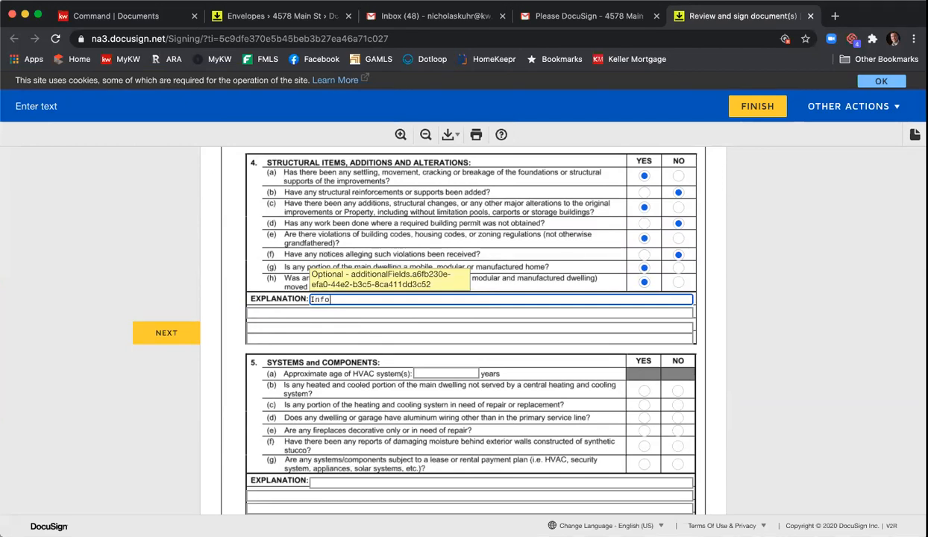
text(Info info info)
scroll(534, 331, down, 1)
click(475, 358)
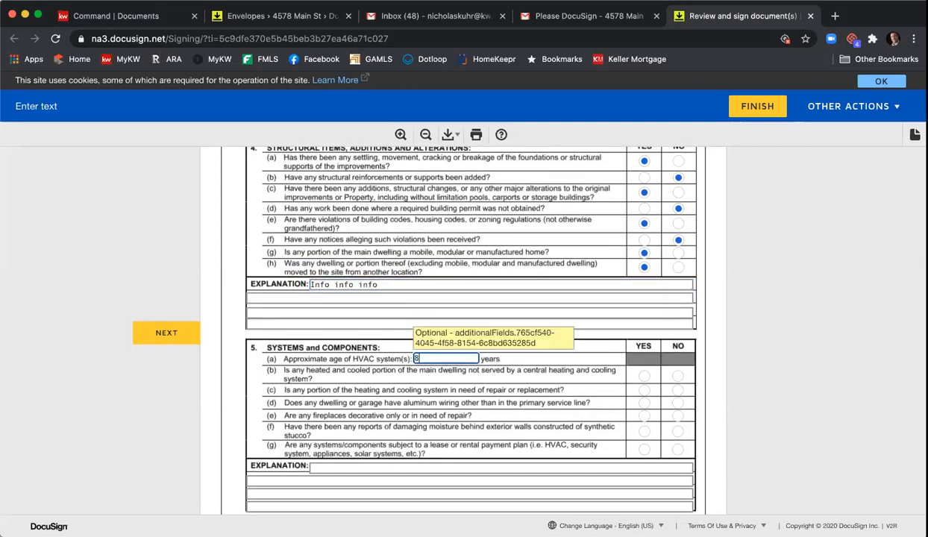
click(676, 403)
click(644, 376)
click(677, 390)
click(643, 431)
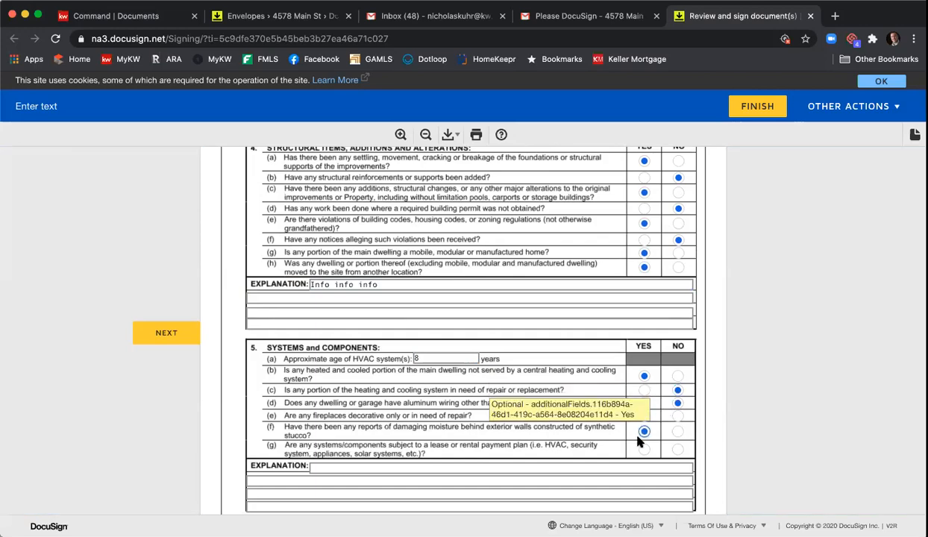
Step: Tick fourteen fixtures from Garage Door Opener to Sewage Pump, then sign the seller representation
scroll(613, 373, down, 10)
scroll(597, 326, down, 15)
scroll(601, 328, down, 15)
scroll(522, 313, down, 2)
scroll(424, 291, up, 3)
click(241, 251)
click(241, 288)
click(242, 307)
click(242, 345)
click(355, 280)
click(355, 317)
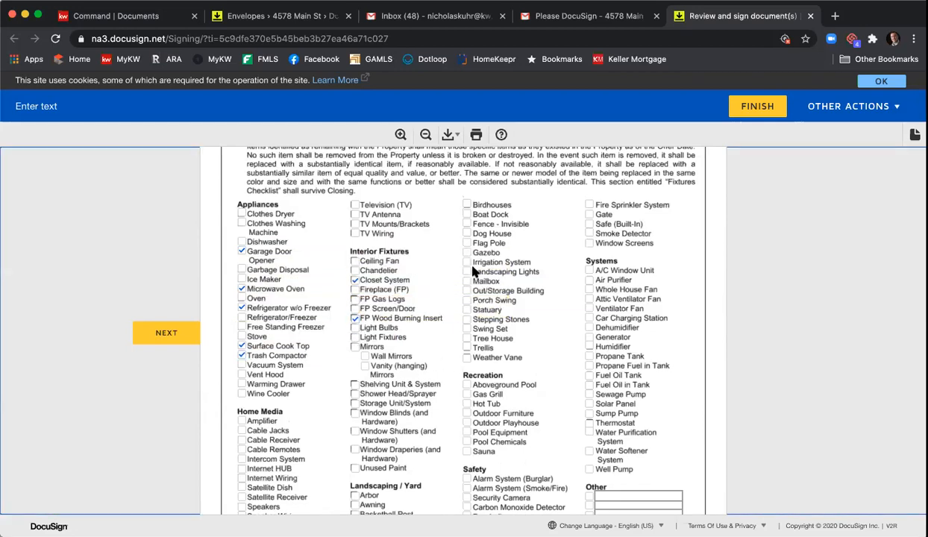
click(467, 214)
click(467, 273)
click(467, 299)
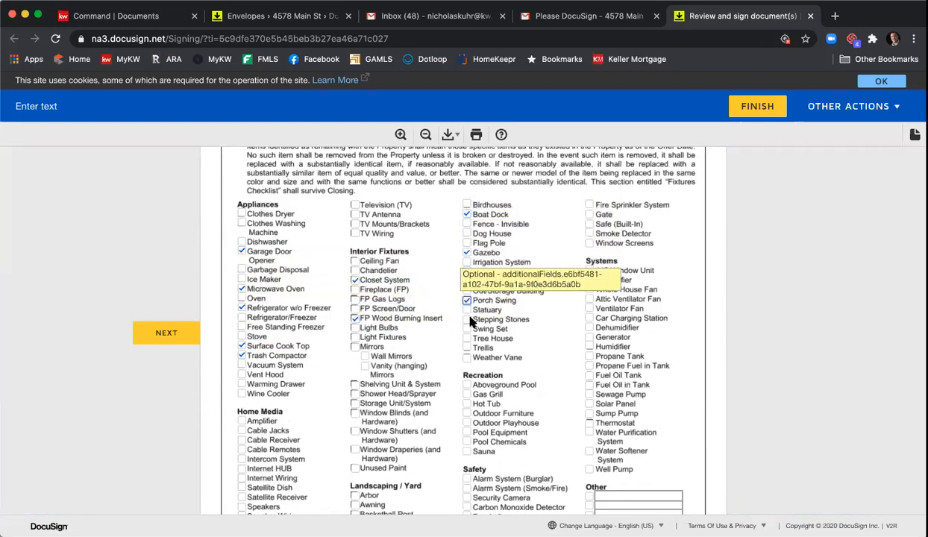
click(589, 270)
click(589, 337)
click(590, 356)
click(589, 385)
click(589, 394)
scroll(565, 341, down, 10)
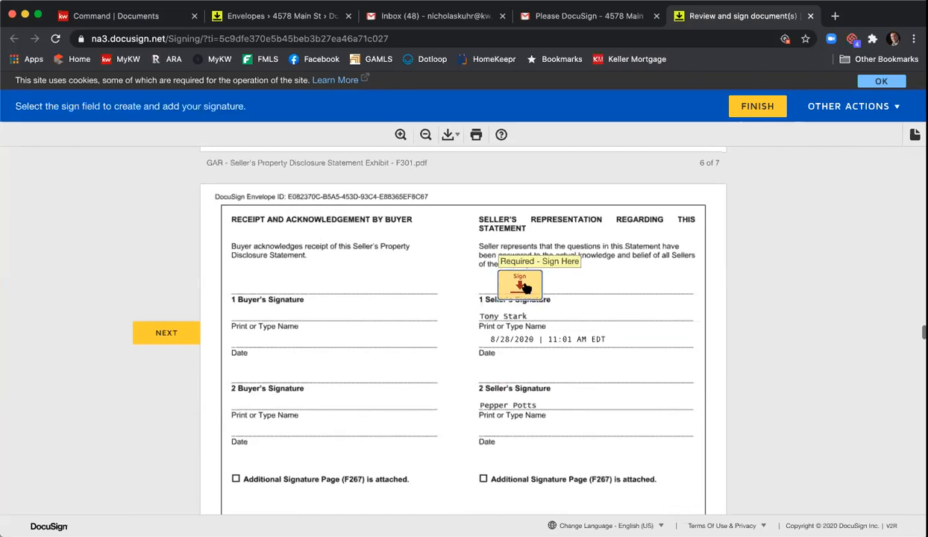
click(502, 287)
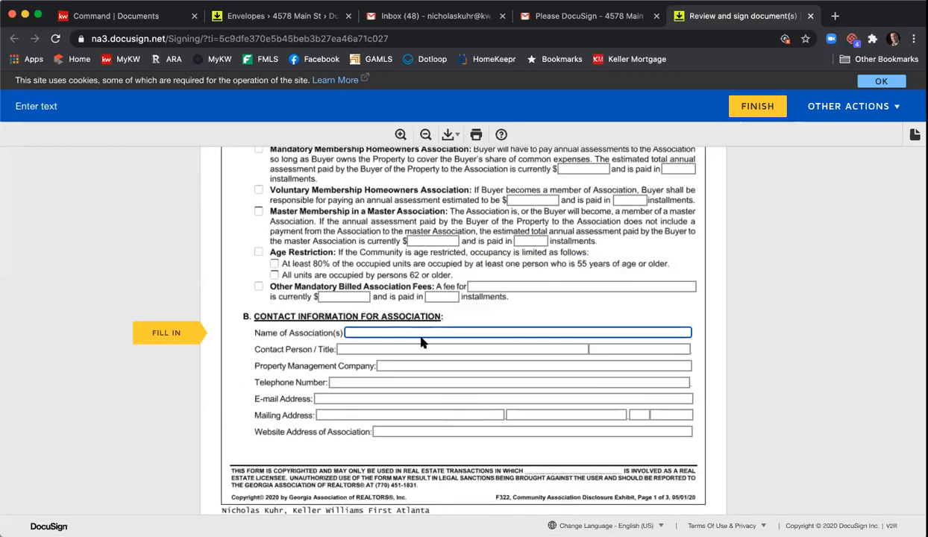
Step: Mark the association as a mandatory homeowners membership with a $1000 annual assessment
text(HOA)
scroll(422, 336, up, 2)
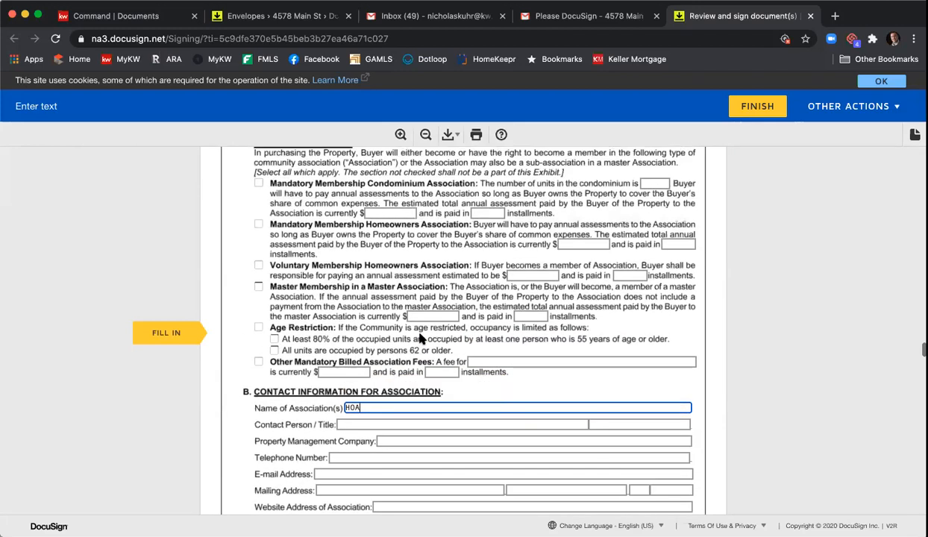
click(259, 225)
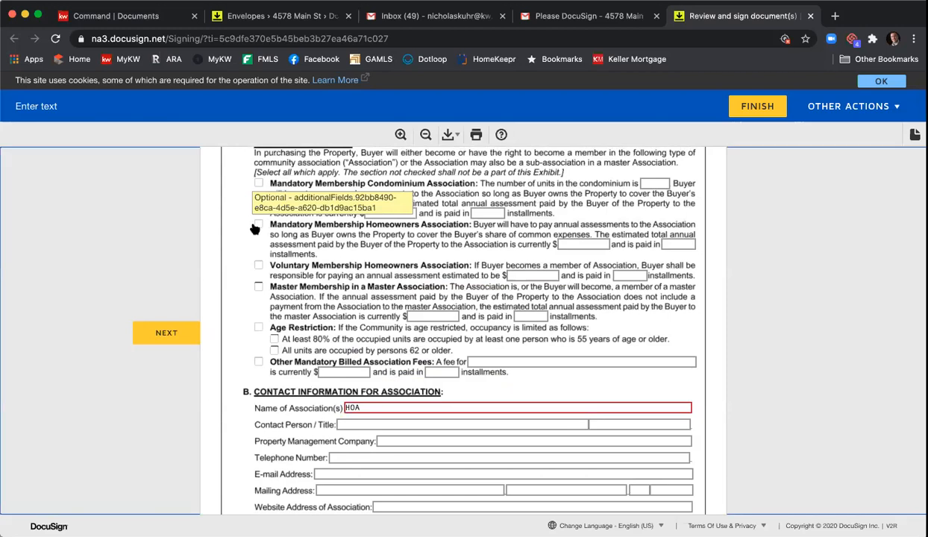
click(593, 245)
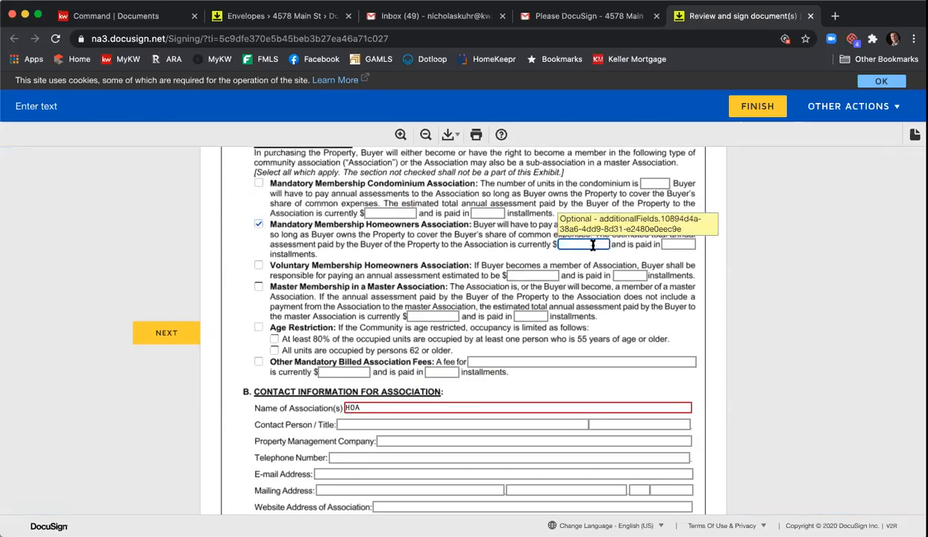
key(Tab)
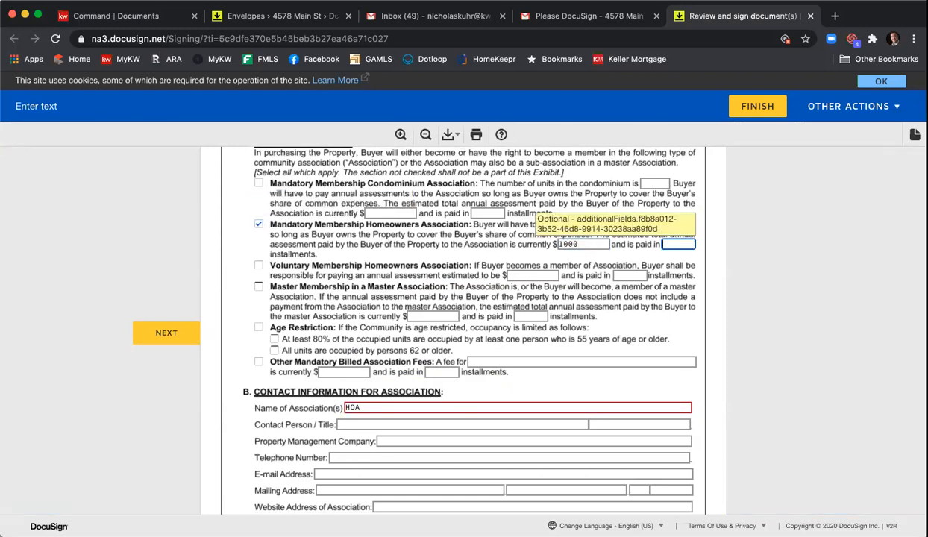
Step: Fill in the association's contact fields, entering the contact's telephone number and e-mail address
scroll(497, 296, down, 3)
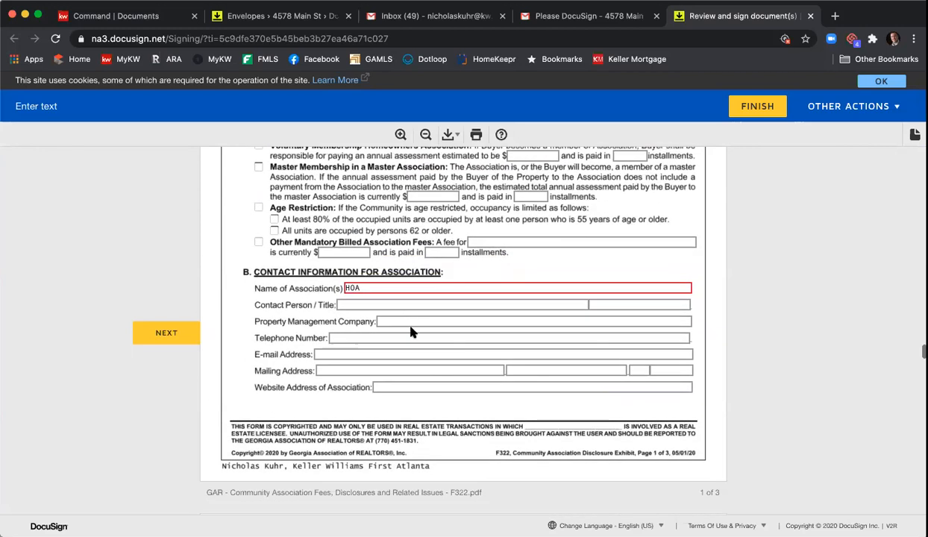
click(374, 306)
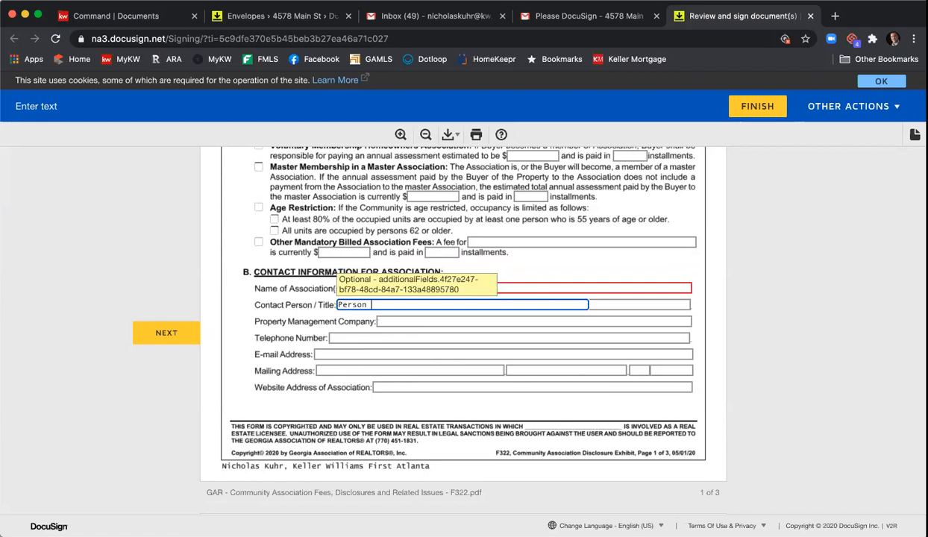
key(Tab)
key(Tab)
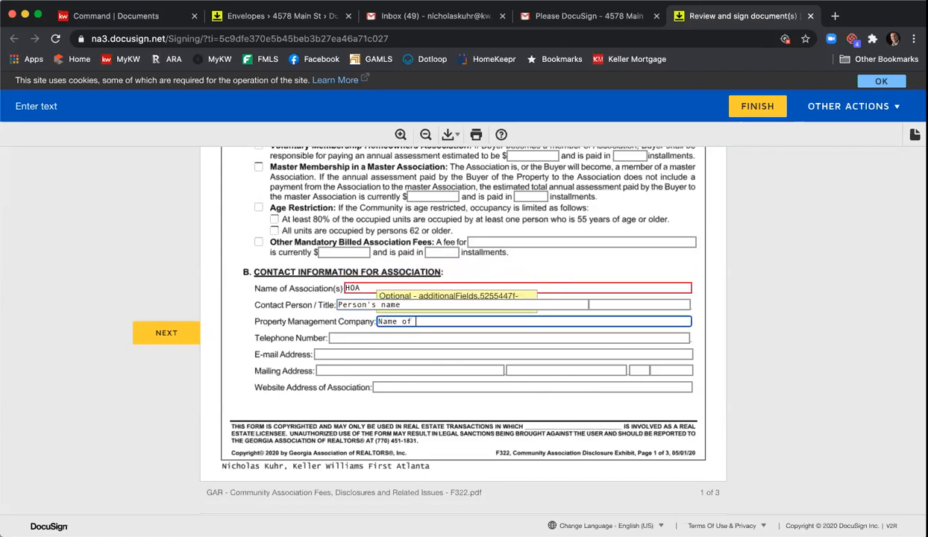
key(Tab)
text(404-414-8)
key(Tab)
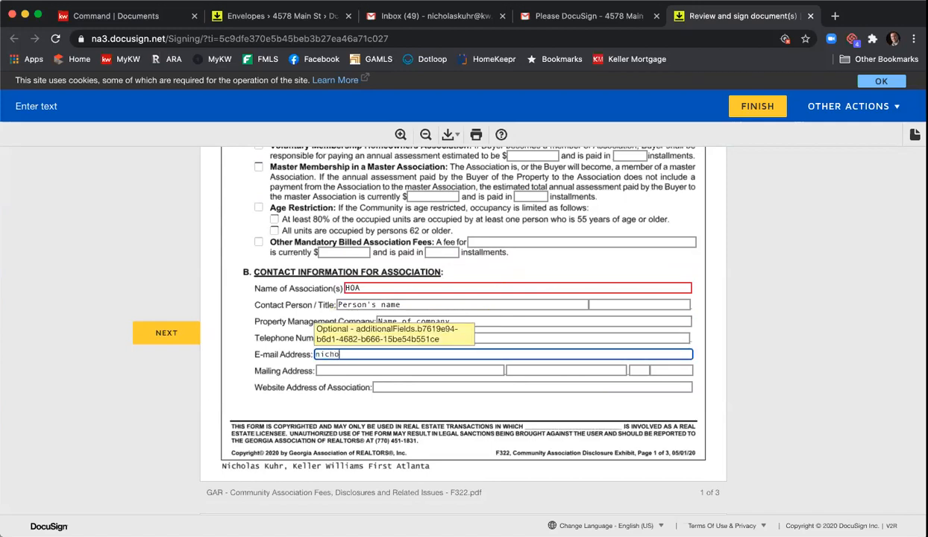
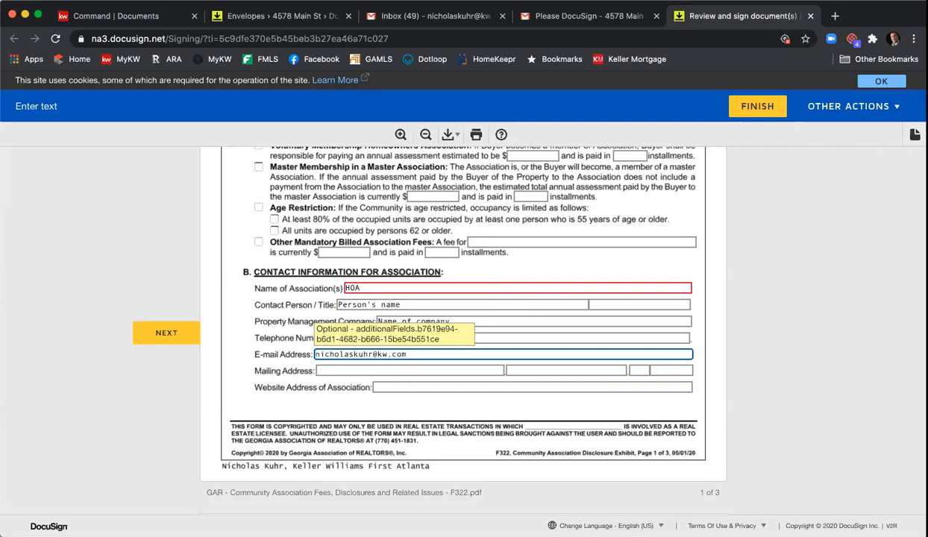
key(Tab)
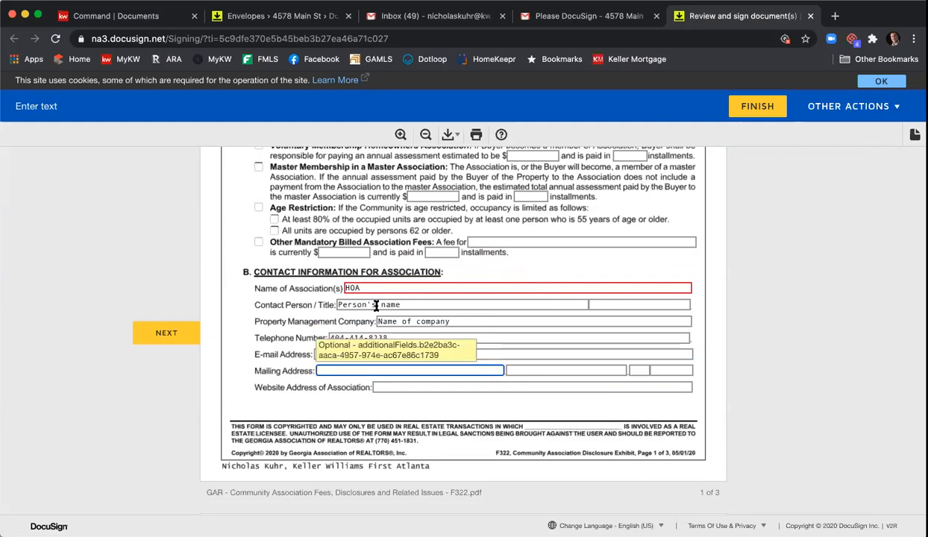
Step: Tick the covered services Gate Attendant and Trash Pickup and the amenities Pool and Tennis
scroll(437, 336, down, 5)
scroll(448, 343, down, 15)
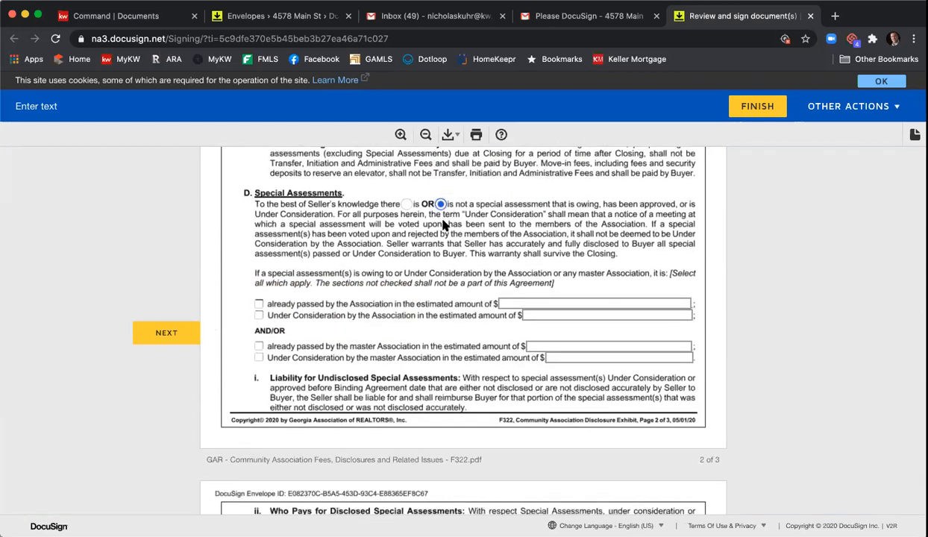
scroll(448, 216, down, 5)
scroll(447, 221, down, 7)
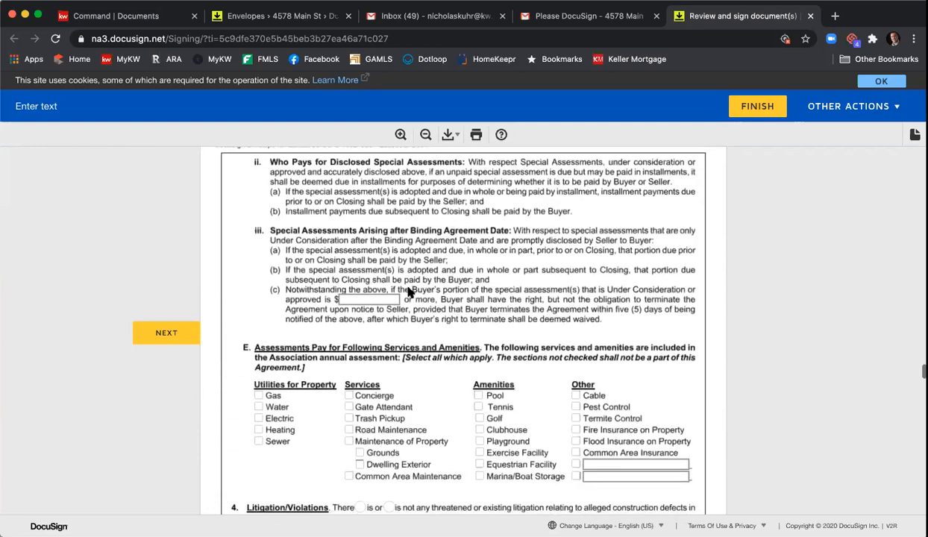
click(349, 278)
click(348, 290)
click(348, 312)
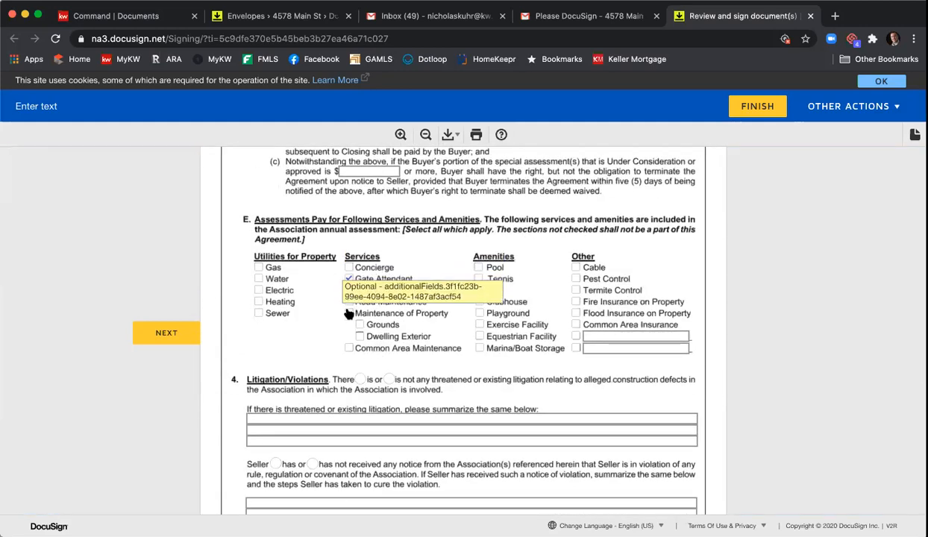
click(480, 278)
click(480, 267)
click(480, 290)
click(480, 324)
scroll(485, 321, down, 5)
scroll(522, 313, down, 4)
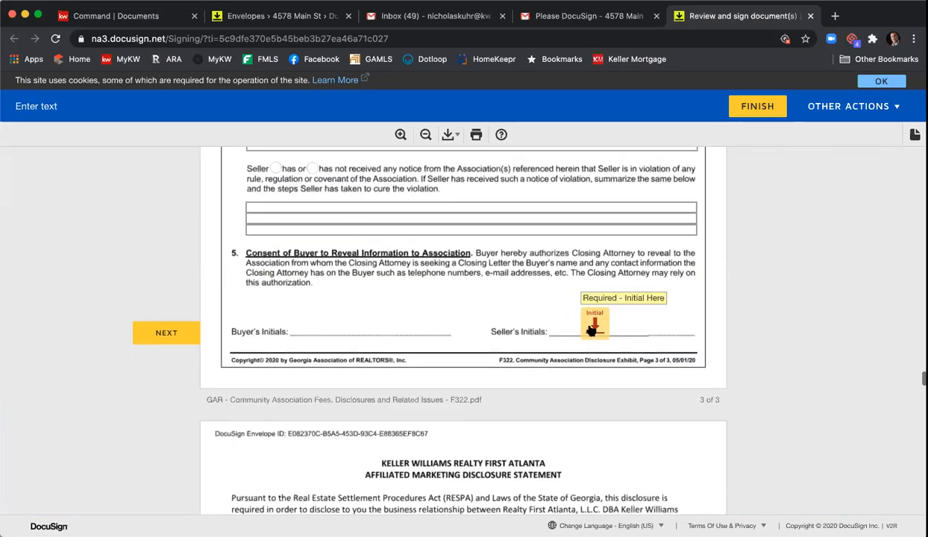
scroll(567, 313, down, 12)
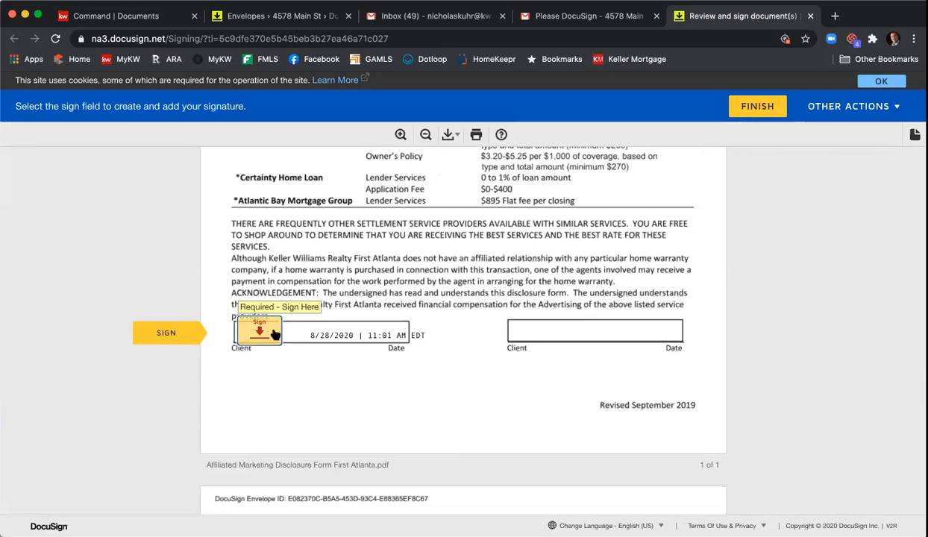
Step: Sign both signature fields on the affiliated marketing disclosure and initial the purchase agreement
click(274, 332)
click(279, 327)
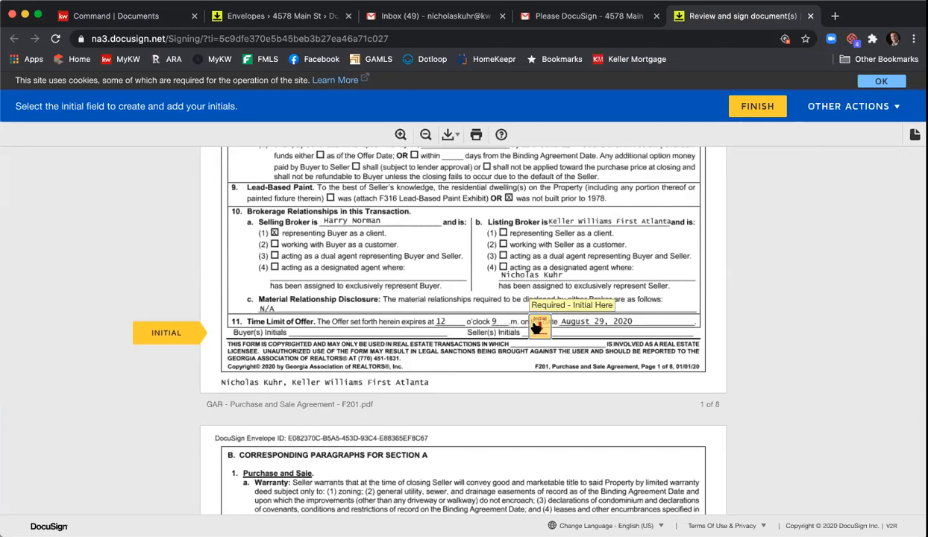
click(536, 327)
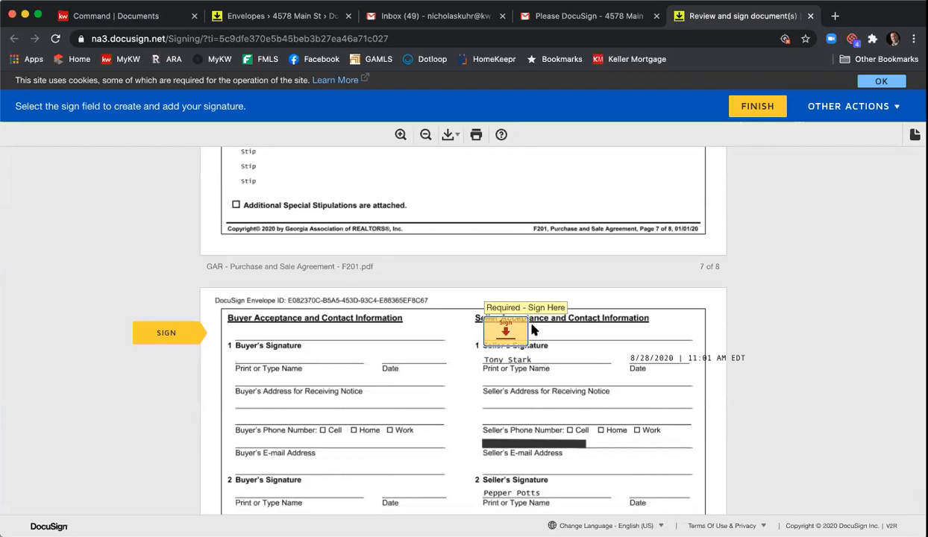
Step: Add the seller's signature on the acceptance page of the agreement
scroll(527, 335, up, 3)
scroll(527, 335, up, 2)
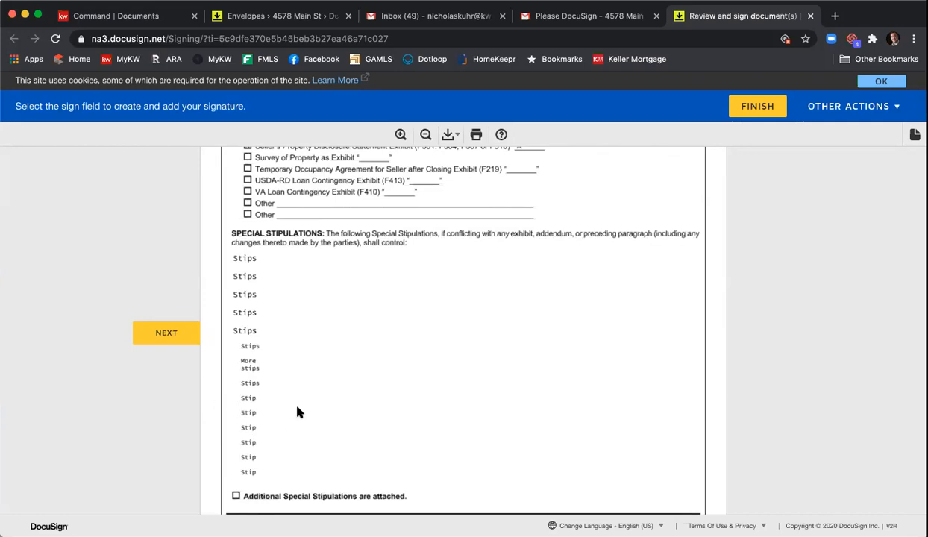
scroll(392, 328, down, 5)
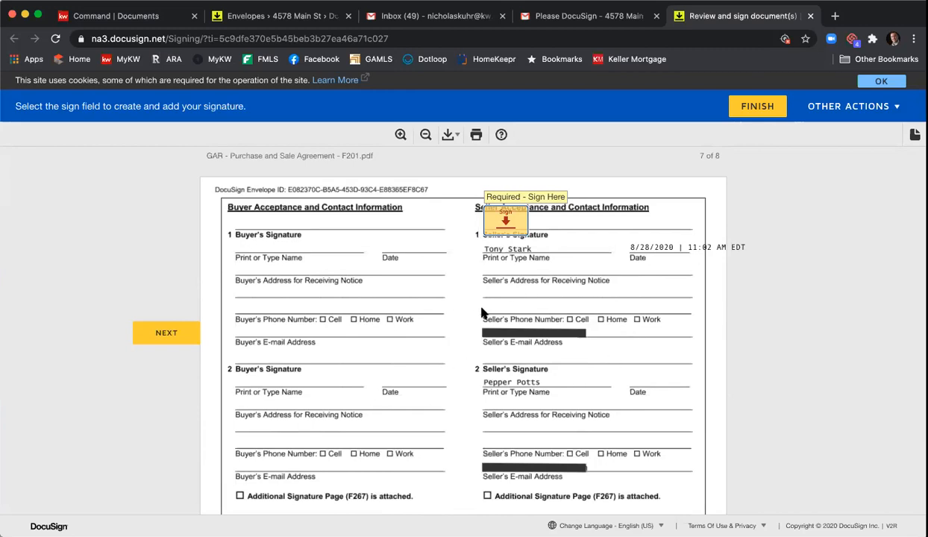
click(502, 237)
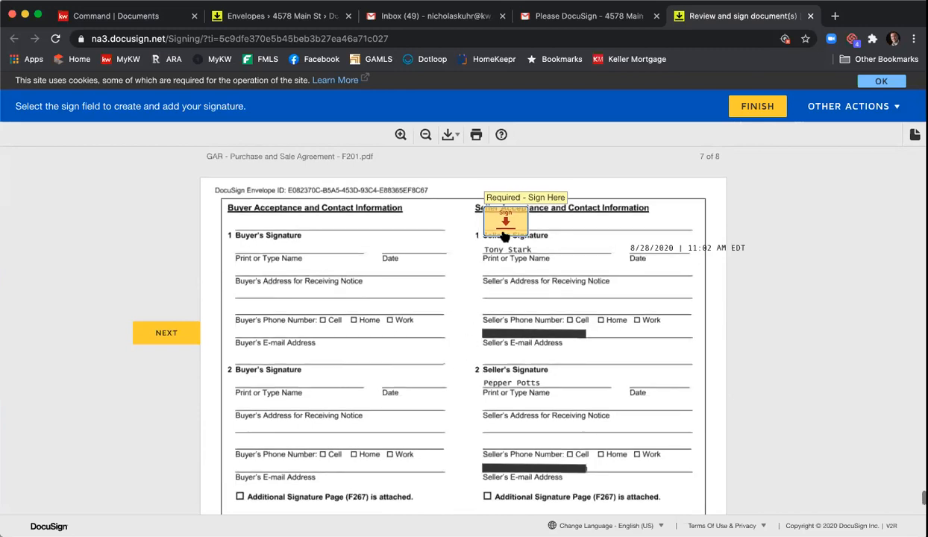
scroll(502, 239, down, 3)
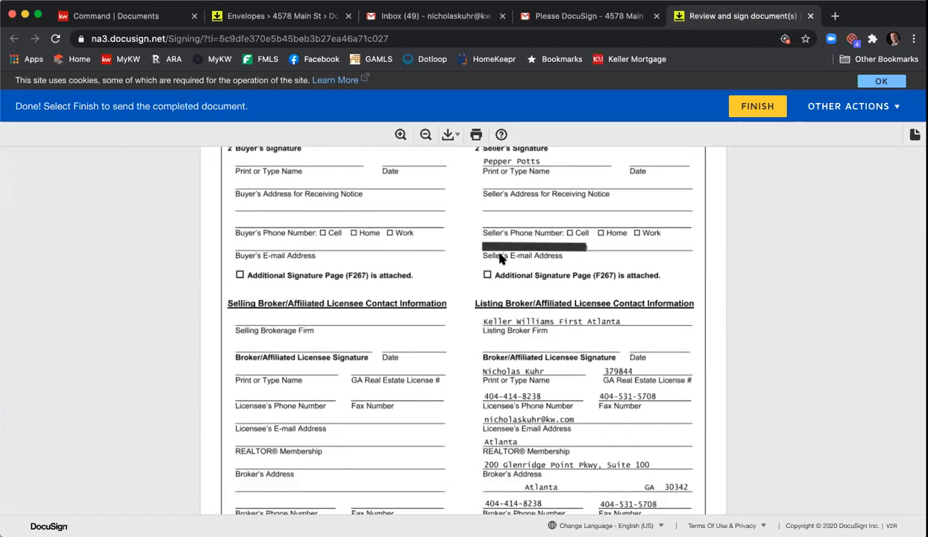
scroll(502, 258, down, 3)
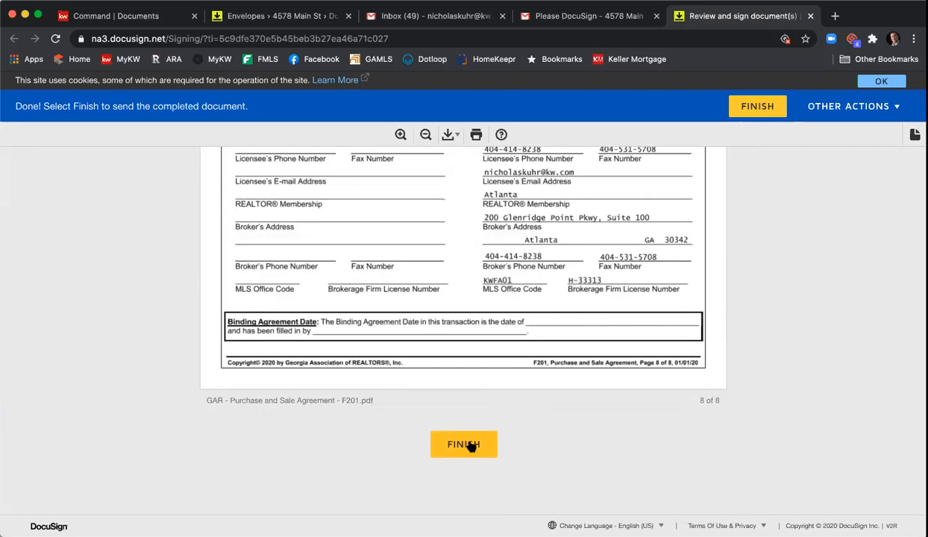
Step: Finish signing and decline the save-a-copy offer to reach the You're All Done! page
click(468, 444)
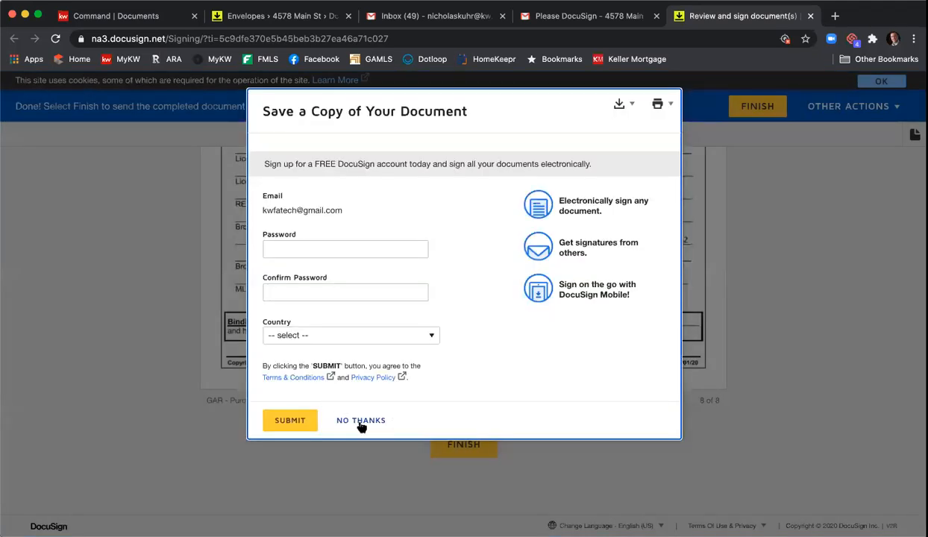
click(361, 422)
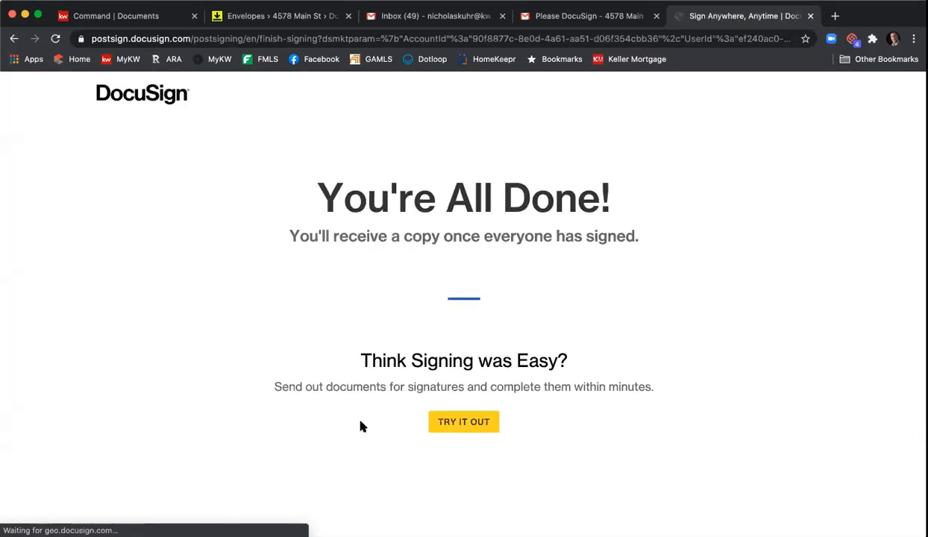
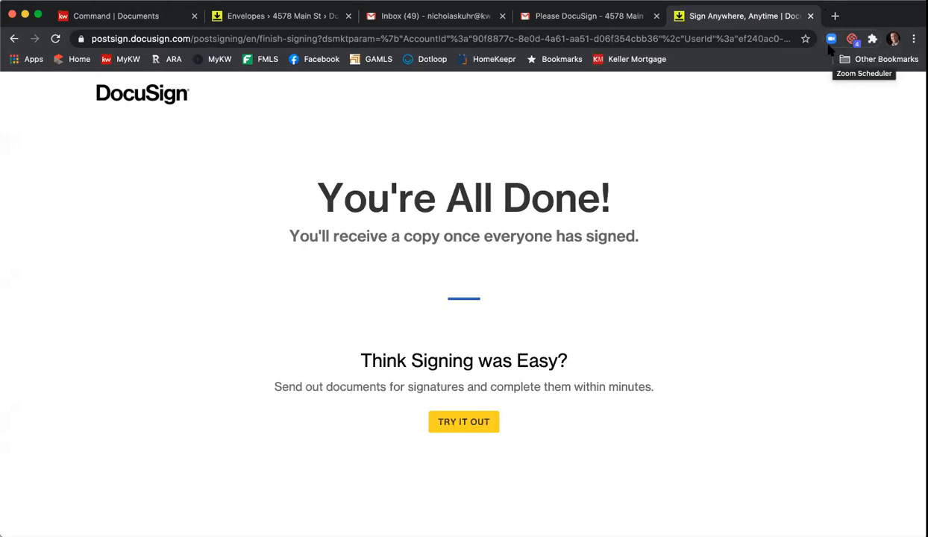
Step: Close the finished signing page and switch Gmail to the other personal mail account
click(811, 15)
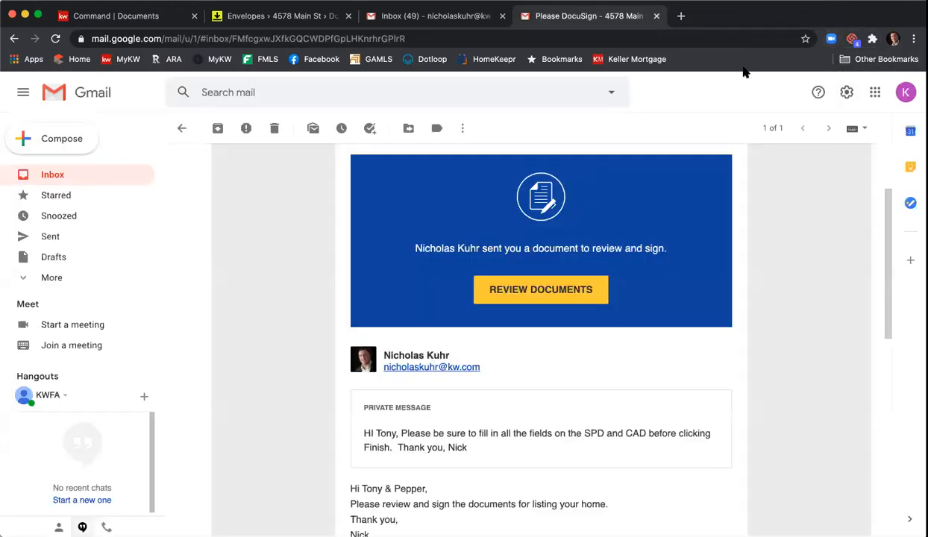
click(180, 129)
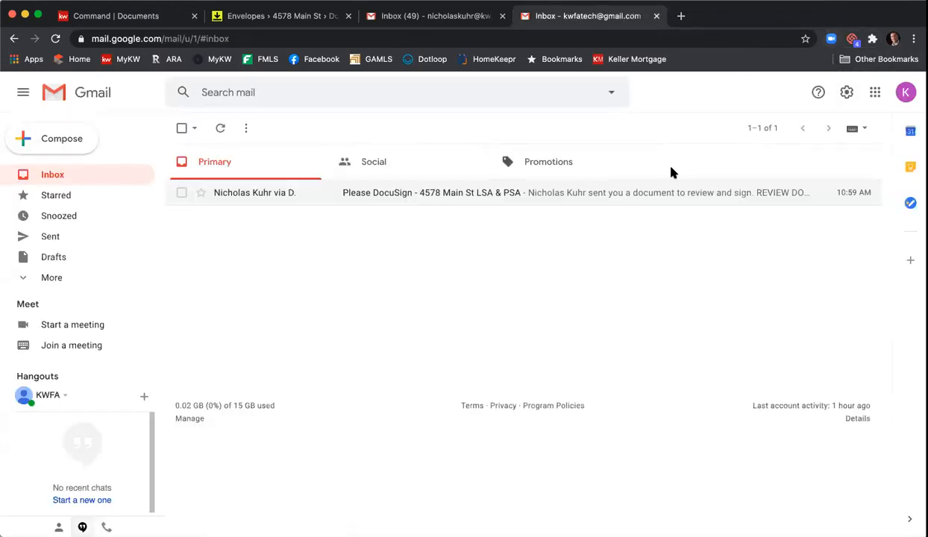
click(904, 92)
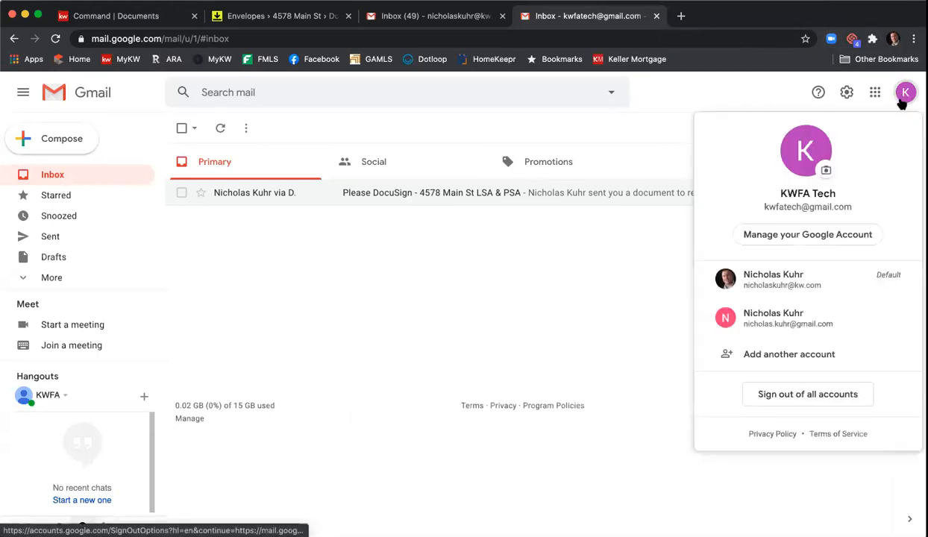
click(834, 283)
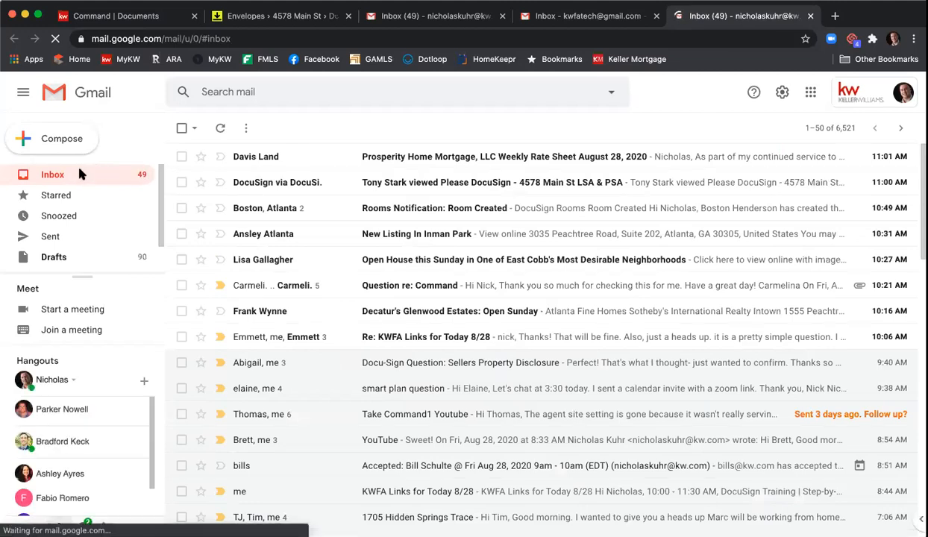
click(891, 94)
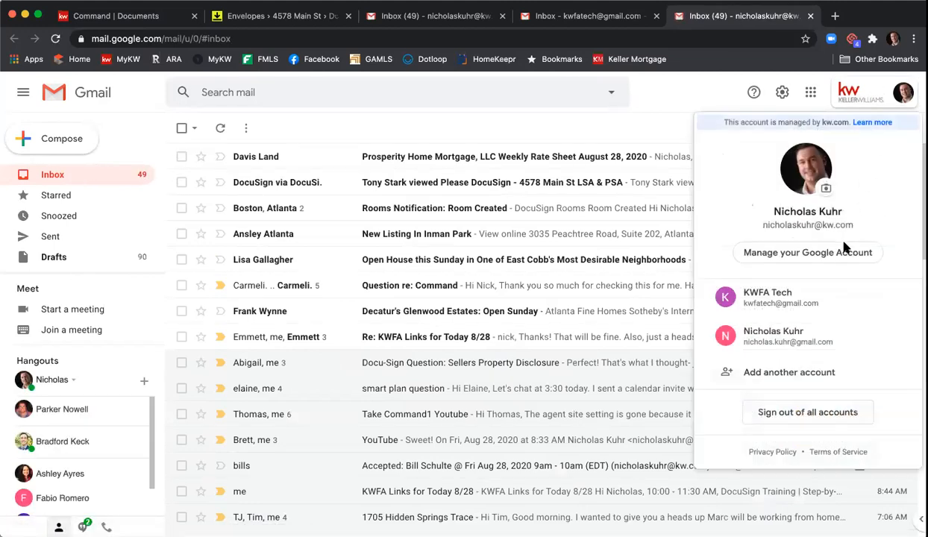
click(820, 334)
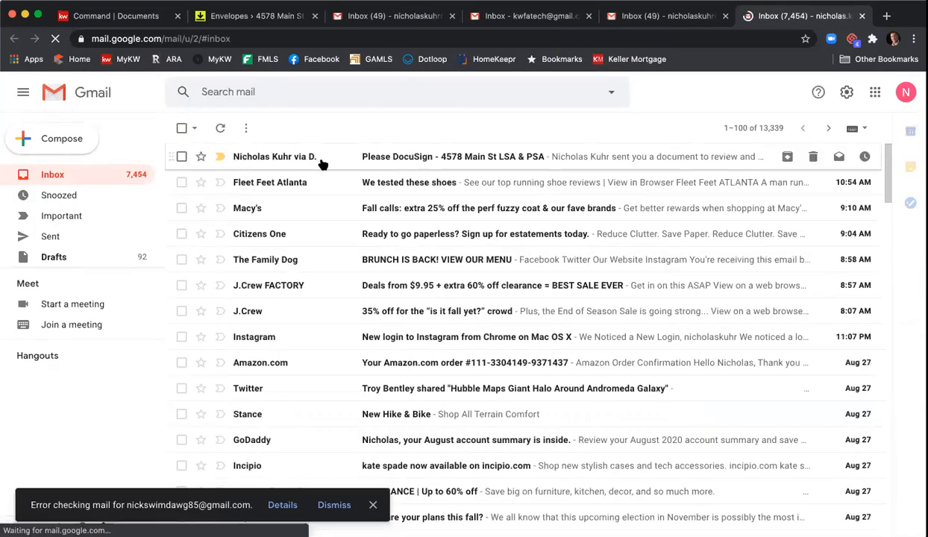
click(414, 157)
scroll(448, 299, down, 3)
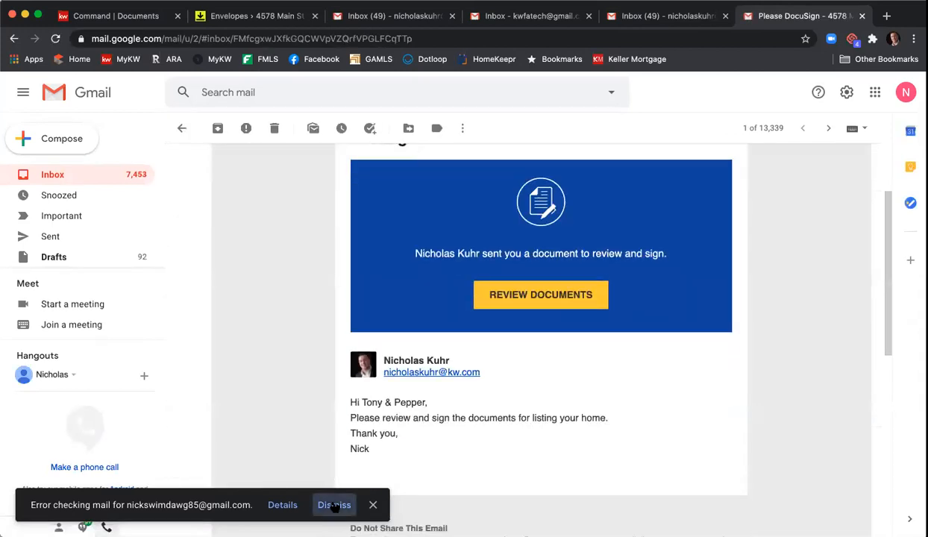
click(328, 504)
scroll(314, 315, down, 1)
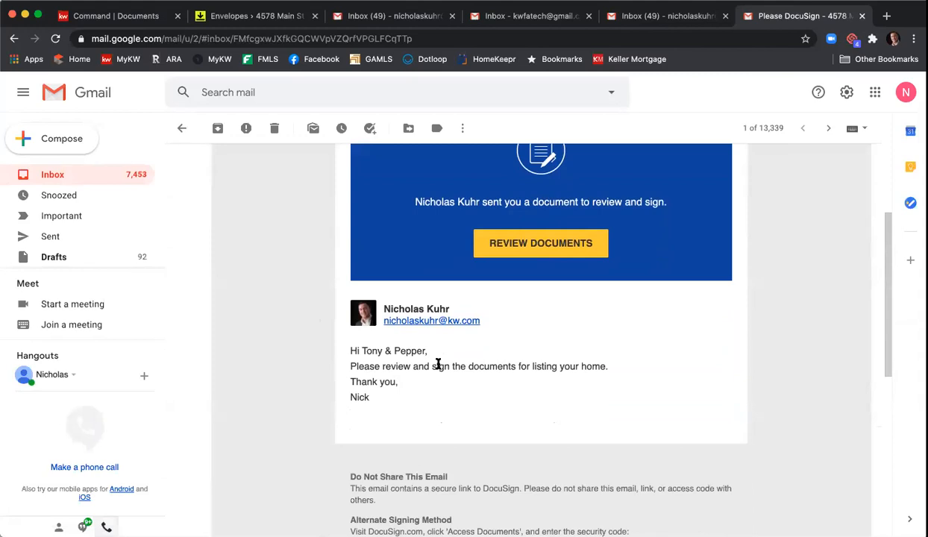
click(552, 241)
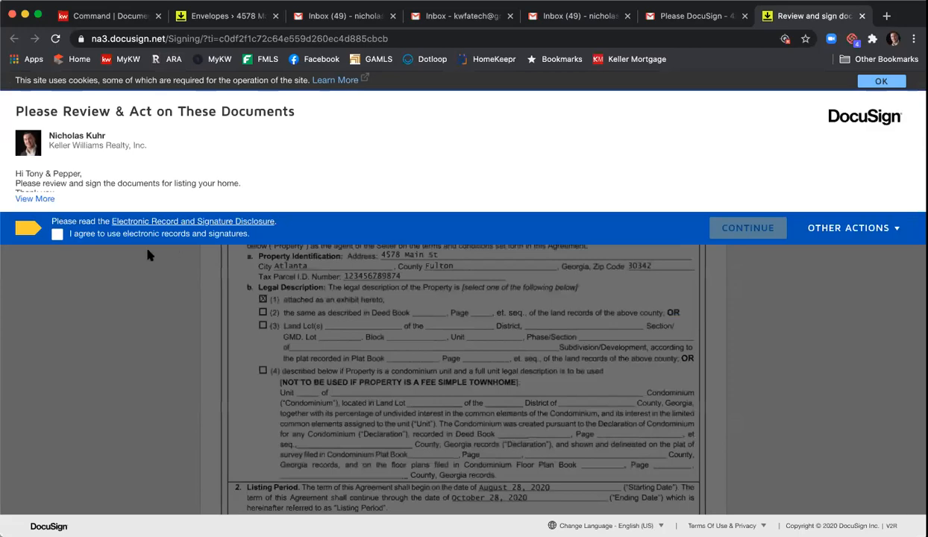
Step: Accept electronic records and adopt the seller's signature on the Seller's Property Disclosure Statement
click(56, 233)
click(686, 230)
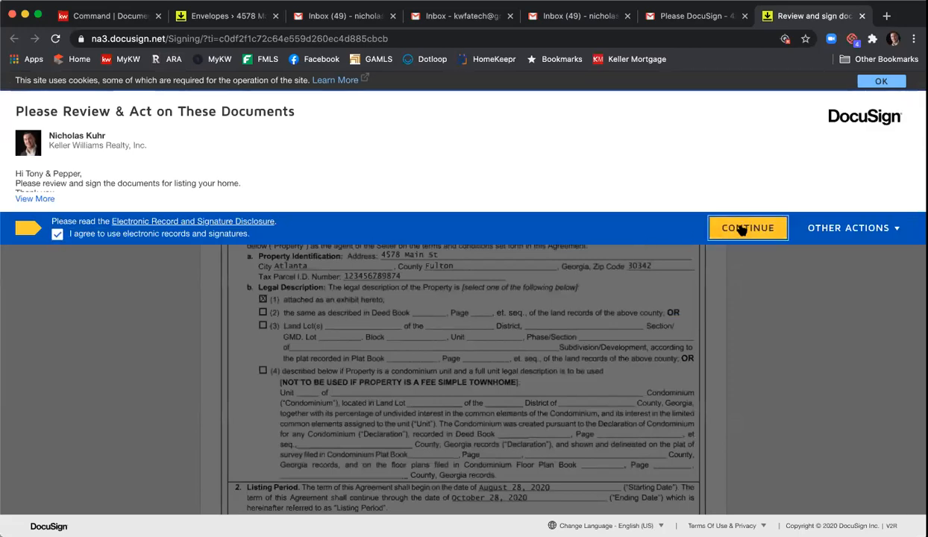
click(152, 180)
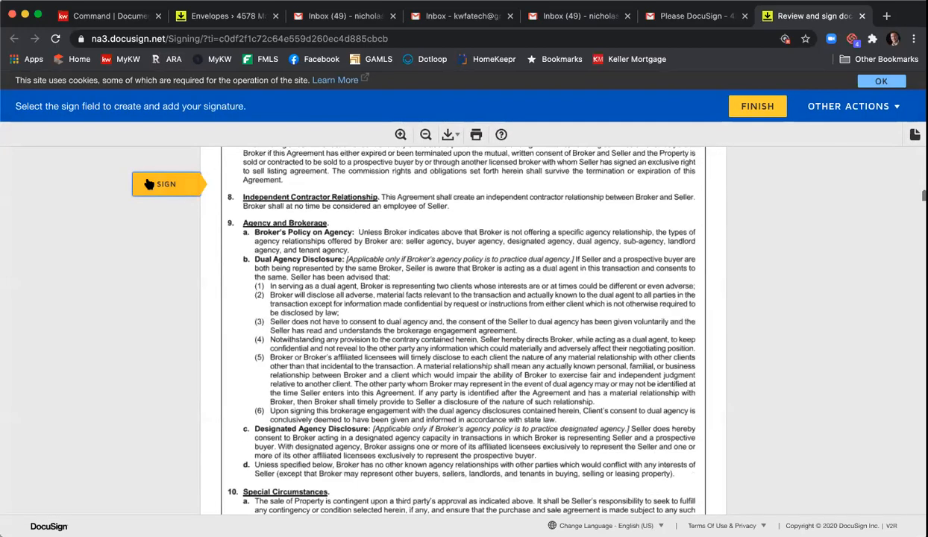
click(507, 332)
click(232, 414)
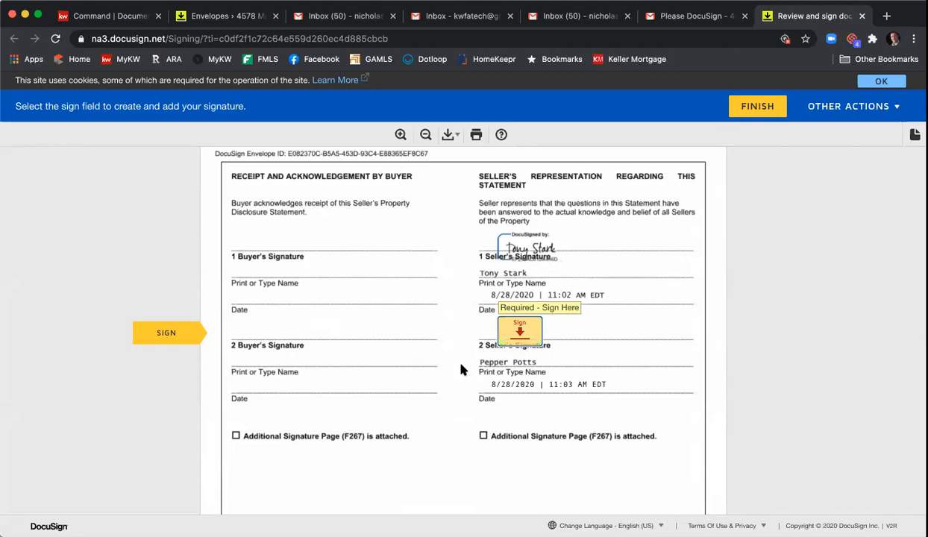
Step: Scroll through the documents down to the Community Association Disclosure exhibit's initial field
scroll(460, 369, up, 20)
scroll(468, 368, up, 20)
scroll(470, 364, down, 1)
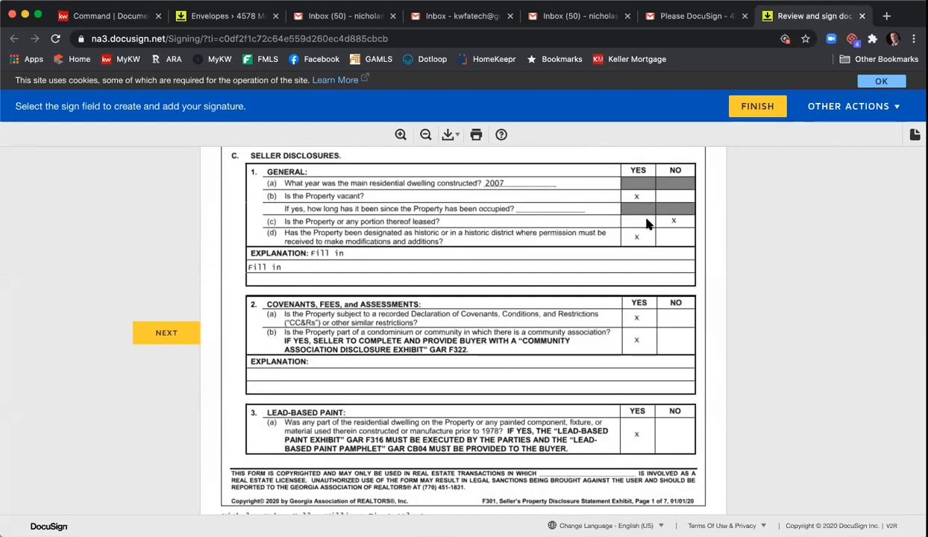
scroll(641, 257, down, 4)
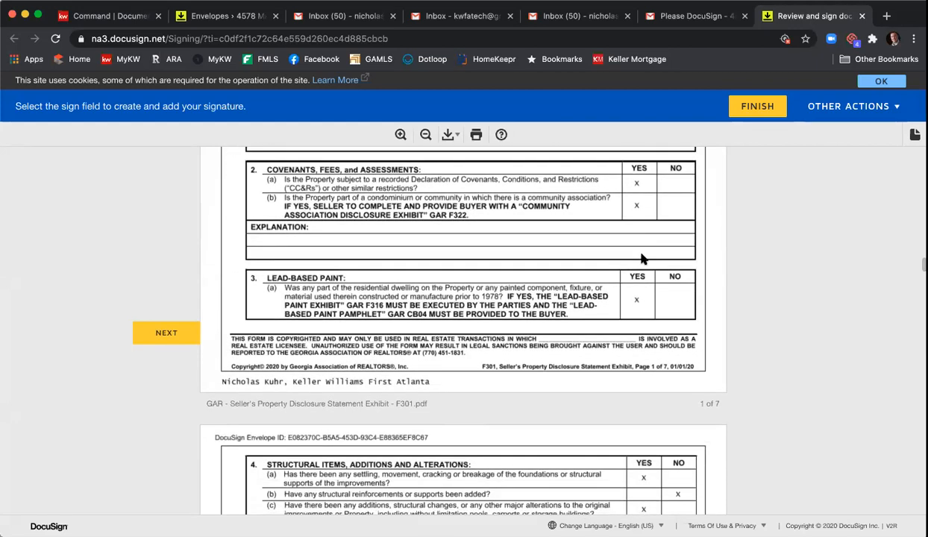
scroll(642, 257, down, 8)
scroll(639, 258, down, 1)
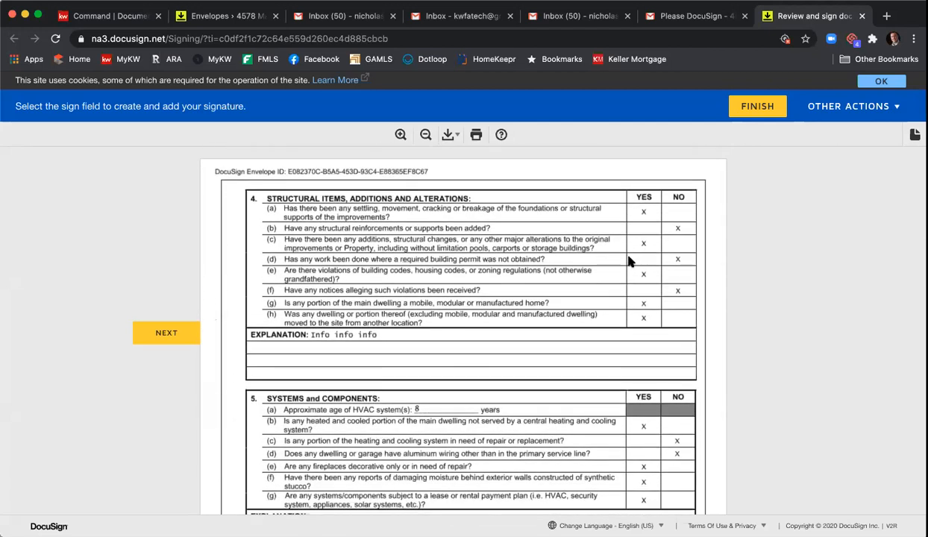
scroll(629, 263, down, 10)
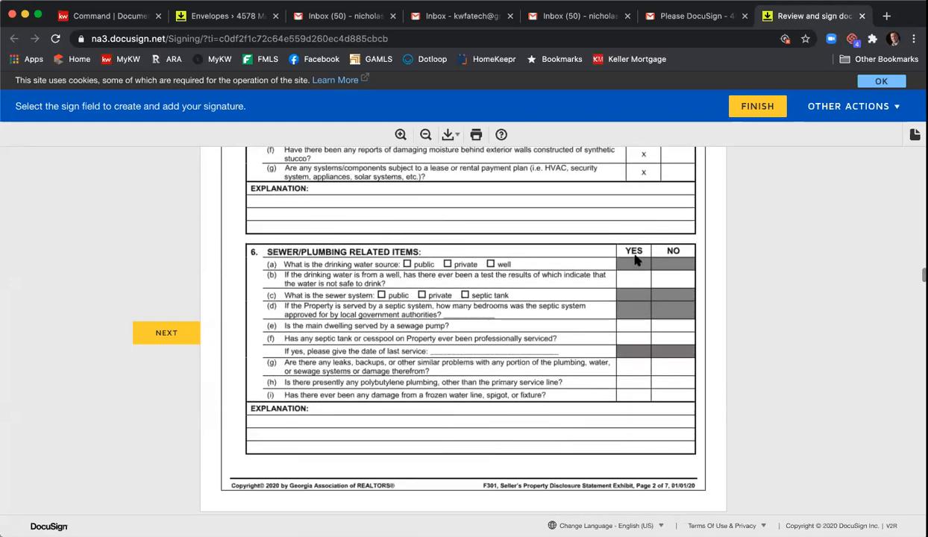
scroll(633, 261, down, 15)
scroll(634, 259, down, 20)
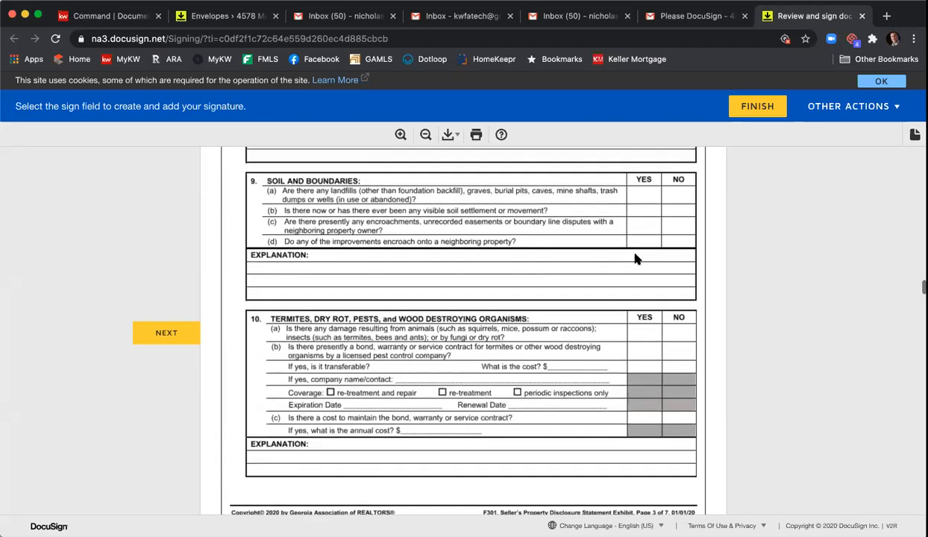
scroll(635, 258, down, 20)
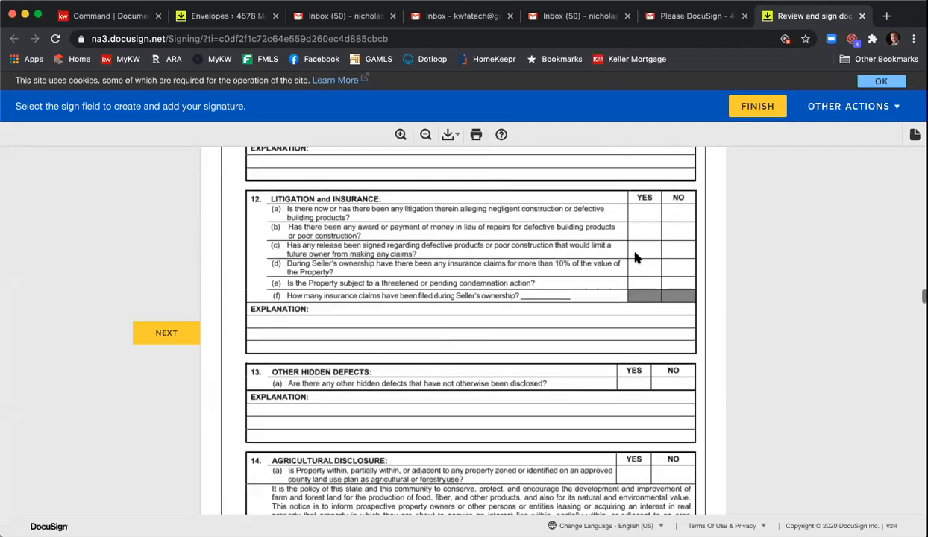
scroll(634, 257, down, 20)
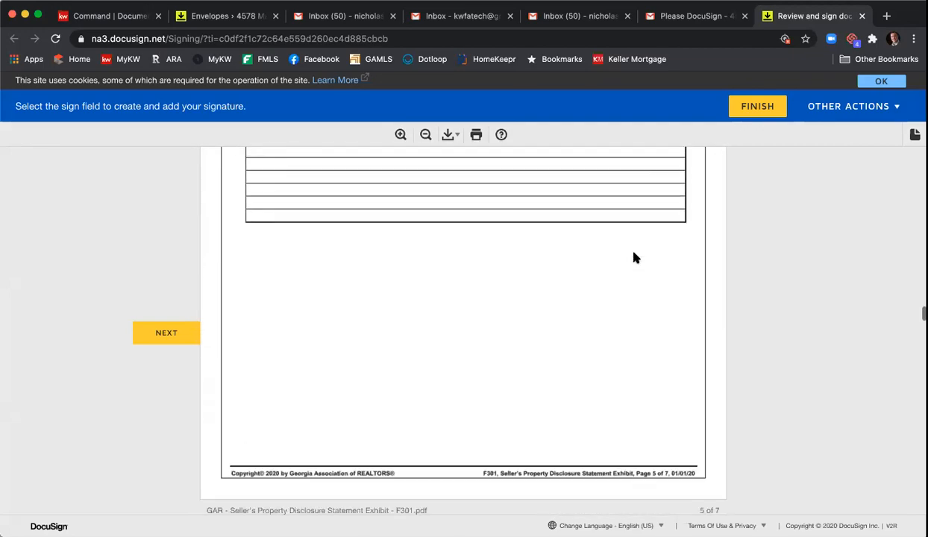
scroll(633, 257, down, 12)
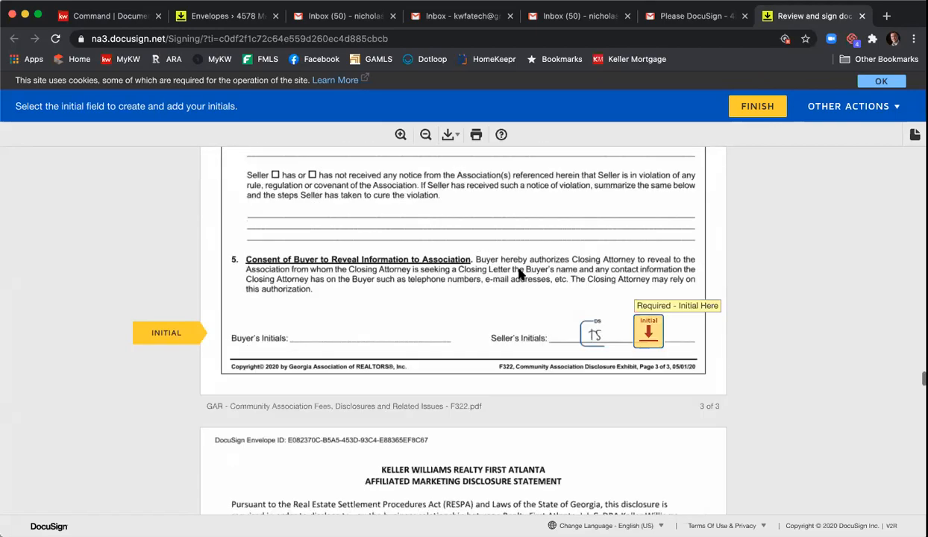
scroll(521, 276, up, 20)
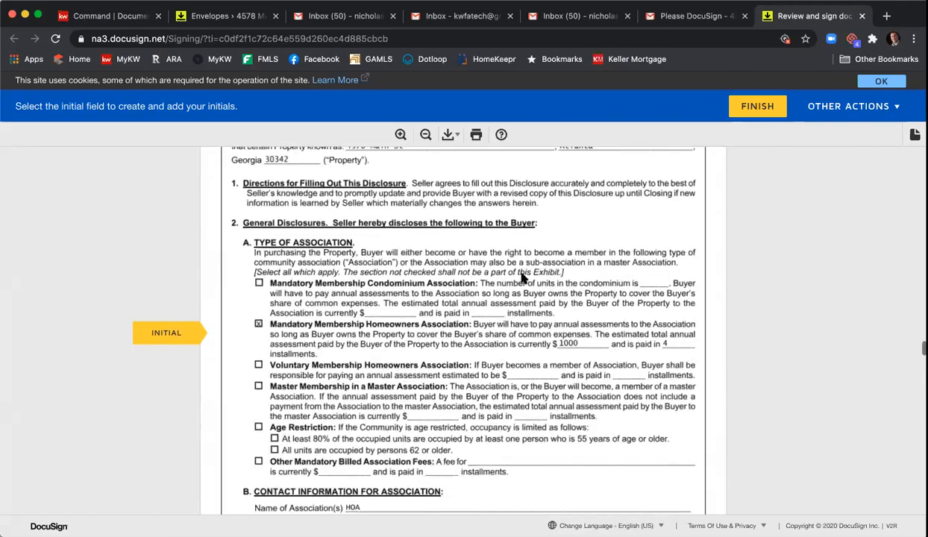
scroll(520, 276, up, 2)
scroll(525, 274, down, 15)
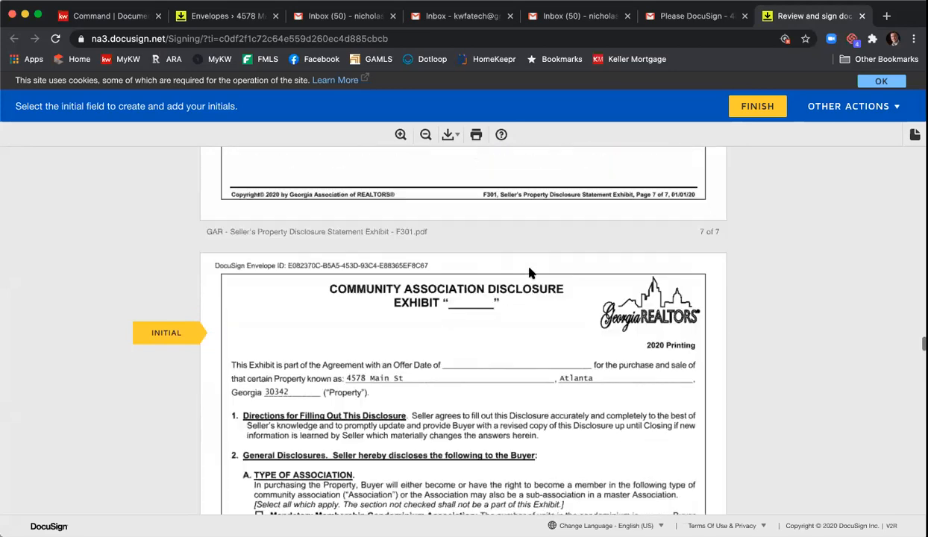
scroll(531, 274, down, 3)
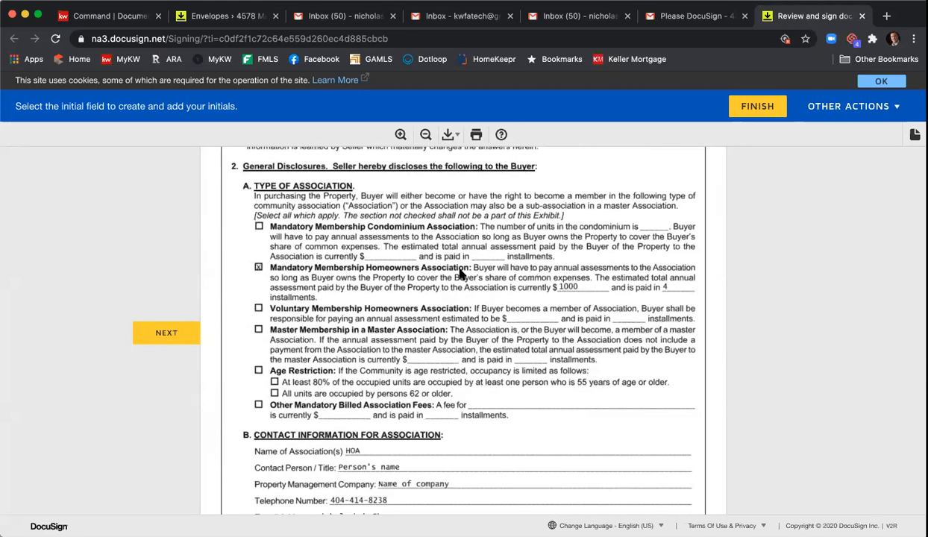
scroll(552, 283, down, 3)
scroll(407, 332, down, 1)
scroll(426, 339, down, 15)
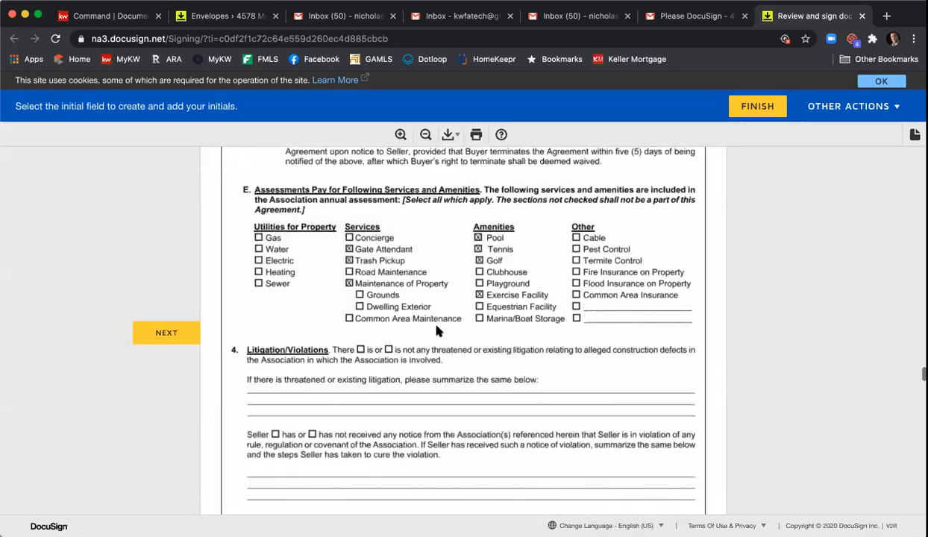
scroll(462, 333, down, 3)
Step: Initial the Community Association exhibit and apply the second seller's signature
click(634, 384)
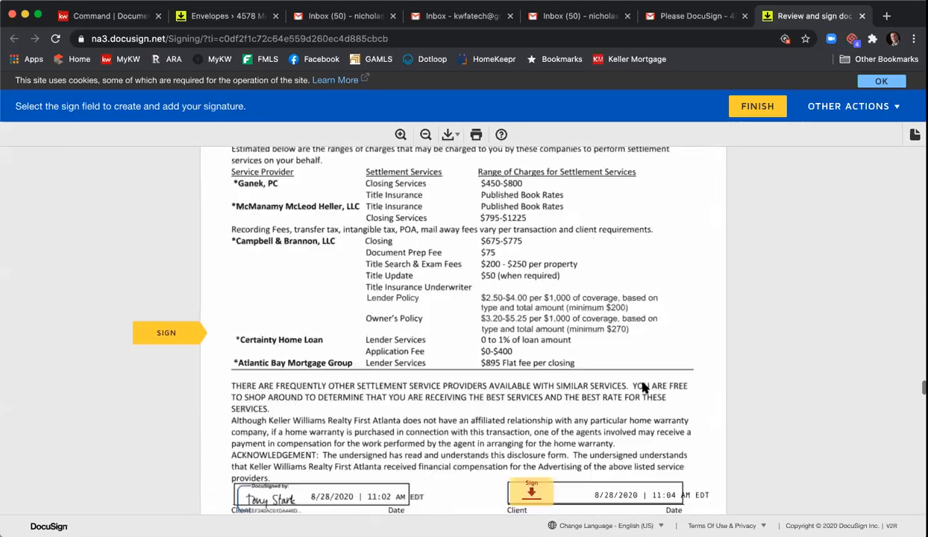
click(521, 336)
click(491, 331)
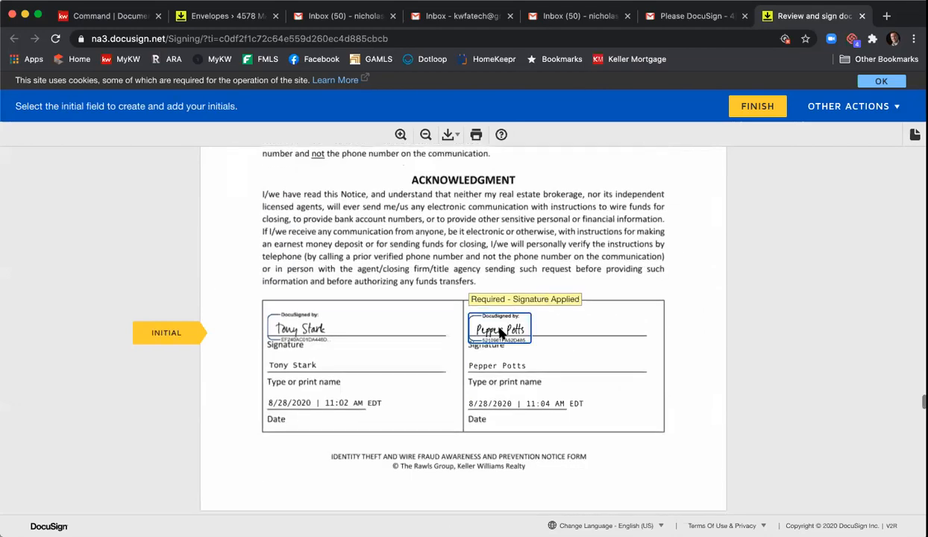
click(568, 319)
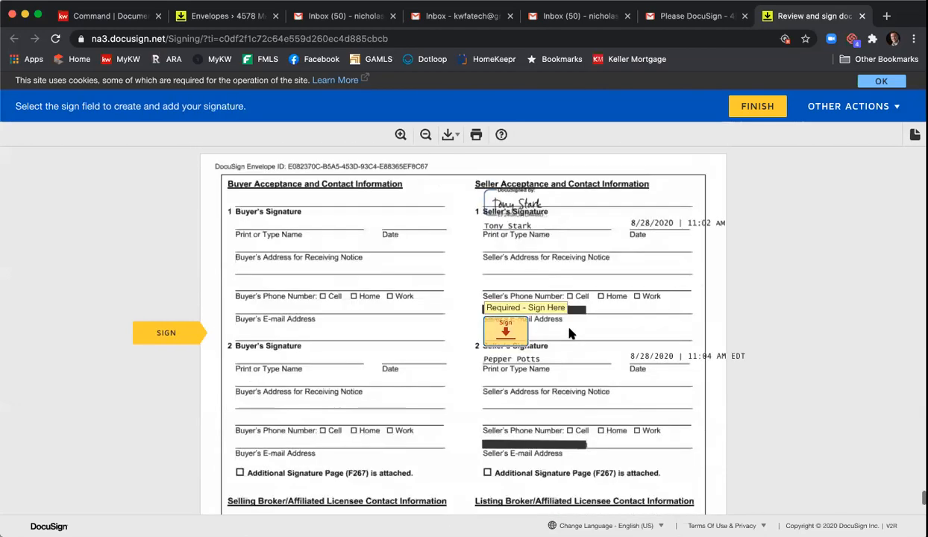
click(507, 326)
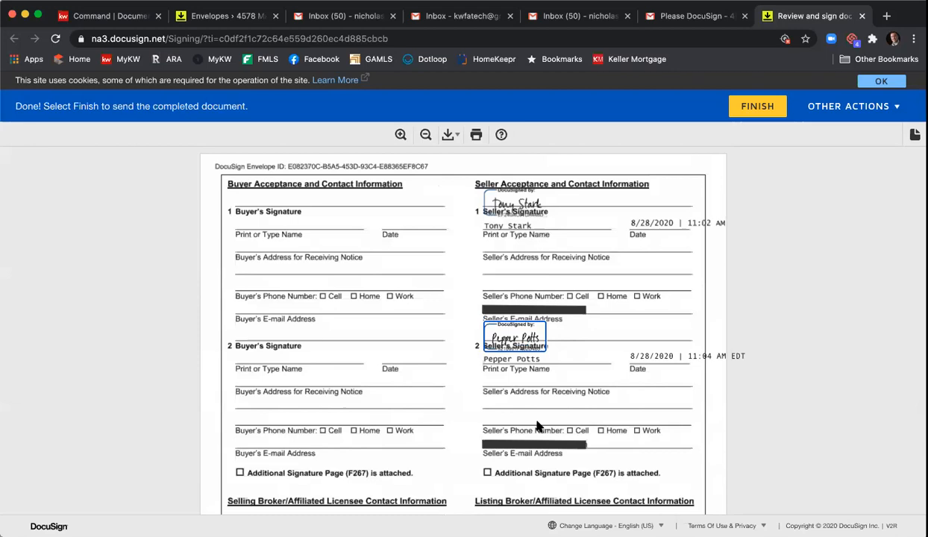
Step: Finish the envelope, decline saving a copy, and return to the agent's Gmail inbox
click(748, 116)
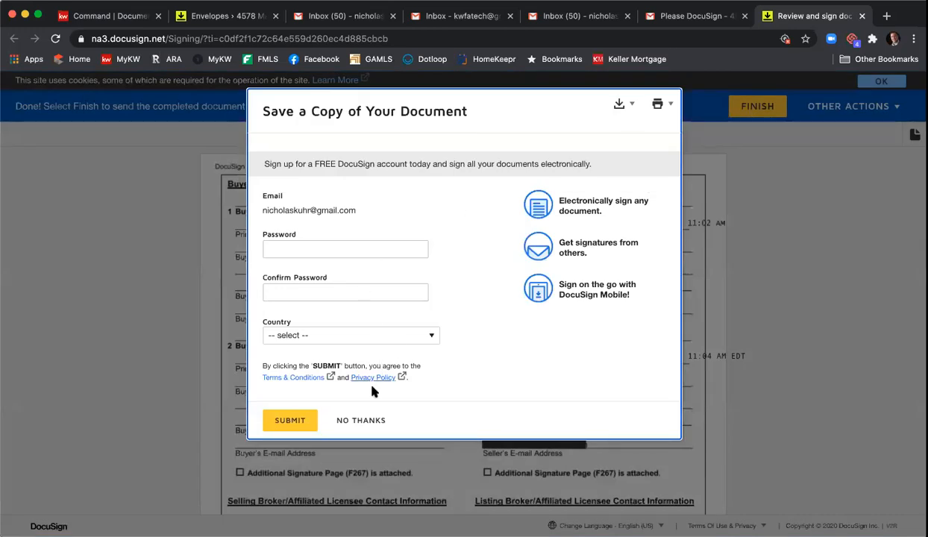
click(378, 421)
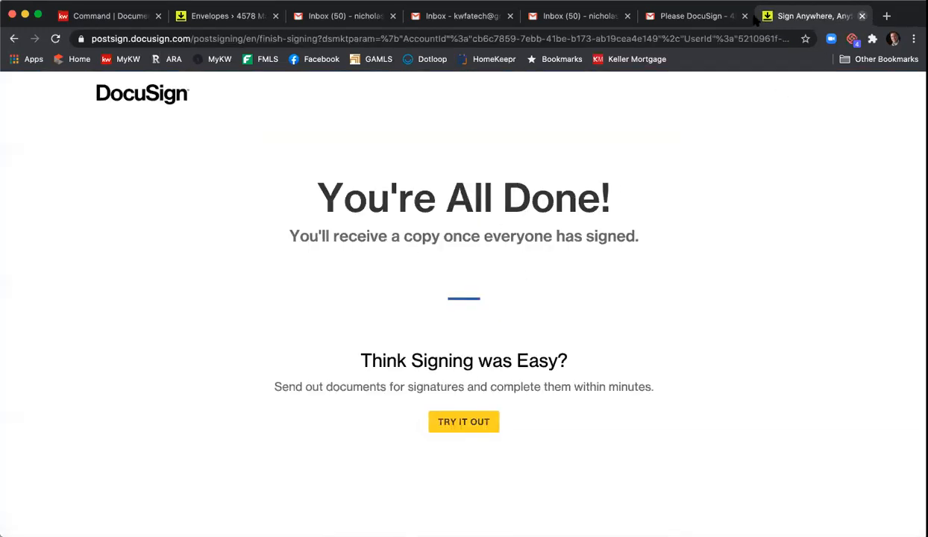
key(super+w)
click(651, 21)
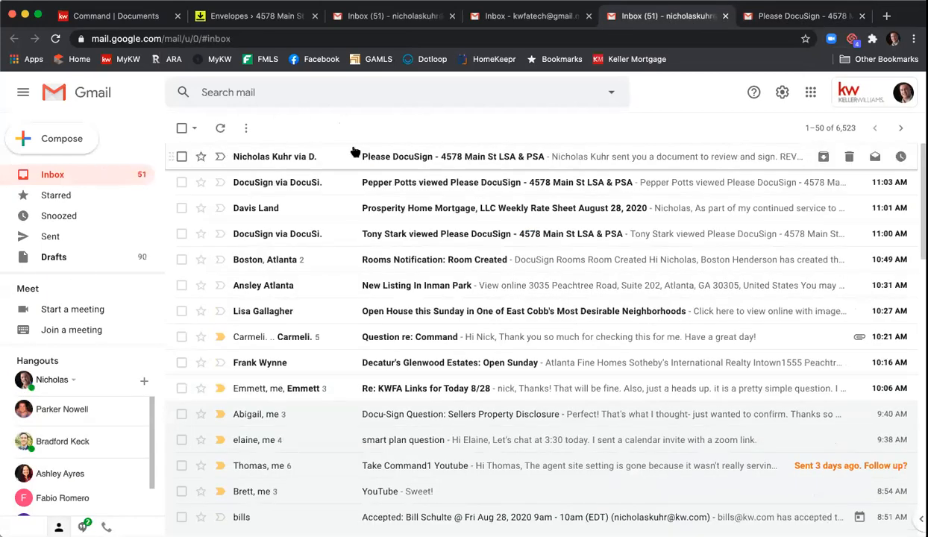
click(479, 160)
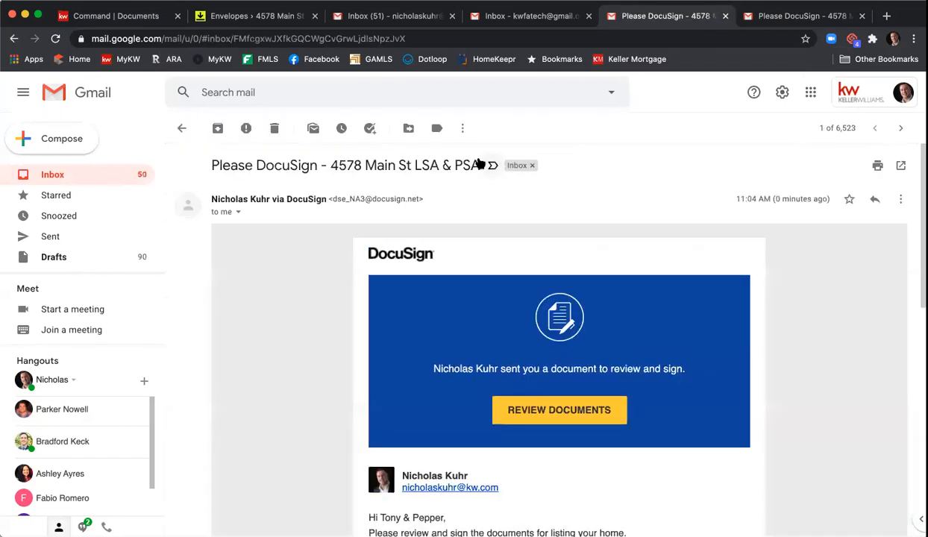
scroll(504, 209, down, 4)
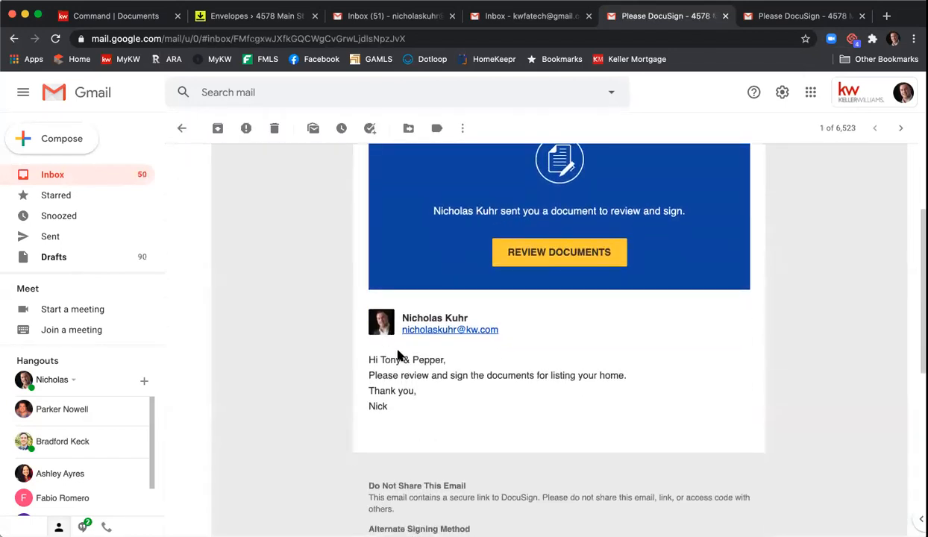
click(553, 256)
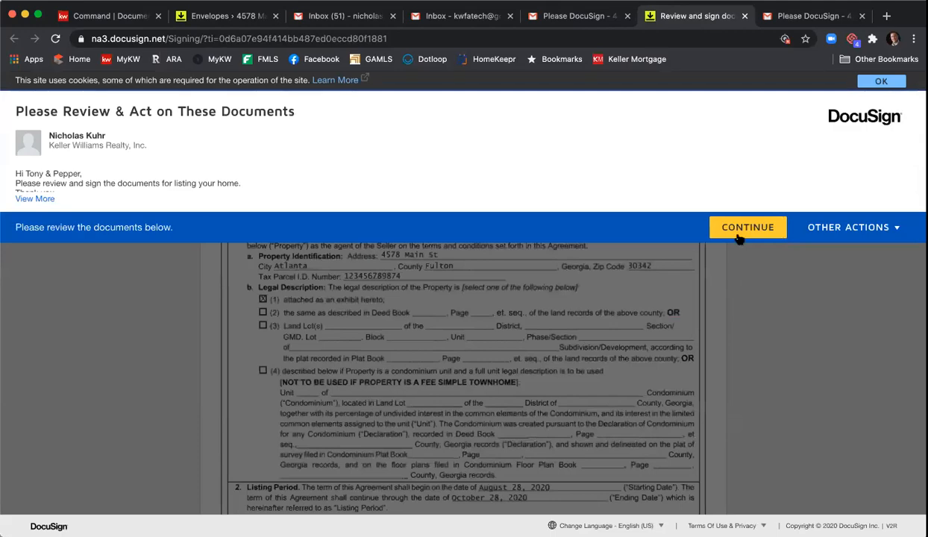
Step: Sign the listing agent field, record 11 a.m. as receipt time, and sign the broker field
click(748, 228)
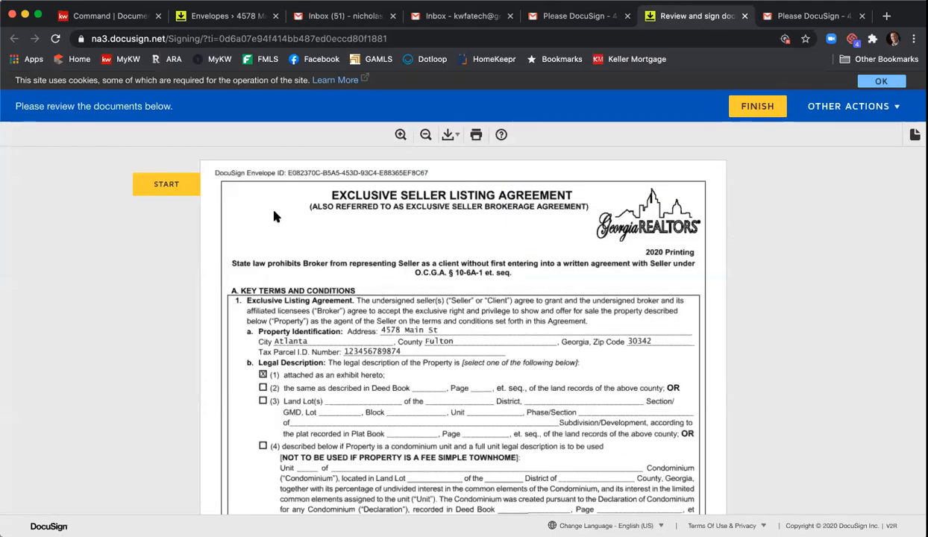
click(179, 184)
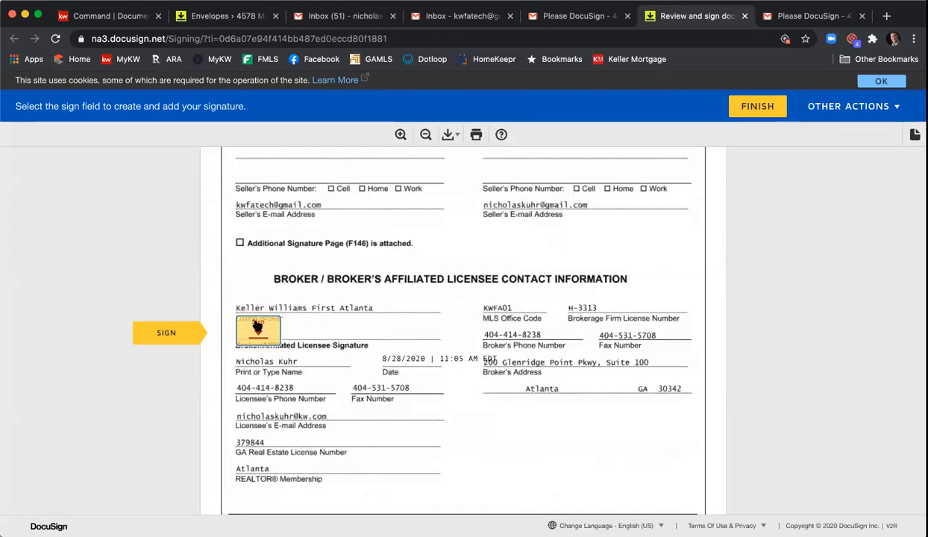
click(258, 328)
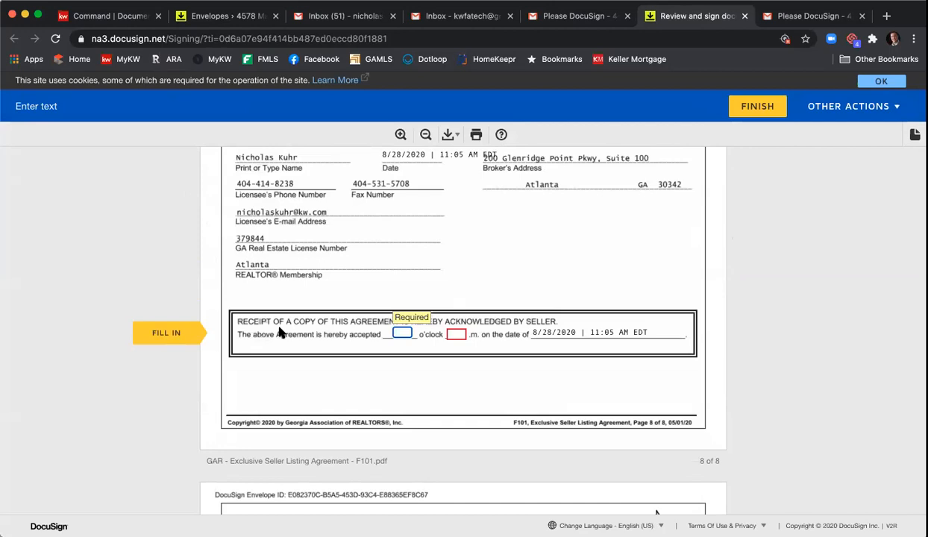
text(11)
key(Tab)
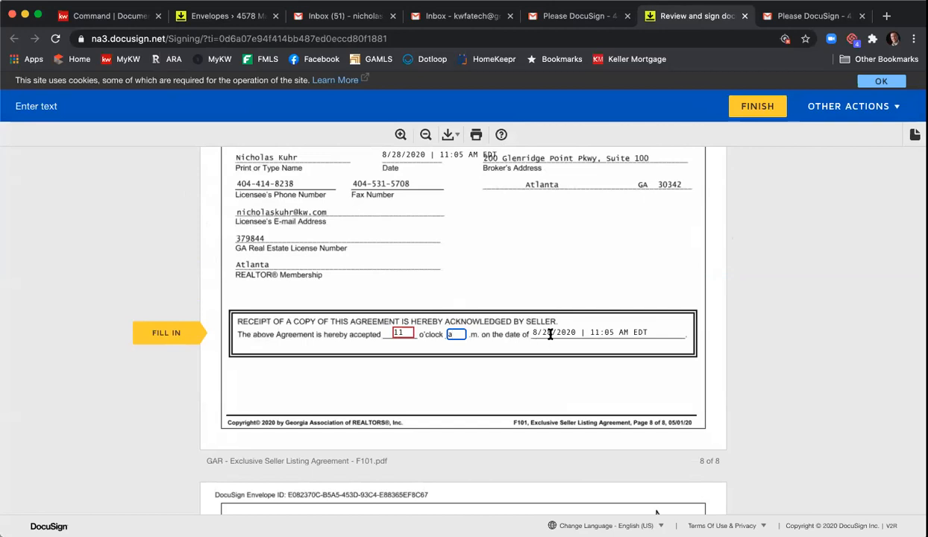
click(190, 335)
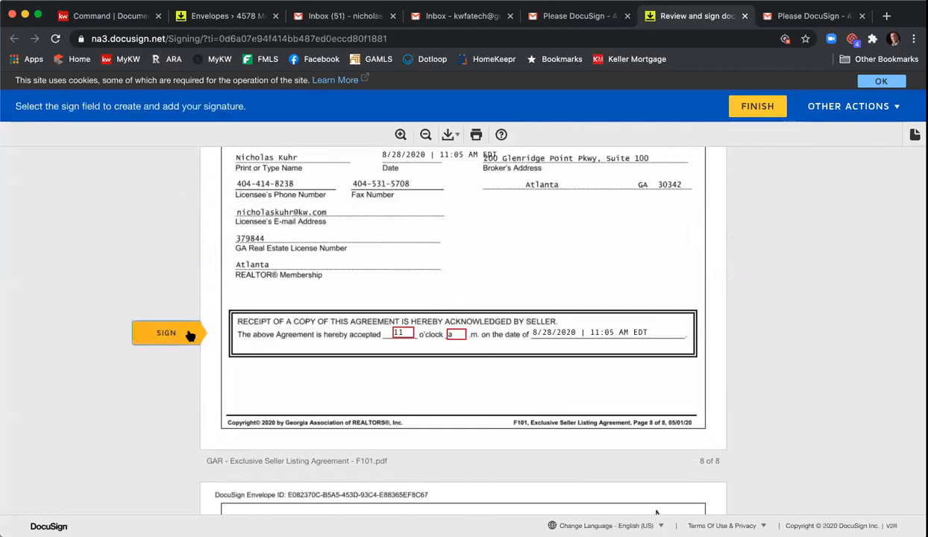
click(189, 335)
click(496, 330)
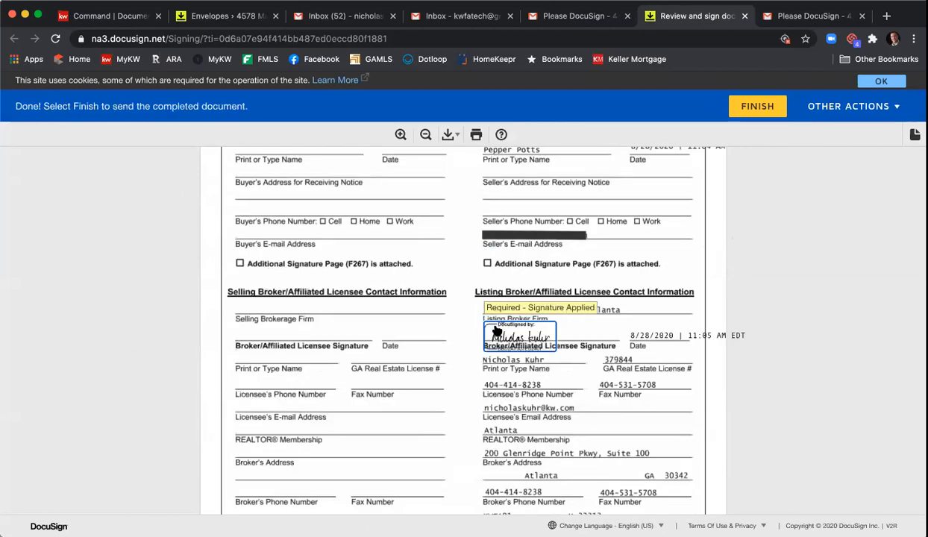
Step: Finish the envelope, decline viewing a copy, and switch to the other Gmail inbox
click(762, 112)
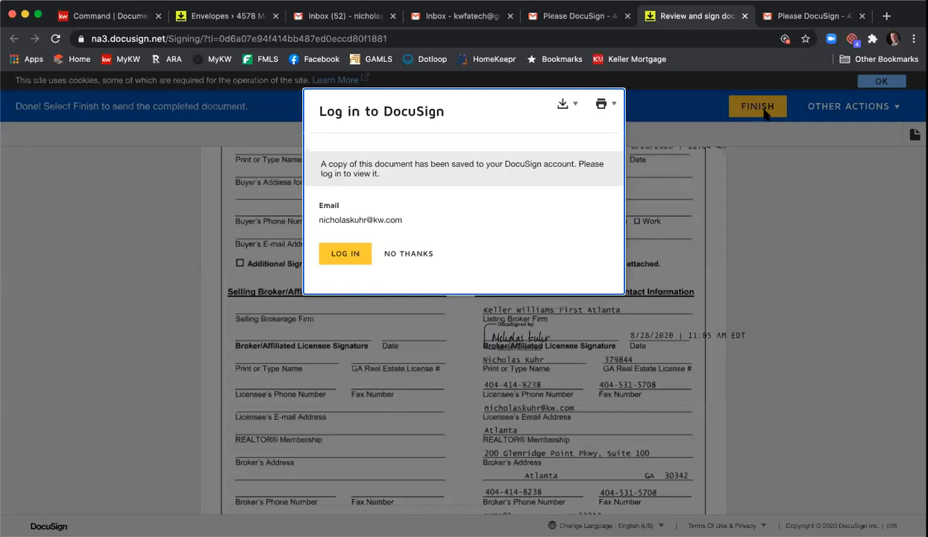
click(408, 254)
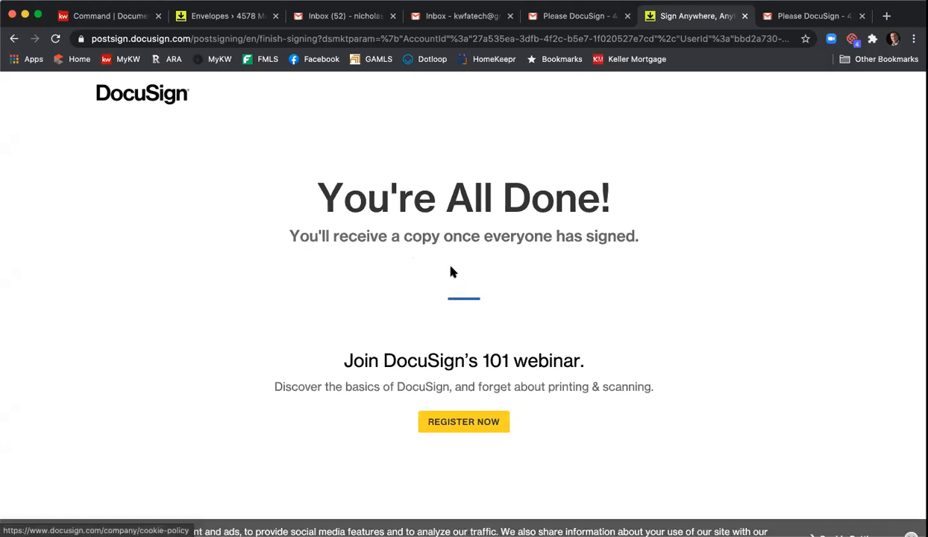
click(744, 16)
click(458, 16)
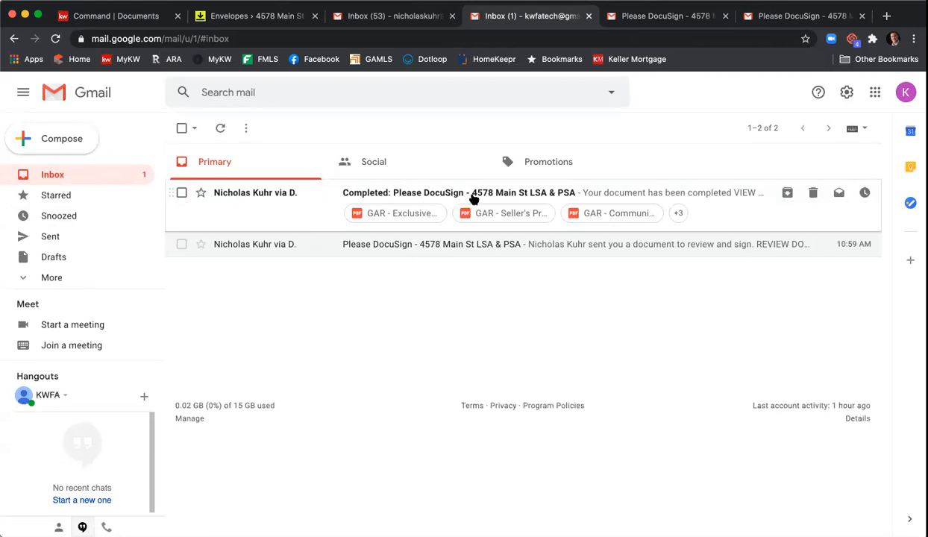
click(472, 196)
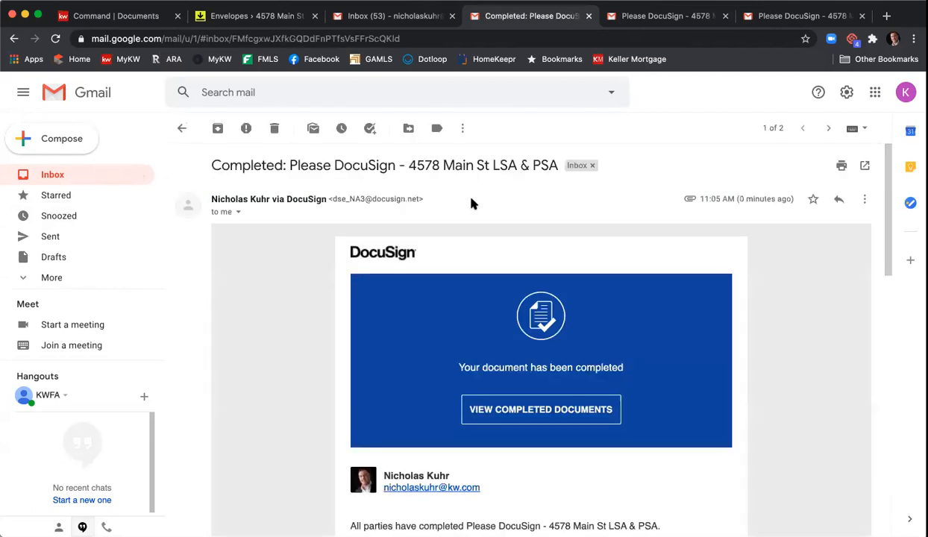
scroll(471, 206, down, 6)
scroll(472, 205, down, 3)
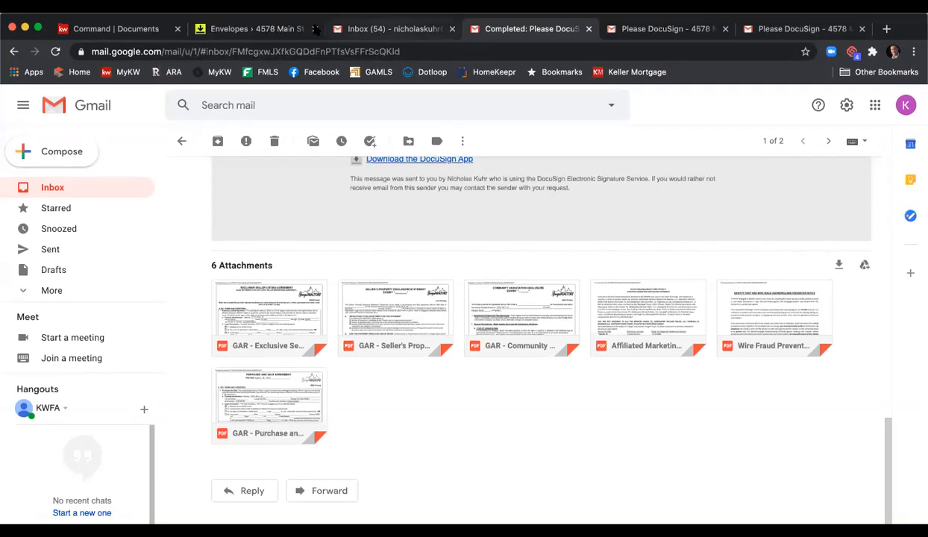
click(277, 17)
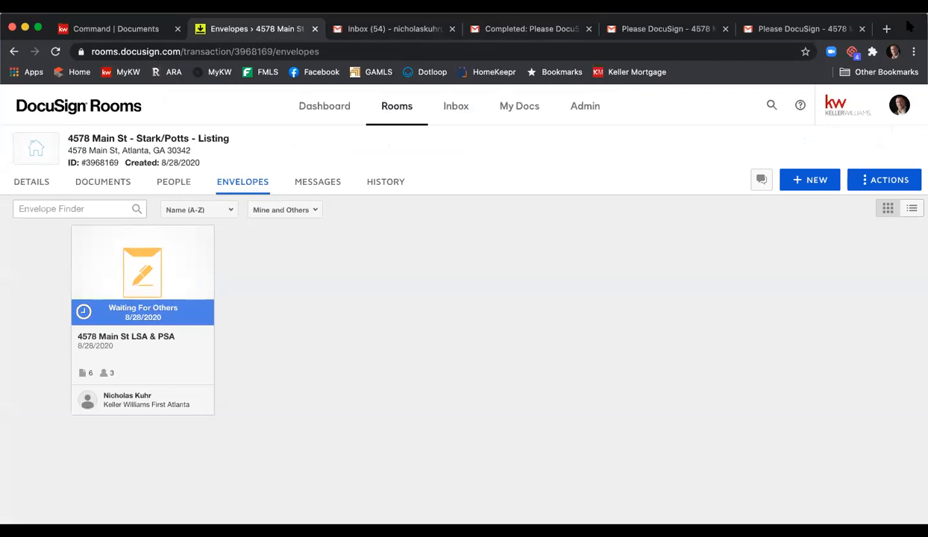
Step: Refresh the envelope to Completed and browse the 8 files in the Room Docs folder
click(56, 38)
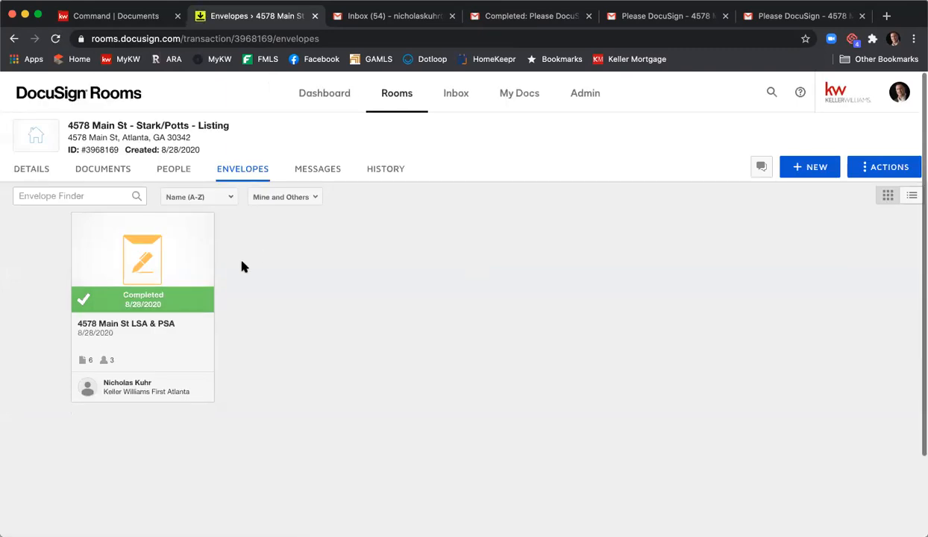
click(106, 174)
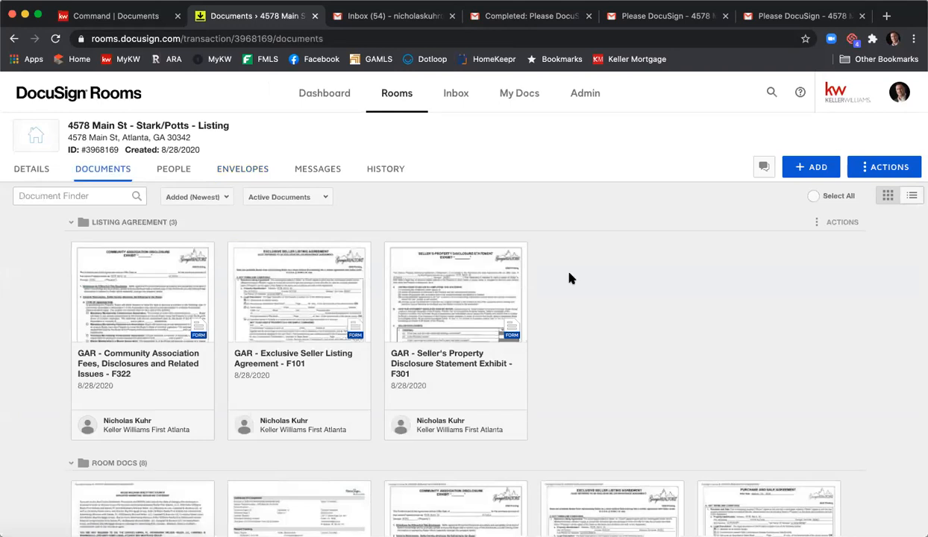
scroll(585, 268, down, 5)
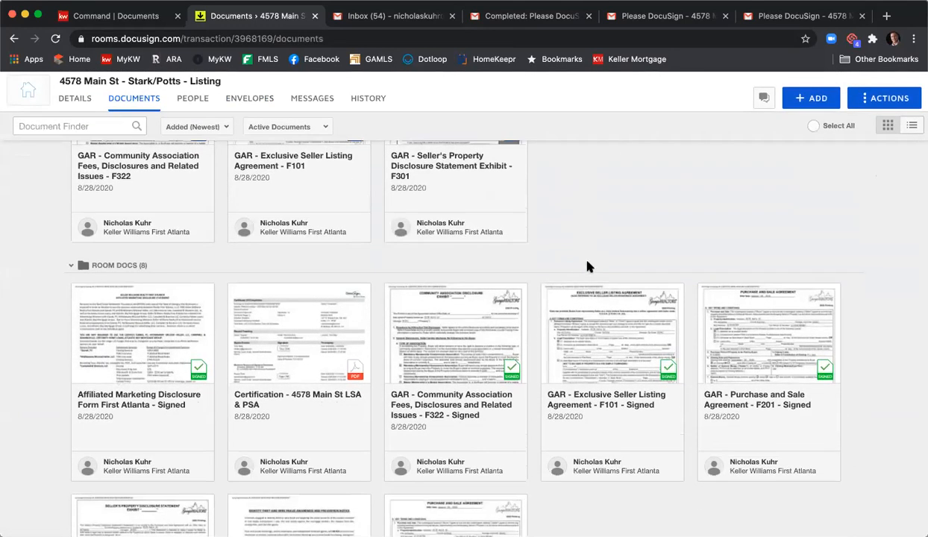
scroll(587, 266, down, 2)
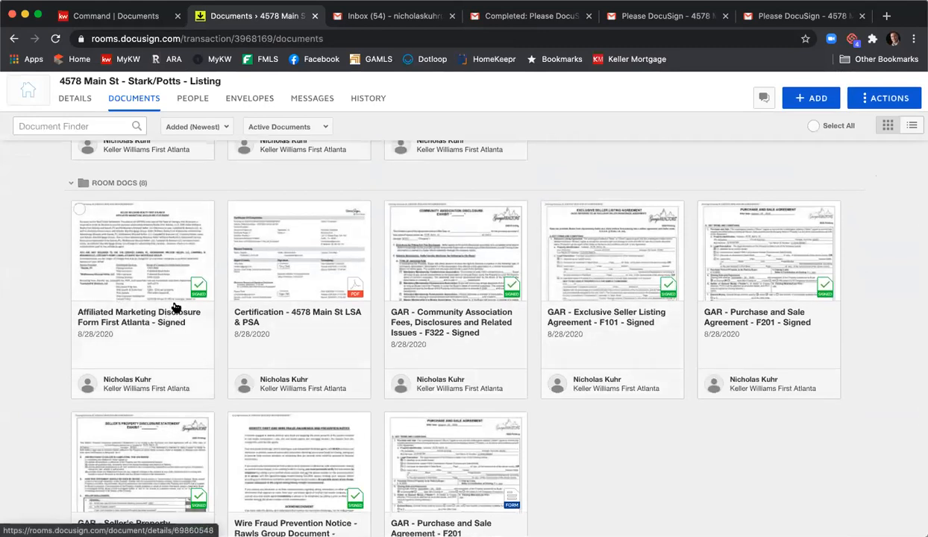
scroll(159, 287, down, 1)
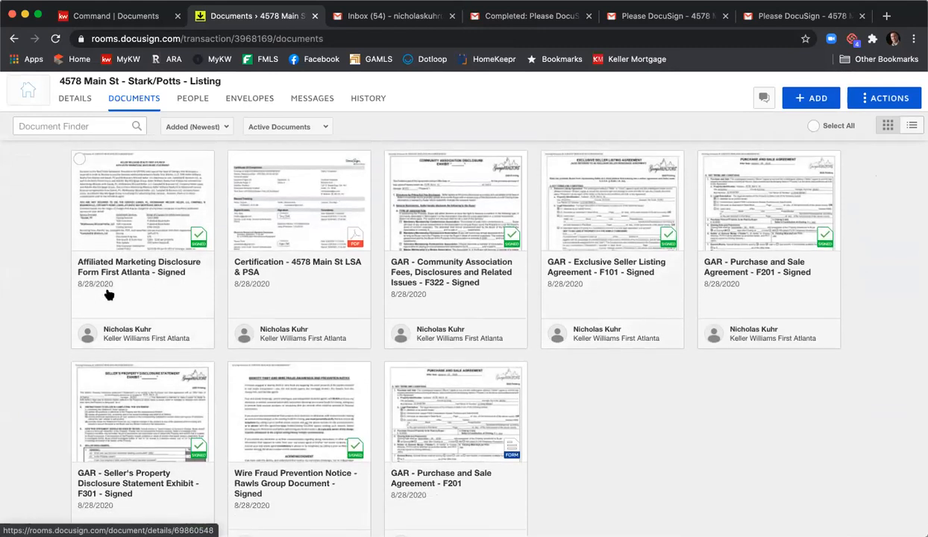
click(80, 158)
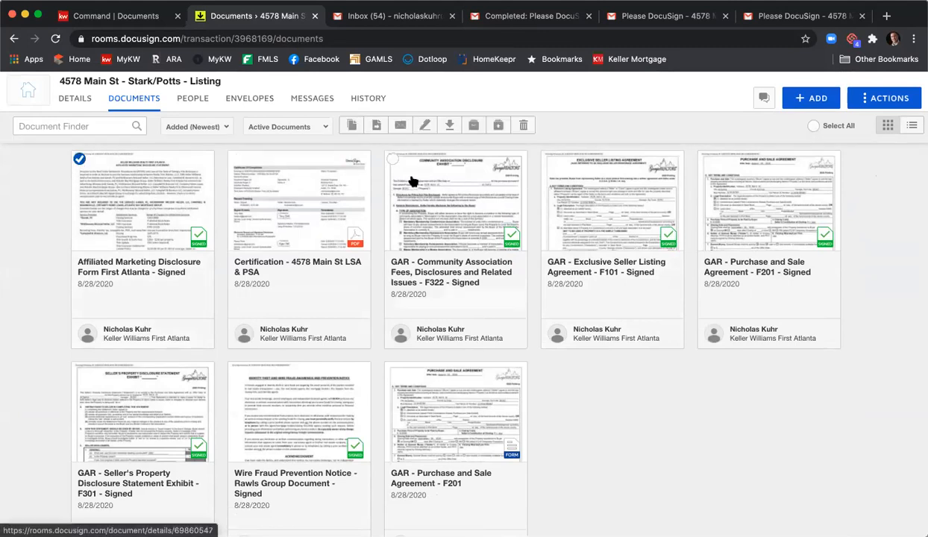
click(393, 159)
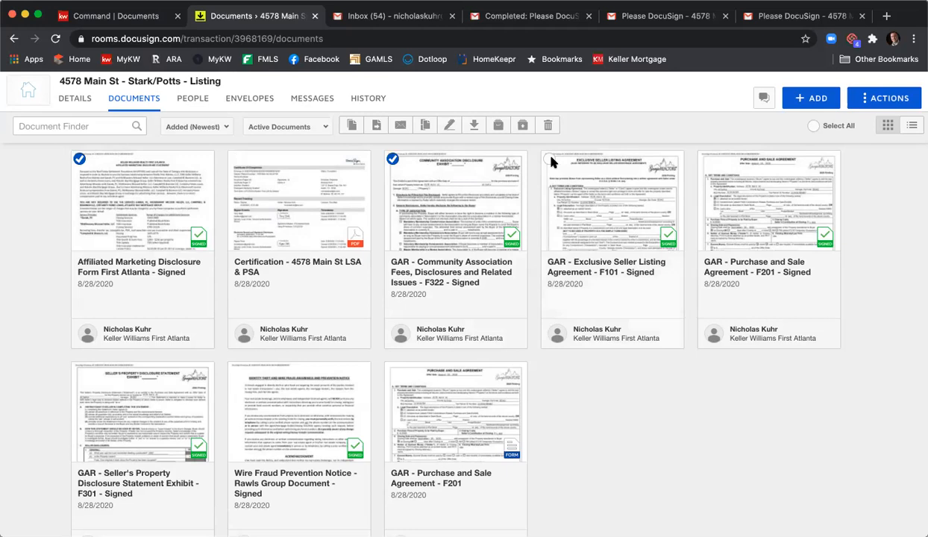
click(236, 371)
click(79, 370)
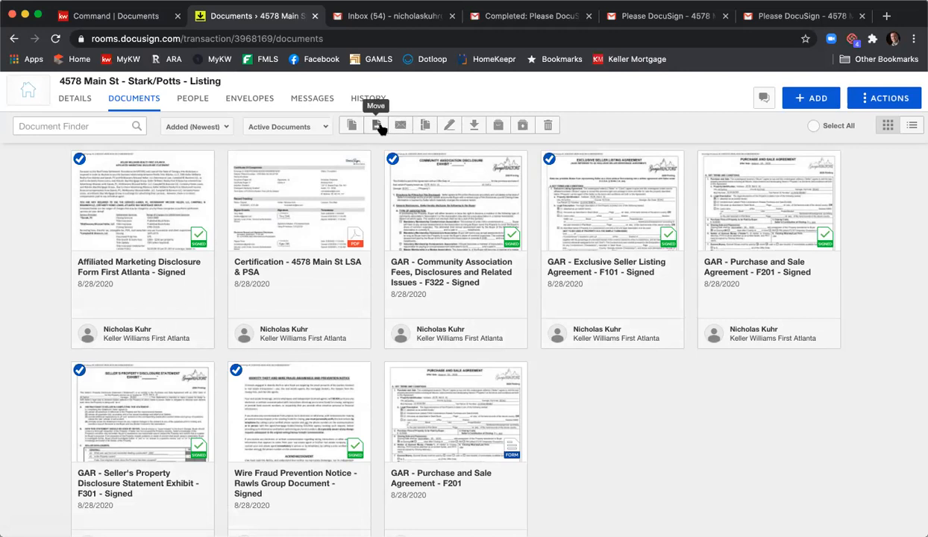
click(379, 127)
click(439, 213)
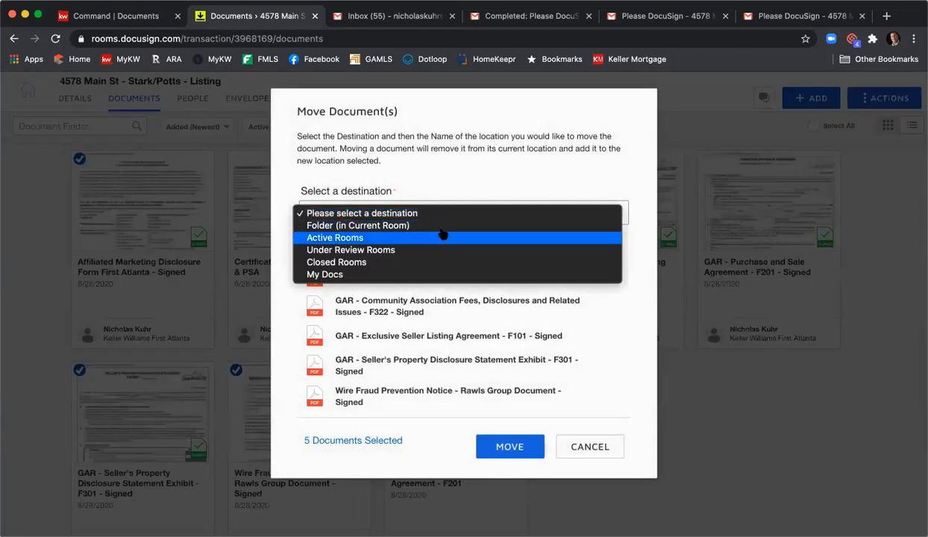
click(441, 225)
click(426, 286)
click(508, 448)
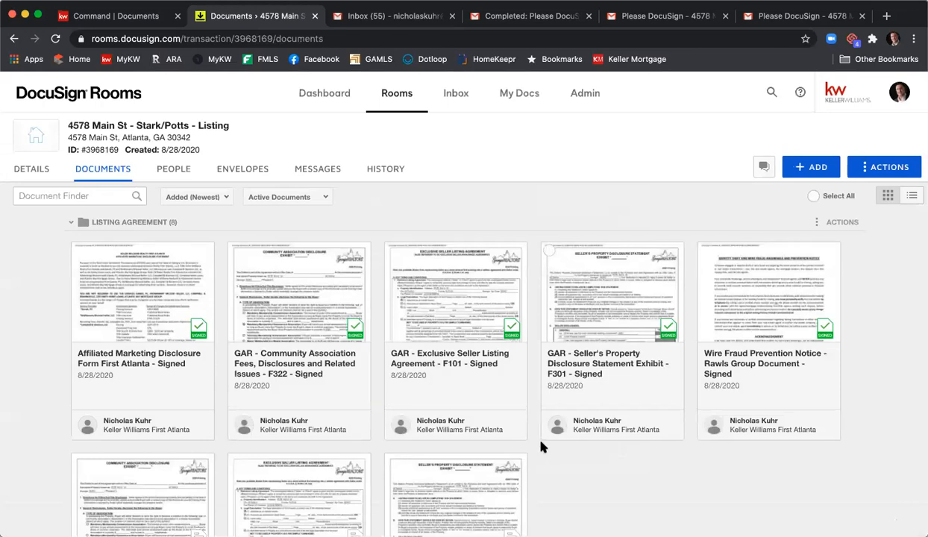
scroll(563, 403, down, 3)
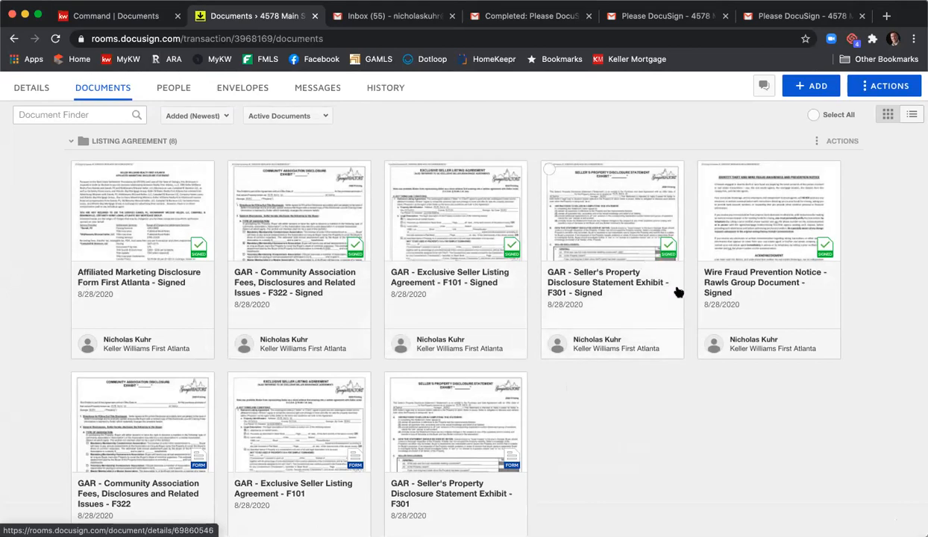
scroll(678, 292, down, 5)
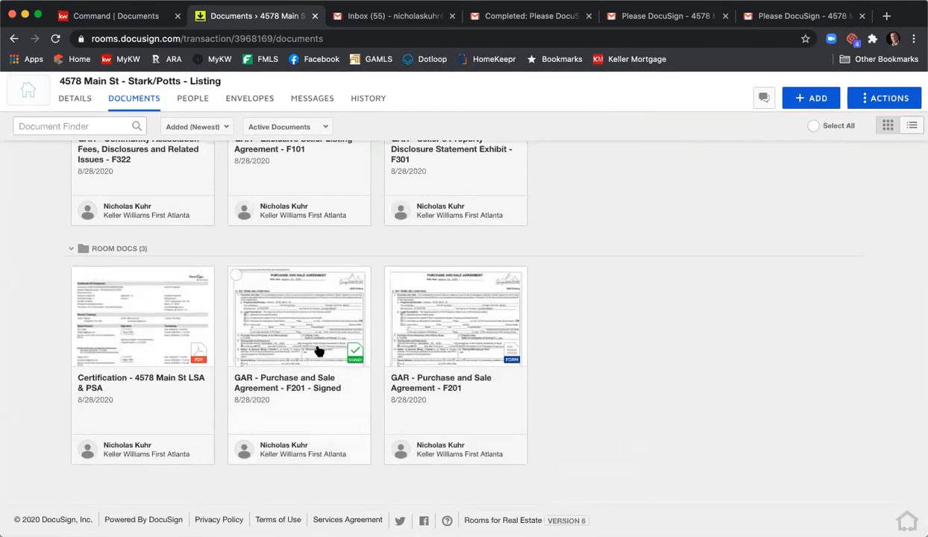
scroll(684, 381, up, 4)
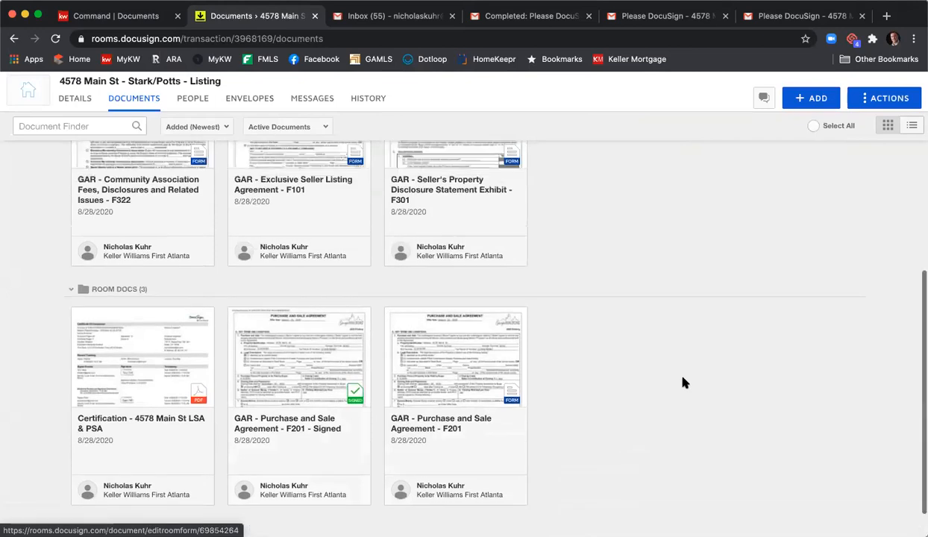
scroll(687, 383, up, 2)
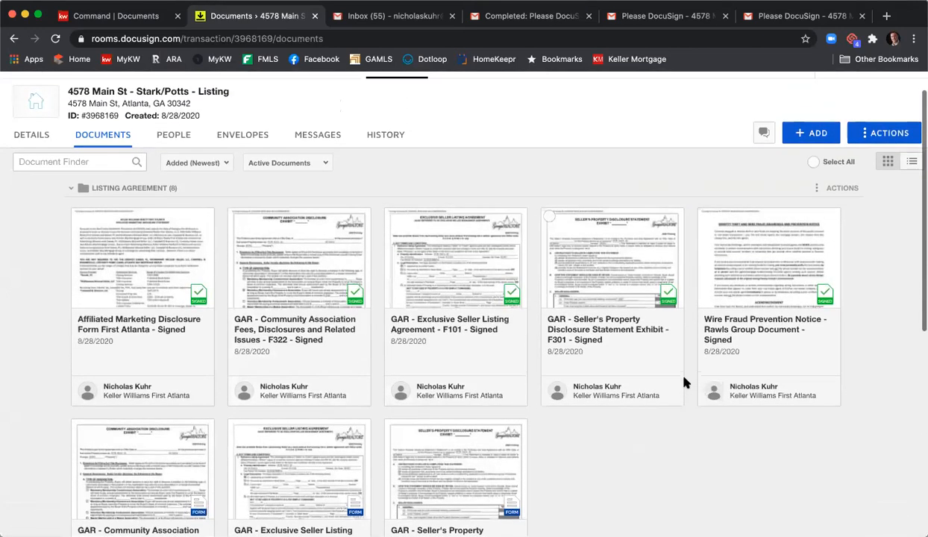
Step: Select the five signed listing documents, from Affiliated Marketing to Wire Fraud Notice, and combine them
click(79, 216)
click(235, 216)
click(393, 217)
click(549, 217)
click(706, 217)
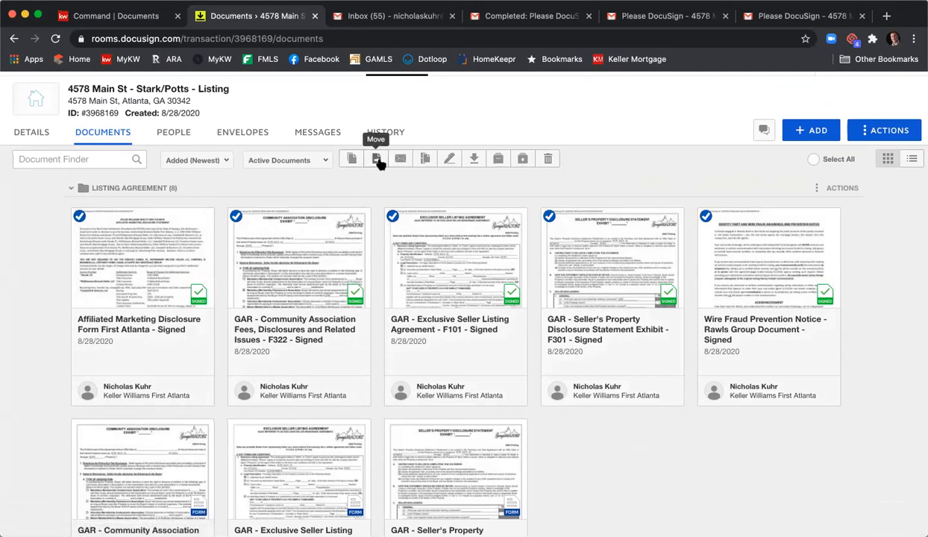
click(424, 161)
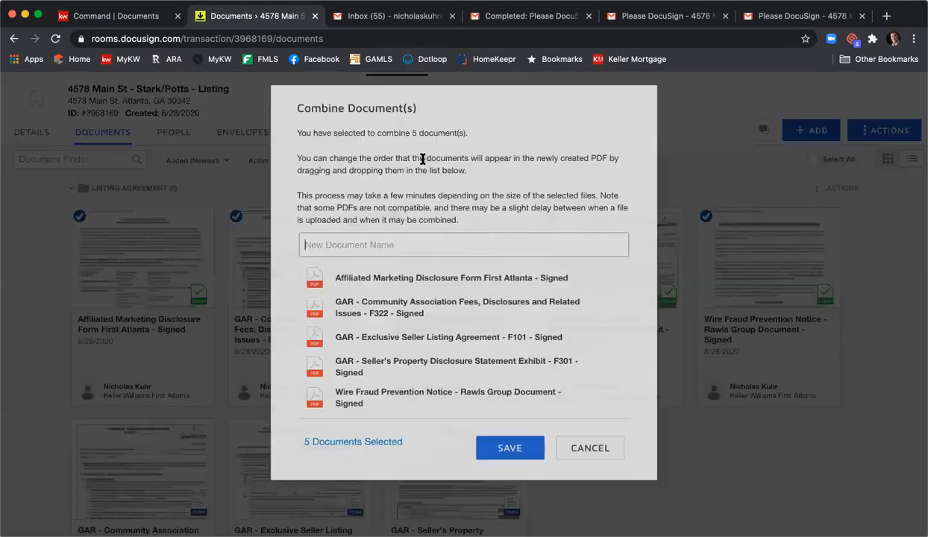
click(429, 253)
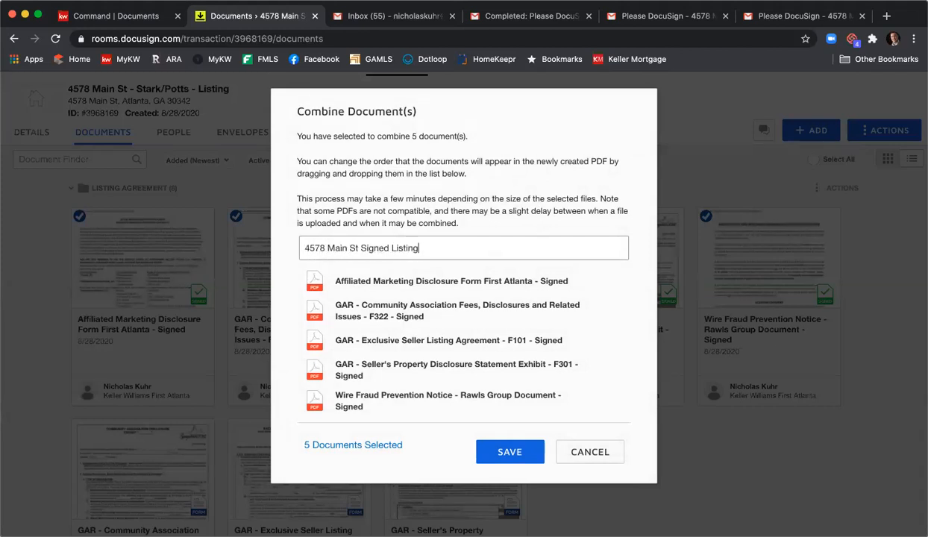
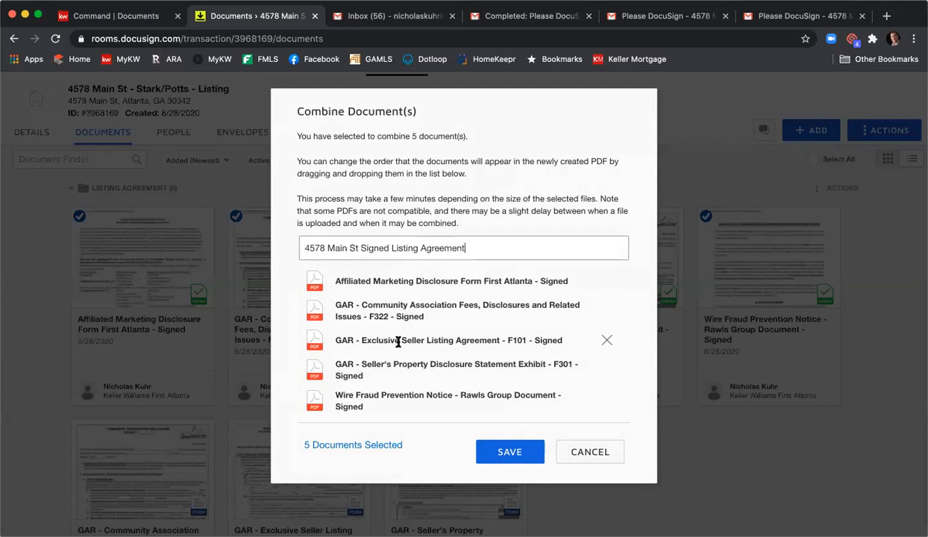
drag(398, 341, 398, 277)
drag(378, 362, 386, 302)
drag(383, 345, 381, 330)
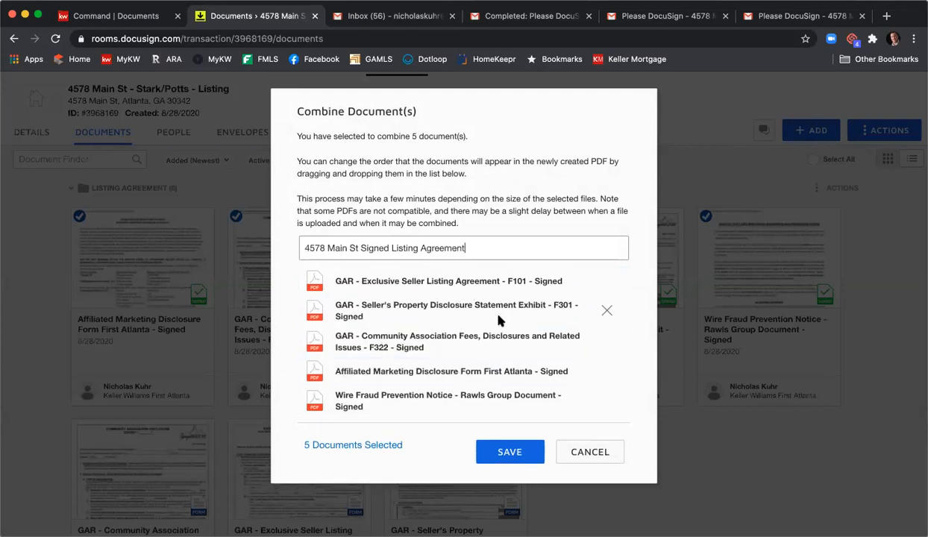
click(510, 454)
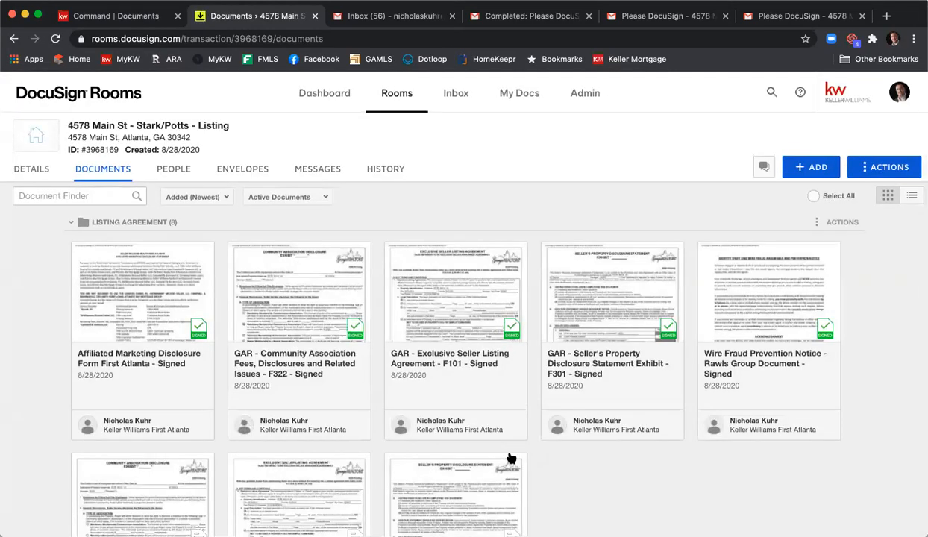
scroll(497, 352, down, 6)
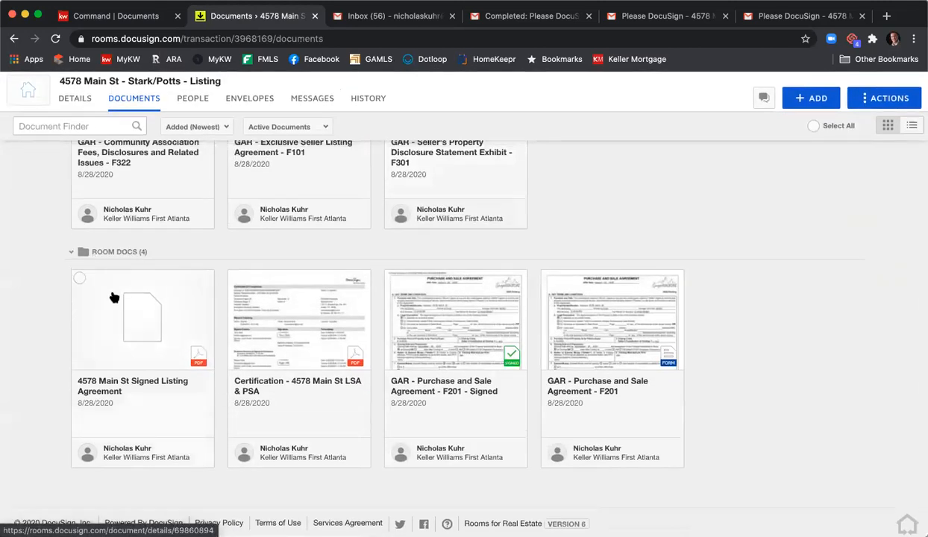
drag(118, 357, 570, 134)
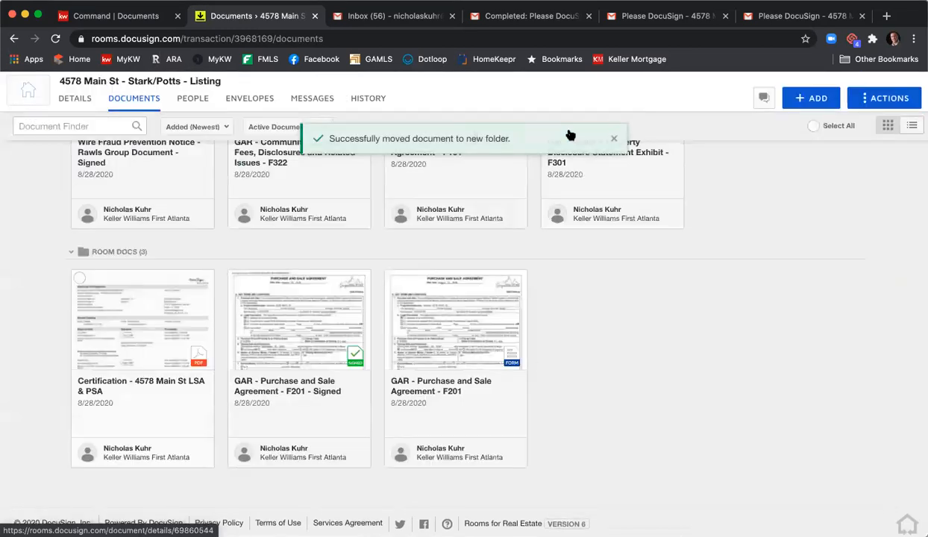
scroll(555, 408, up, 2)
scroll(567, 414, up, 4)
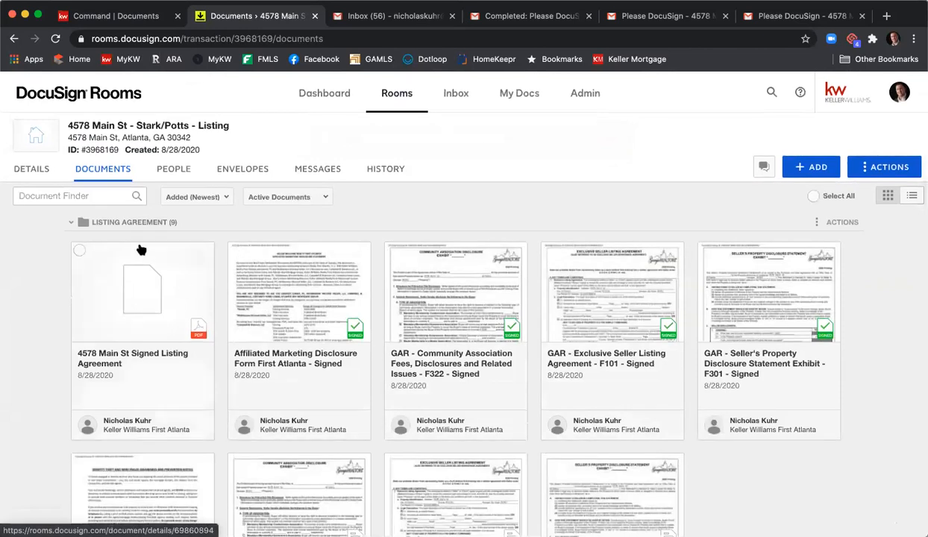
click(79, 252)
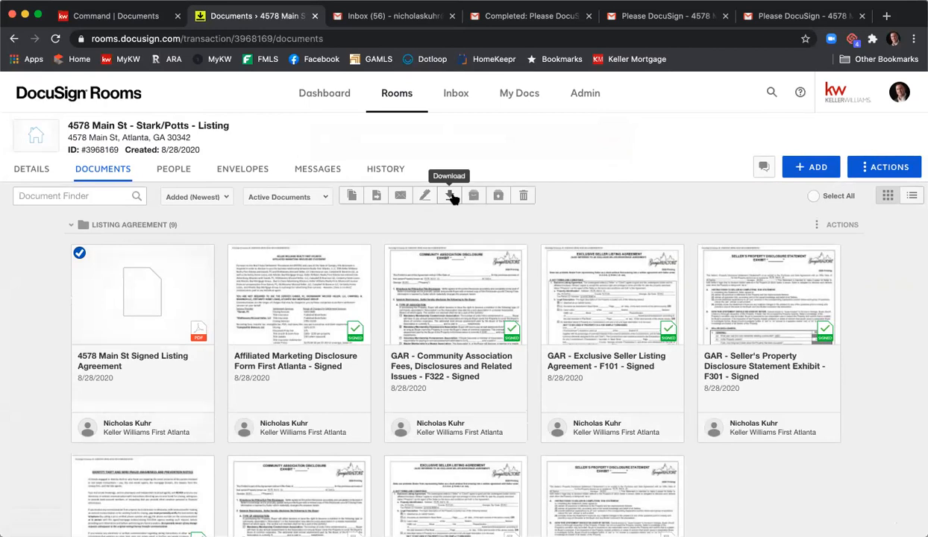
click(81, 253)
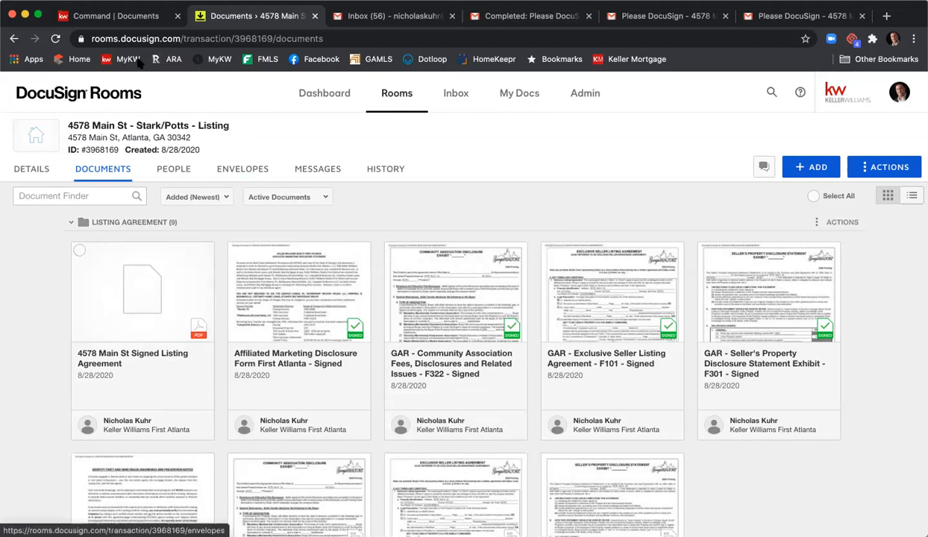
Step: Attach the signed F101 from DocuSign's Listing Agreement folder to the F101 - Listing Agreement item
click(118, 21)
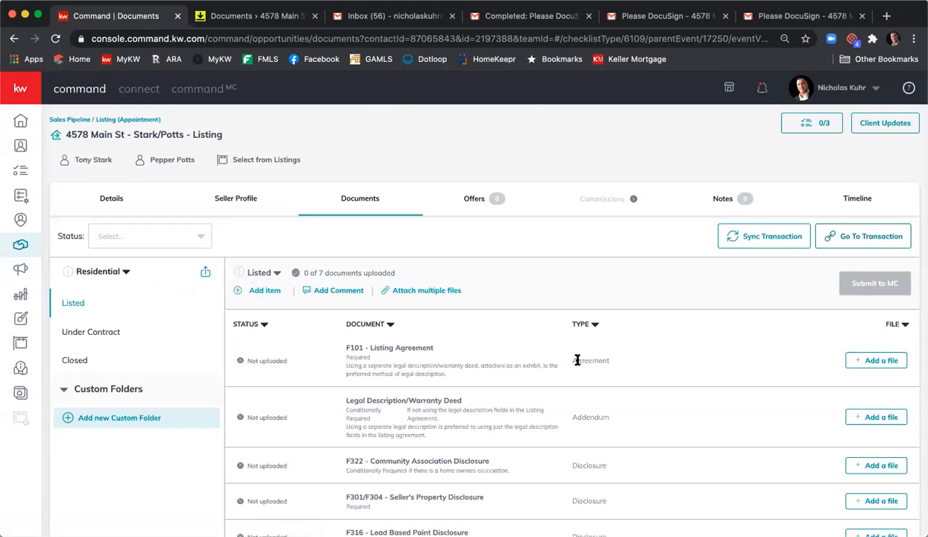
scroll(597, 330, down, 2)
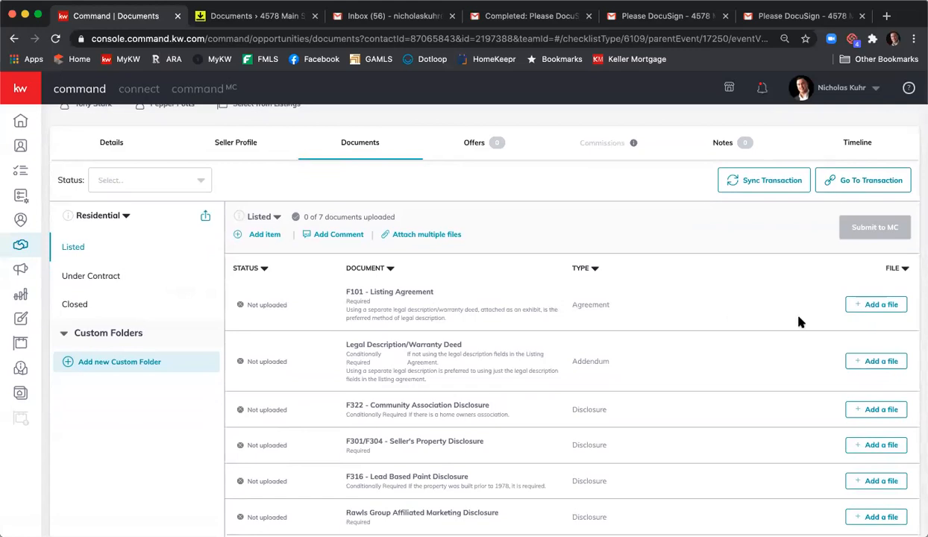
click(869, 306)
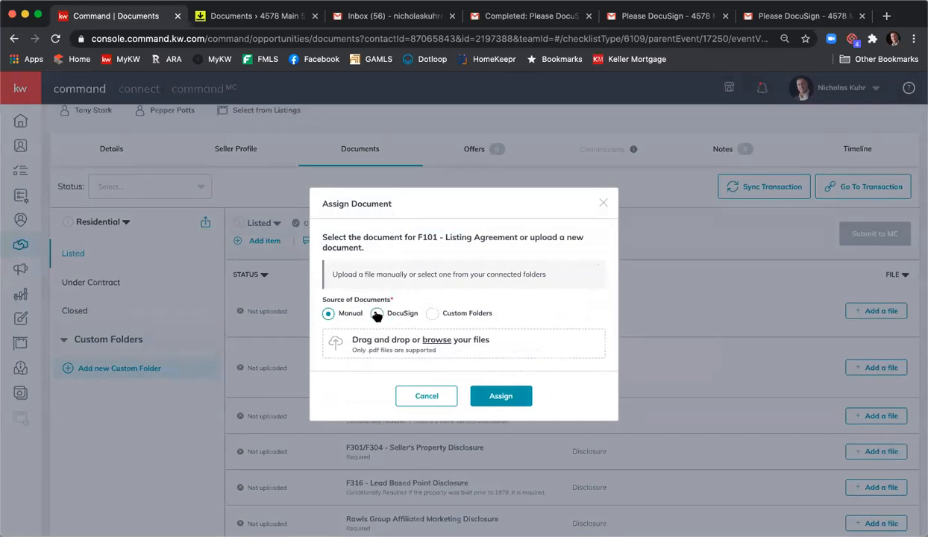
click(376, 313)
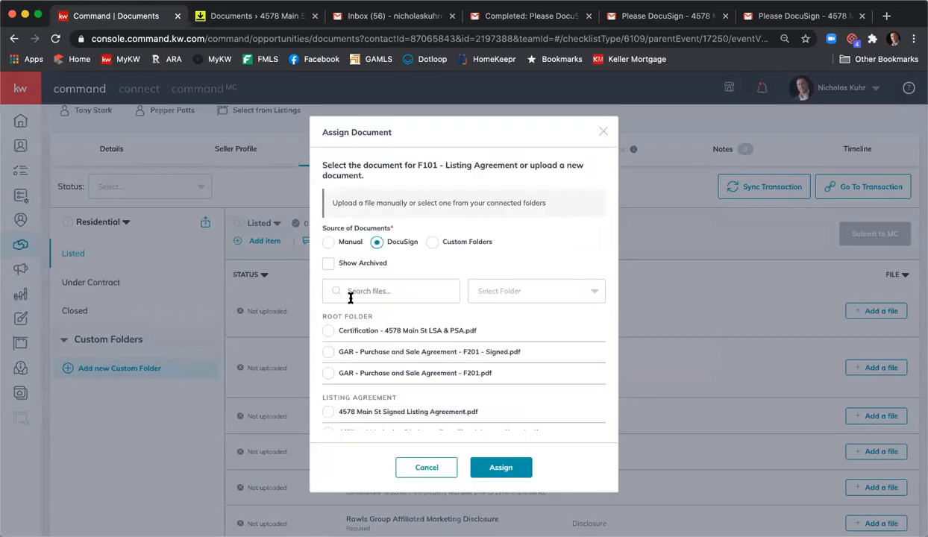
click(513, 293)
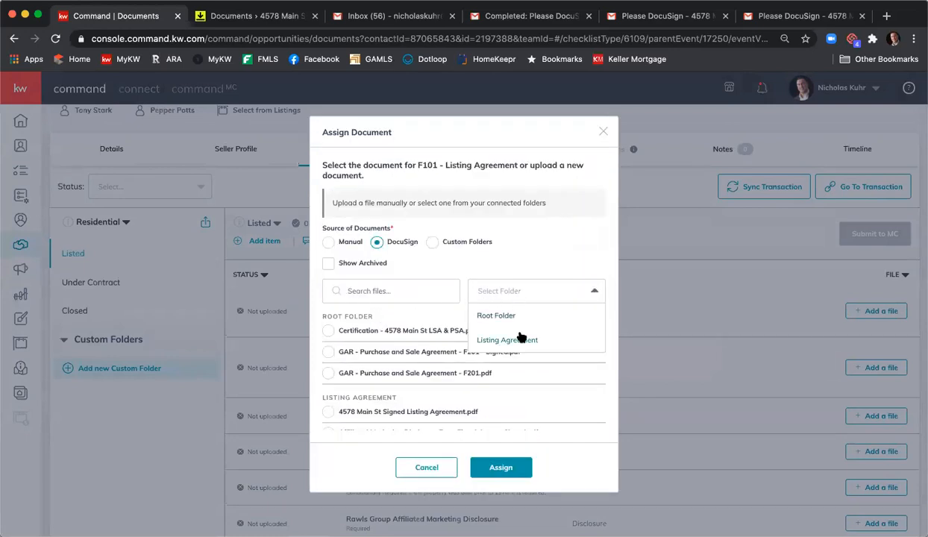
click(521, 340)
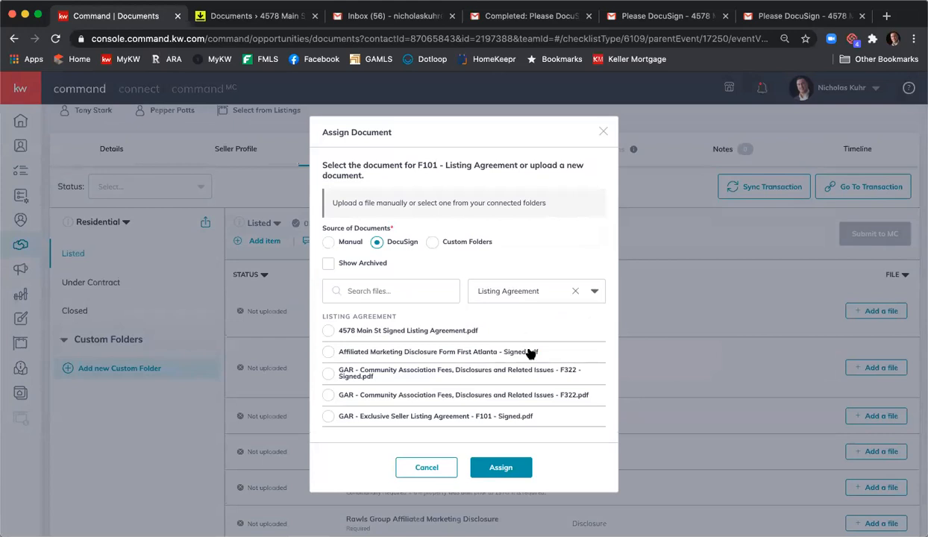
scroll(526, 350, down, 2)
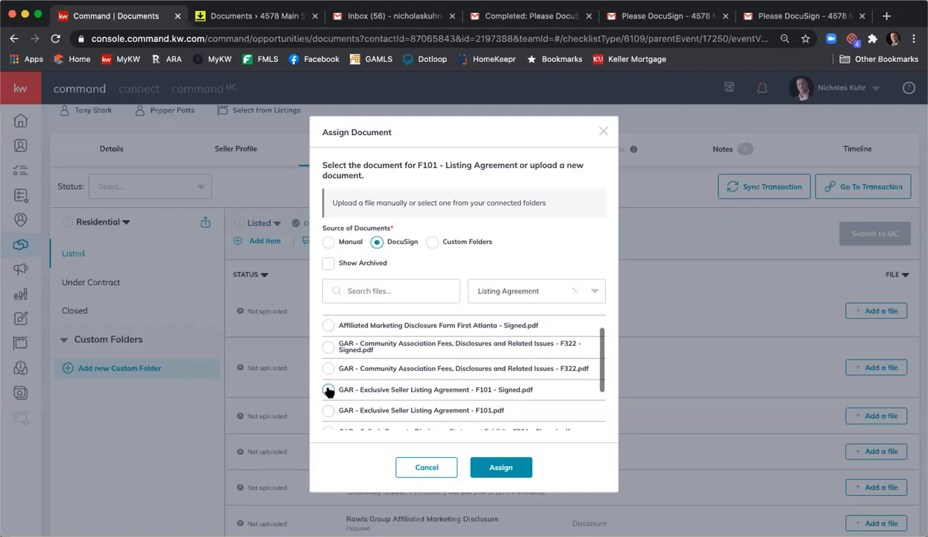
click(329, 390)
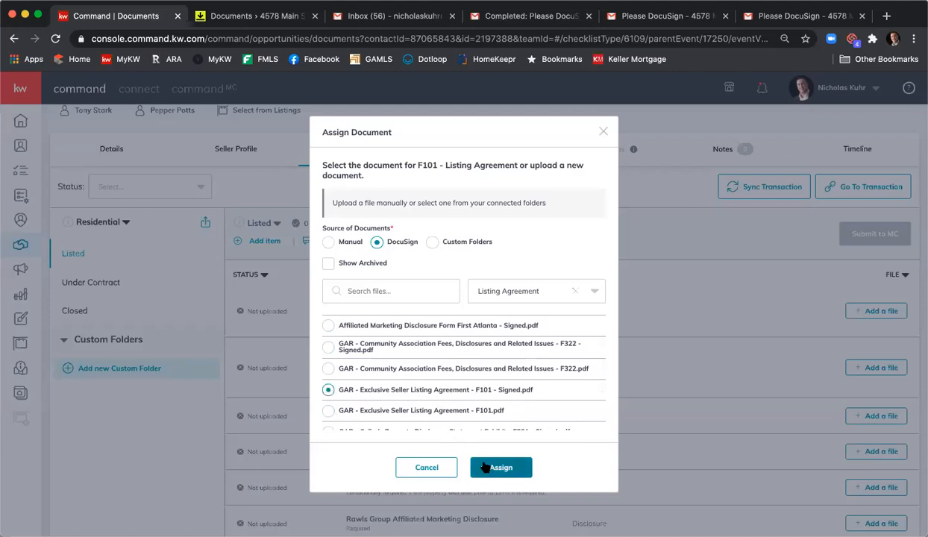
click(498, 467)
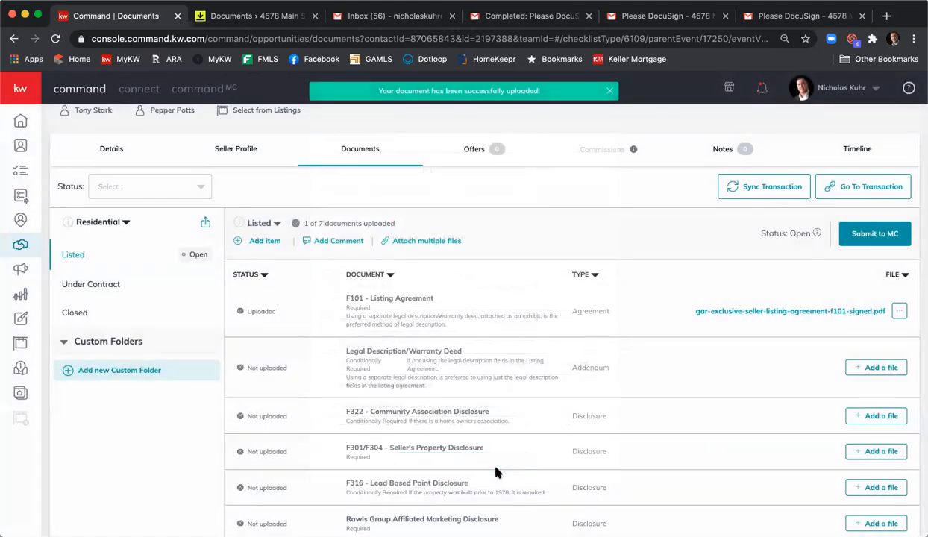
scroll(495, 468, down, 1)
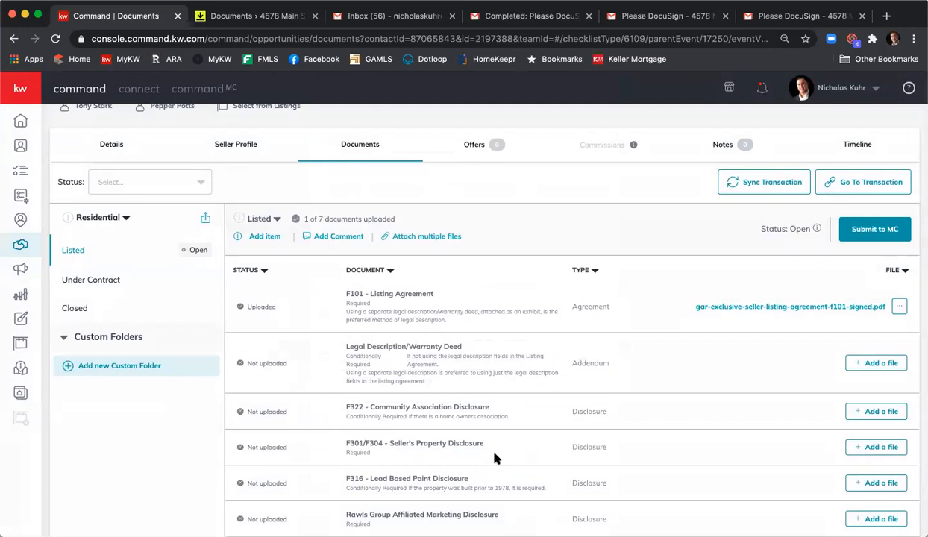
Step: Begin attaching files from DocuSign and pick the signed Community Association Fees PDF for F322
click(425, 237)
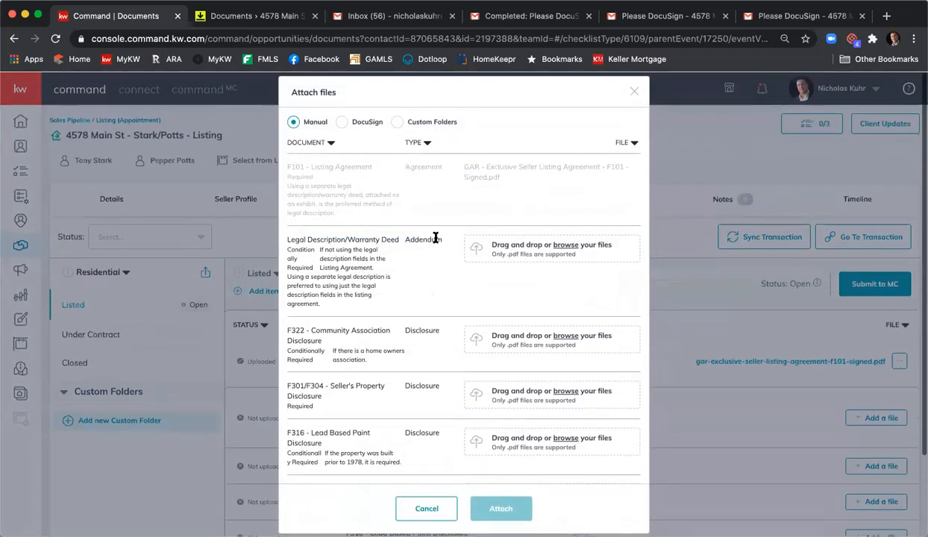
click(342, 122)
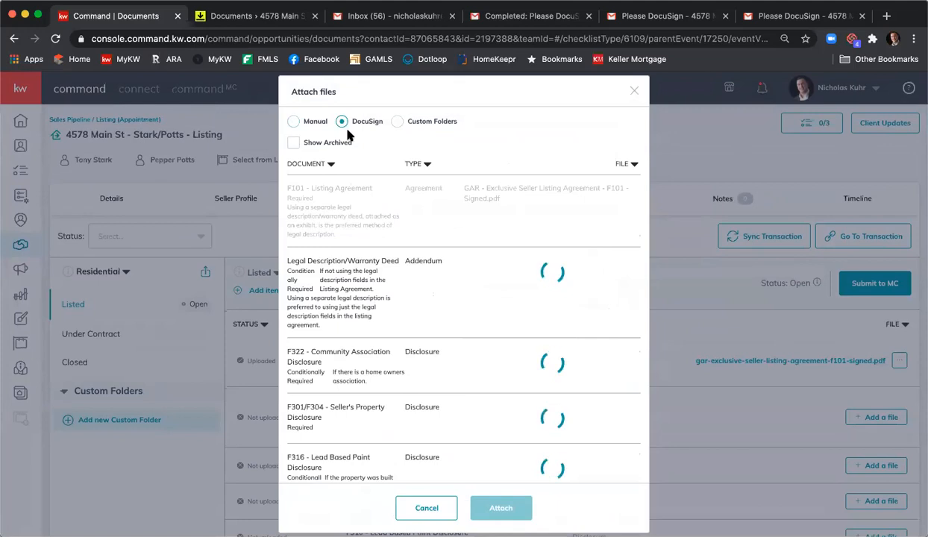
scroll(371, 200, down, 2)
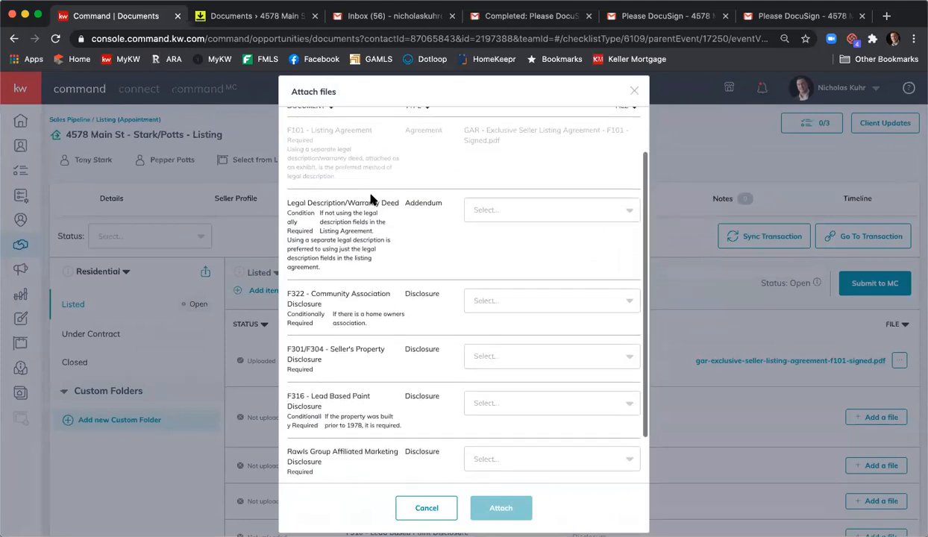
click(498, 298)
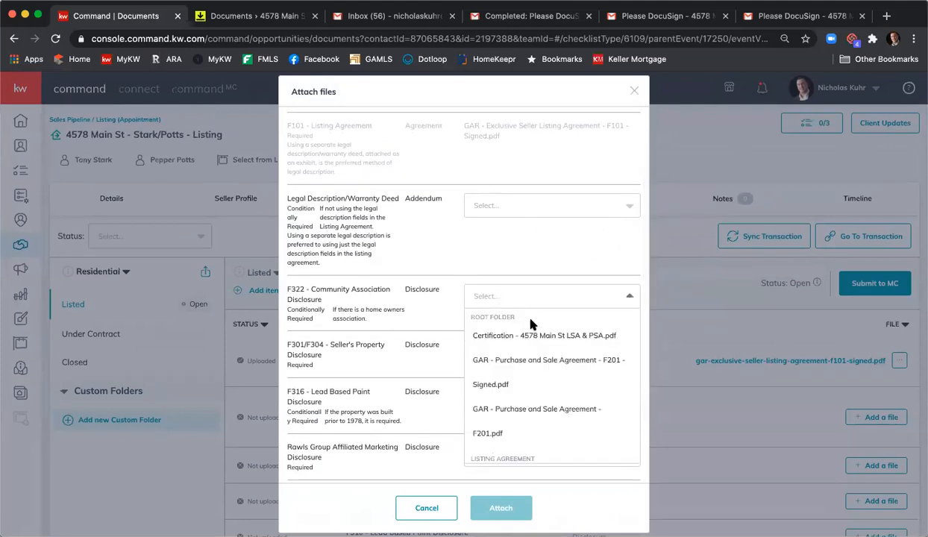
scroll(559, 351, down, 1)
scroll(558, 351, down, 3)
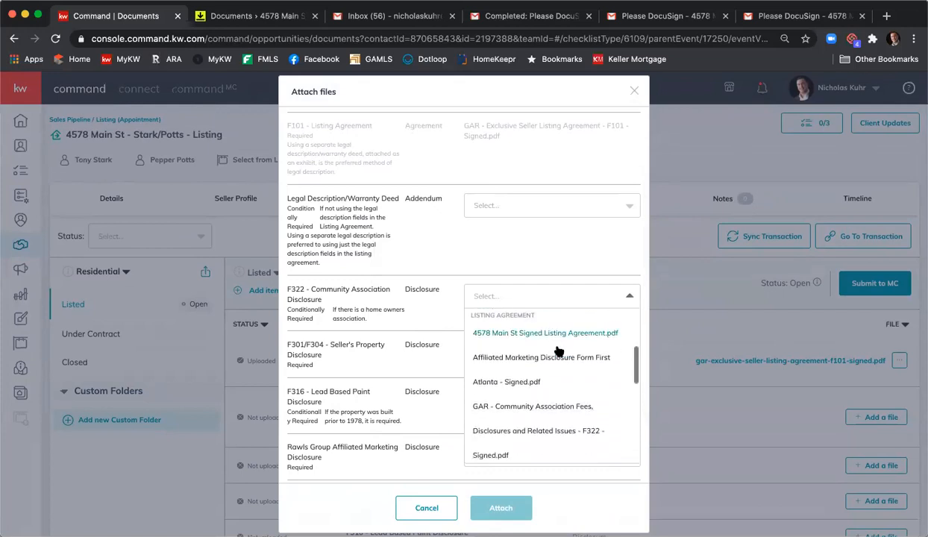
scroll(562, 363, down, 3)
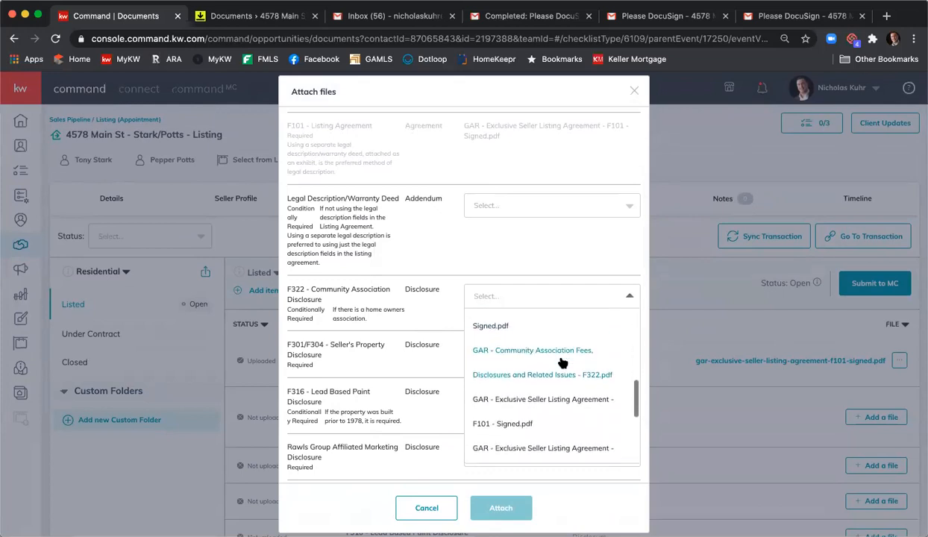
scroll(532, 364, up, 2)
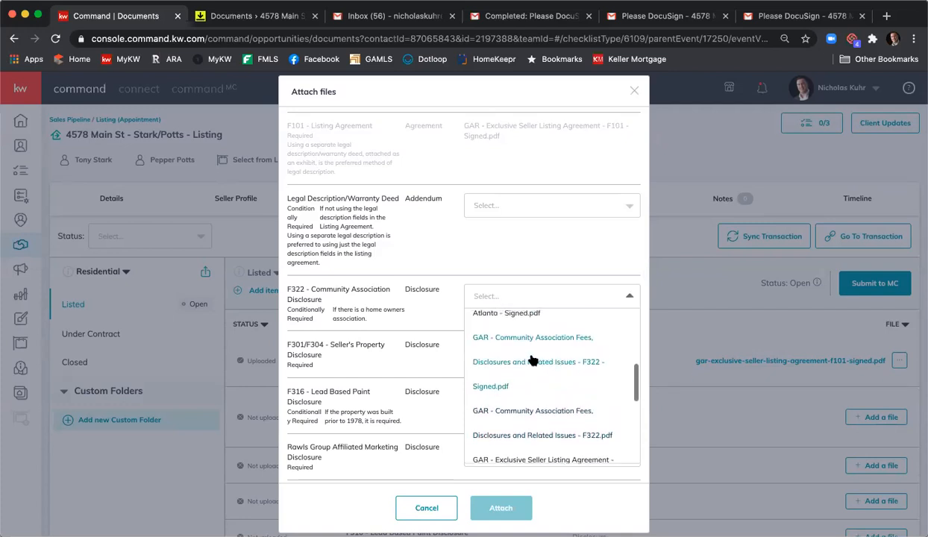
click(489, 360)
Step: Select the Seller's Property Disclosure Statement and Affiliated Marketing Disclosure Form signed files
click(488, 356)
scroll(527, 370, down, 6)
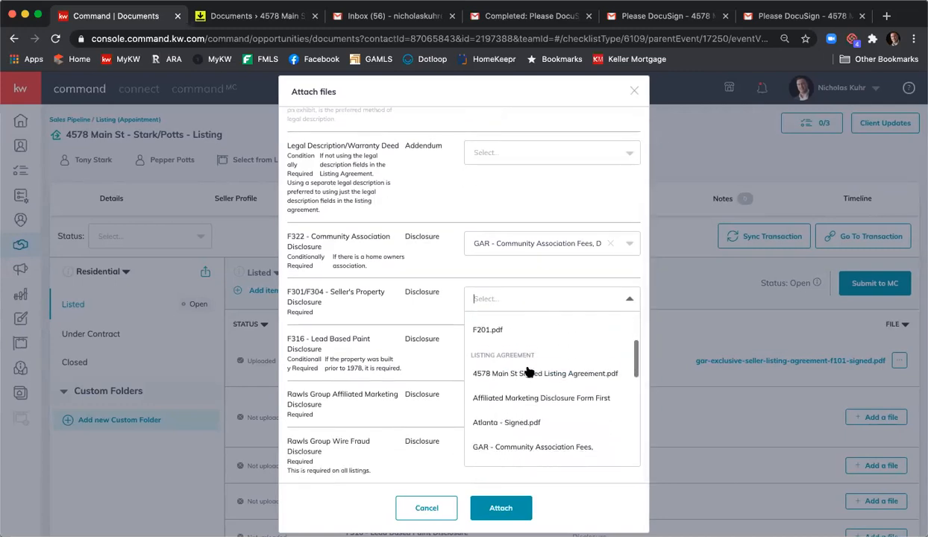
scroll(536, 377, down, 4)
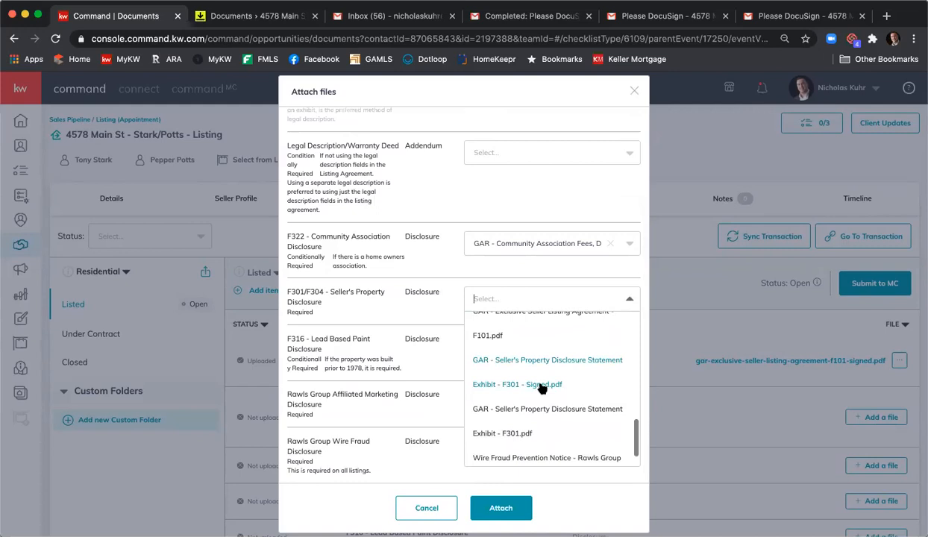
click(542, 386)
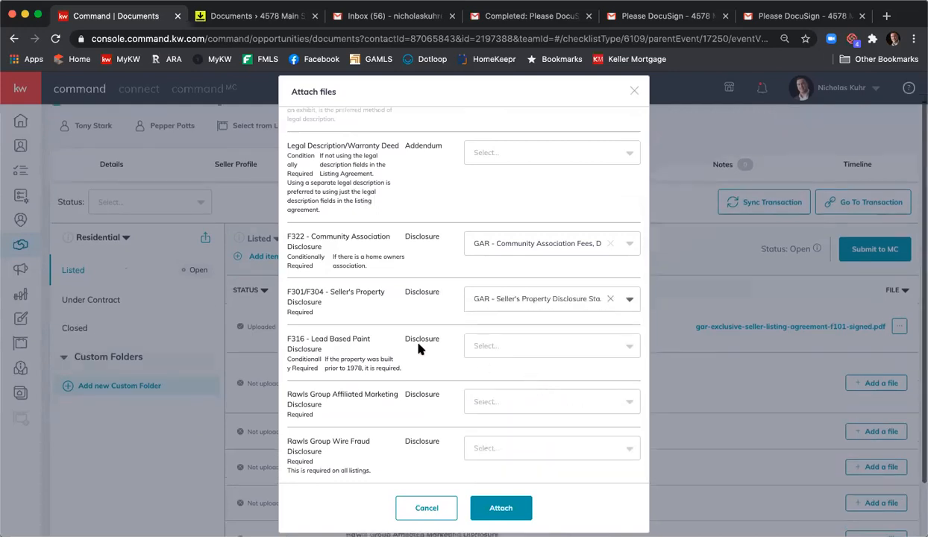
click(514, 401)
scroll(550, 440, down, 1)
scroll(552, 418, down, 4)
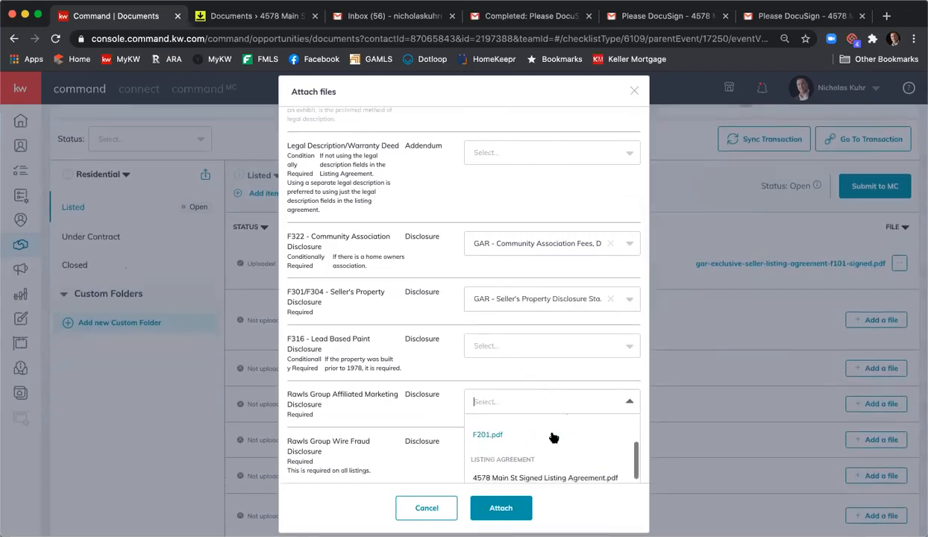
scroll(453, 404, down, 2)
scroll(503, 408, down, 4)
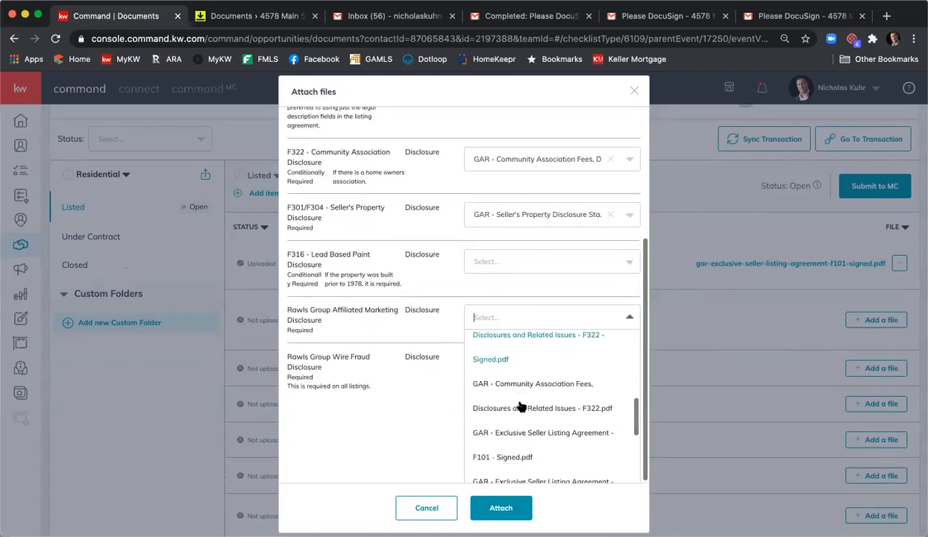
scroll(539, 411, up, 2)
scroll(539, 411, up, 4)
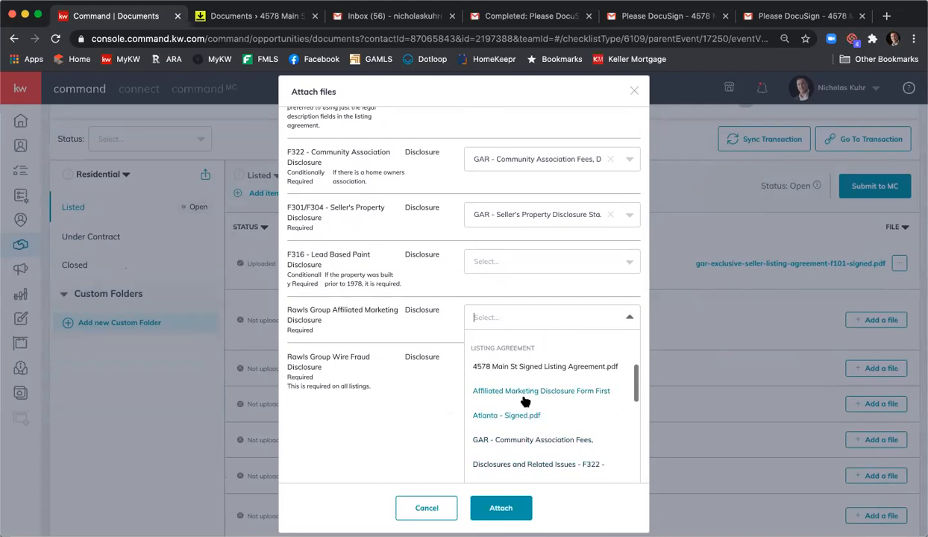
click(524, 395)
Step: Pick the Wire Fraud Prevention Notice file and attach all chosen signed PDFs
click(507, 448)
scroll(494, 421, down, 2)
scroll(522, 410, down, 5)
scroll(545, 413, down, 8)
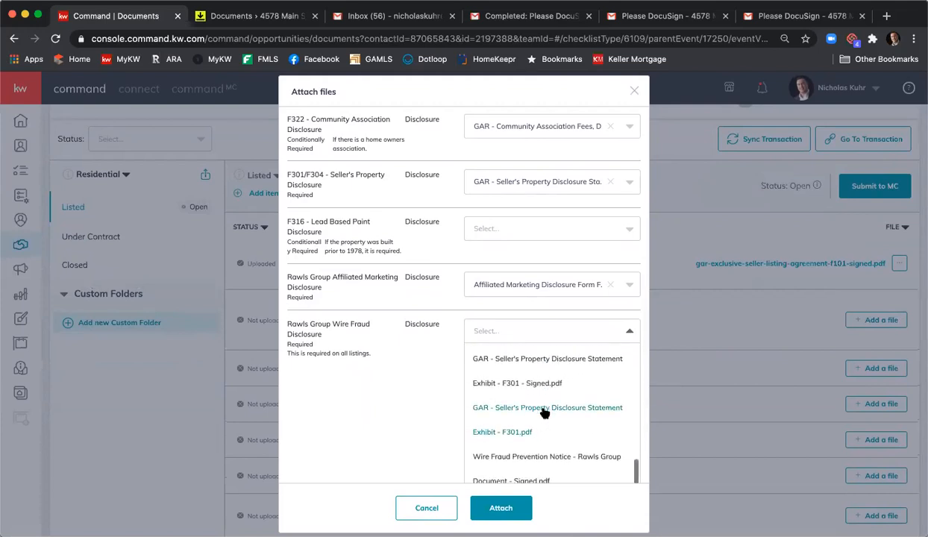
click(539, 461)
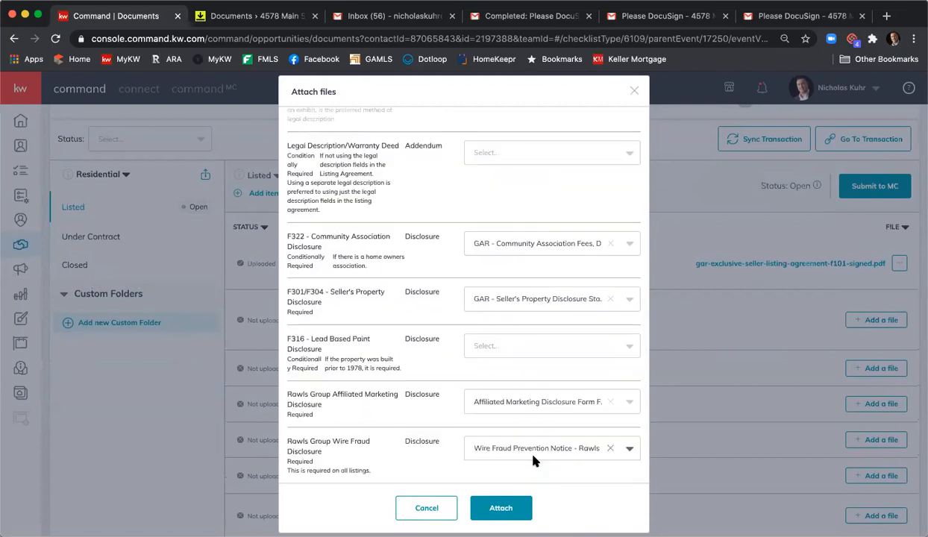
click(501, 508)
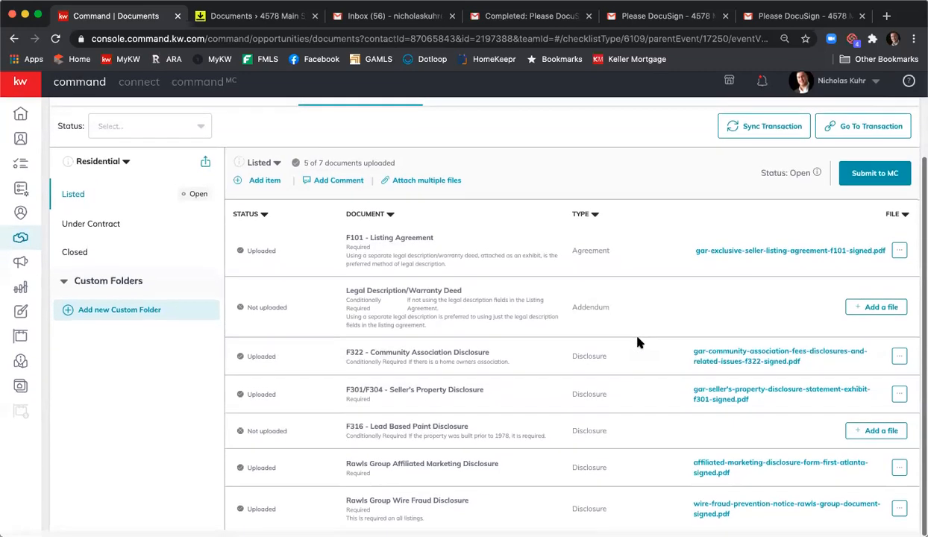
scroll(640, 343, down, 1)
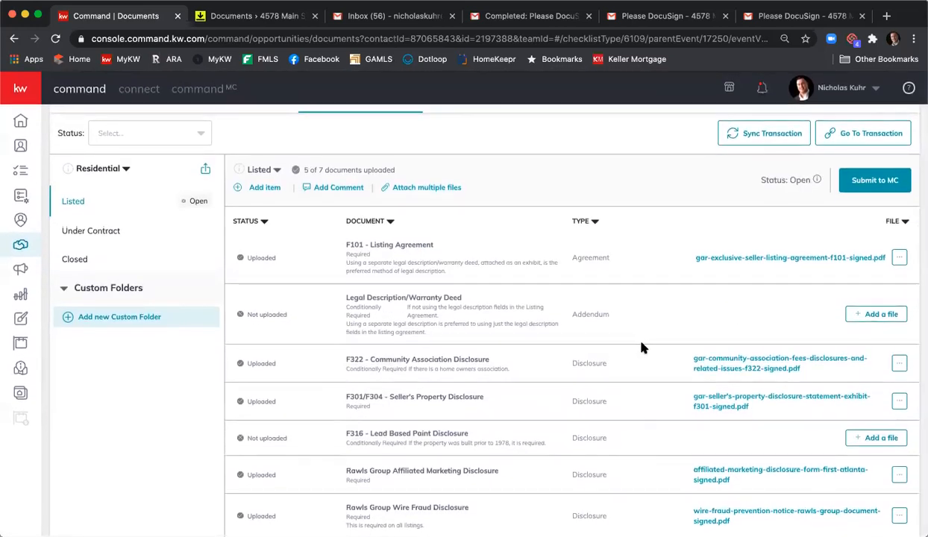
Step: On the Under Contract checklist, assign the signed F201 PDF from DocuSign to F201 - Purchase & Sale
click(133, 232)
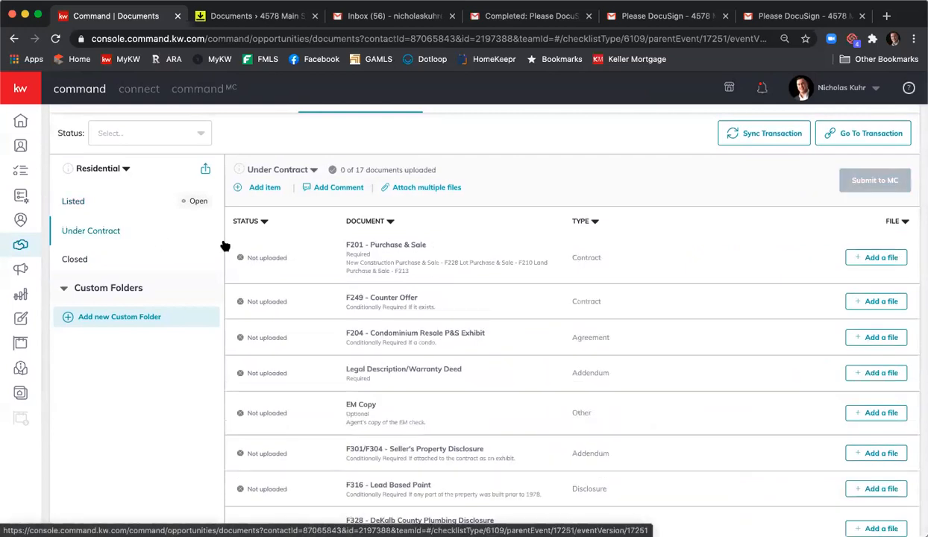
click(858, 258)
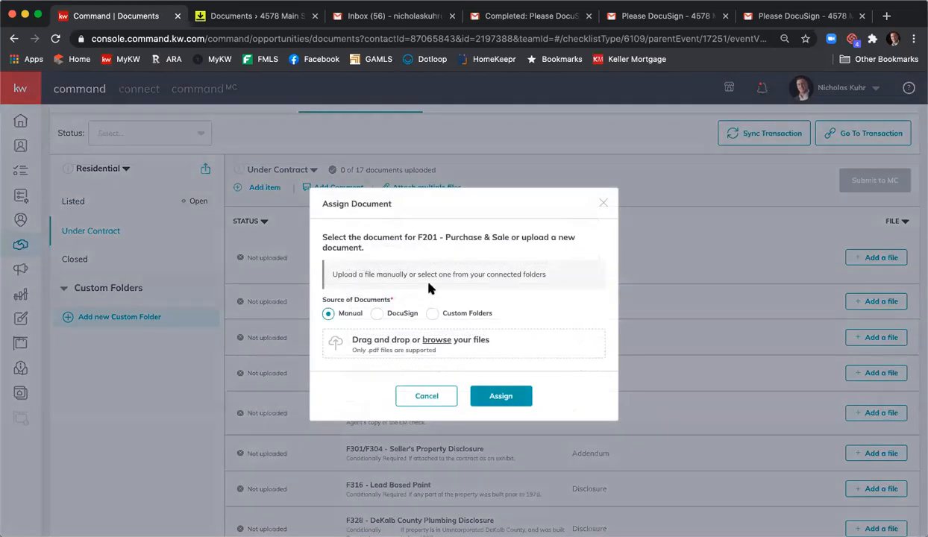
click(377, 313)
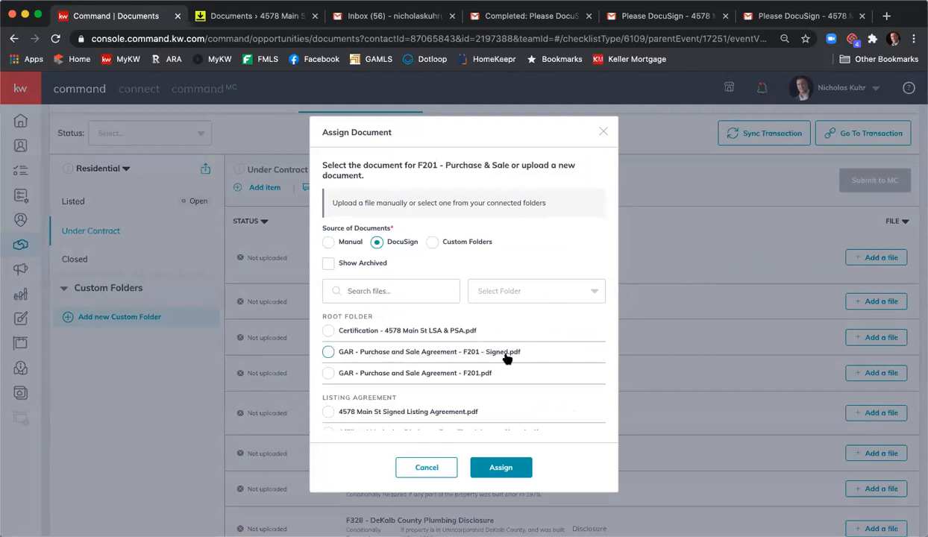
click(327, 351)
click(501, 470)
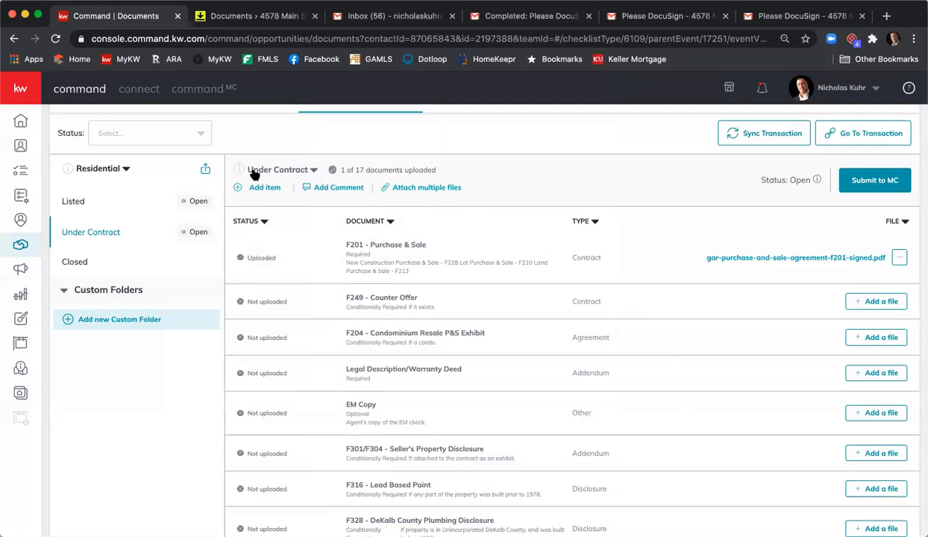
Step: Add a new Under Contract v2 checklist version
click(313, 170)
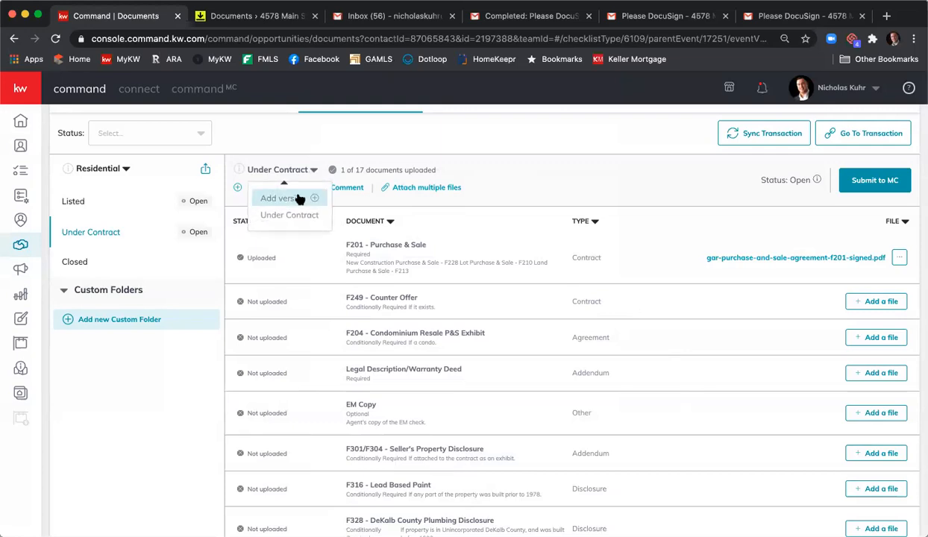
click(297, 198)
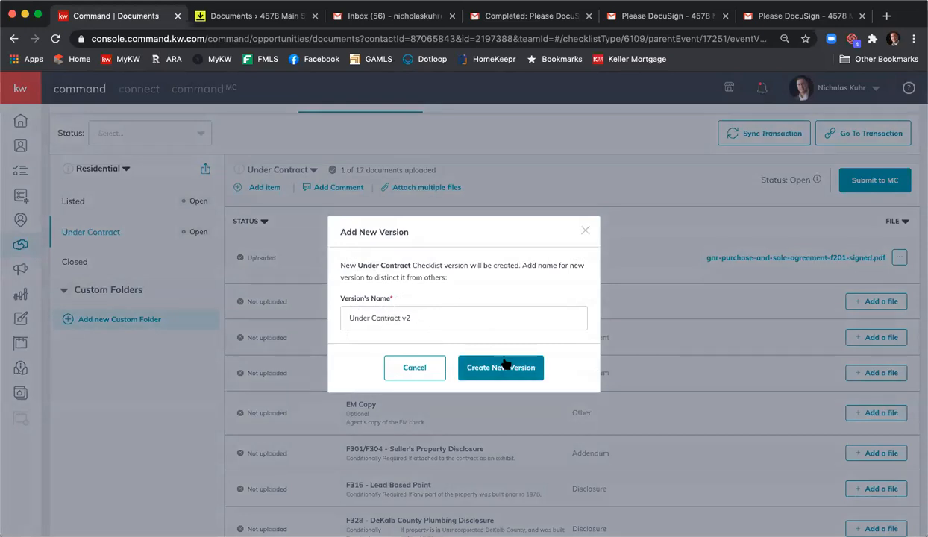
click(501, 370)
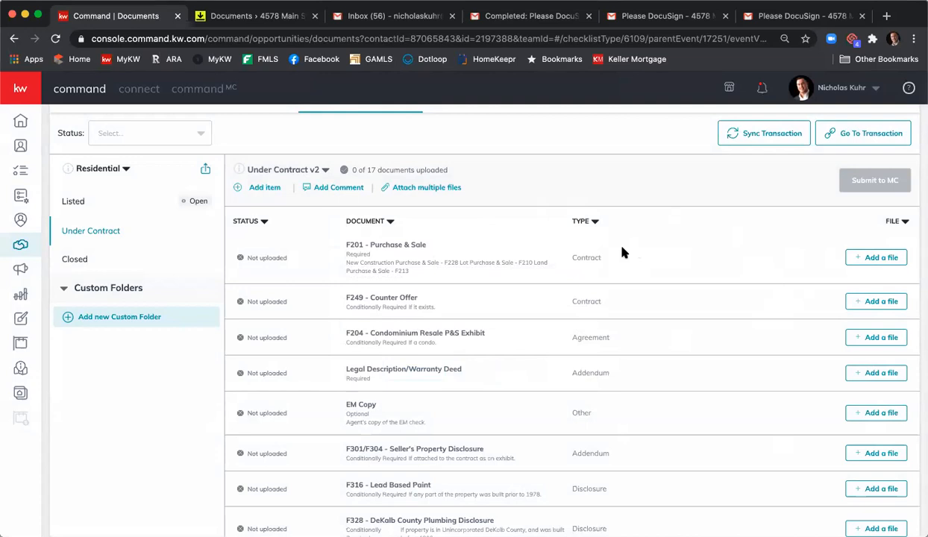
Step: Switch between the original and v2 Under Contract versions, then return to the Listed checklist
click(322, 170)
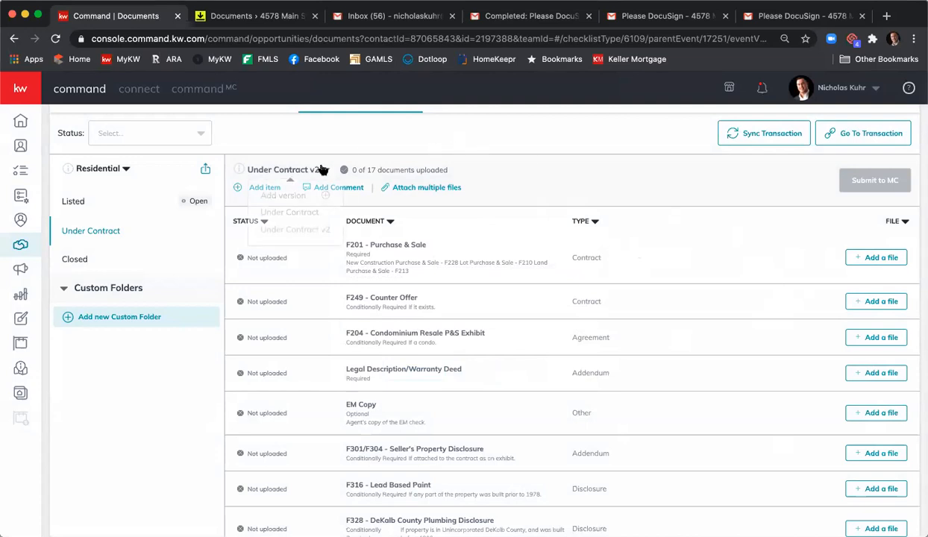
click(293, 216)
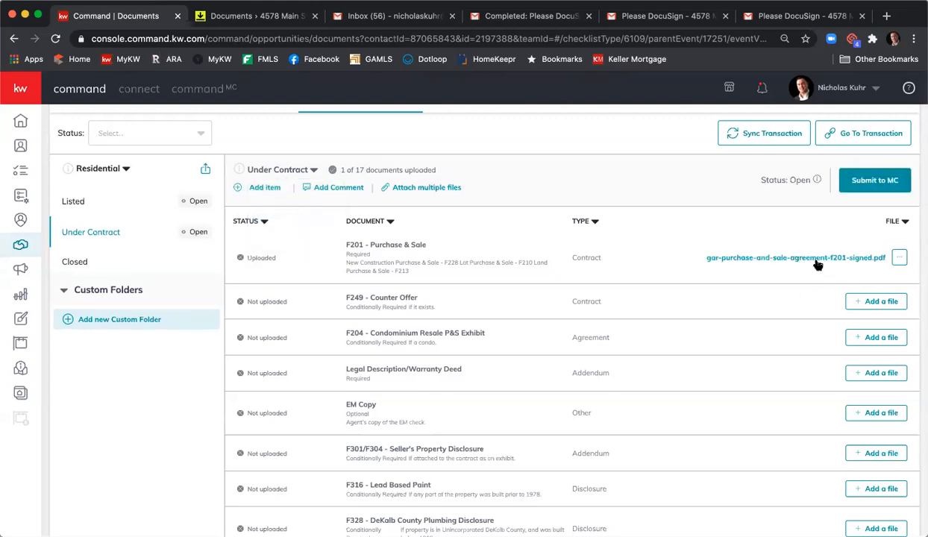
click(312, 170)
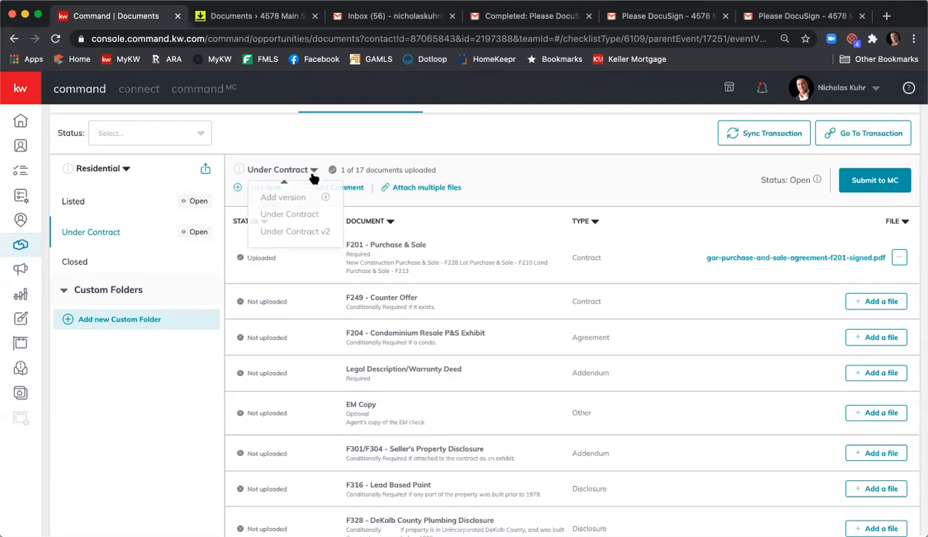
click(295, 232)
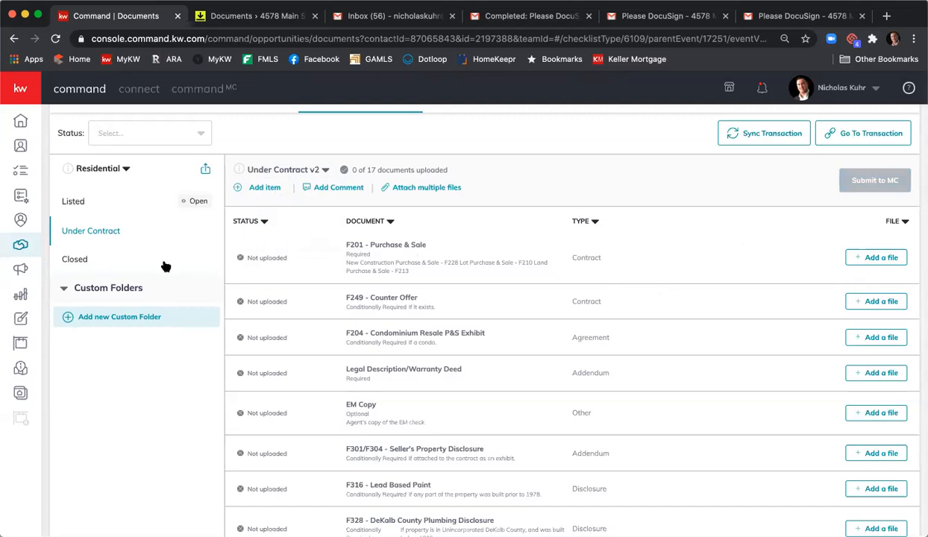
click(107, 206)
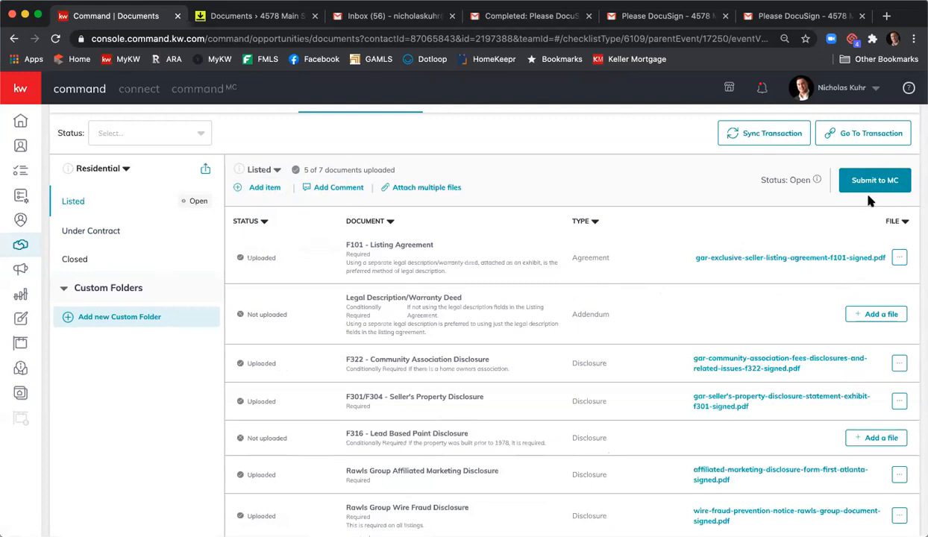
scroll(806, 214, up, 3)
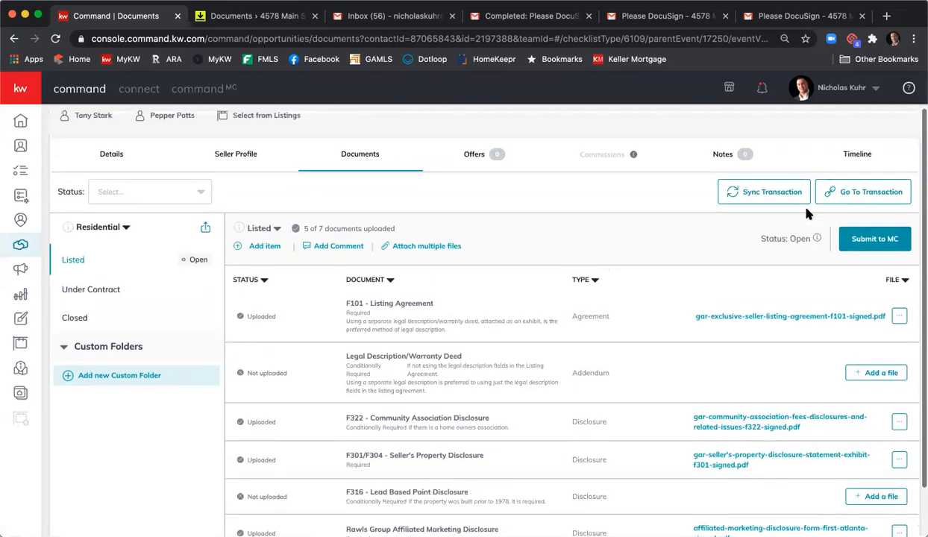